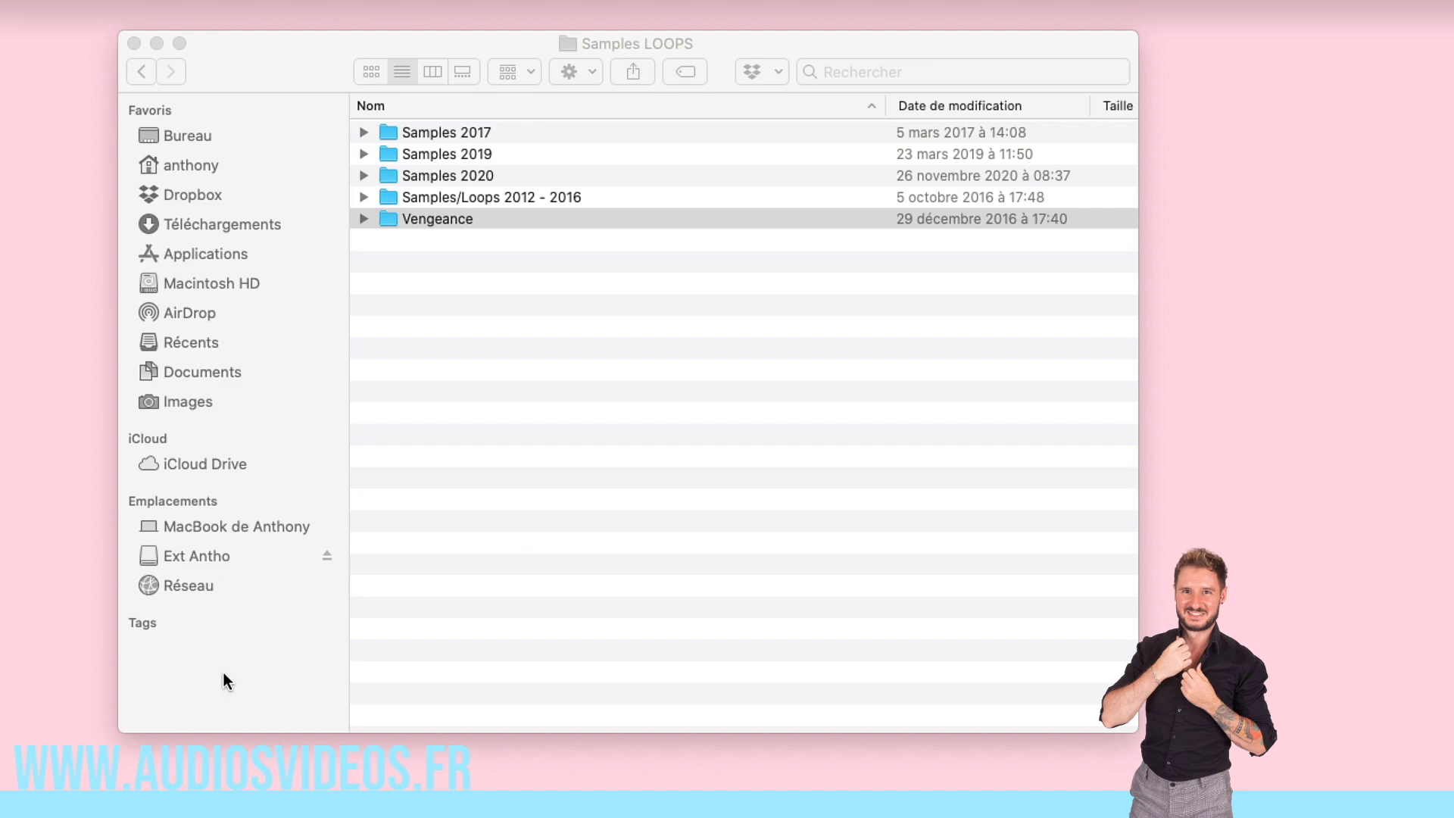
Open the Samples LOOPS folder on the external drive
click(476, 663)
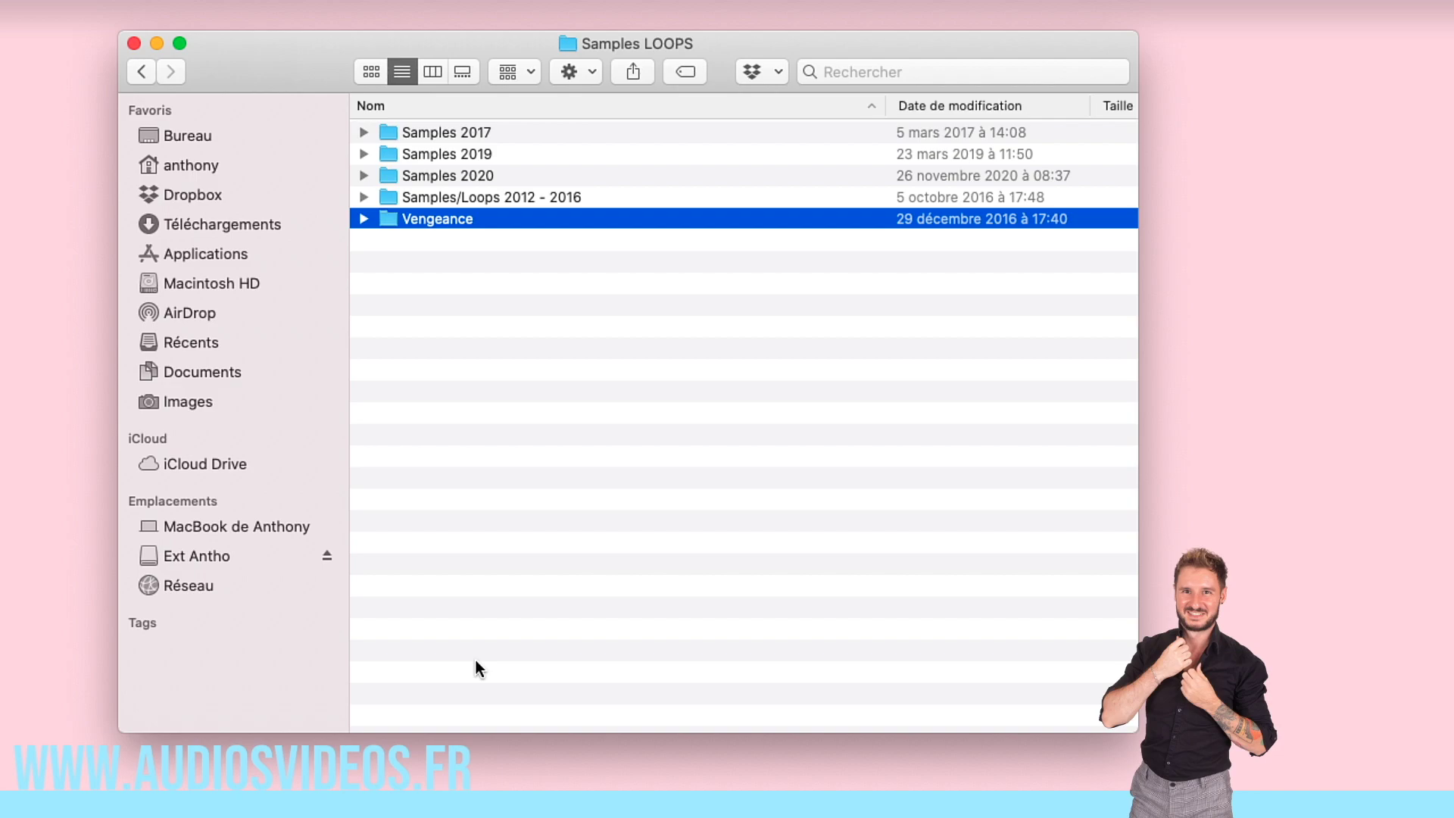
scroll(365, 639, right, 1)
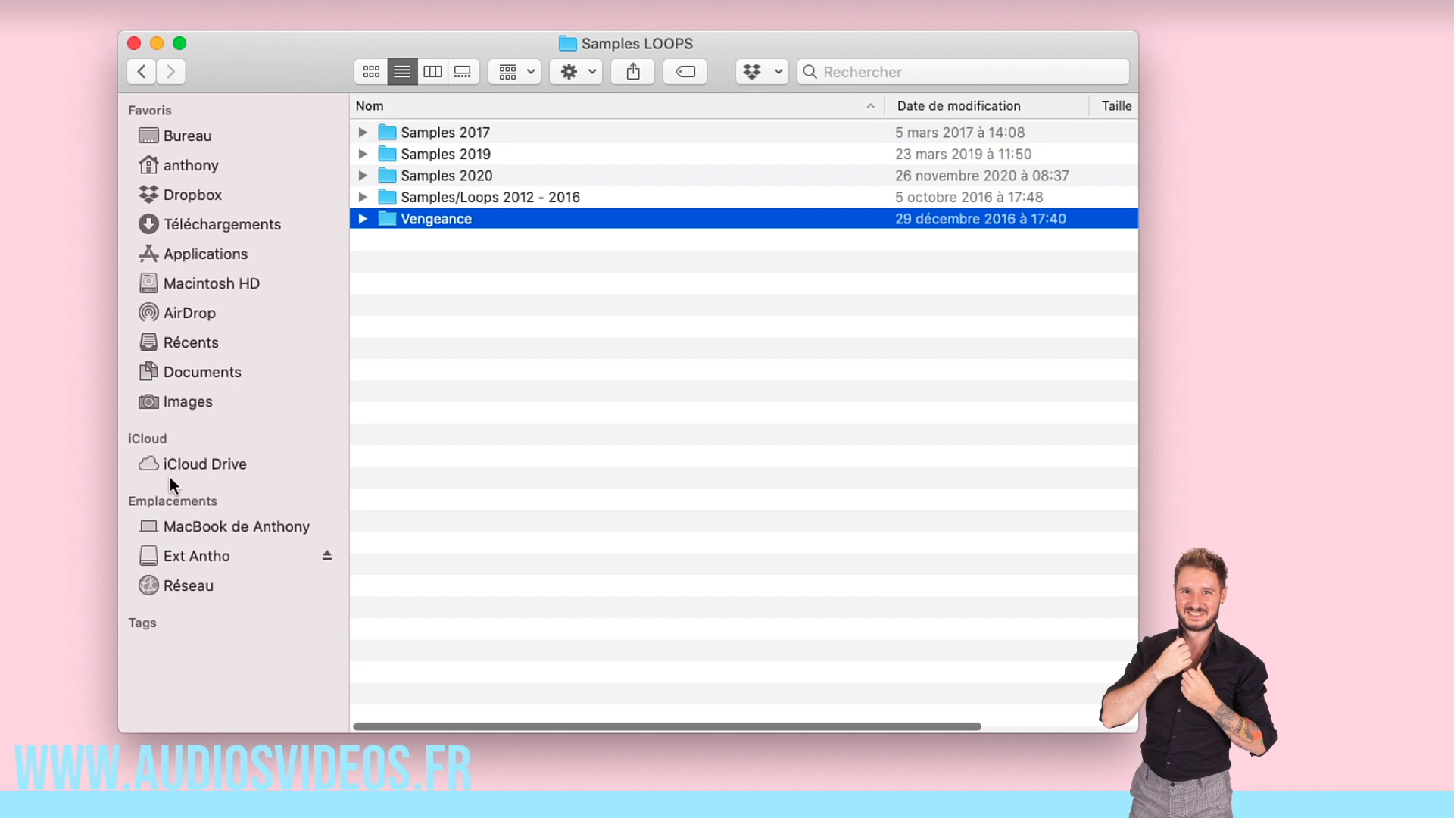
click(203, 553)
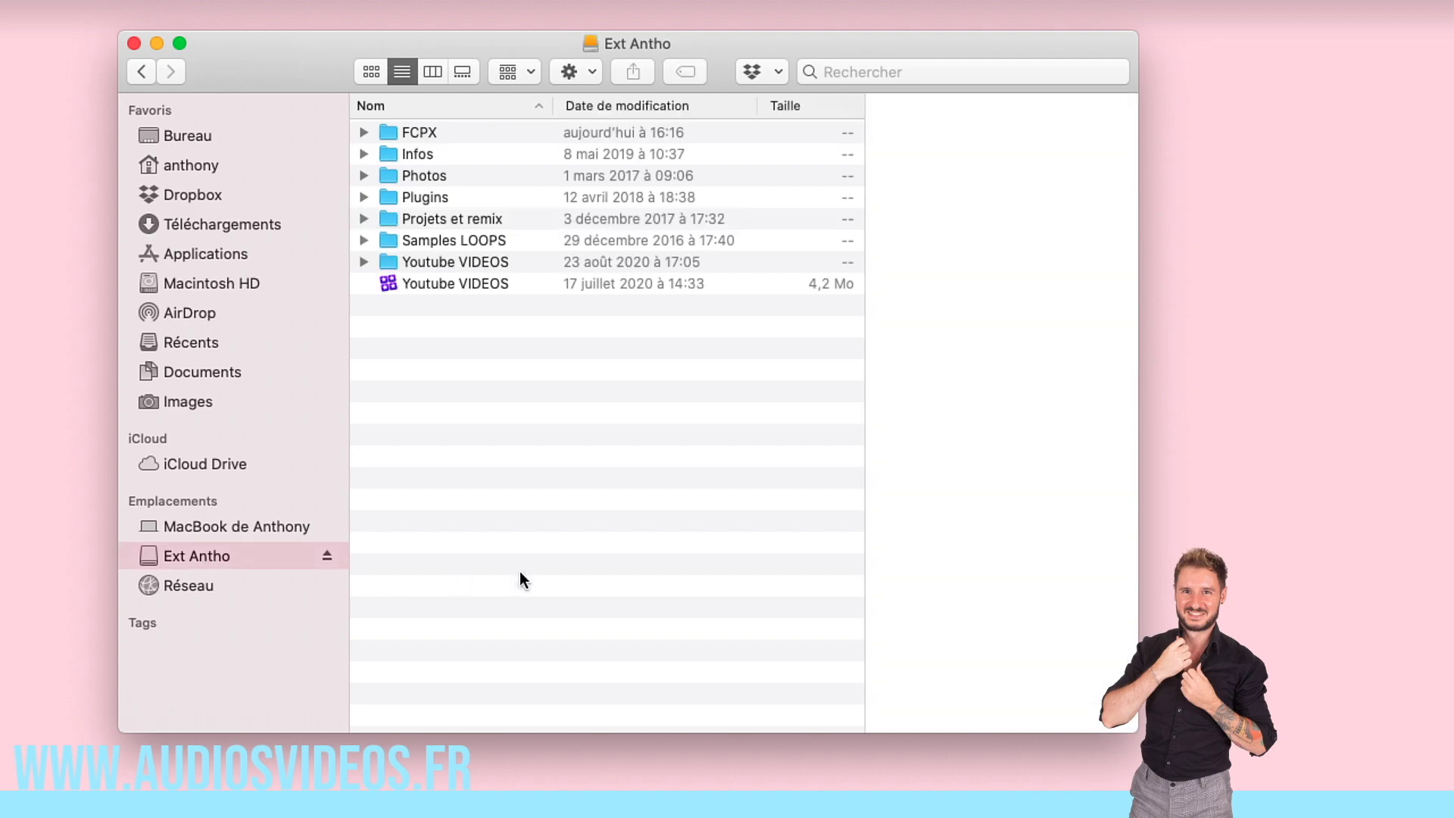
drag(864, 114, 1015, 132)
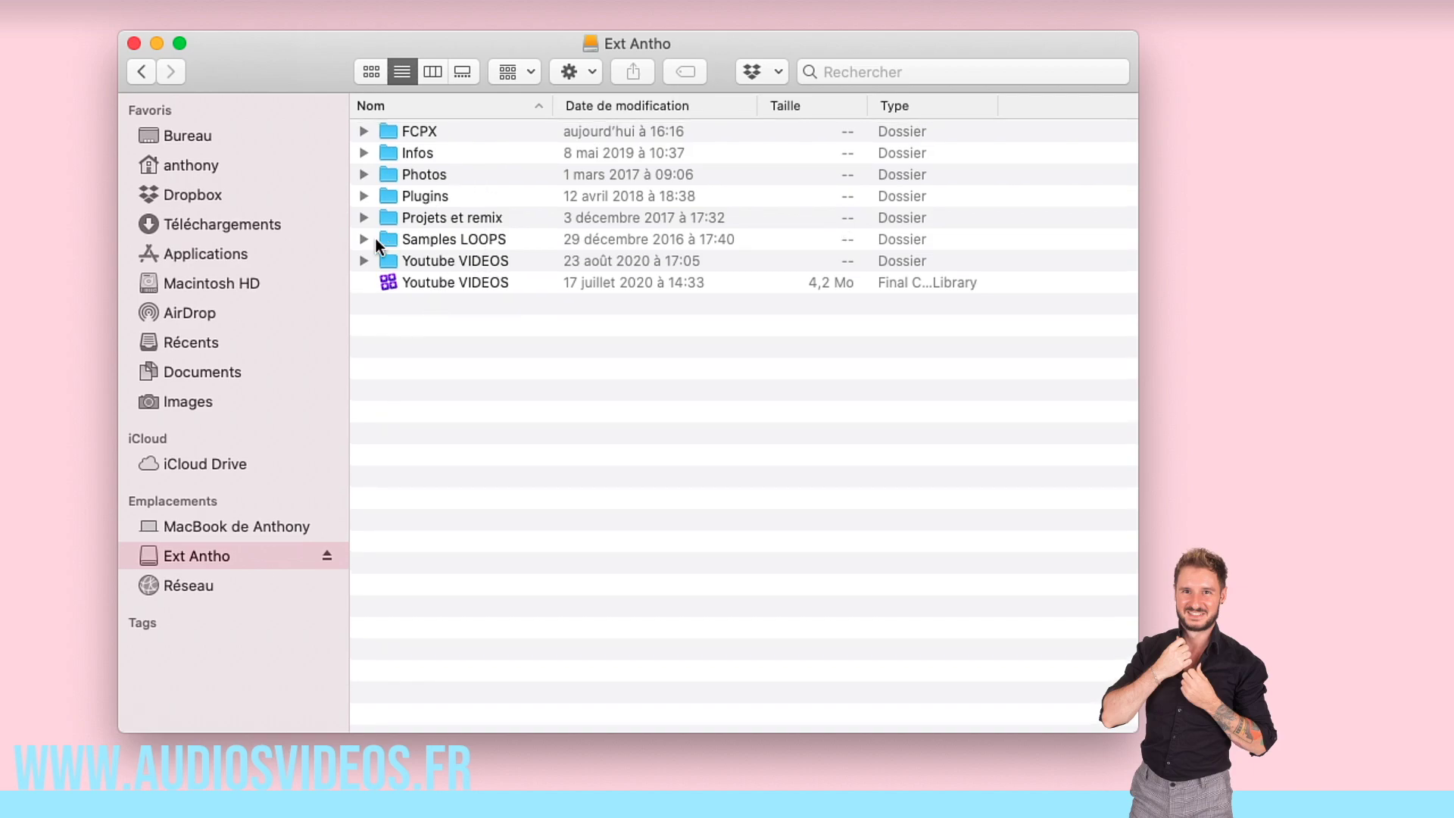
click(423, 239)
double_click(425, 239)
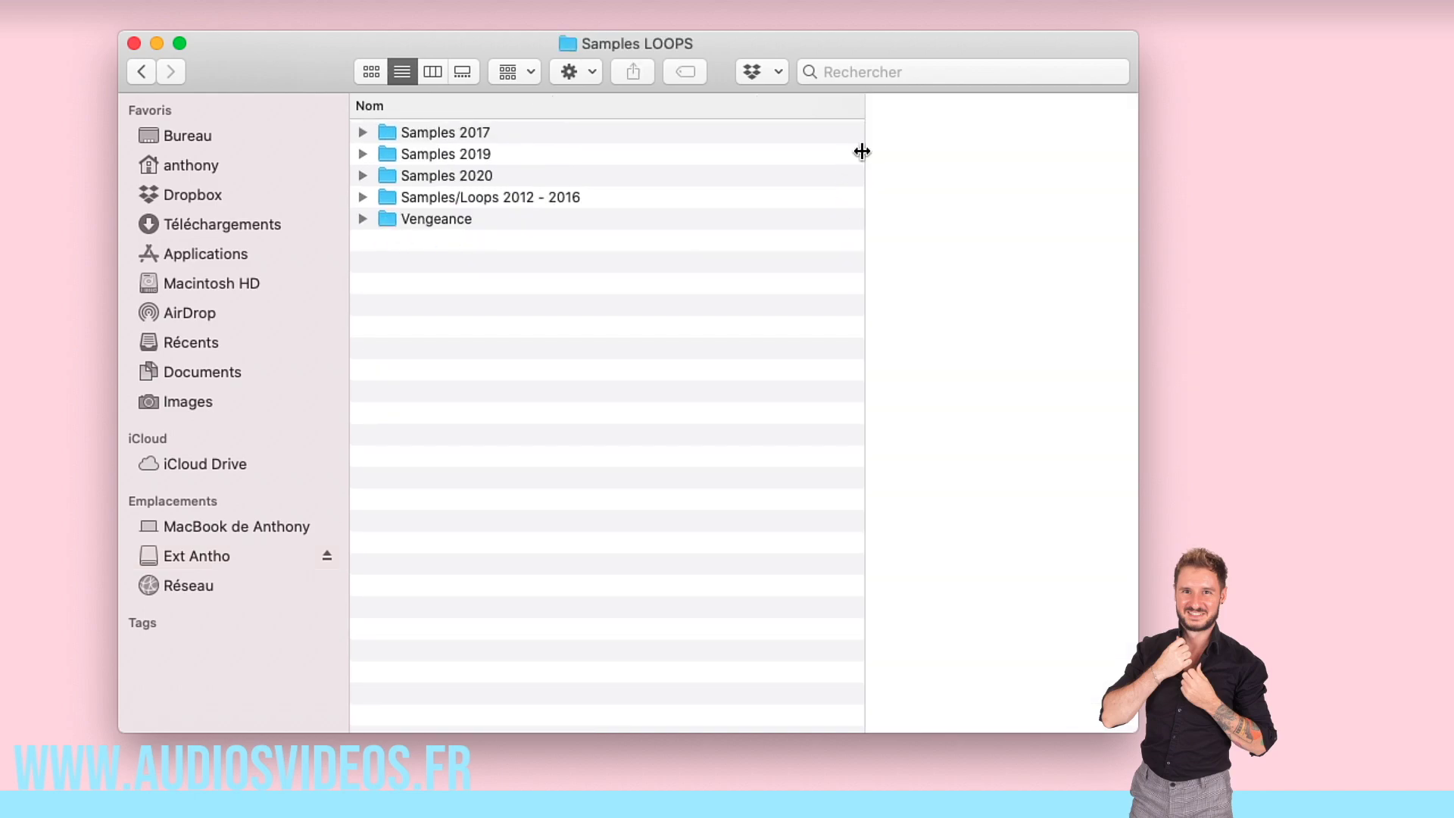
Expand the Vengeance folder and its Essential House Vol 1 subfolder
click(361, 217)
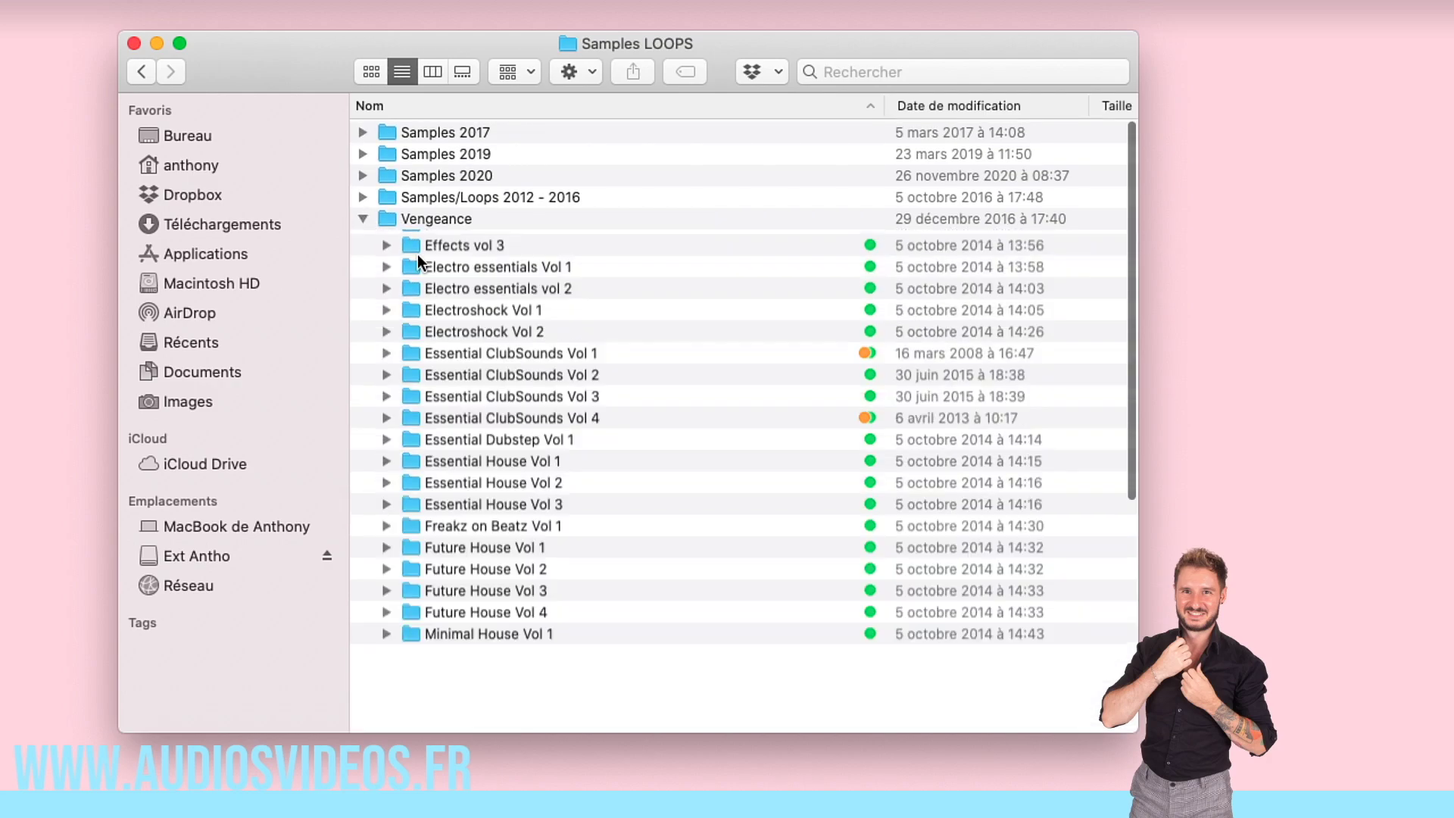
scroll(653, 448, down, 2)
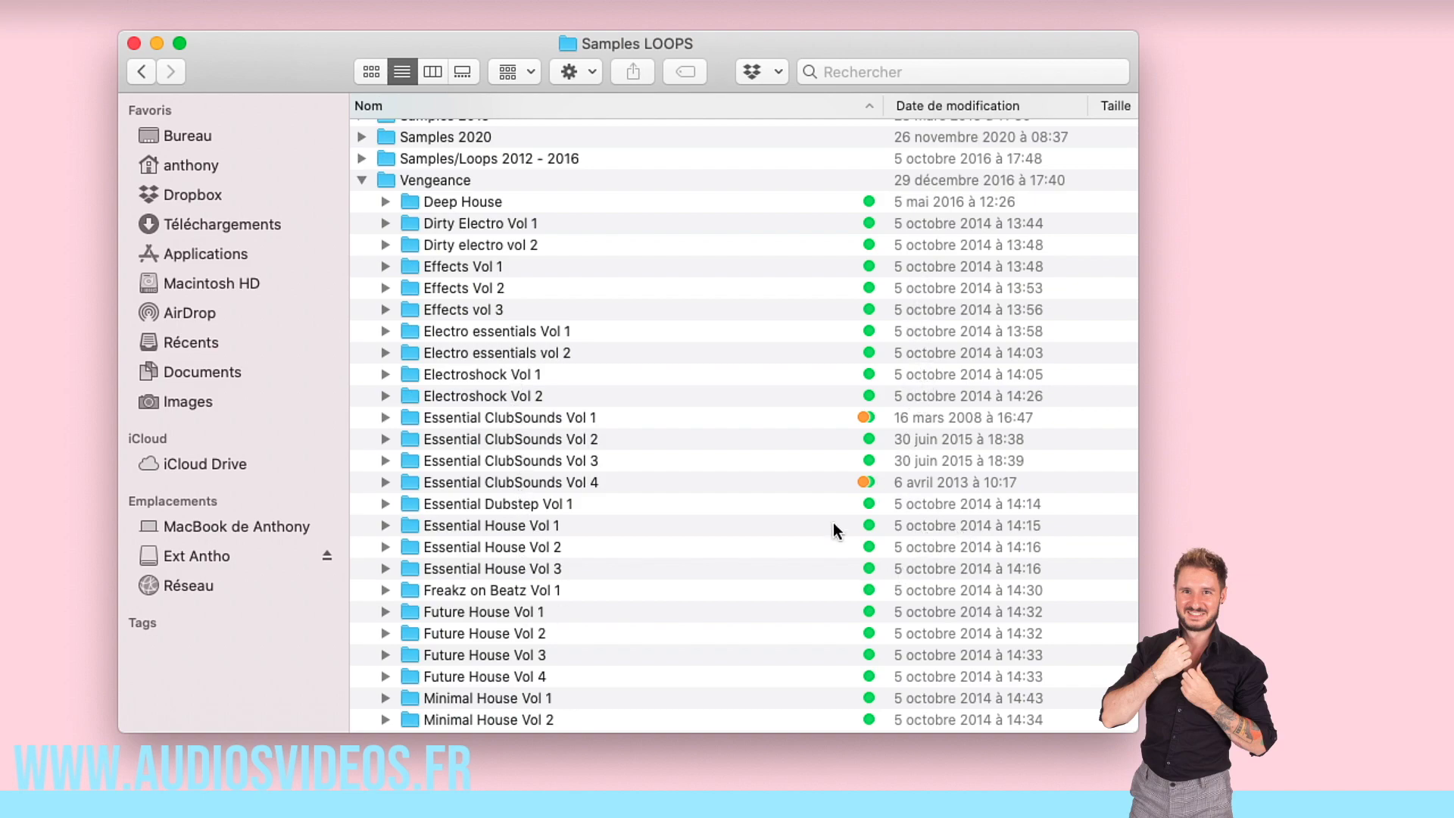
click(386, 525)
scroll(629, 551, down, 2)
scroll(629, 552, down, 1)
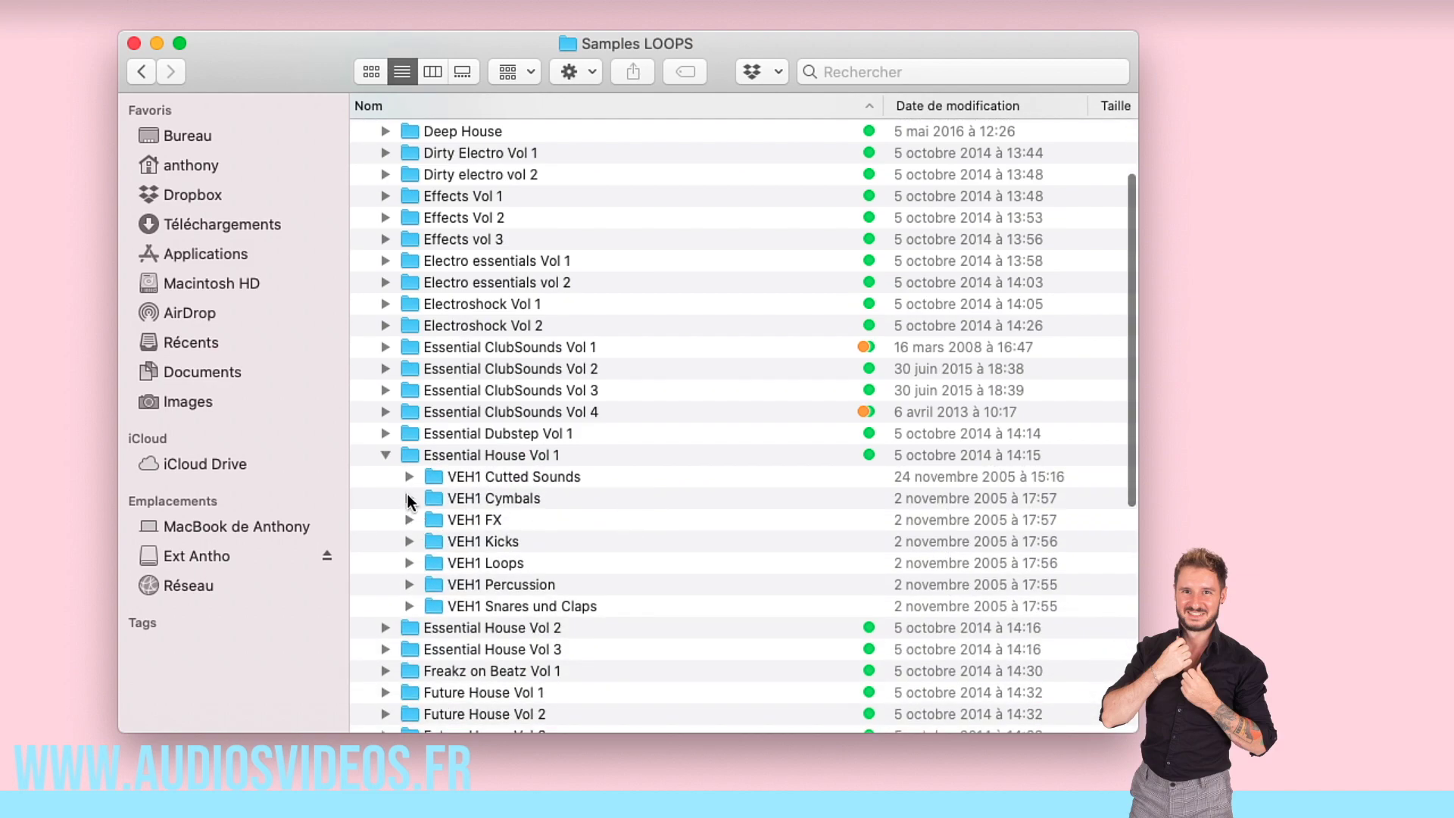
Expand VEH1 Kicks and its VEH1 Soft Kicks subfolder, and look through the soft kick samples
click(409, 542)
scroll(622, 551, down, 2)
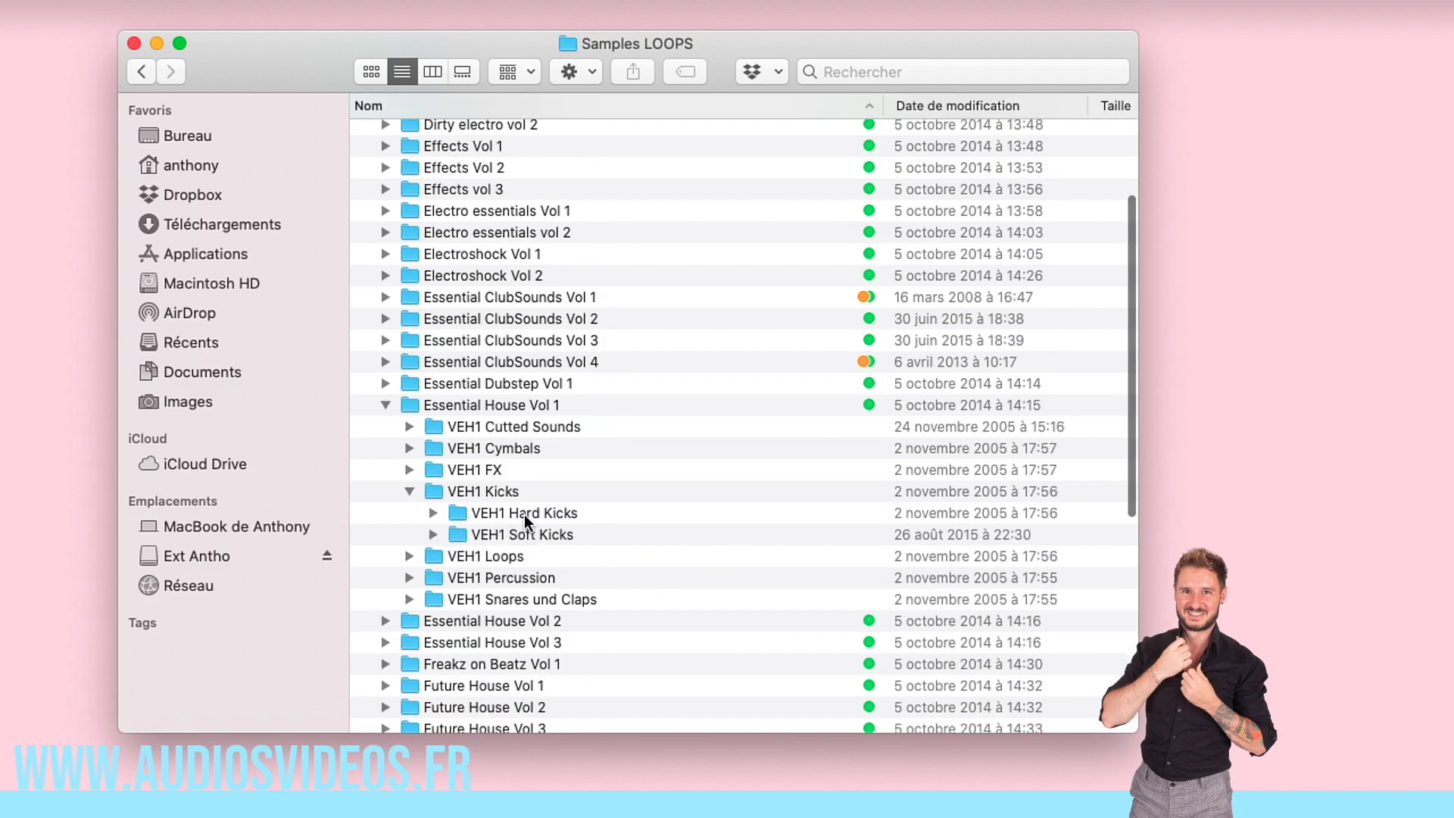
click(433, 537)
scroll(630, 539, down, 2)
scroll(630, 539, down, 14)
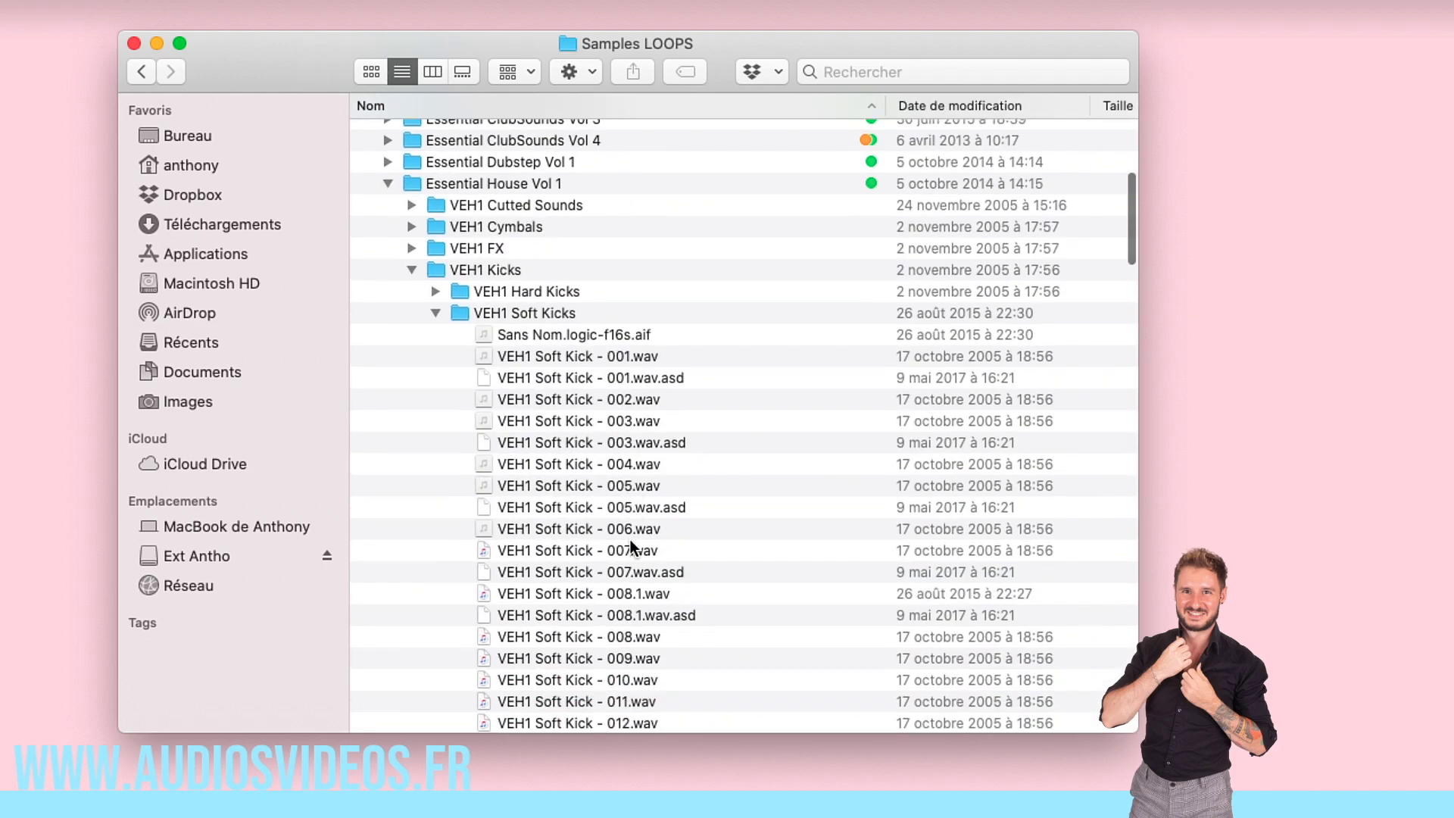
scroll(630, 545, down, 13)
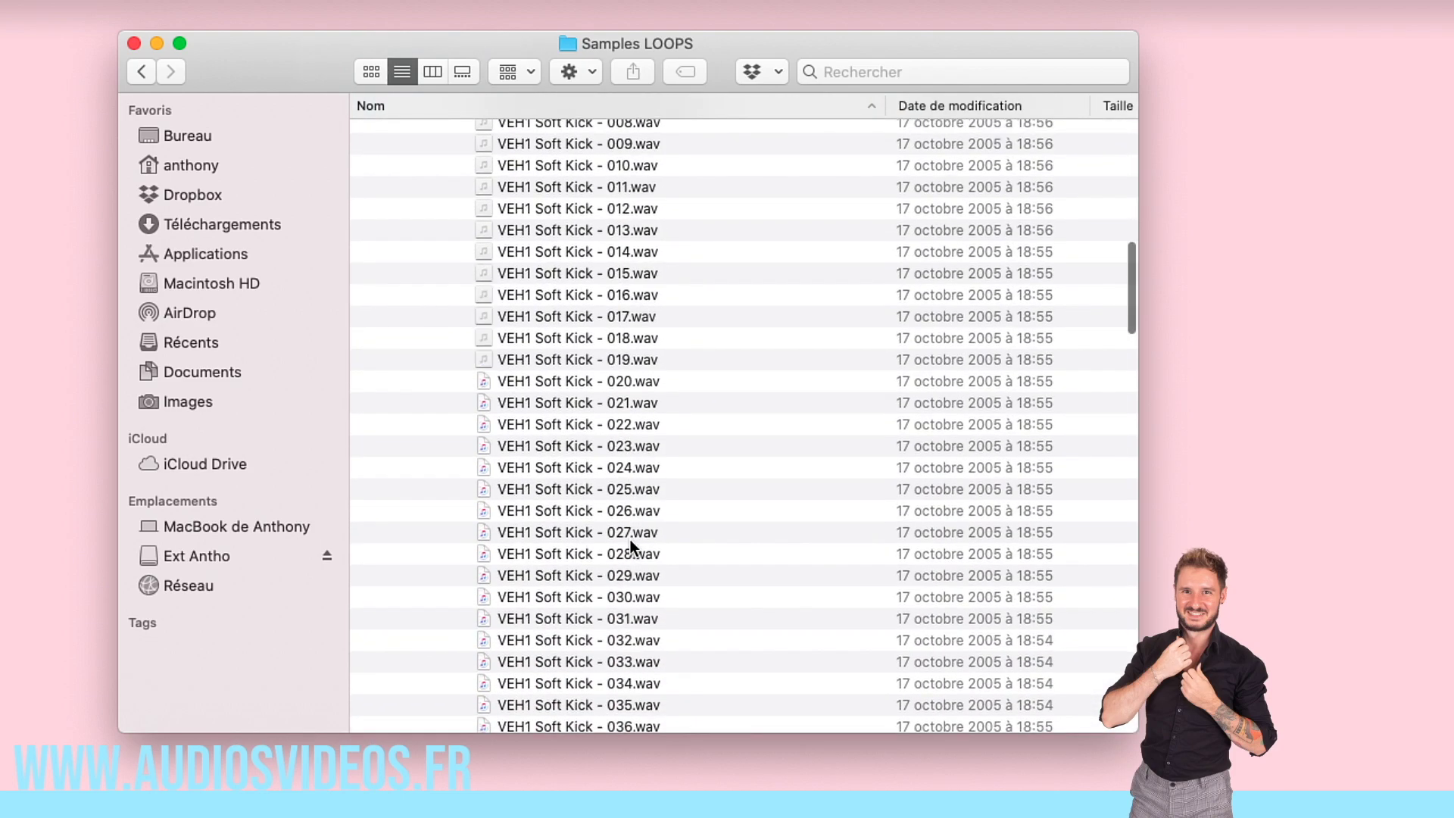
scroll(630, 545, down, 12)
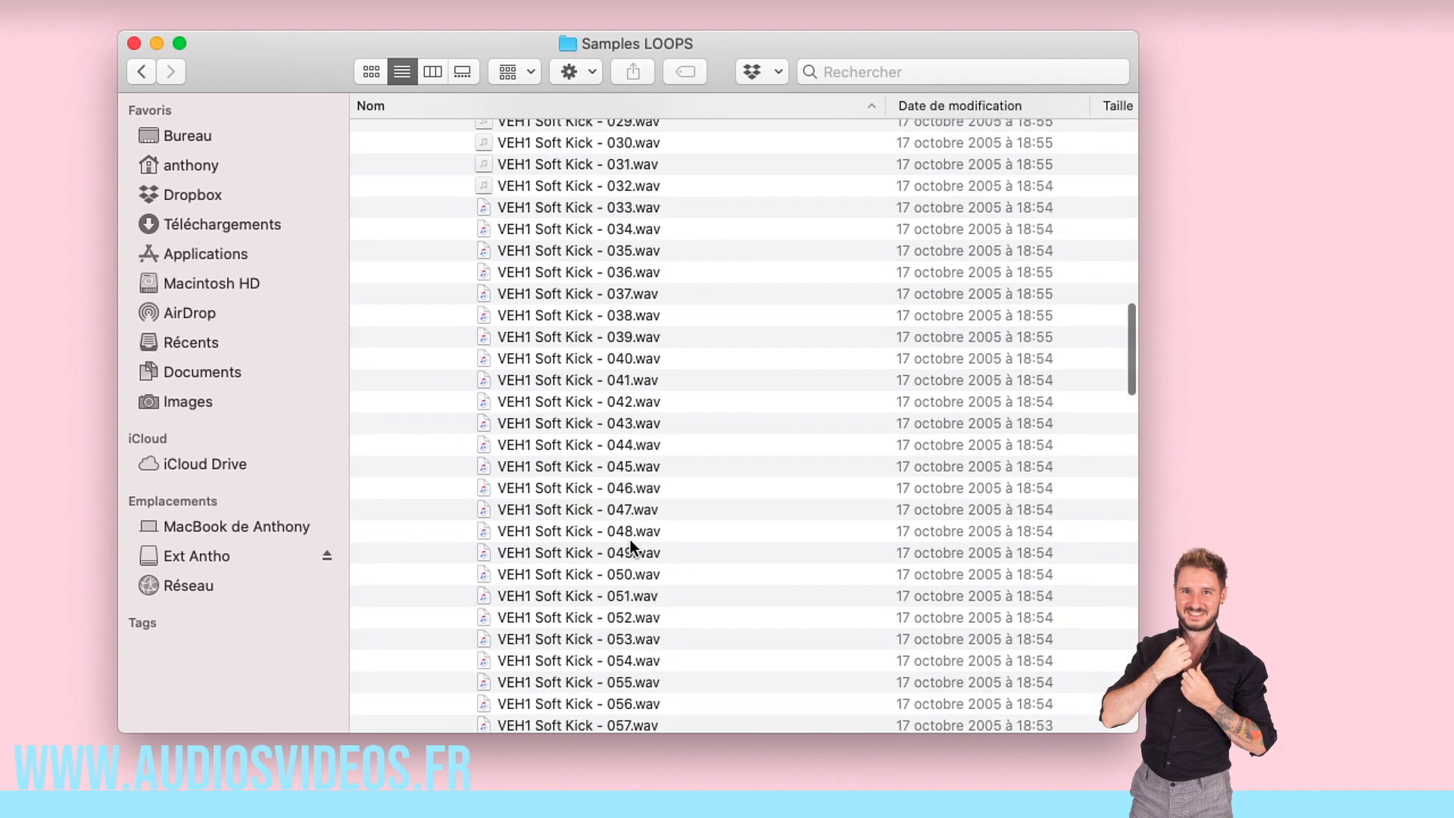
Return to the start of the folder list and collapse the Vengeance folder
scroll(630, 547, up, 20)
scroll(629, 542, up, 20)
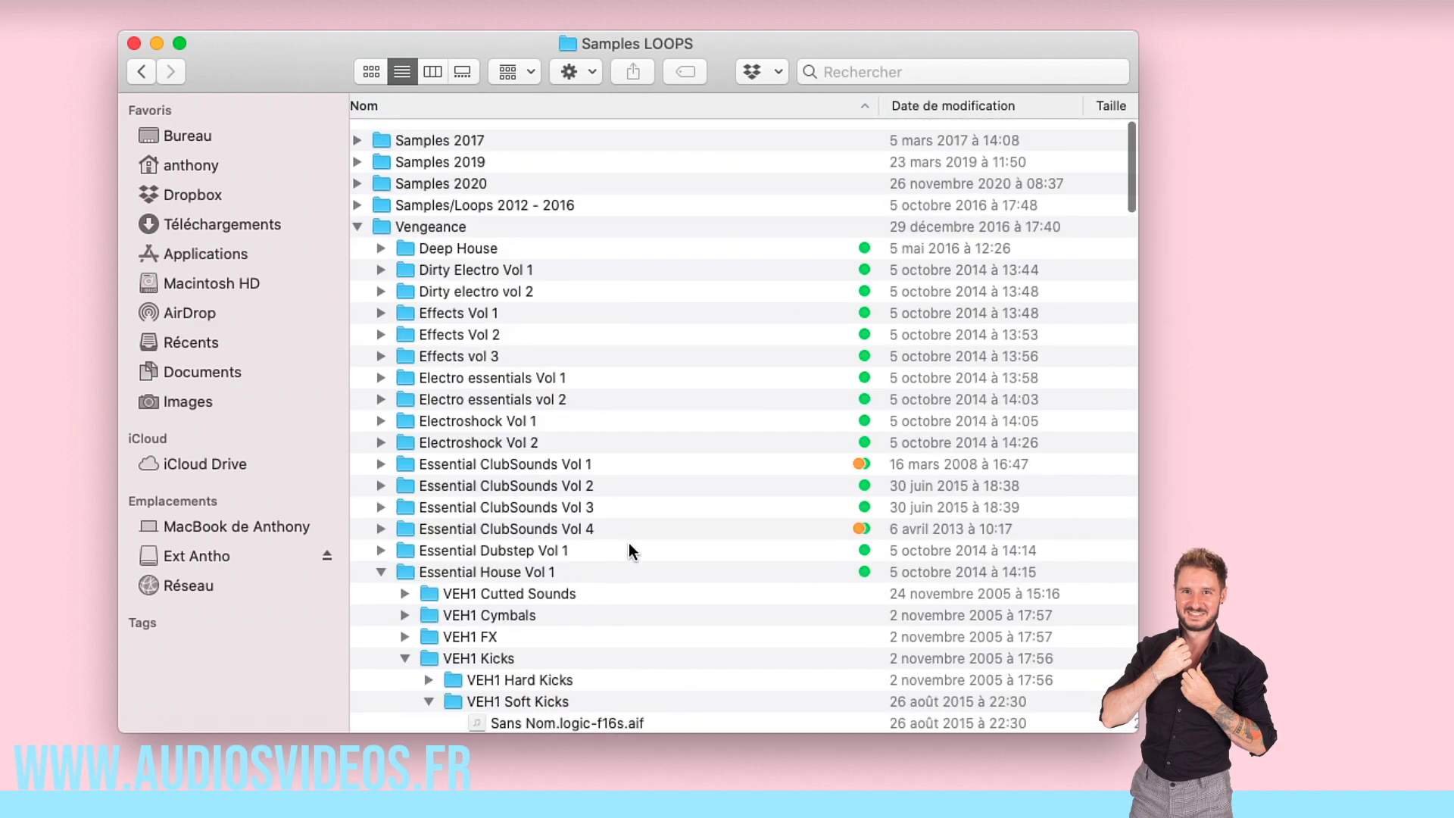
click(361, 219)
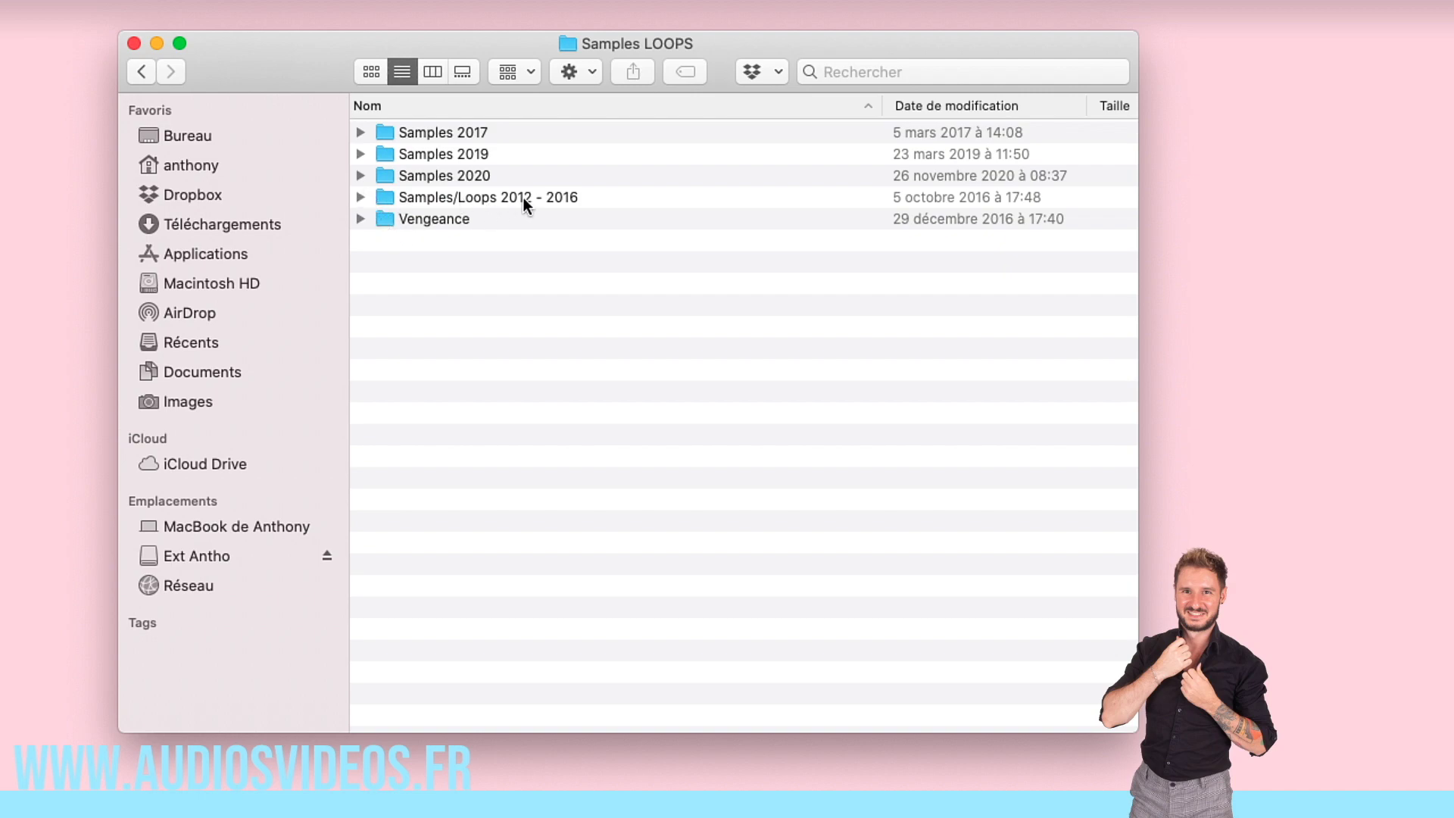
Look at the Echo Sounds Works packs inside Samples 2020, including ESW Amped - Free Guitar Loops, and collapse Samples 2020
click(361, 176)
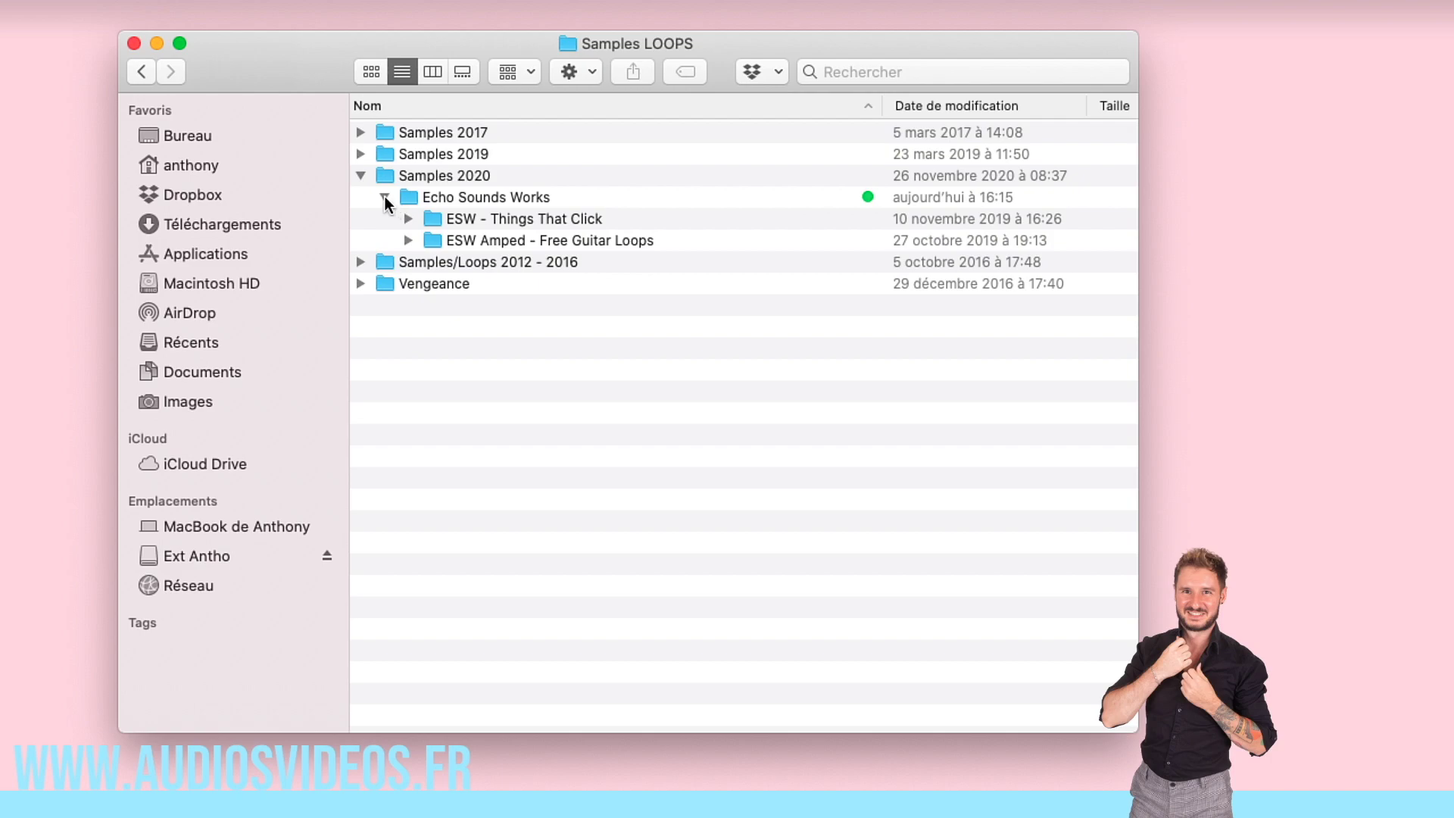
click(385, 197)
click(384, 197)
click(552, 224)
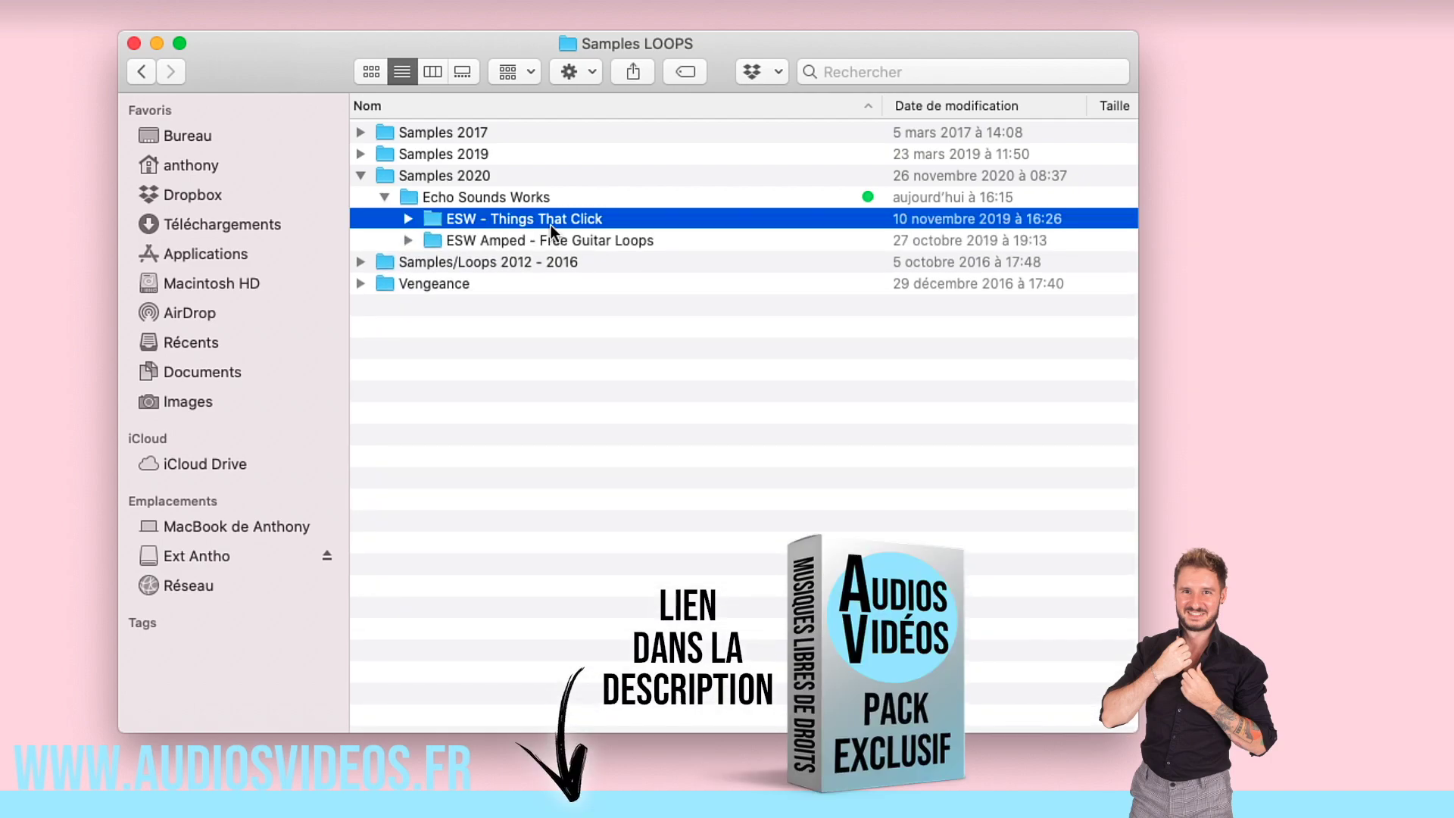
click(639, 242)
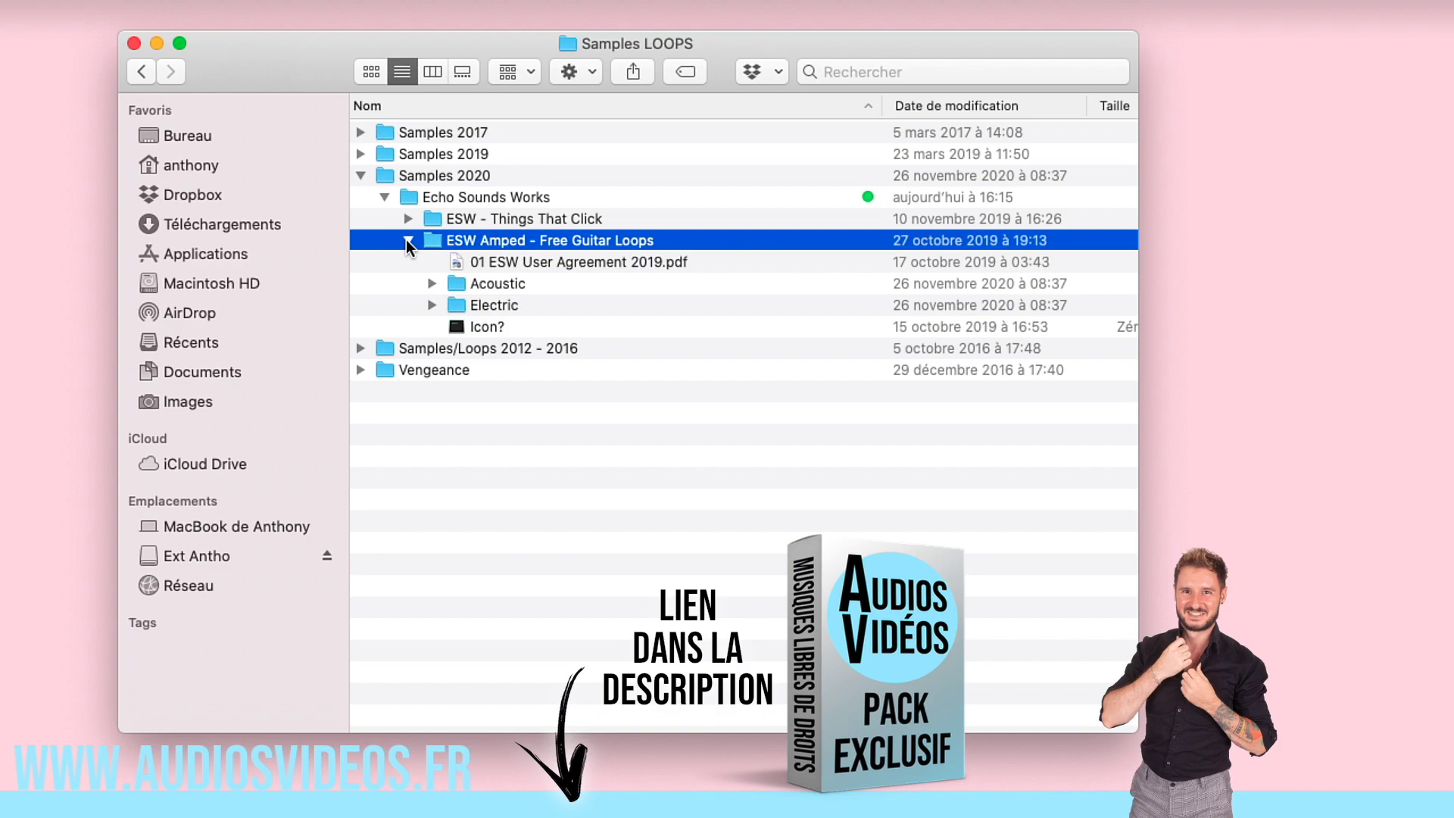
click(407, 240)
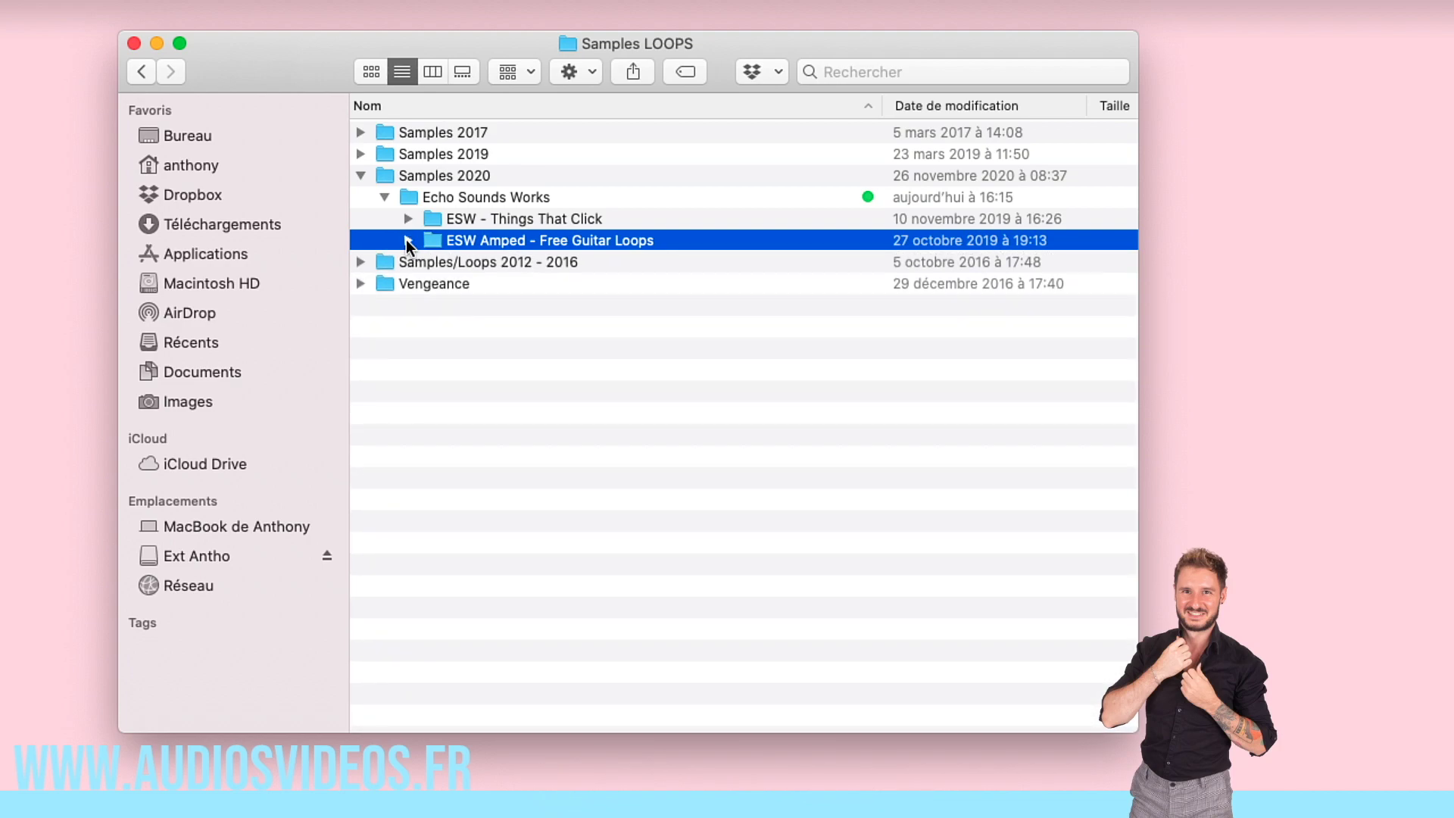
click(360, 176)
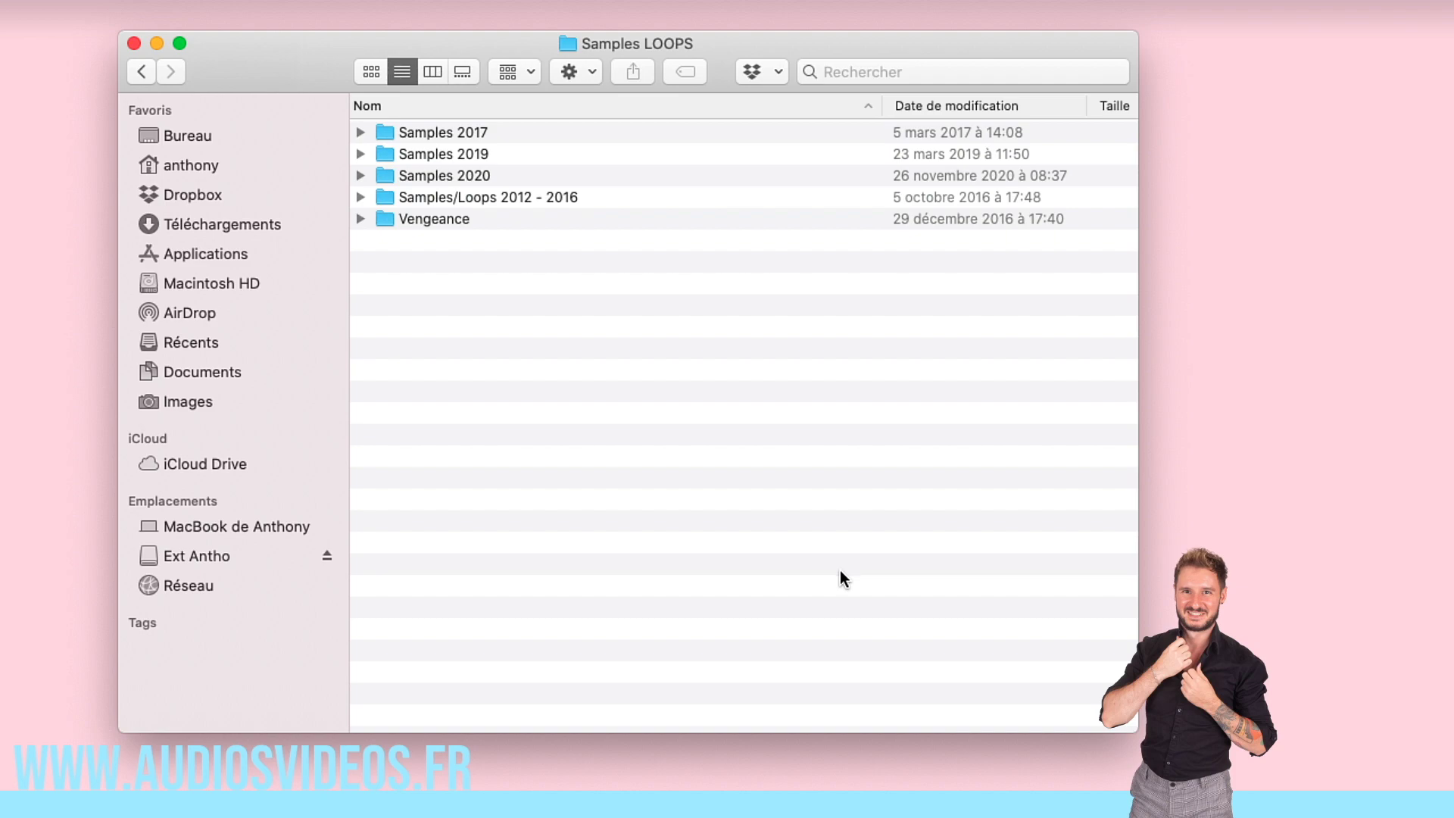
Switch to Chrome and open the Plans page of the Loopcloud website
key(super+Tab)
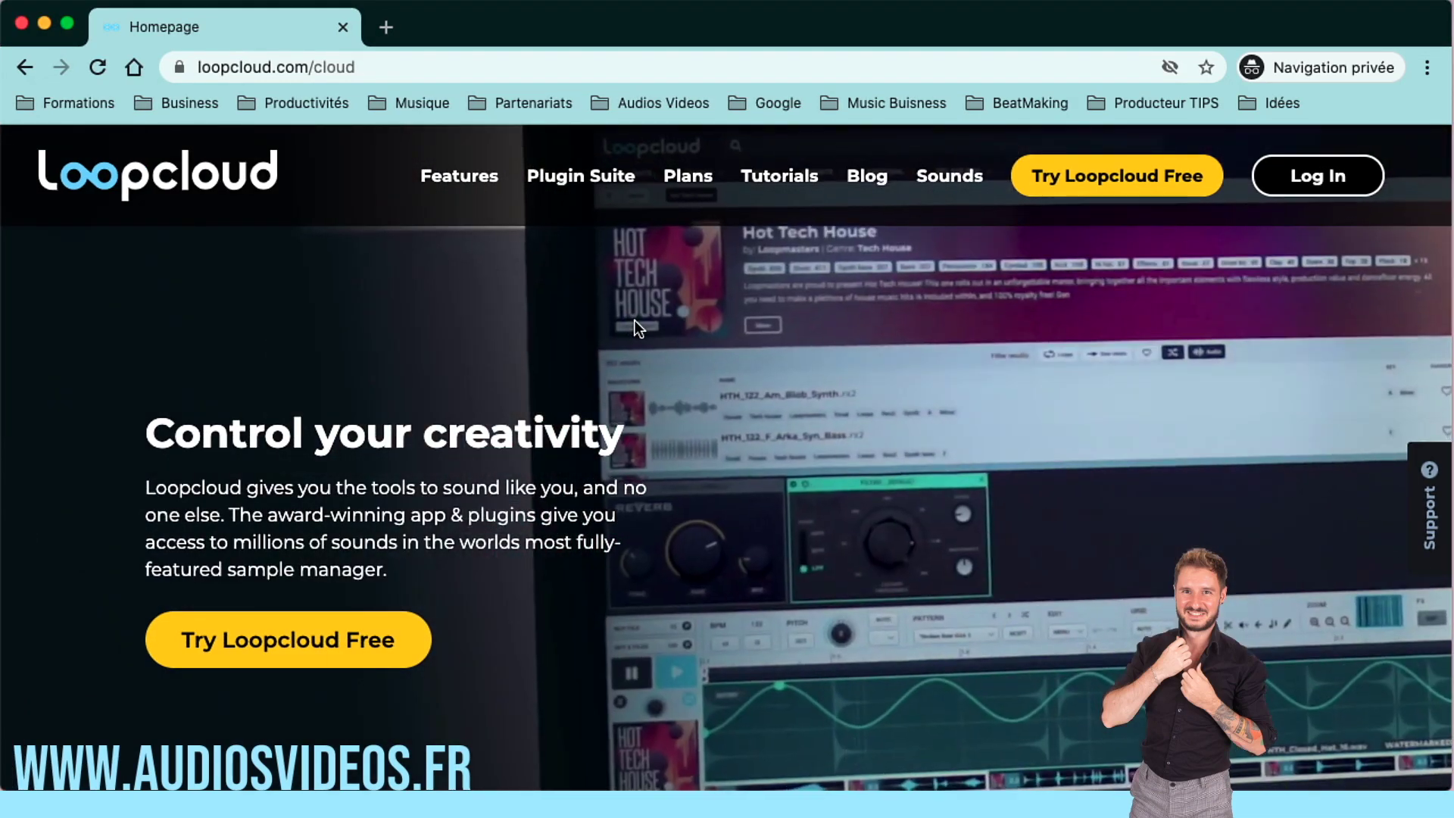
click(685, 182)
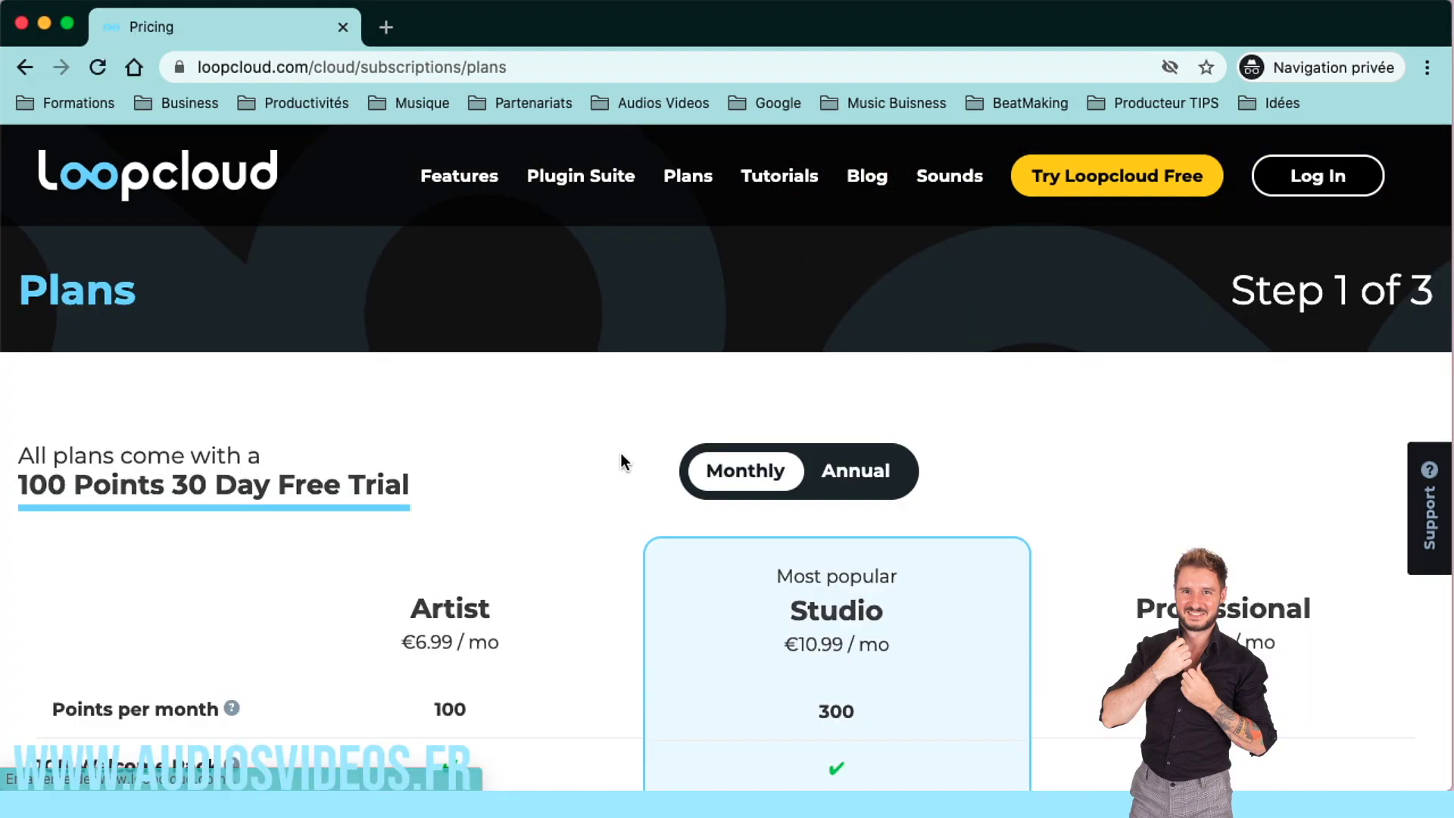
scroll(622, 461, down, 3)
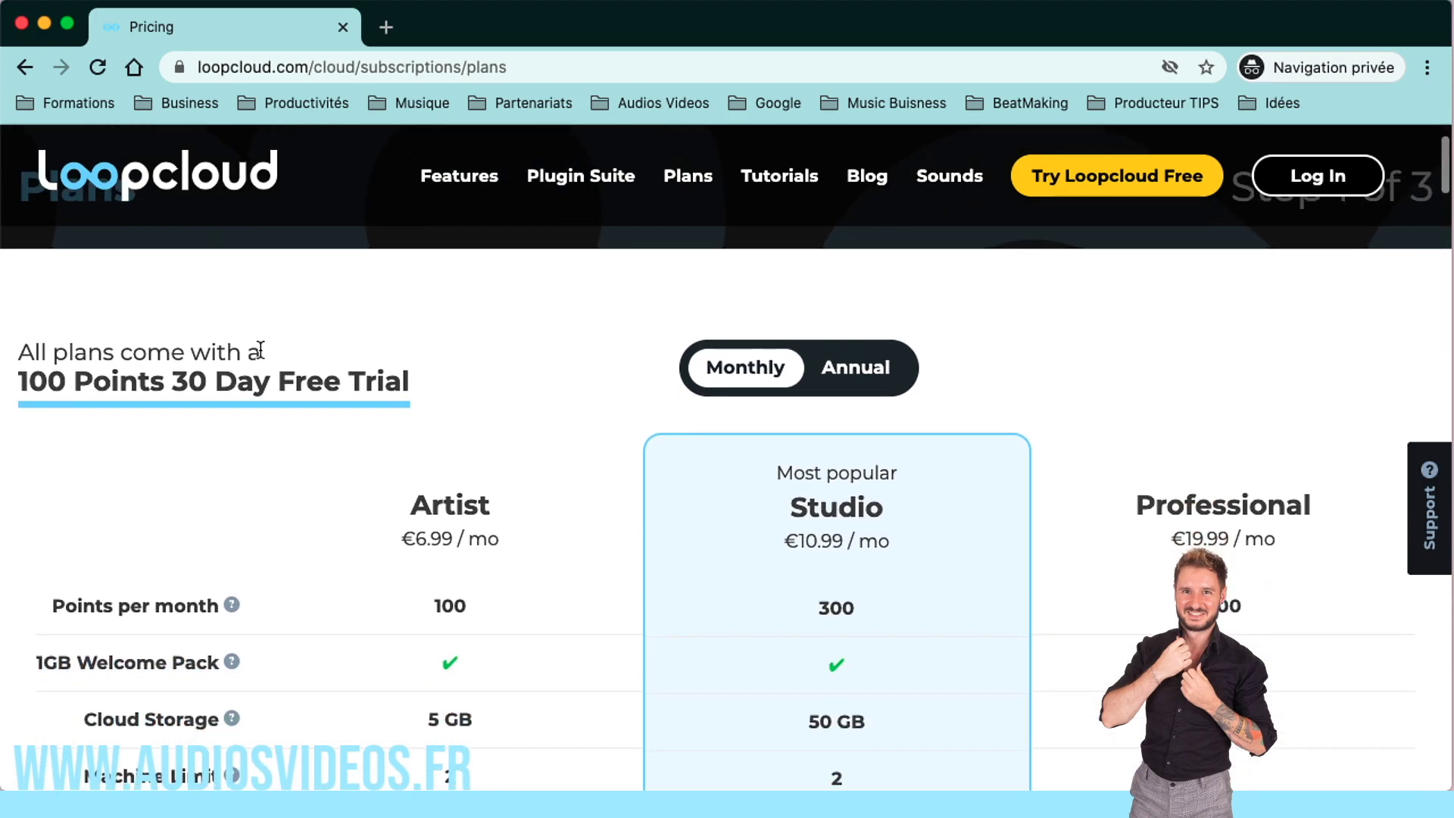
Highlight the "100 Points 30 Day Free Trial" offer above the plan comparison, and clear the selection
drag(21, 348, 404, 389)
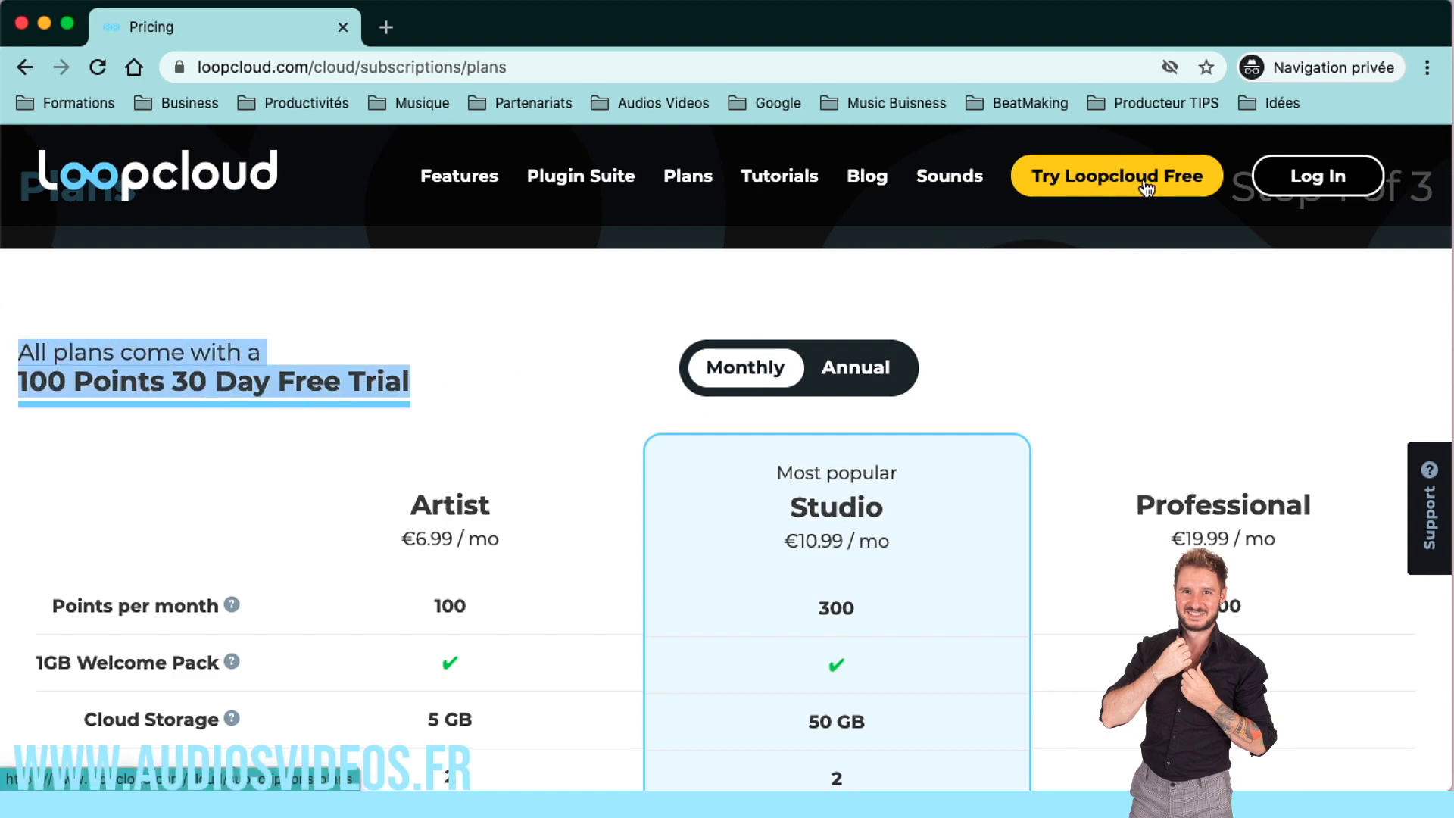
scroll(1089, 300, down, 3)
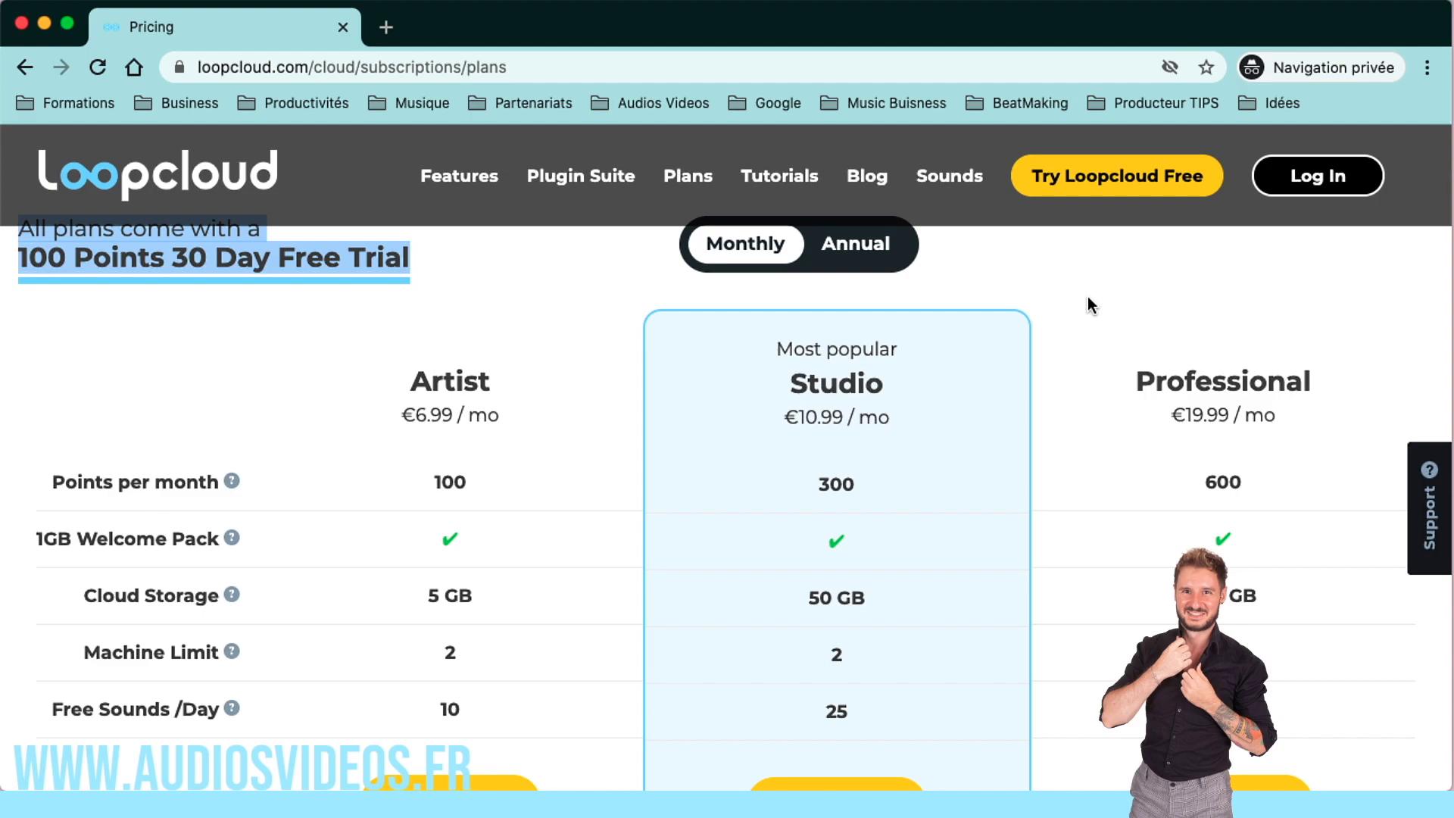
click(762, 256)
scroll(761, 303, down, 1)
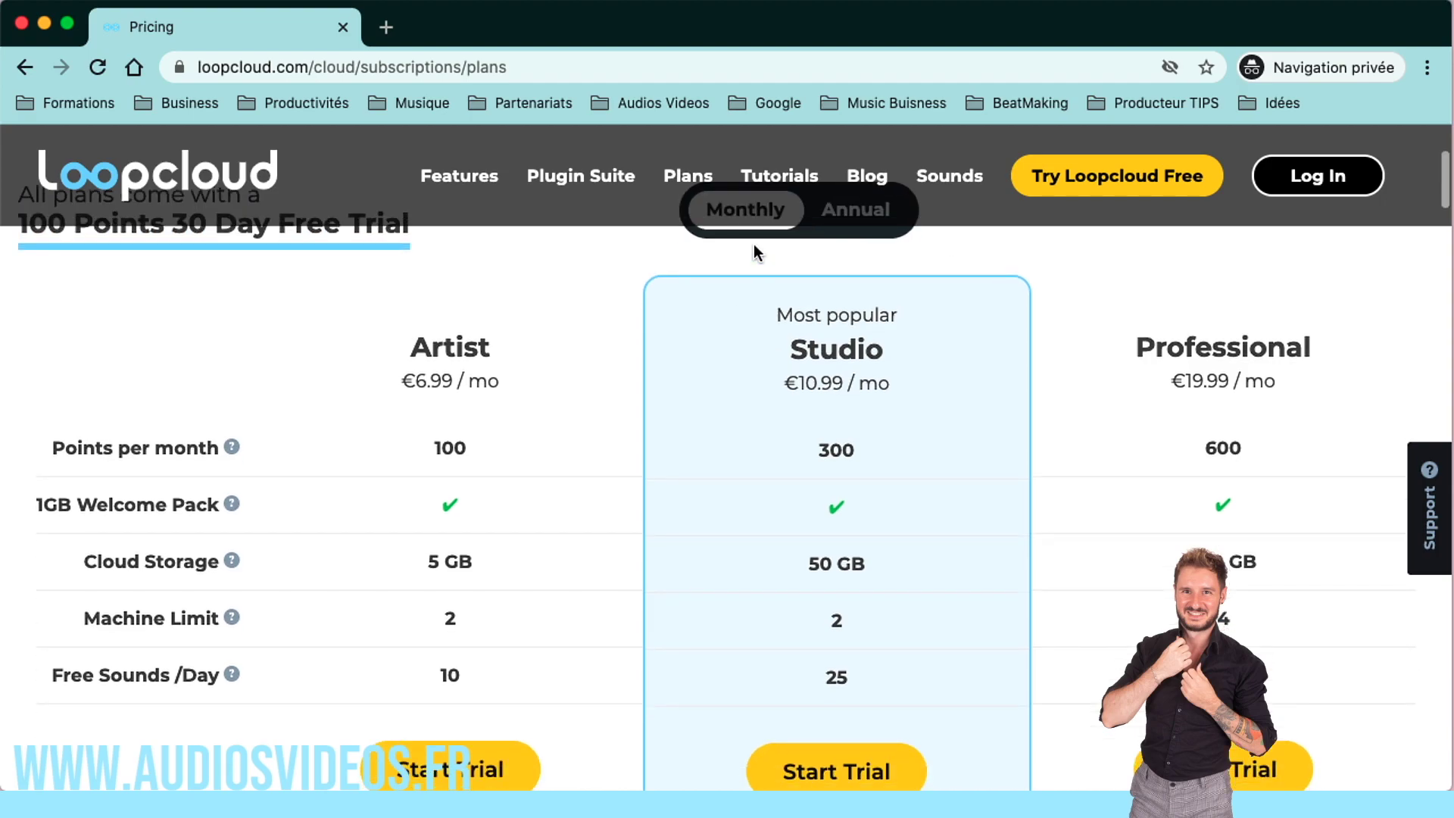
scroll(753, 244, up, 1)
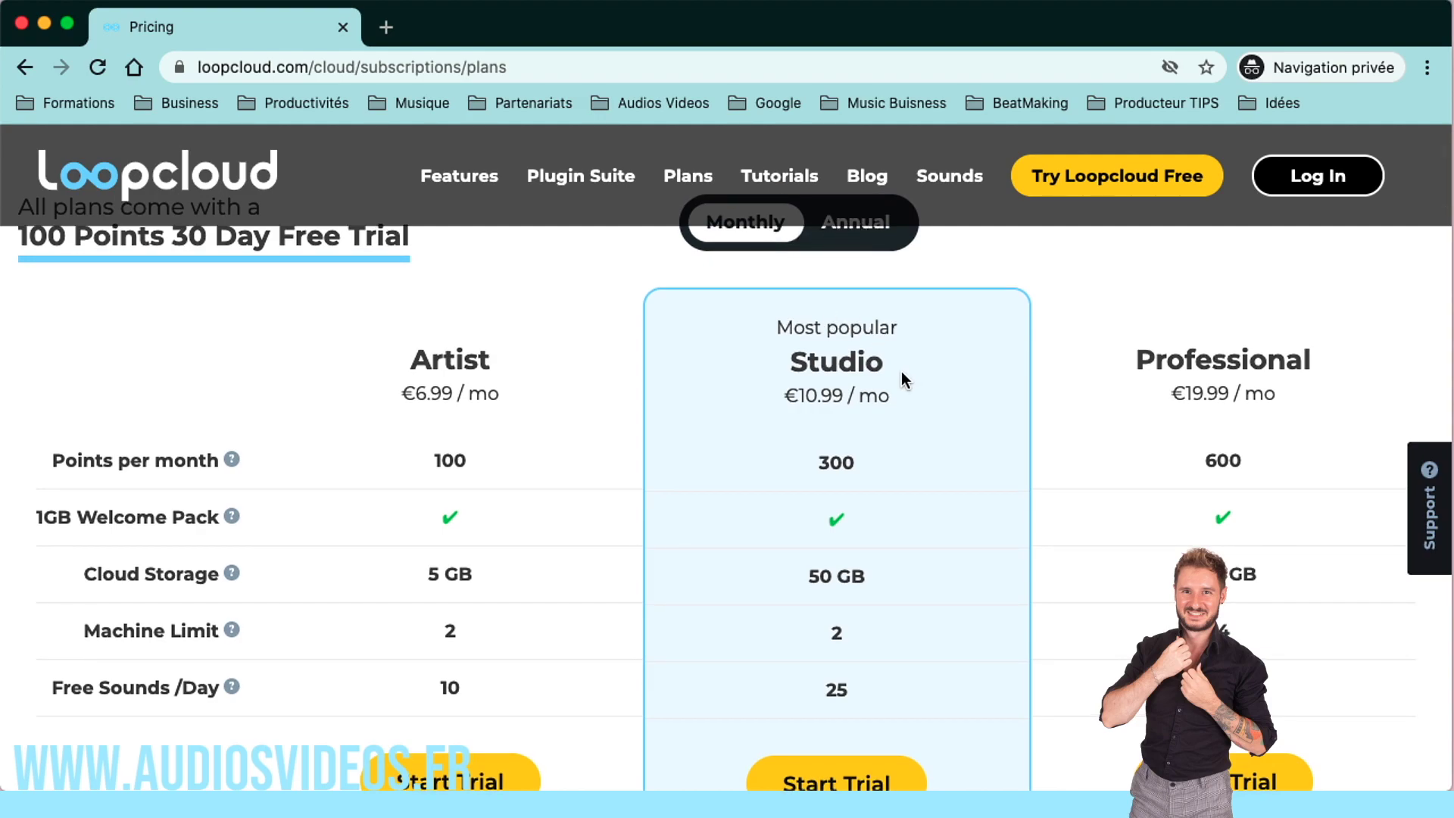
Highlight the Studio plan's heading with its monthly price, and its points per month in the comparison
scroll(902, 371, down, 1)
drag(781, 303, 919, 384)
click(960, 388)
scroll(961, 390, down, 3)
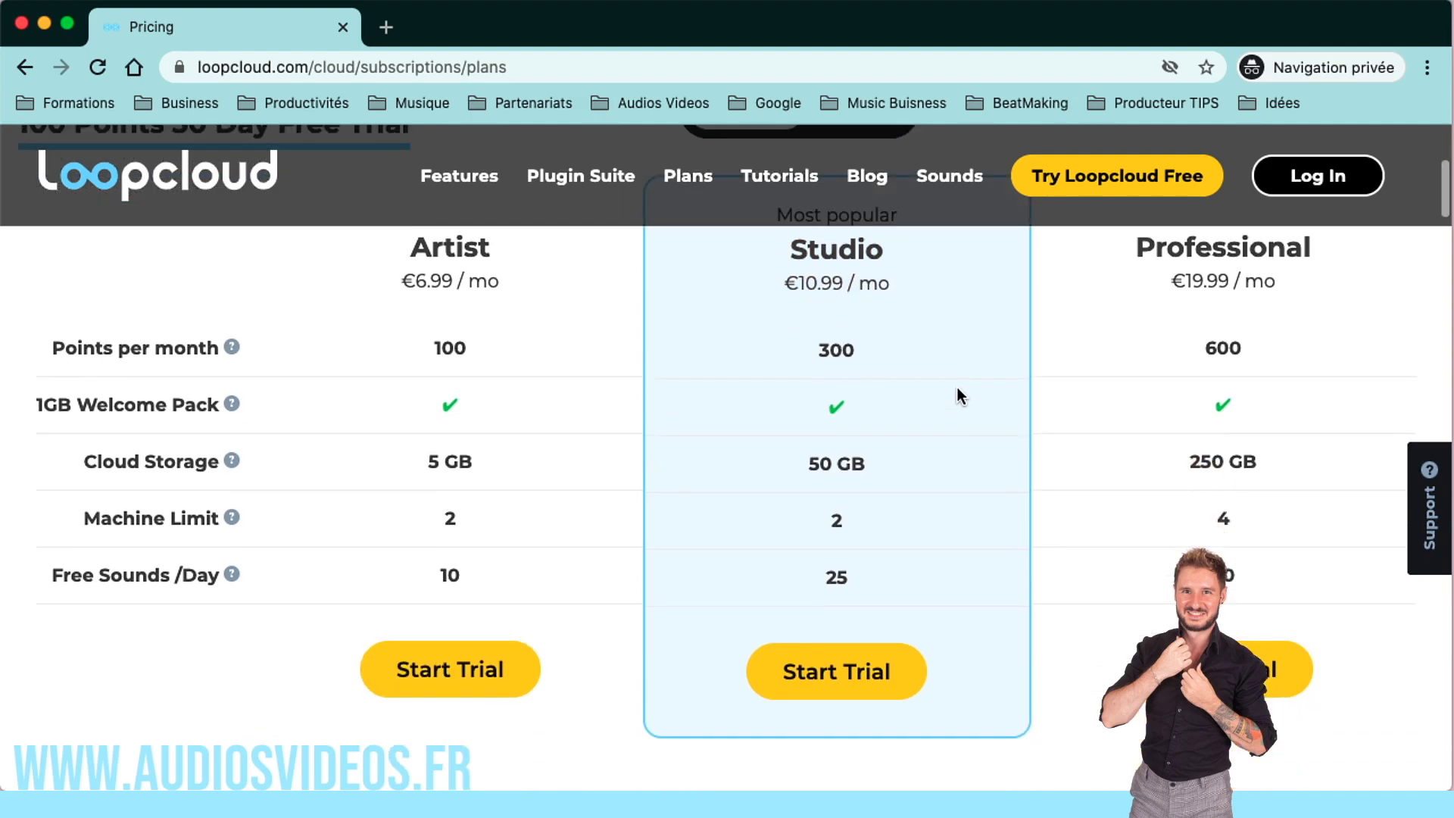
scroll(958, 389, down, 1)
double_click(852, 326)
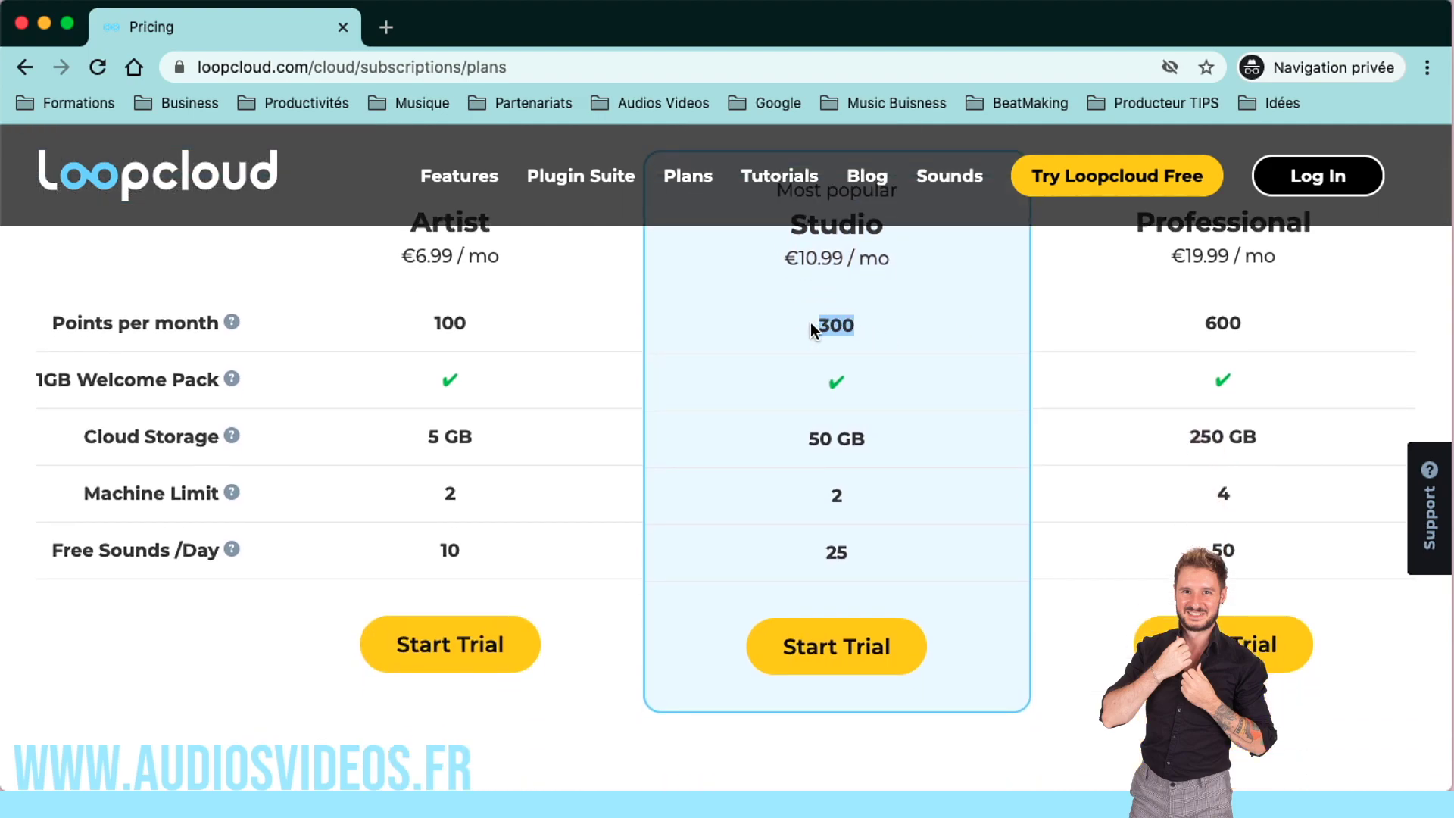
scroll(842, 375, down, 2)
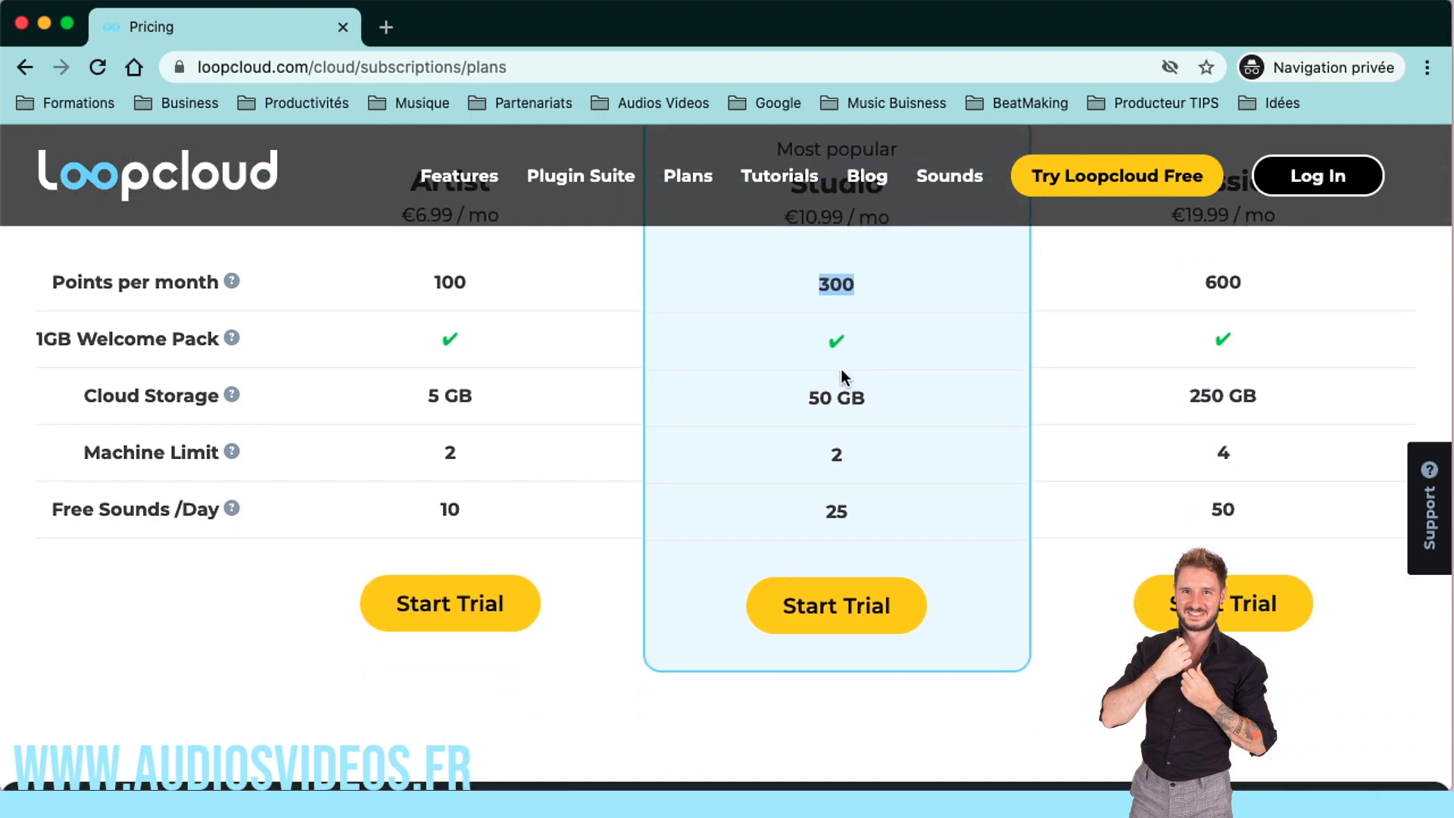
scroll(842, 371, down, 1)
scroll(842, 371, up, 2)
scroll(843, 375, up, 1)
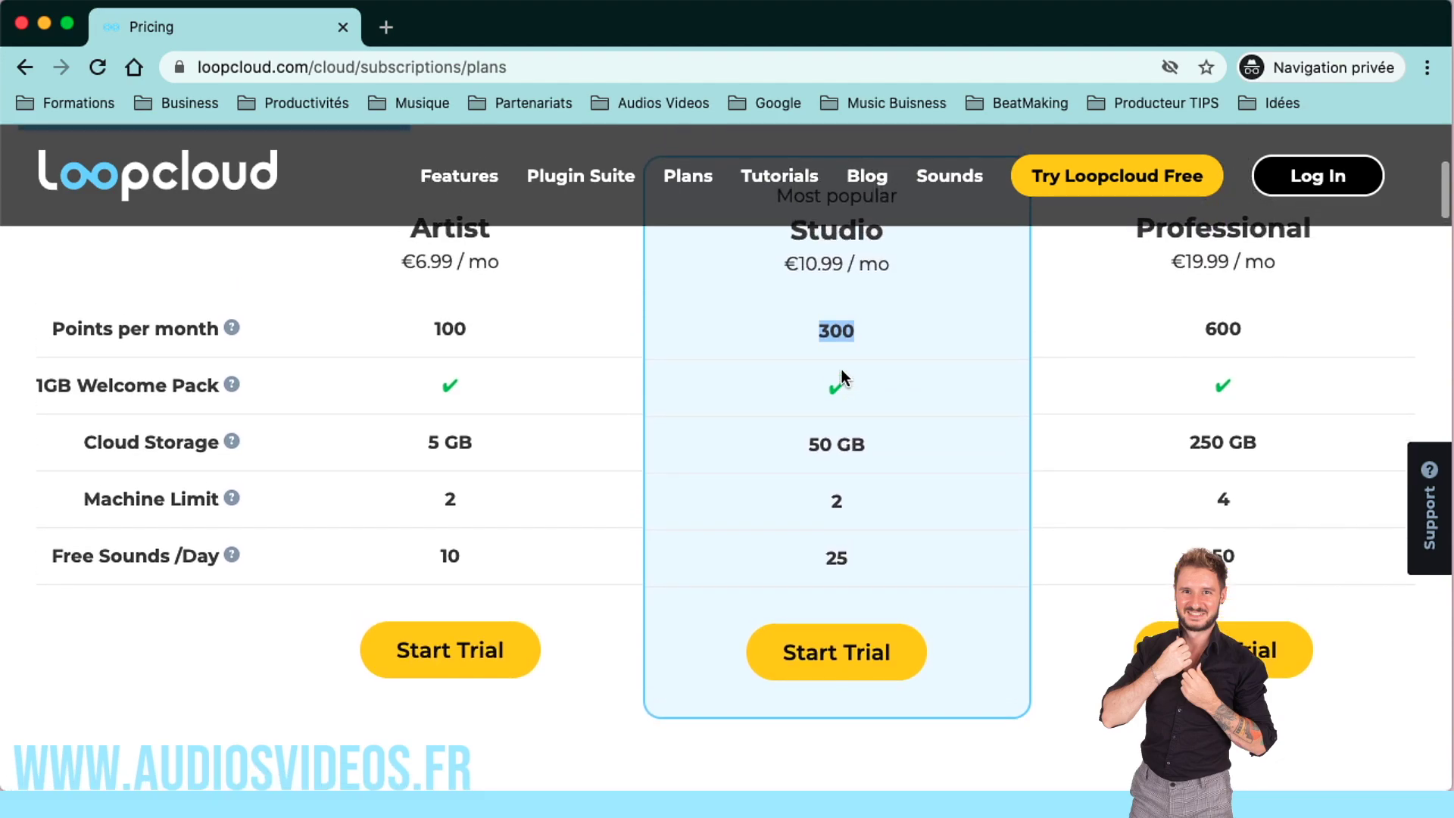
scroll(842, 372, down, 1)
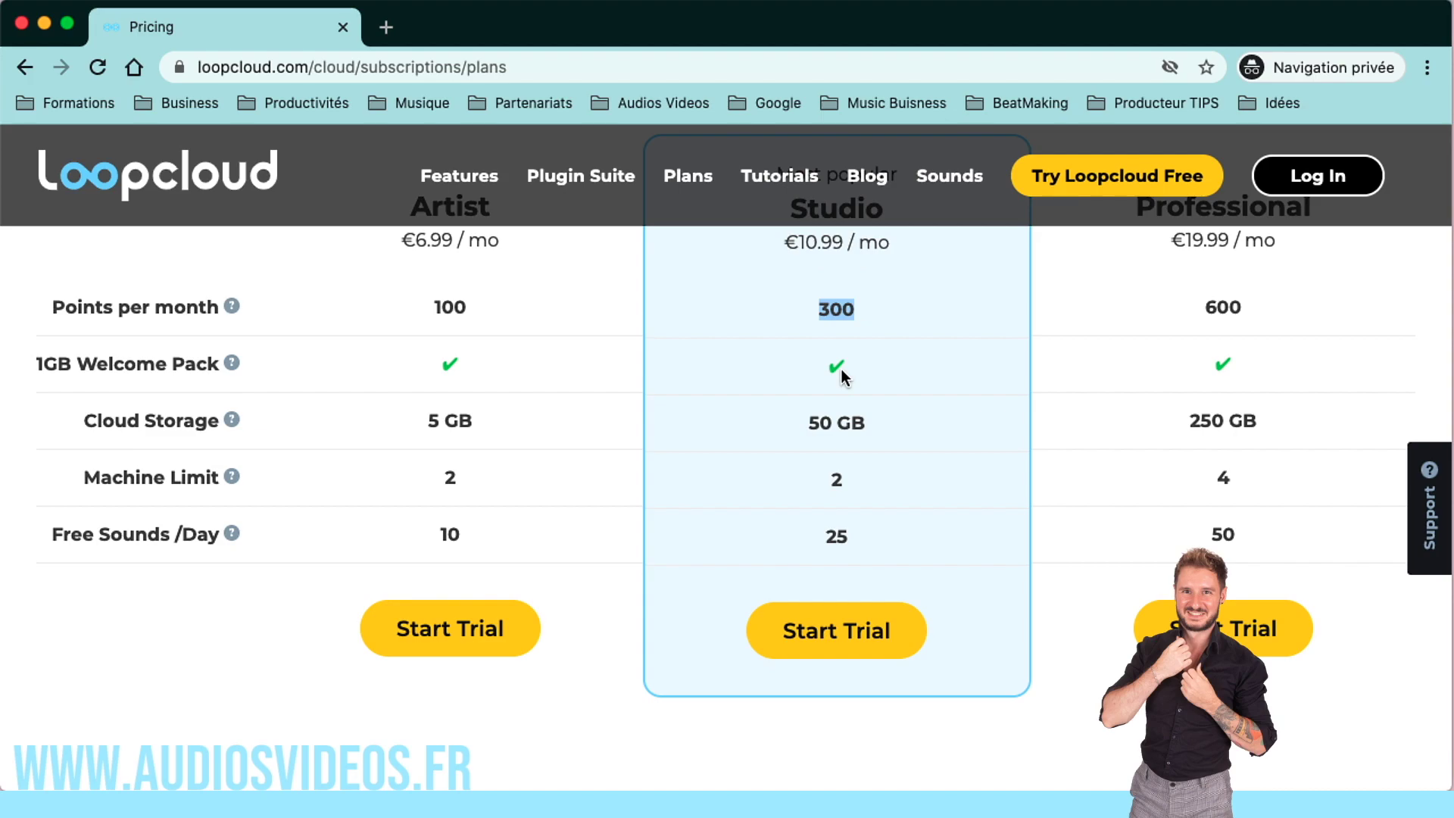
Highlight the Studio plan's cloud storage amount and its number of free sounds per day
drag(806, 422, 913, 425)
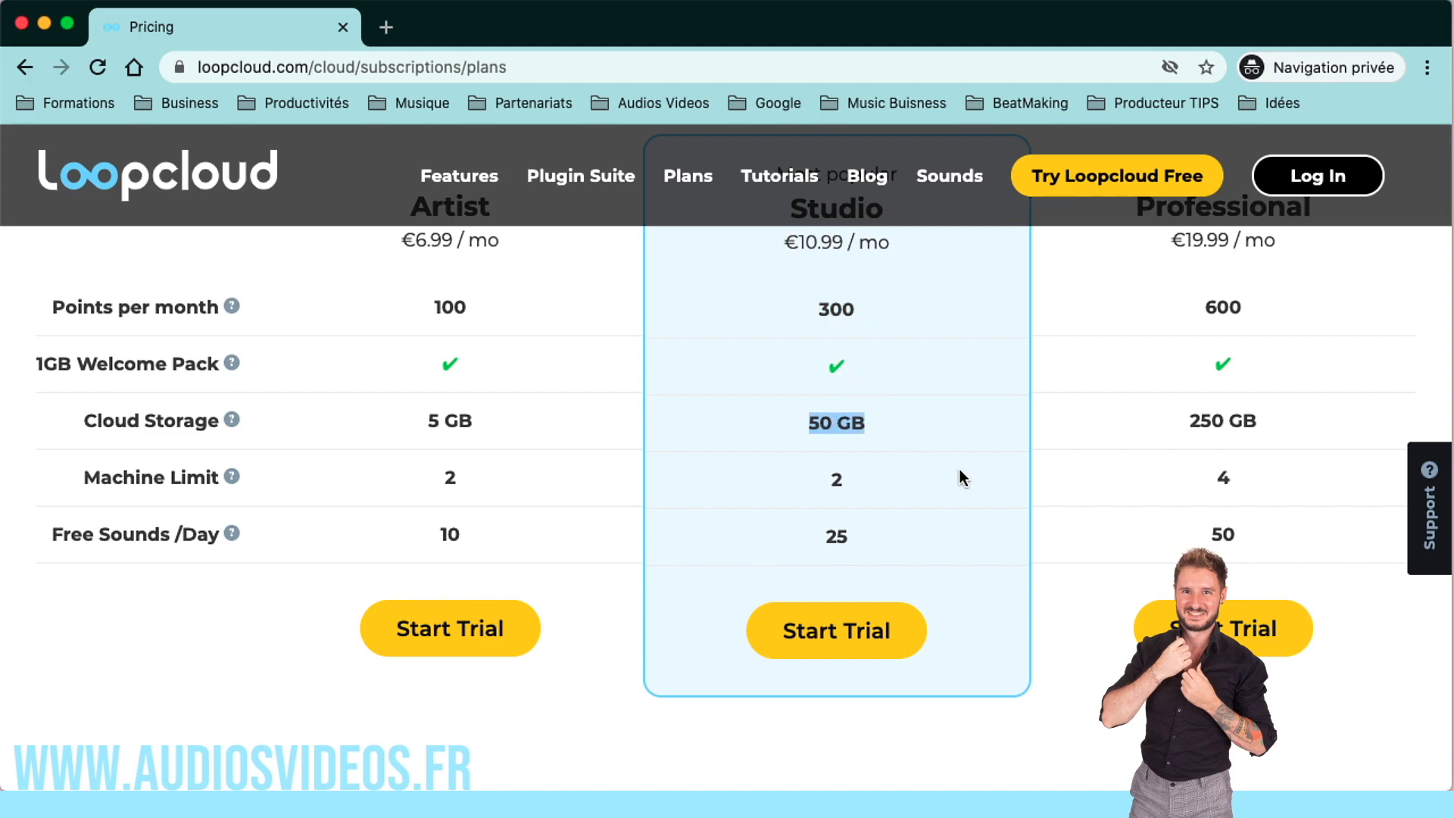
scroll(876, 501, up, 5)
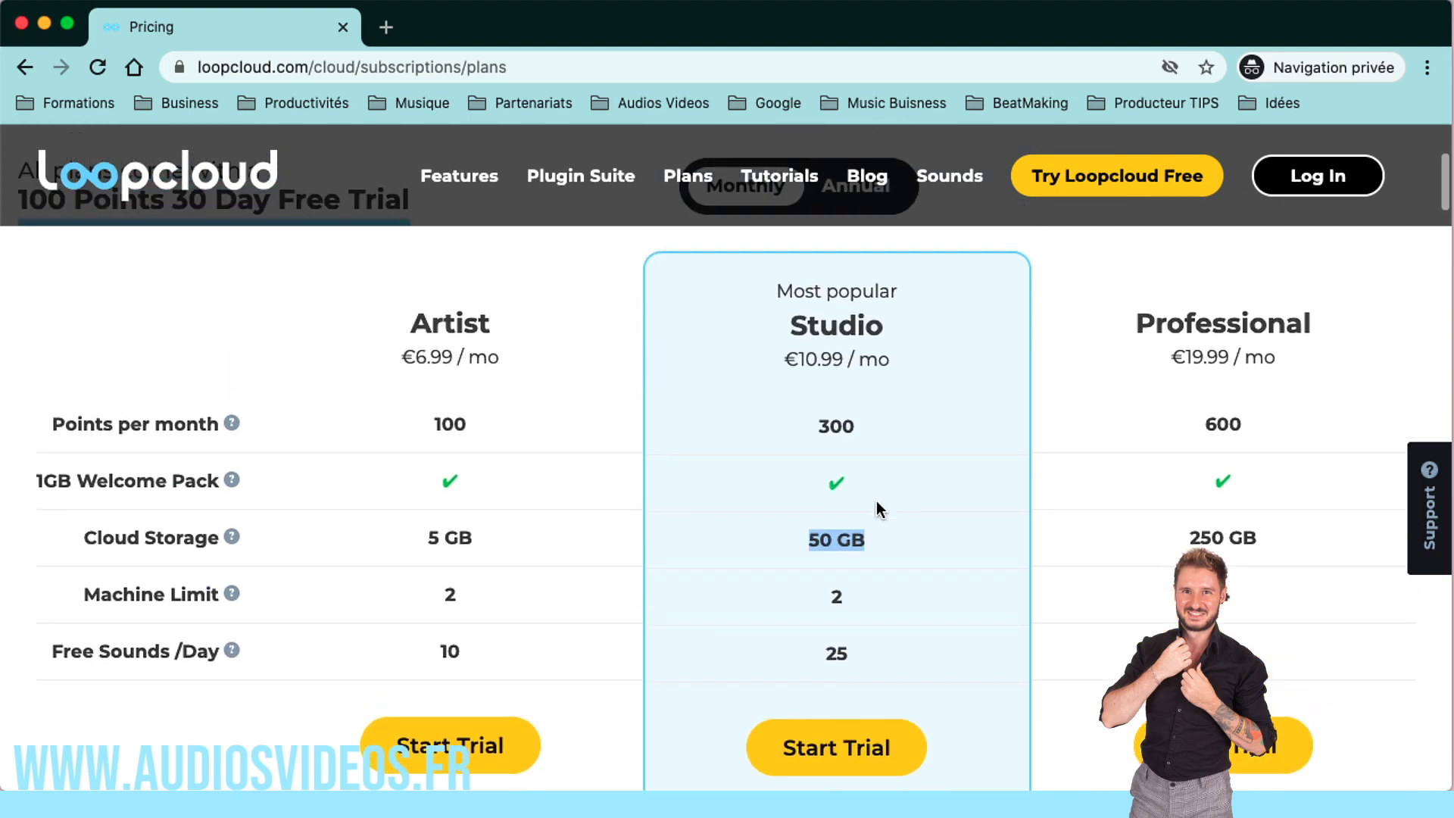
drag(858, 743, 301, 730)
click(275, 733)
scroll(330, 710, down, 2)
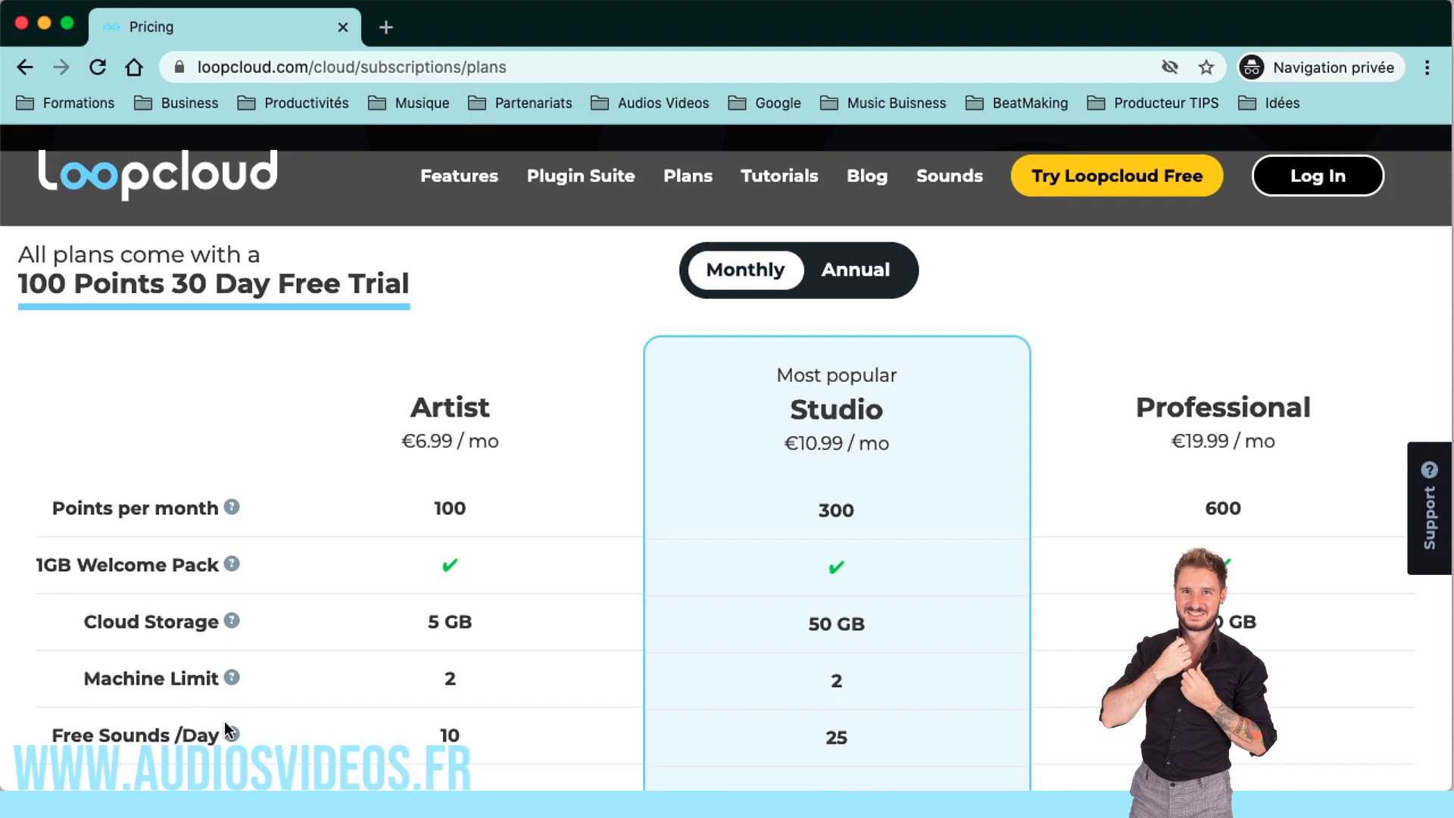
drag(779, 640, 889, 639)
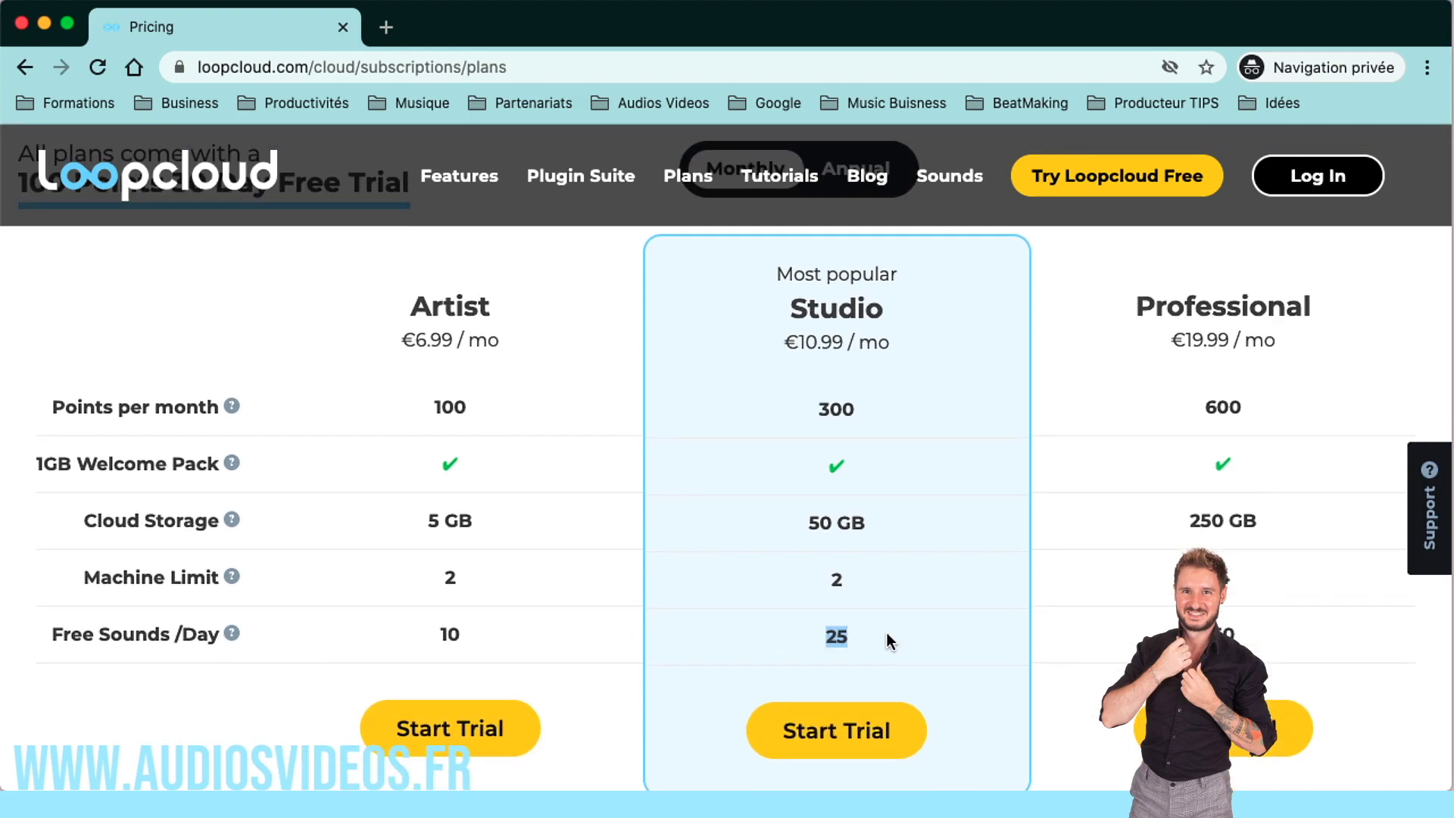
Highlight the Artist plan's number of free sounds per day, and return to the Plans heading
drag(463, 640, 425, 641)
scroll(428, 507, up, 5)
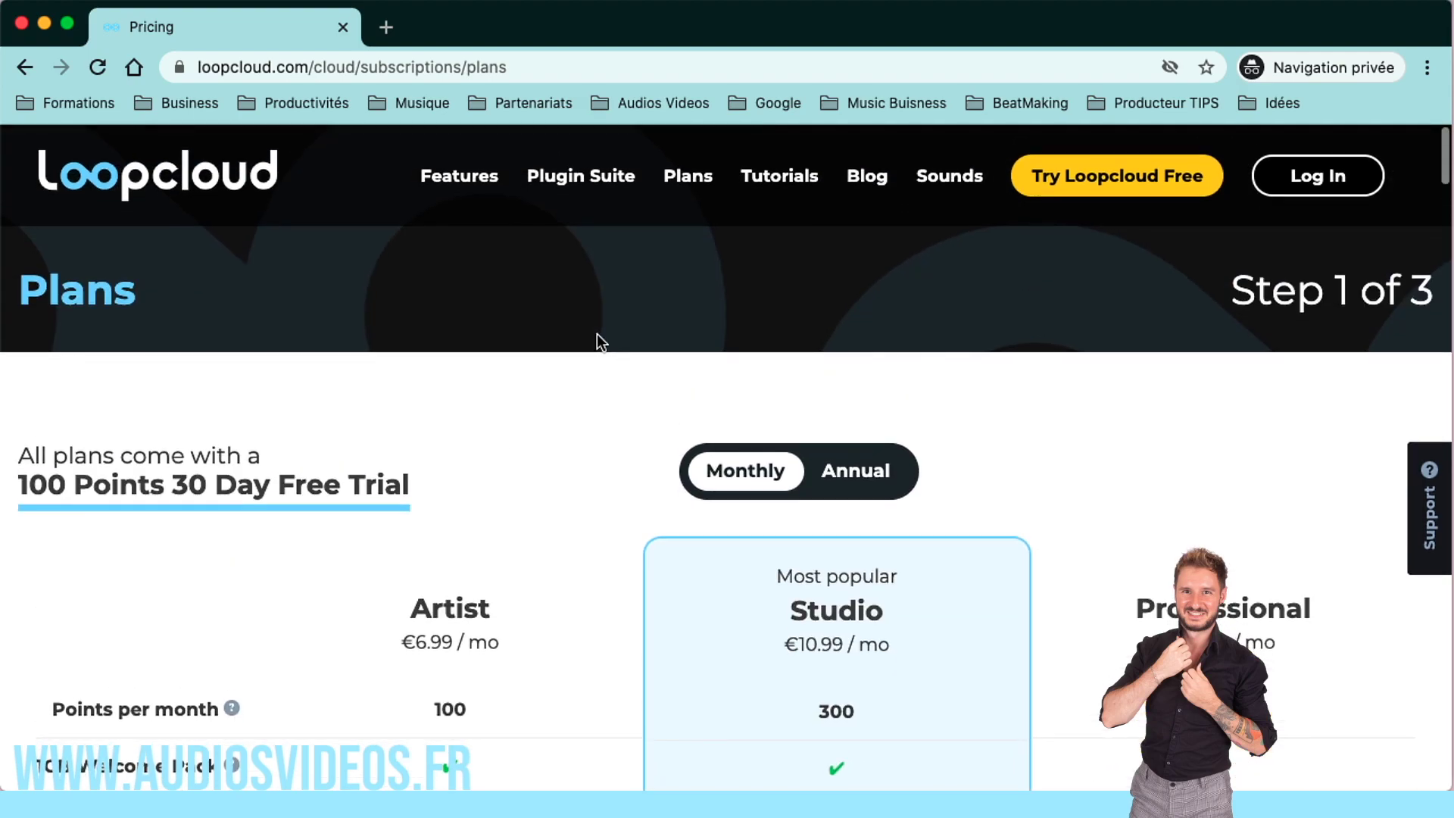
Switch to Logic and create one software instrument track using the Loopmasters Loopcloud AU instrument
click(42, 23)
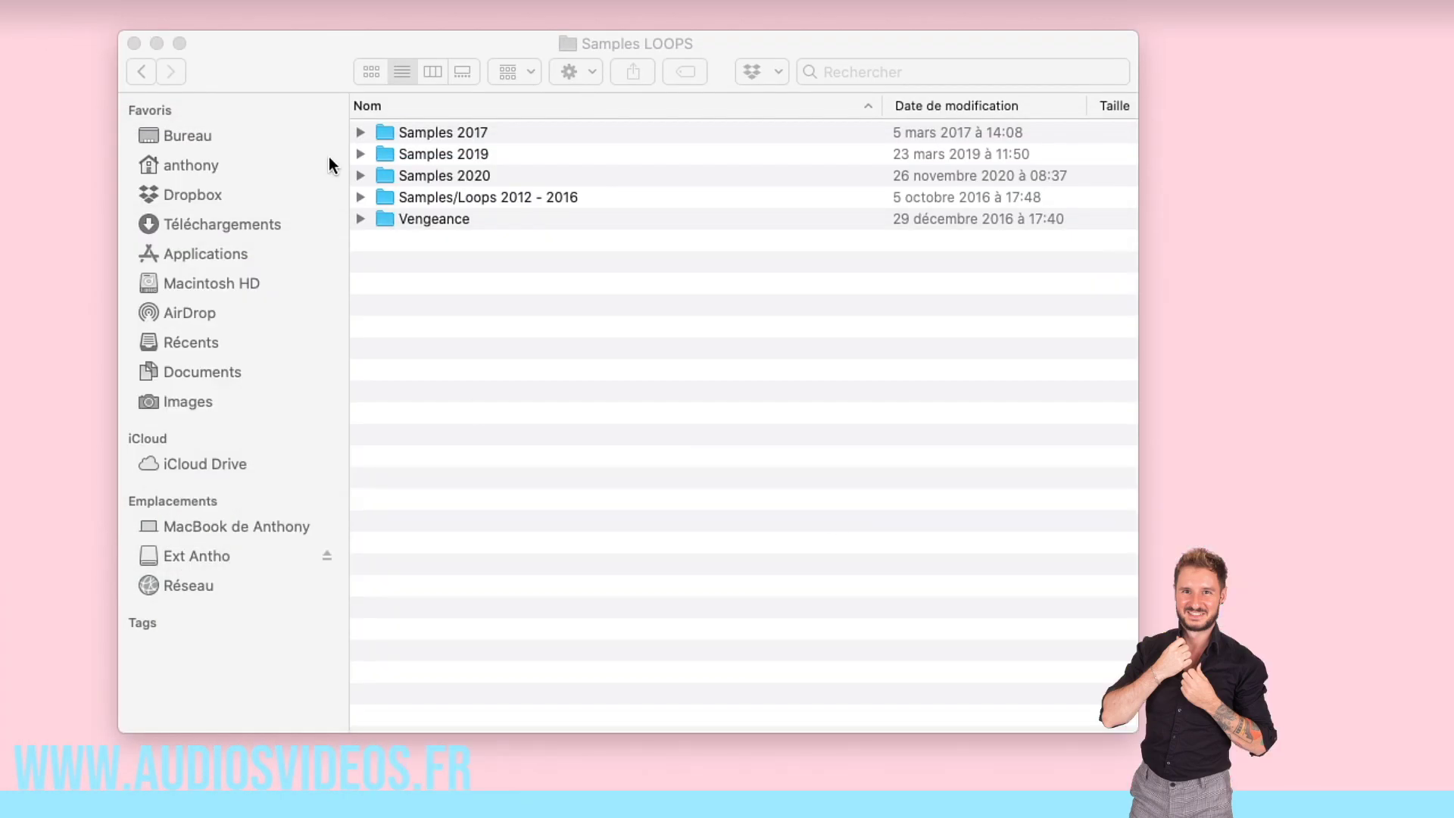
click(156, 42)
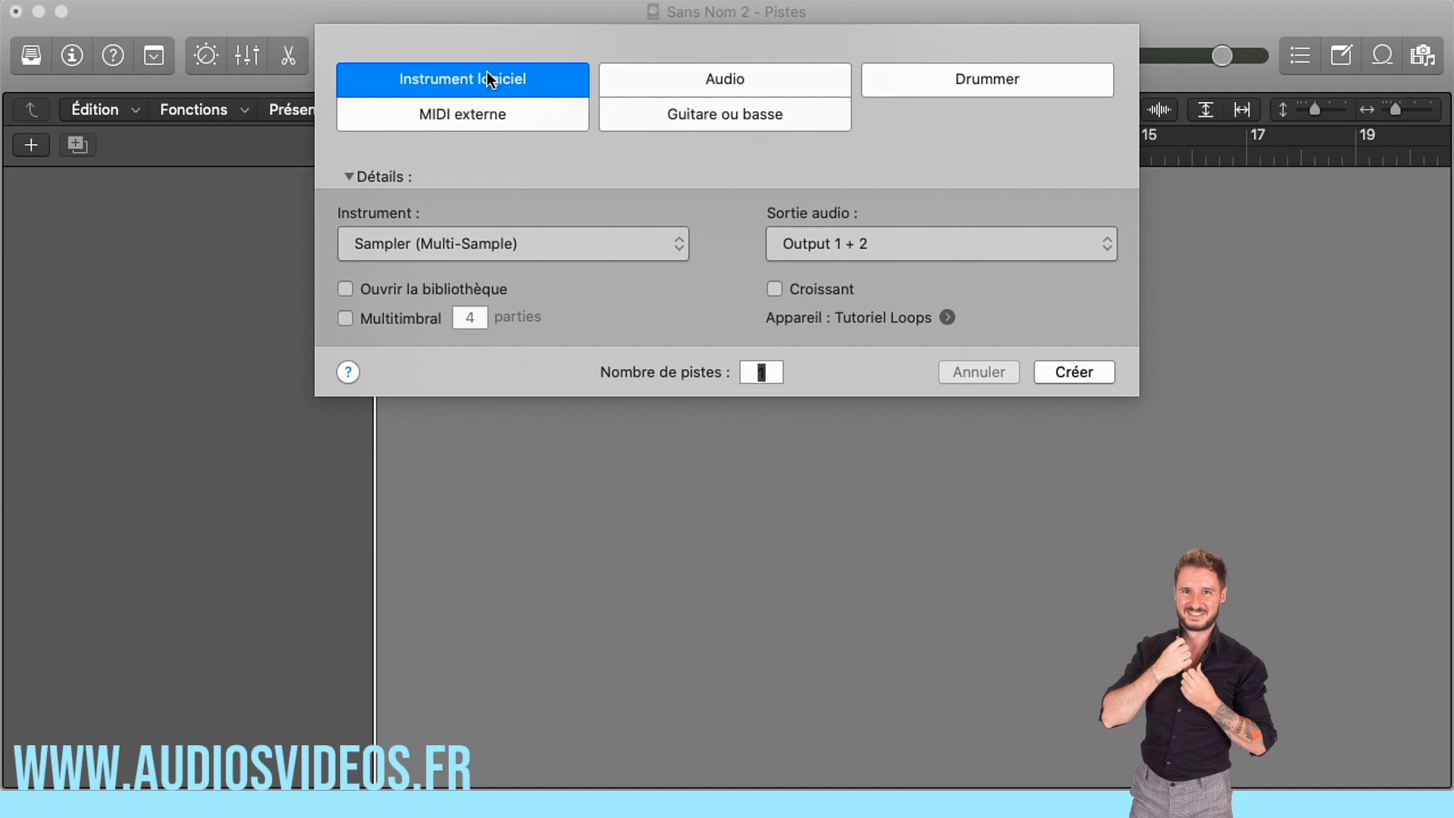
click(585, 247)
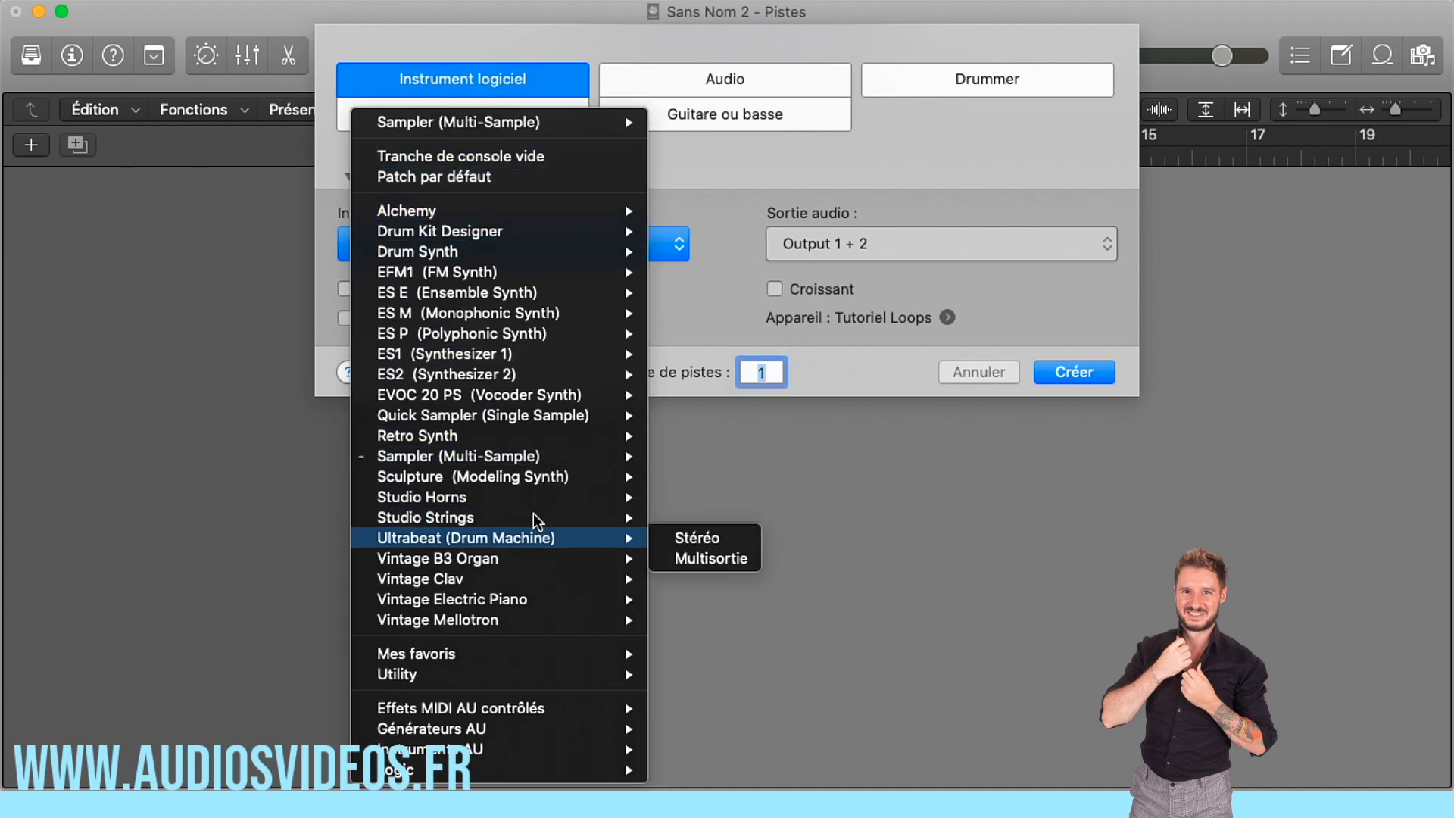
mouse_move(503, 749)
mouse_move(732, 574)
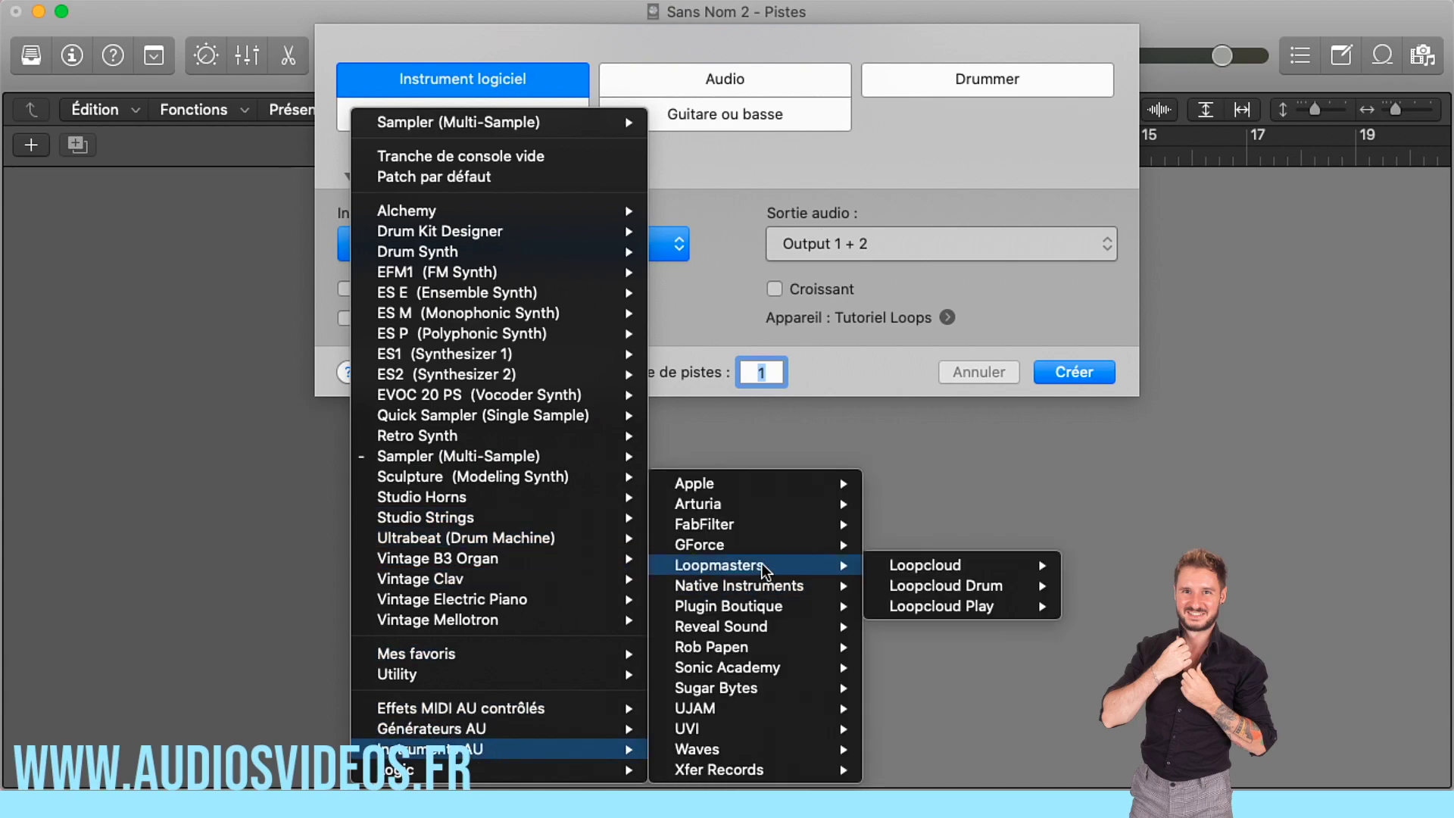
mouse_move(927, 570)
click(1110, 565)
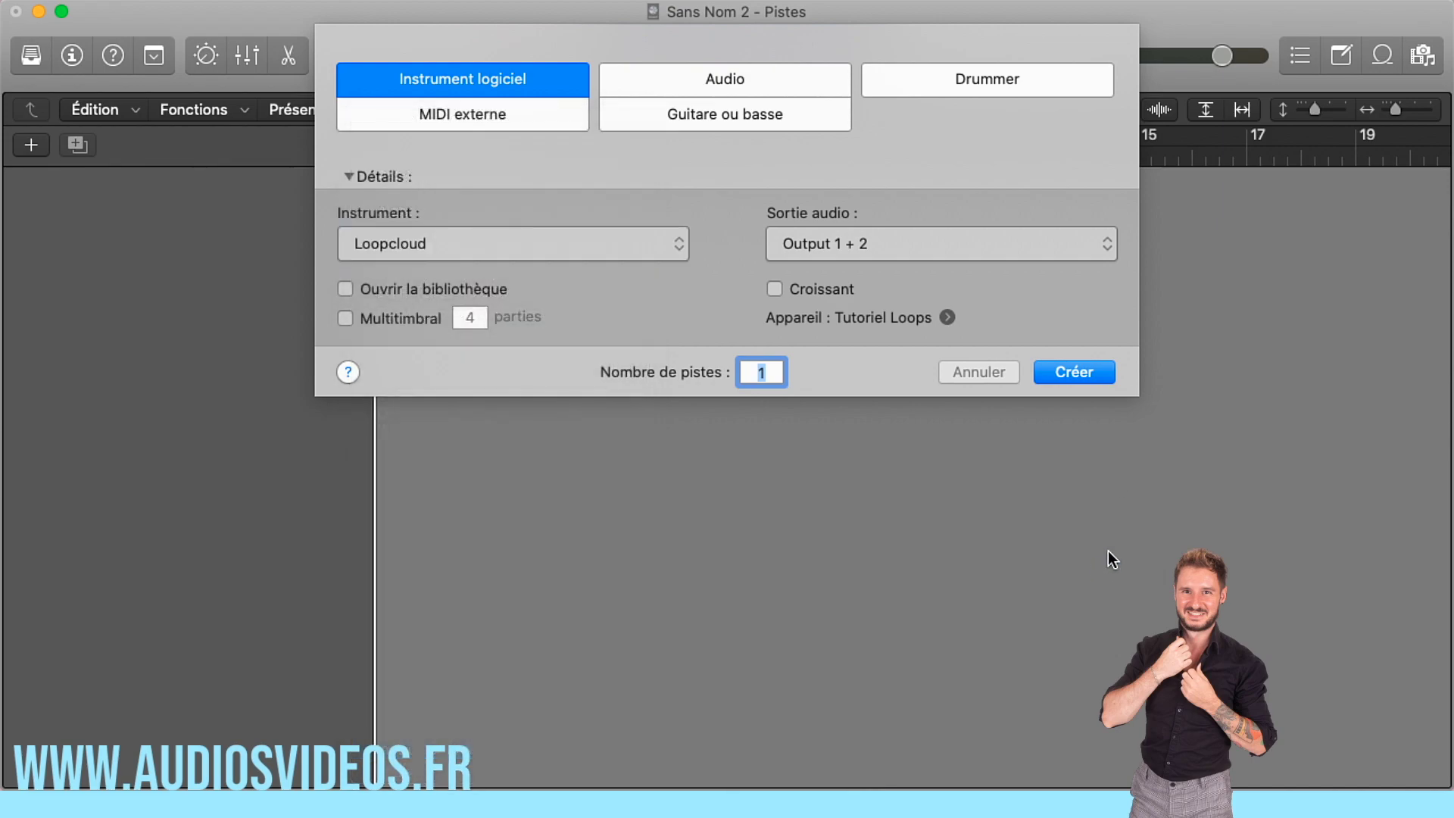
click(1090, 372)
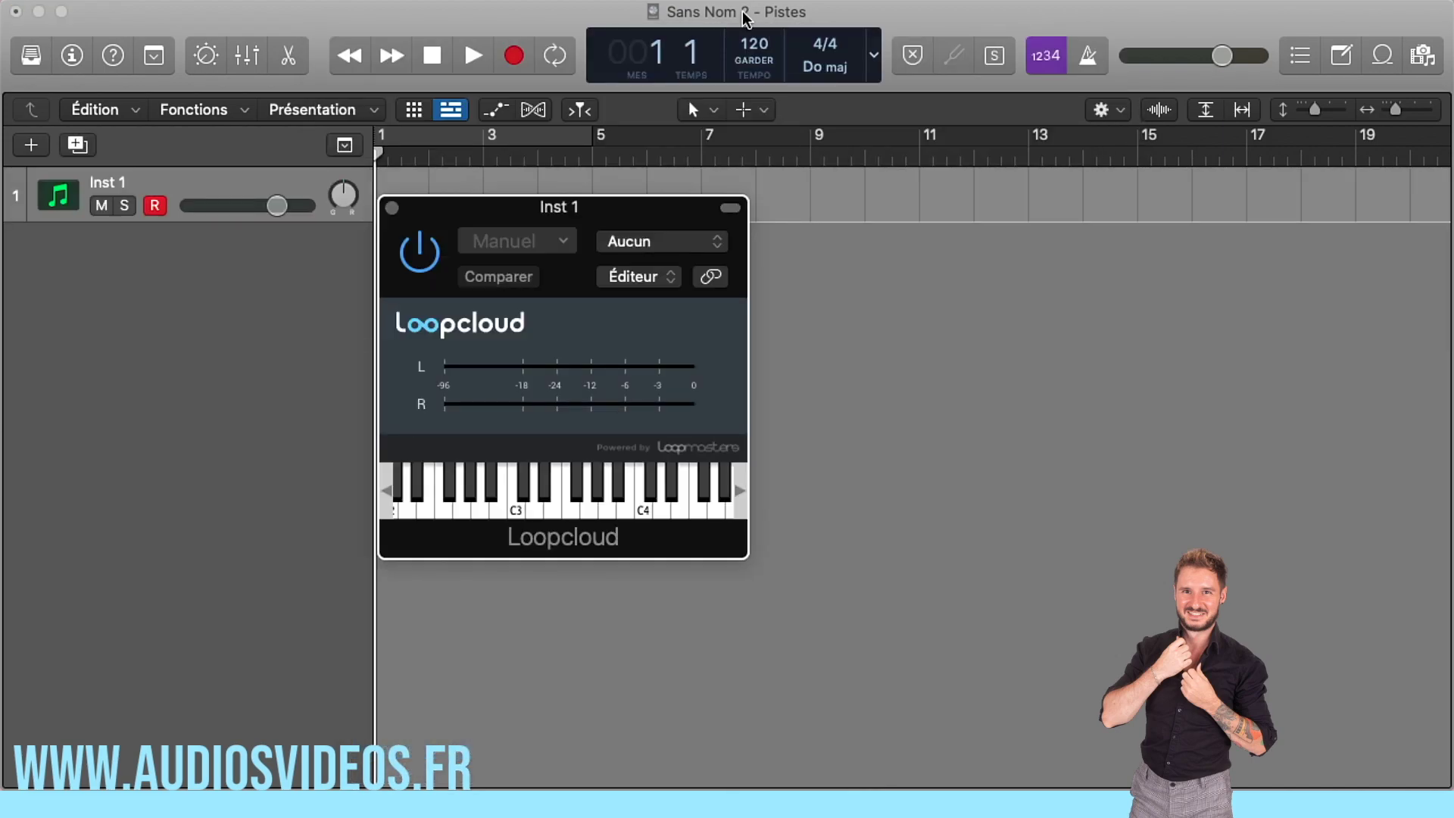
Switch to the Loopcloud application and look through the Exclusive Packs on its home page
mouse_move(749, 42)
mouse_down()
mouse_move(753, 69)
mouse_move(753, 28)
mouse_move(753, 62)
mouse_up()
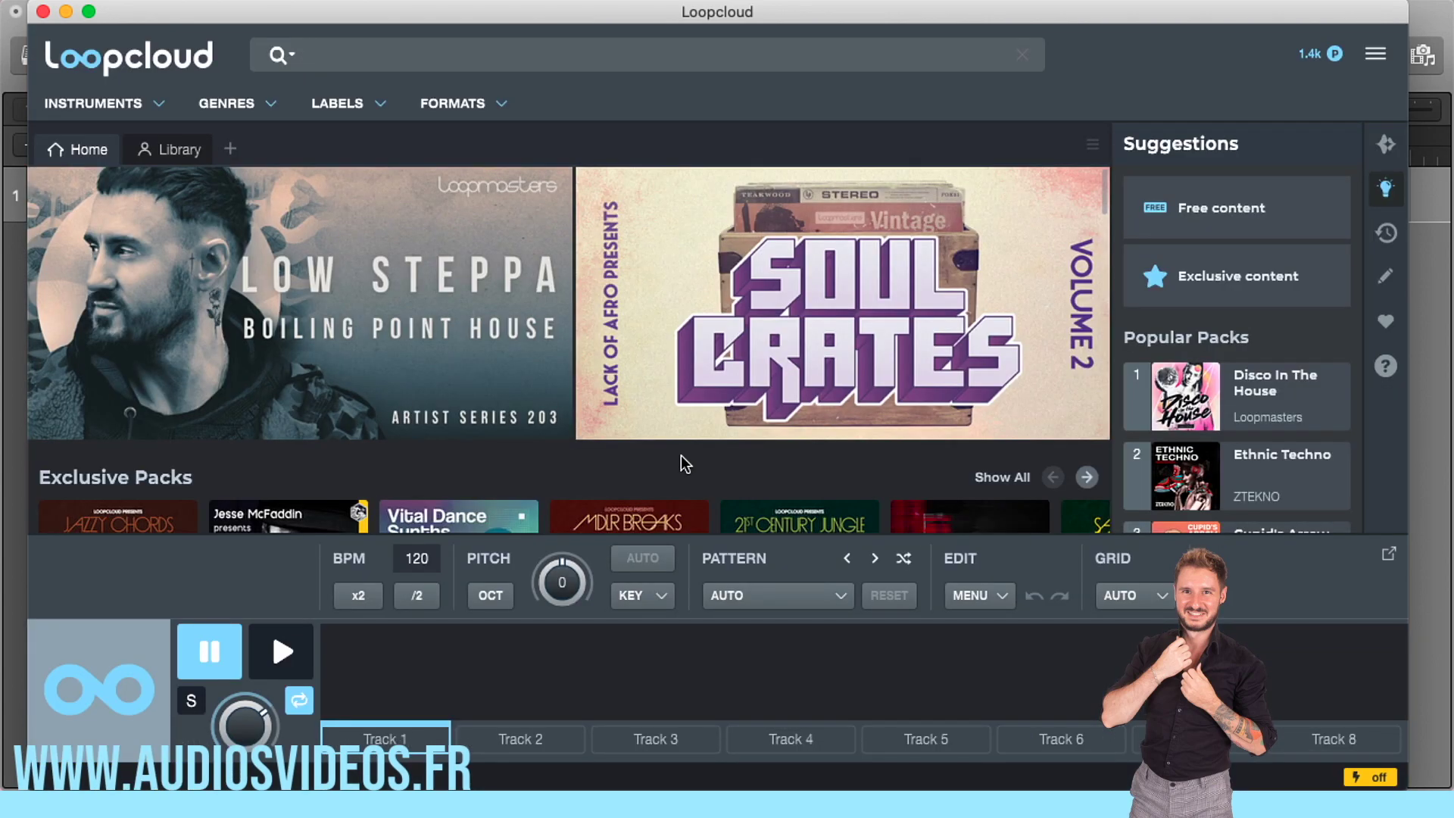
scroll(682, 457, down, 2)
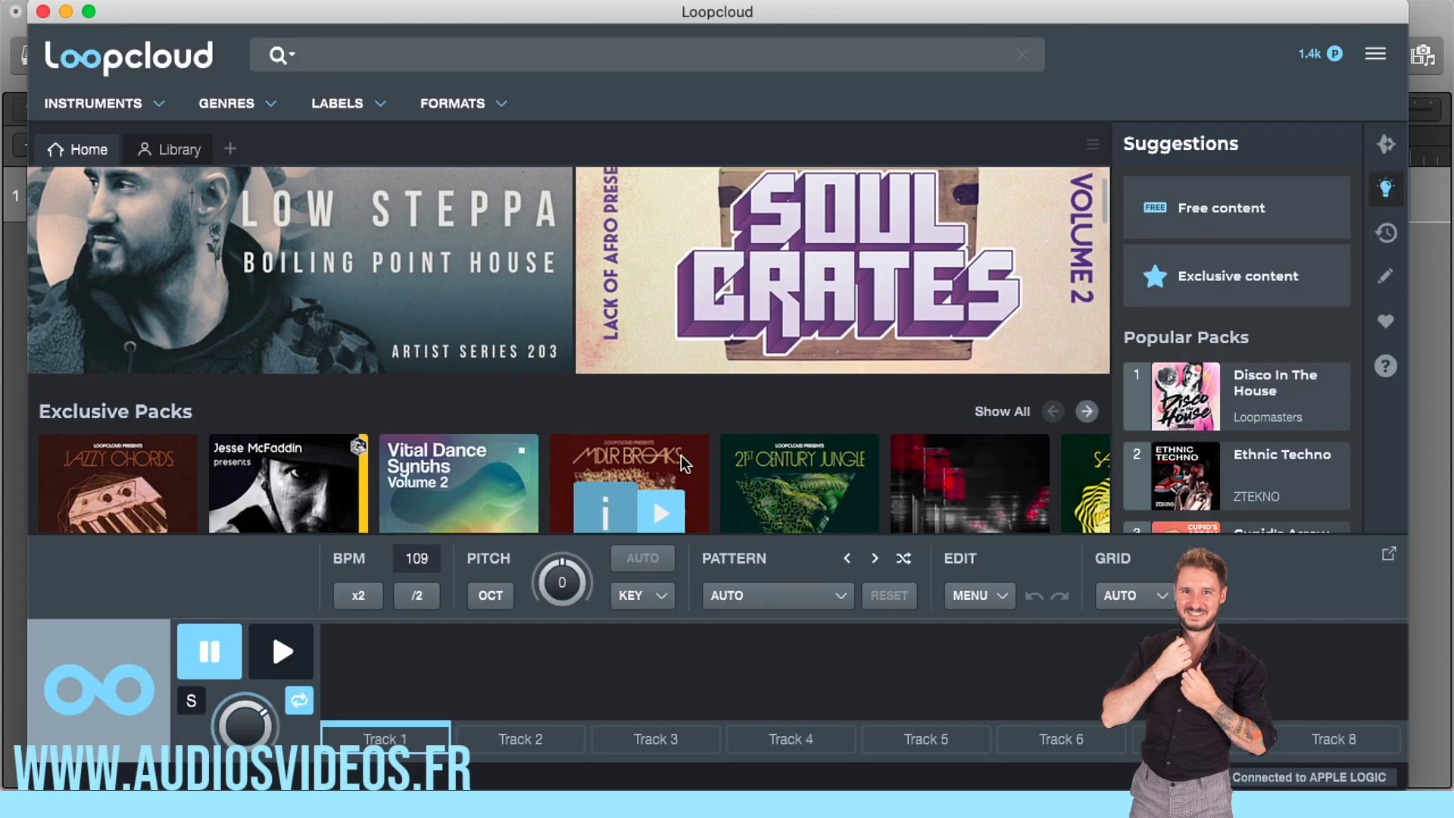
scroll(680, 456, down, 6)
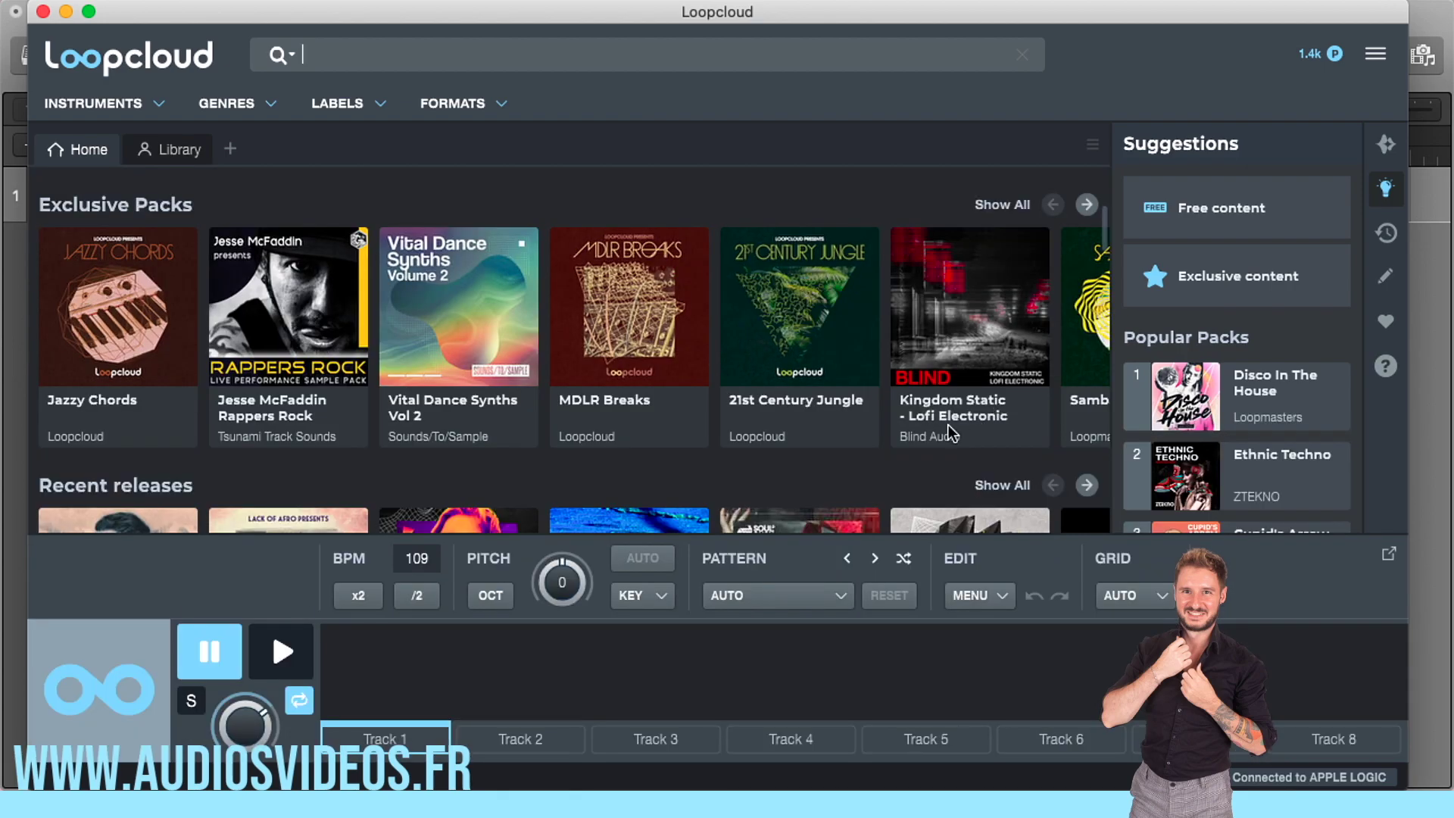
mouse_move(112, 272)
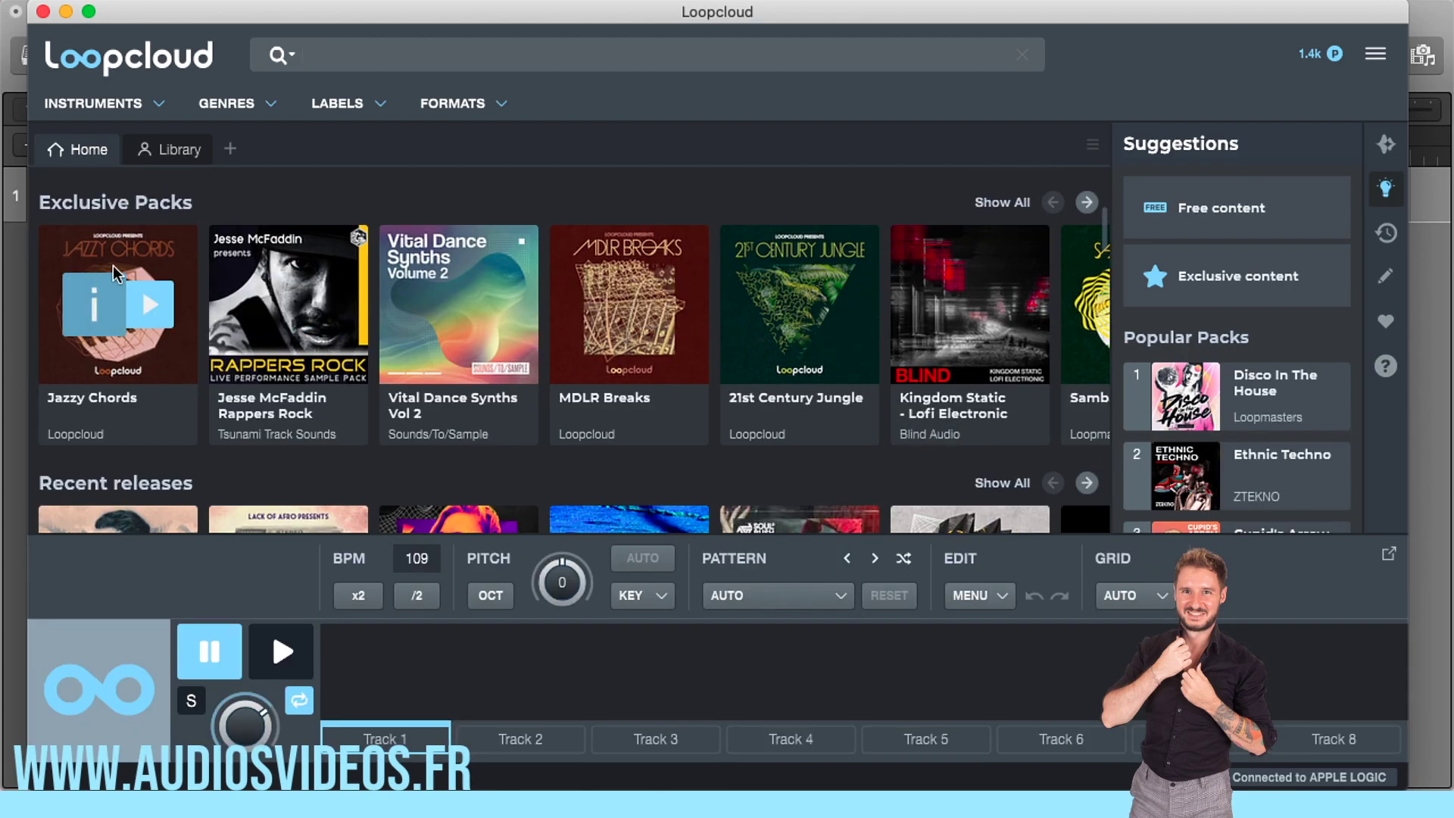
mouse_move(433, 278)
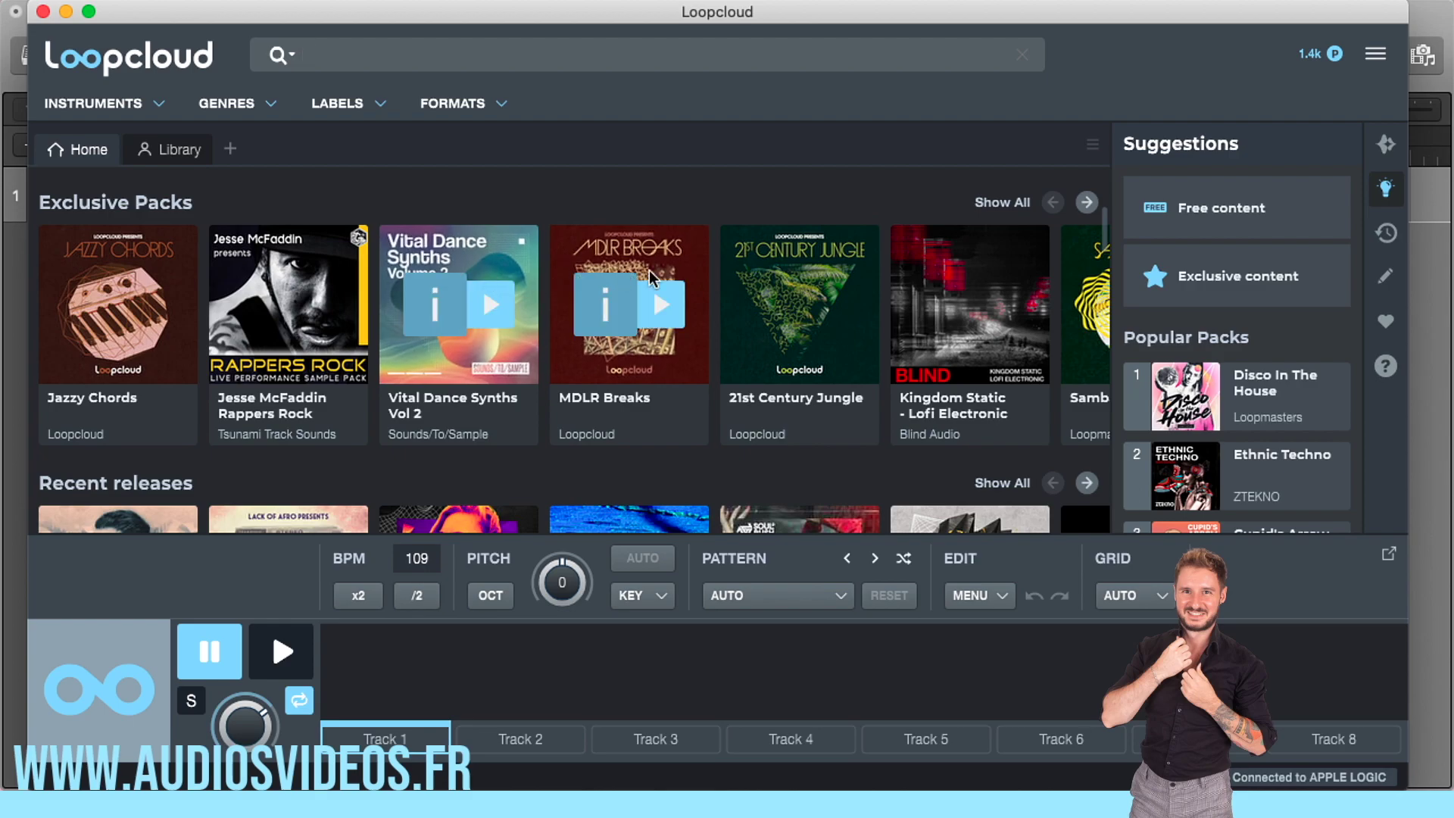
scroll(765, 299, right, 3)
scroll(765, 299, right, 5)
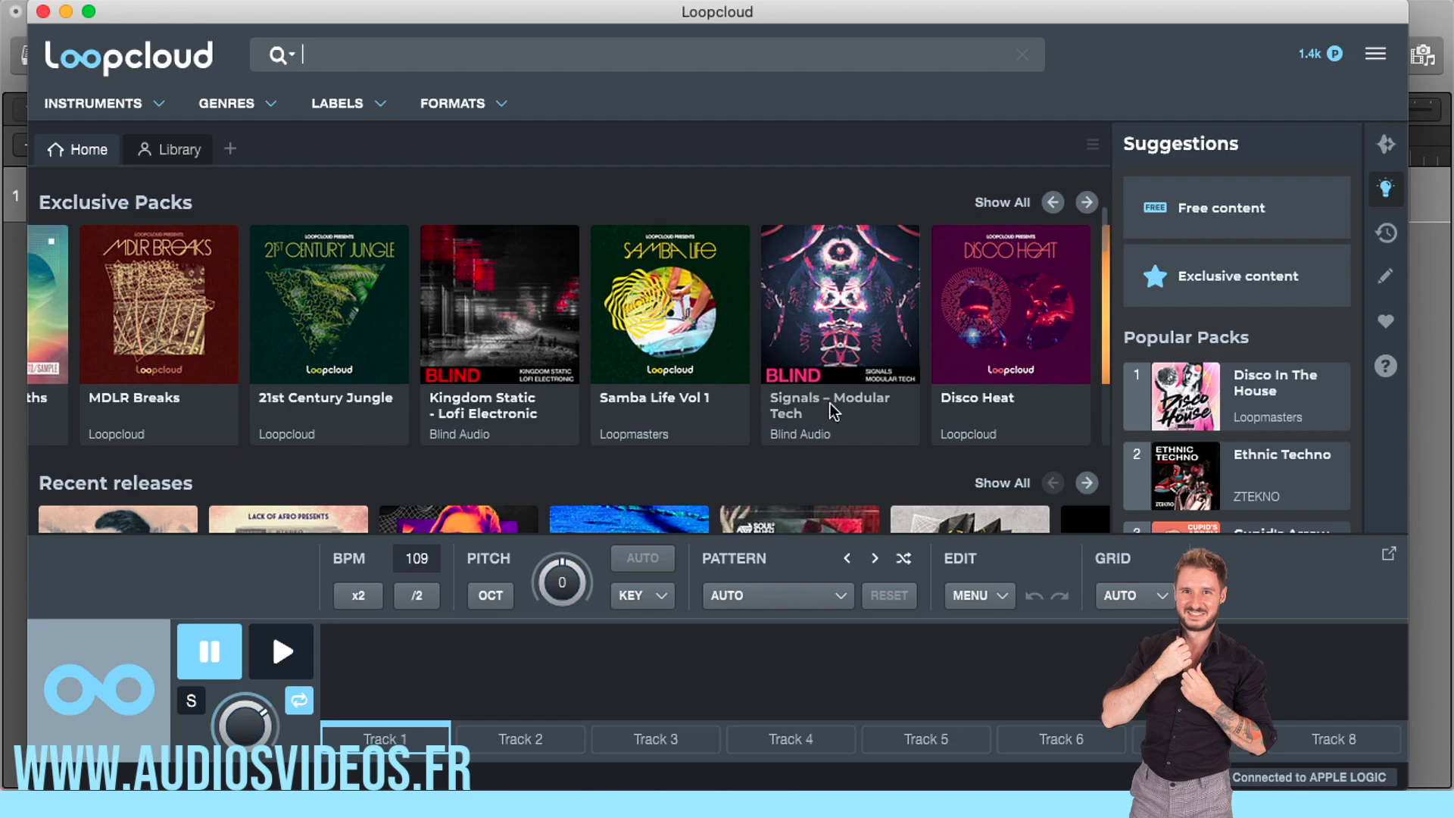
scroll(920, 416, right, 2)
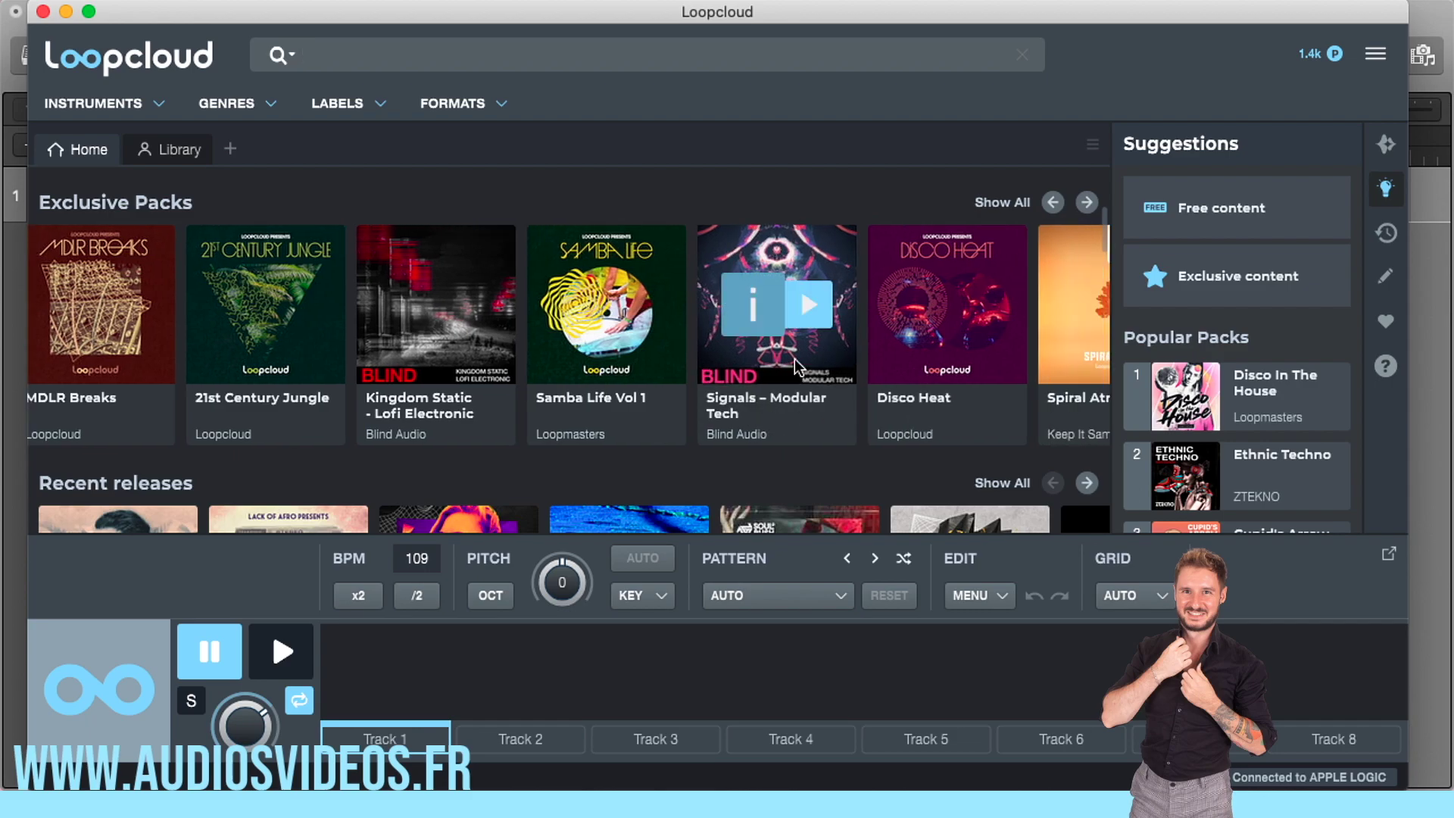
scroll(769, 407, right, 2)
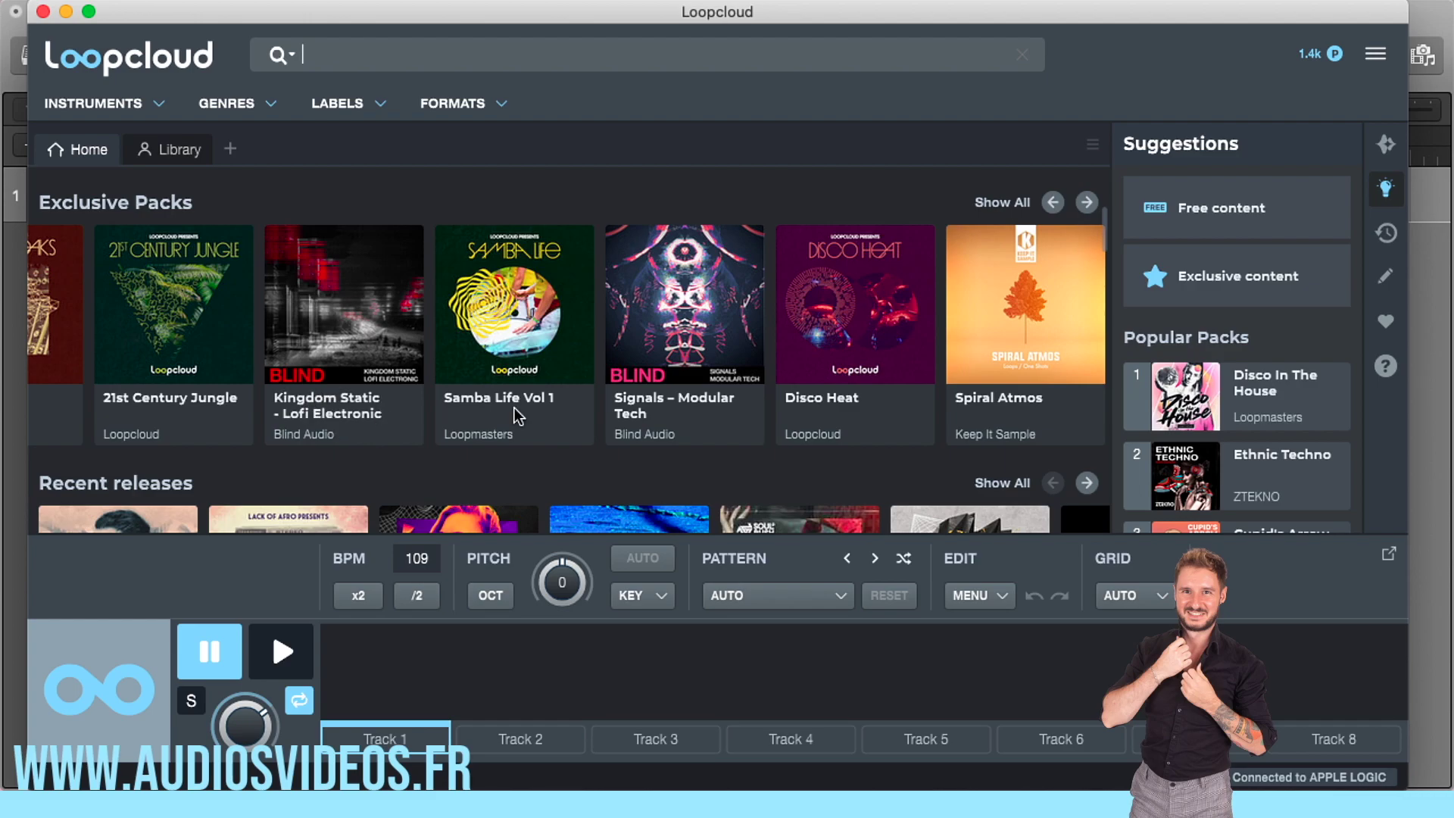
scroll(1008, 376, right, 4)
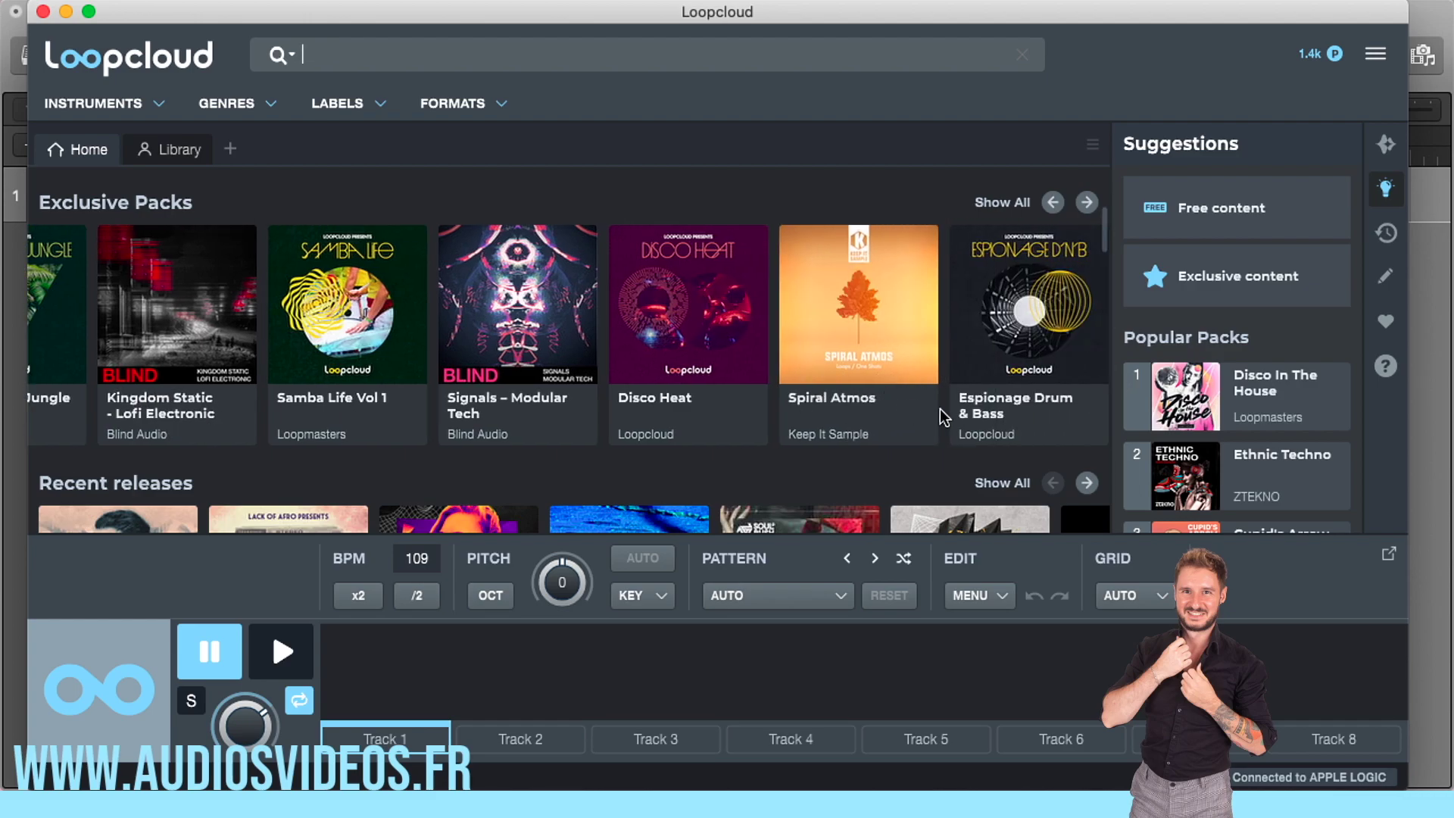
scroll(939, 408, right, 8)
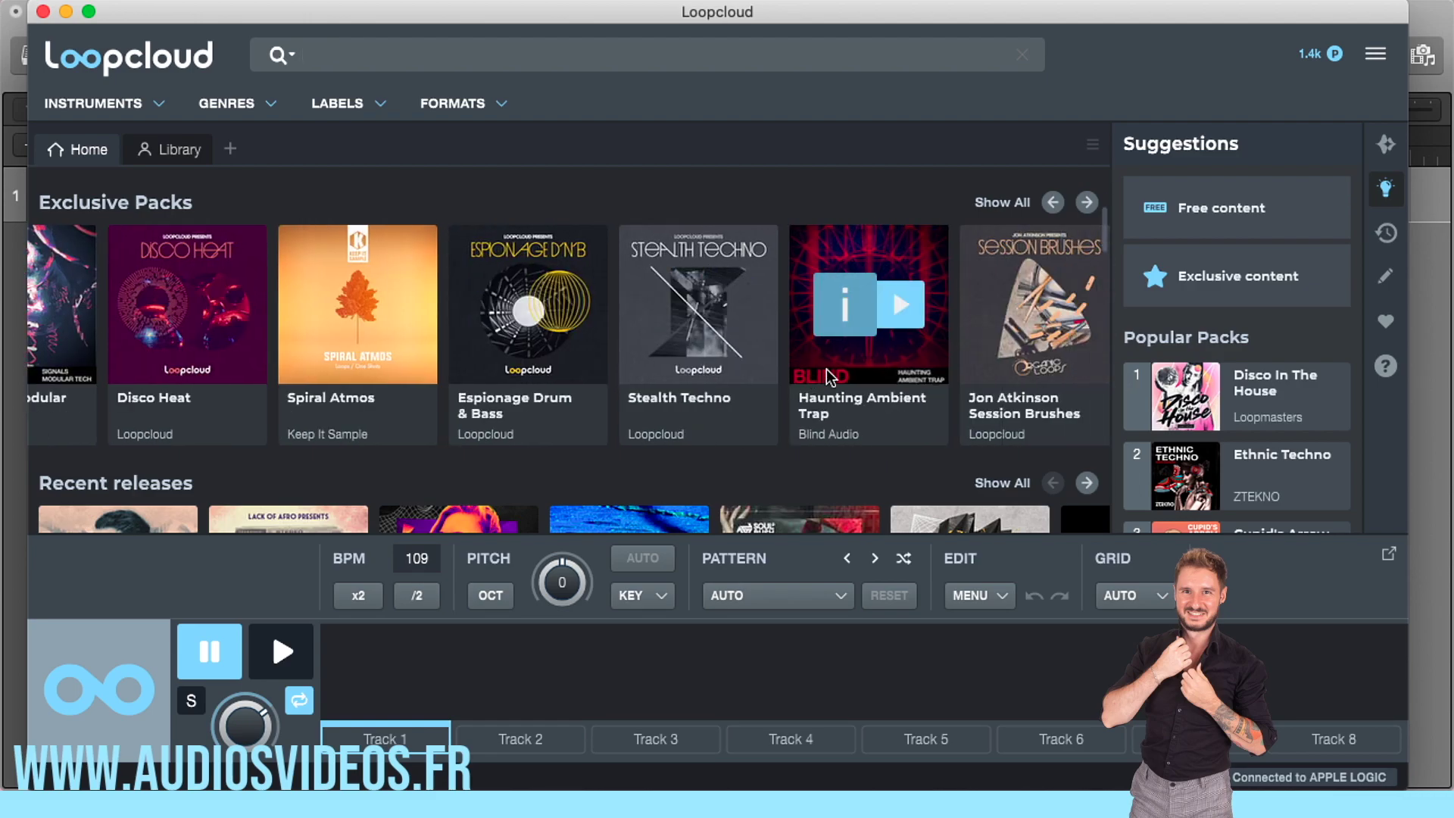
scroll(820, 369, right, 5)
Look through the Recent releases, Electro Releases and Dubstep Releases sections of the Loopcloud home page
scroll(821, 366, down, 2)
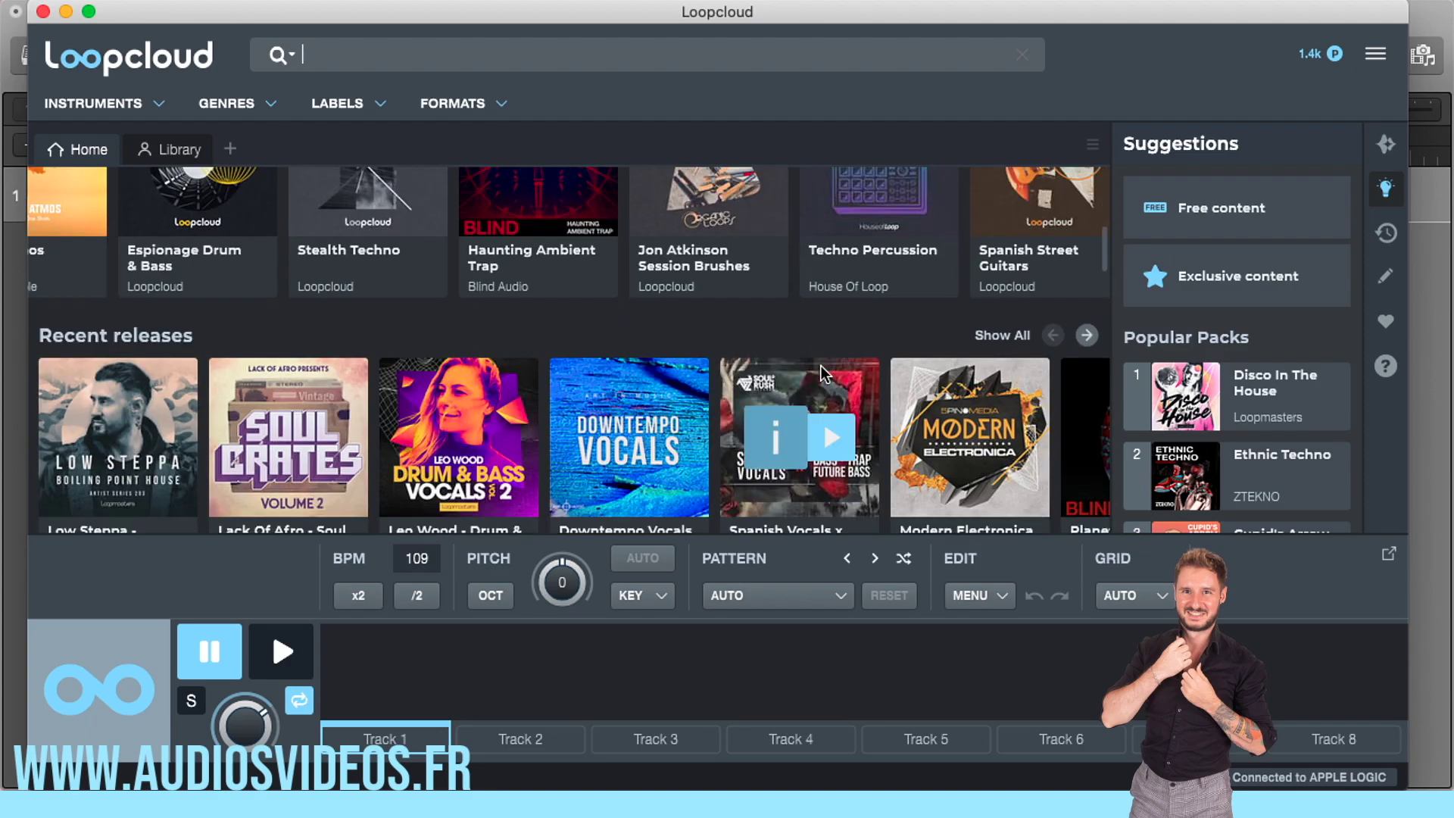
scroll(816, 352, down, 5)
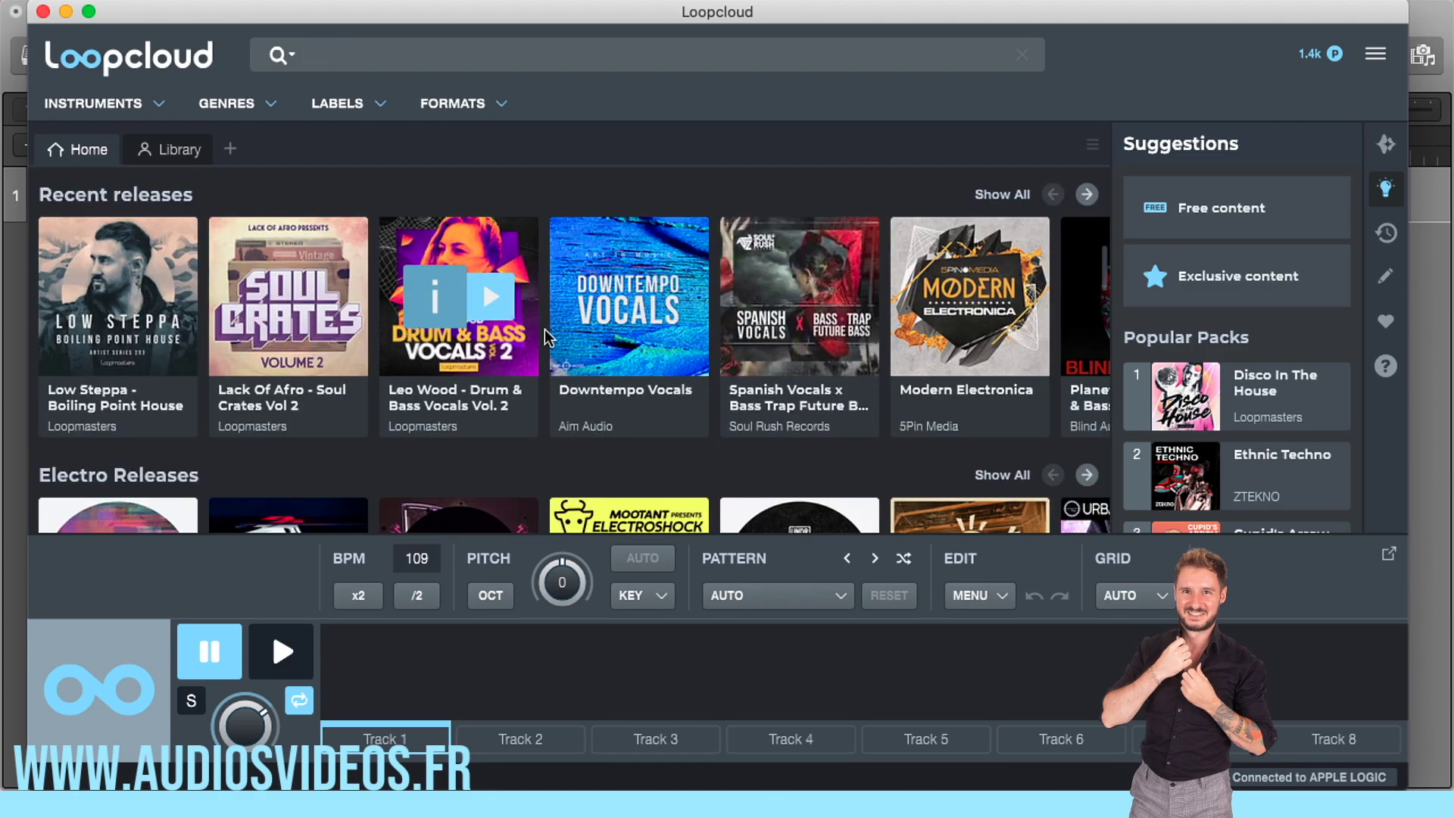
scroll(612, 379, down, 8)
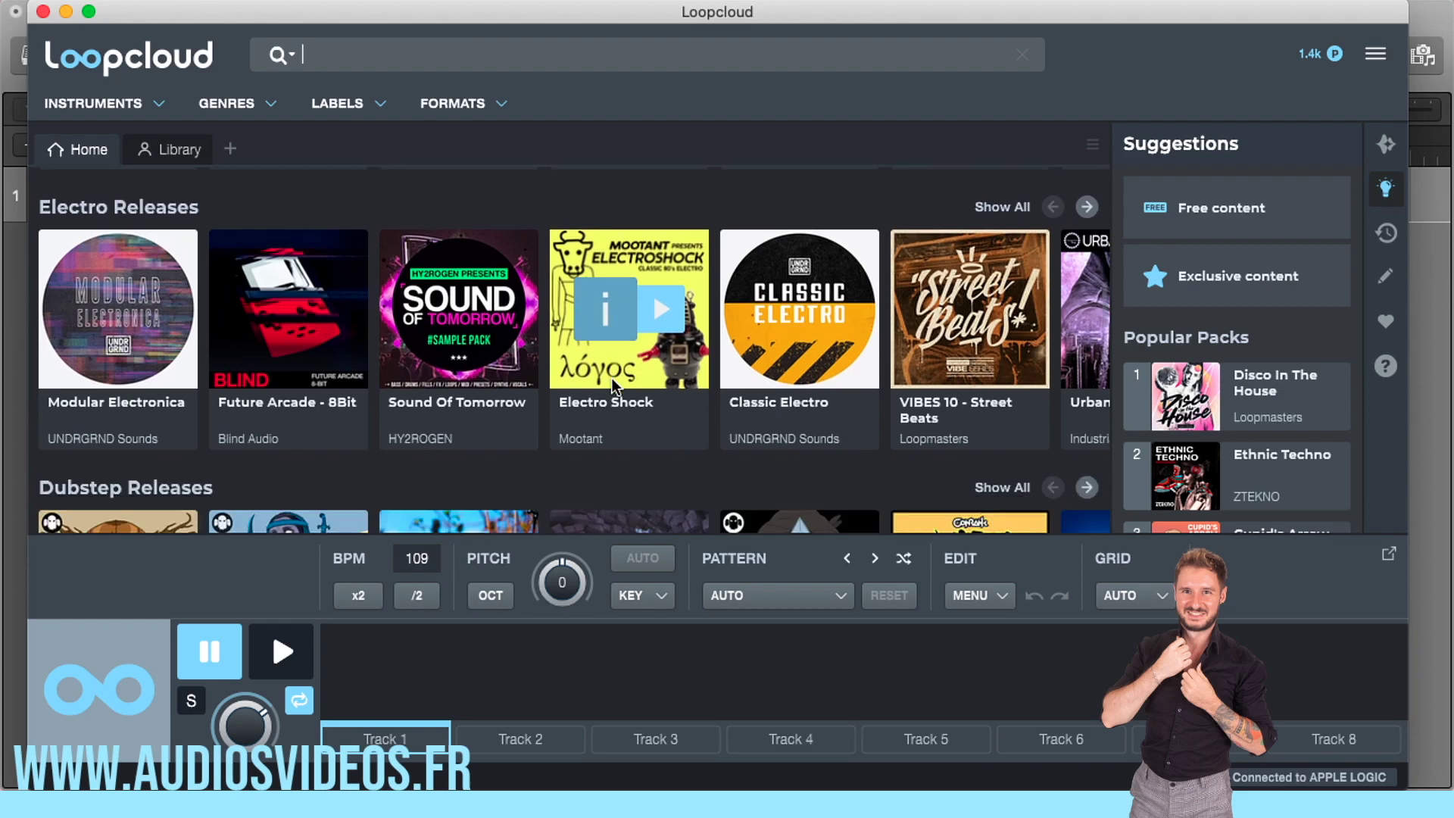
scroll(612, 379, down, 6)
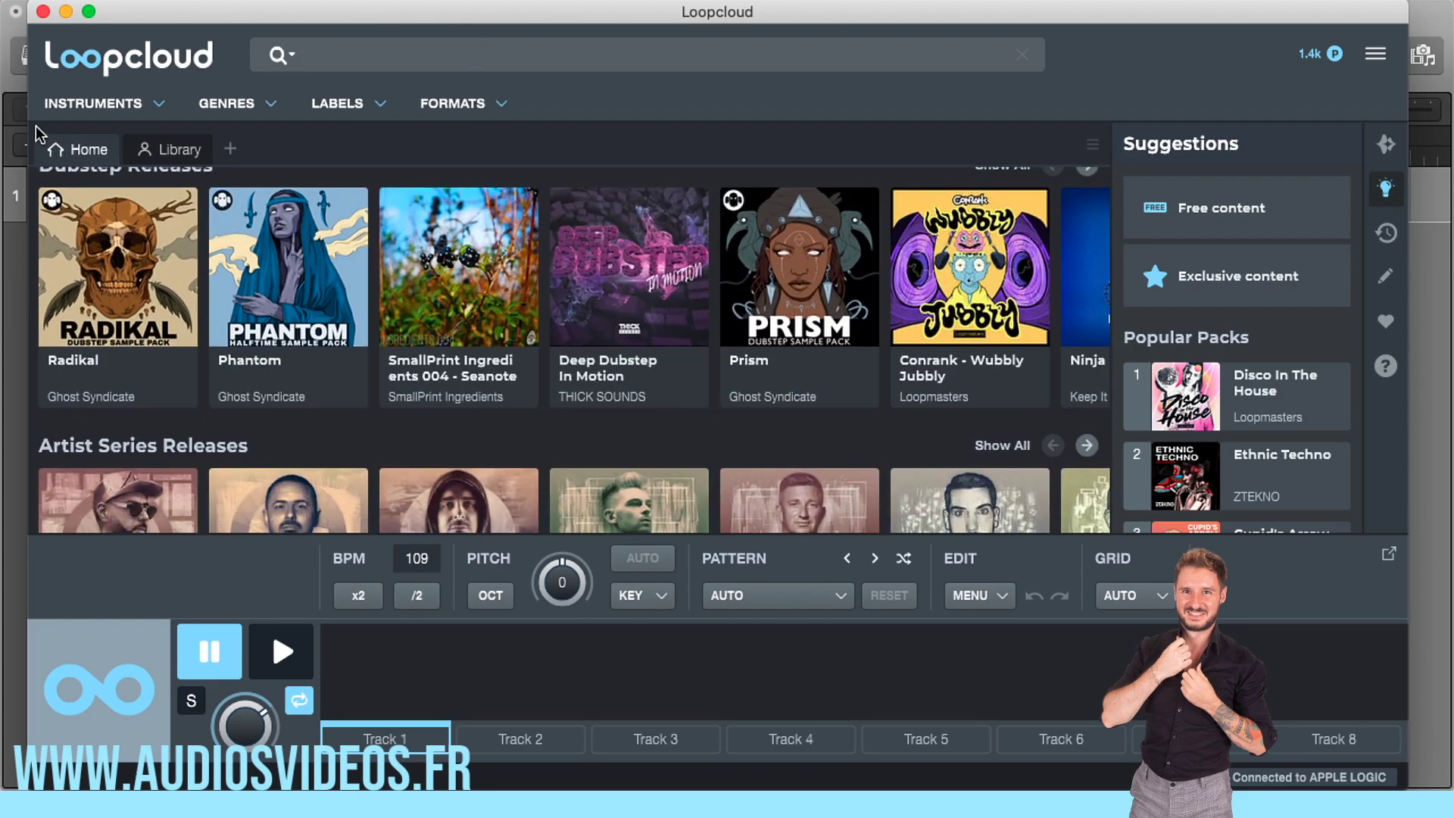
Narrow the Loopcloud window to uncover Logic's track header, and look through the Artist Series Releases
drag(29, 130, 330, 133)
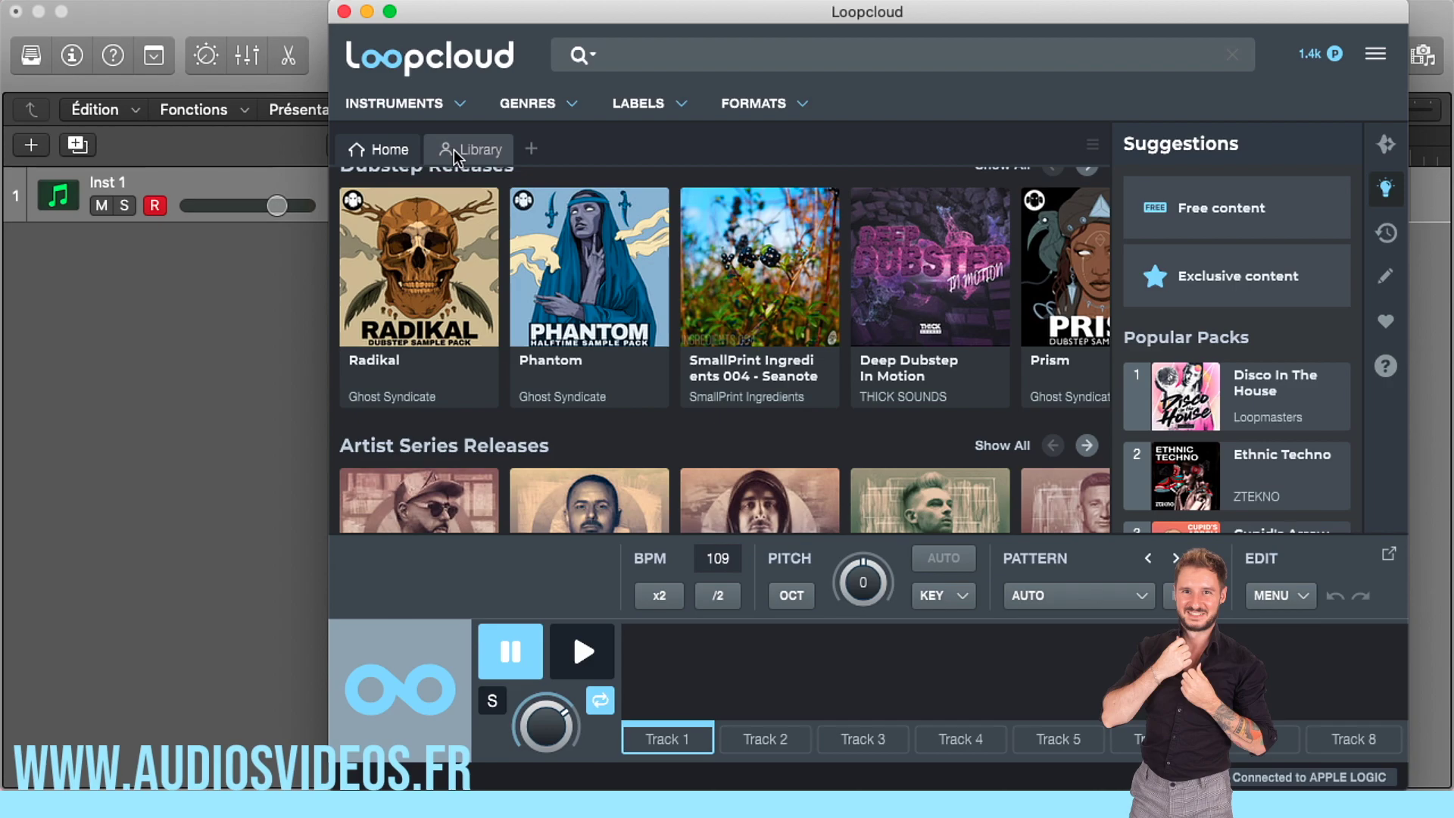
mouse_move(866, 233)
scroll(876, 328, down, 5)
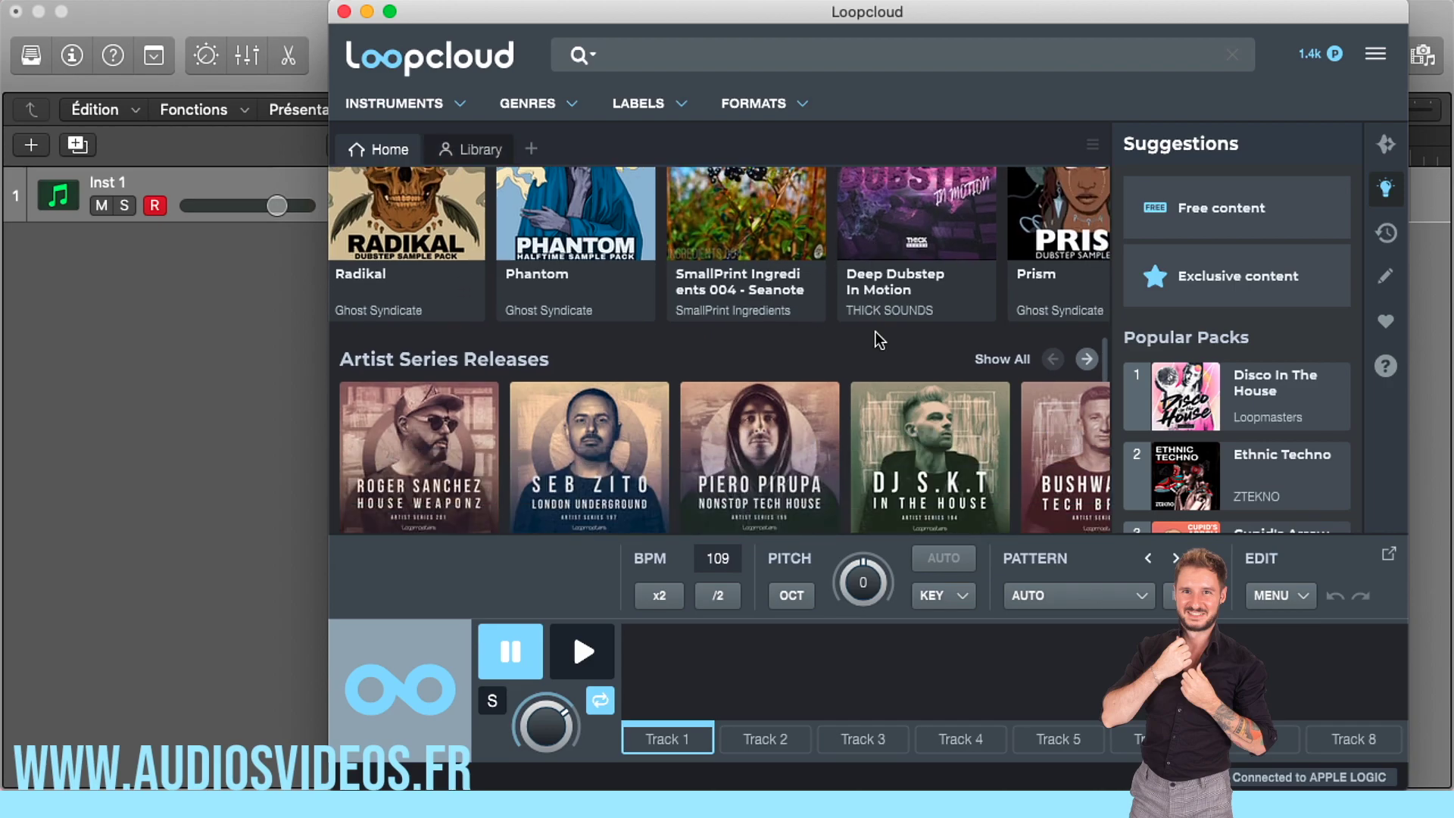
scroll(876, 342, up, 2)
mouse_move(803, 311)
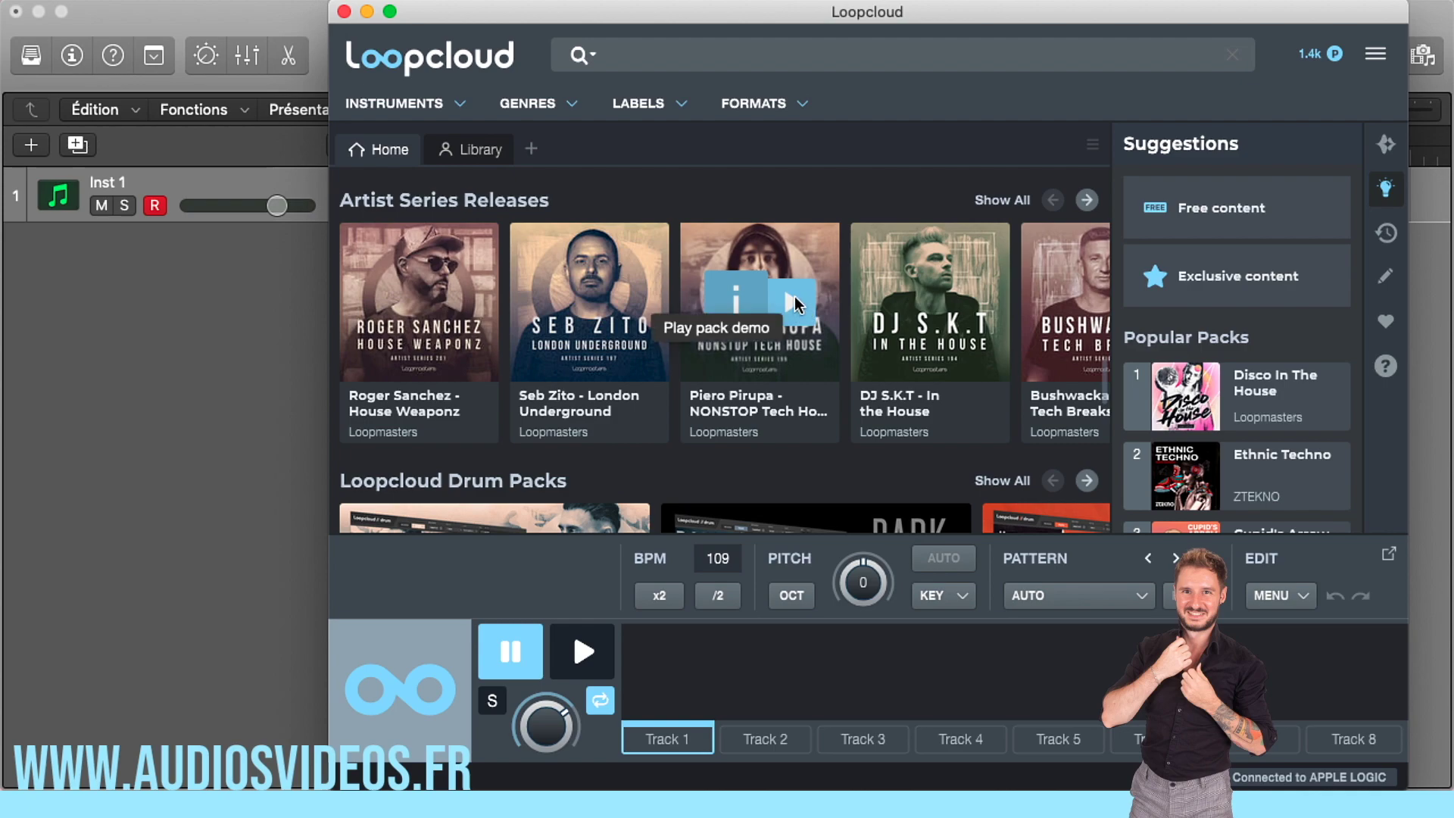
scroll(504, 171, up, 1)
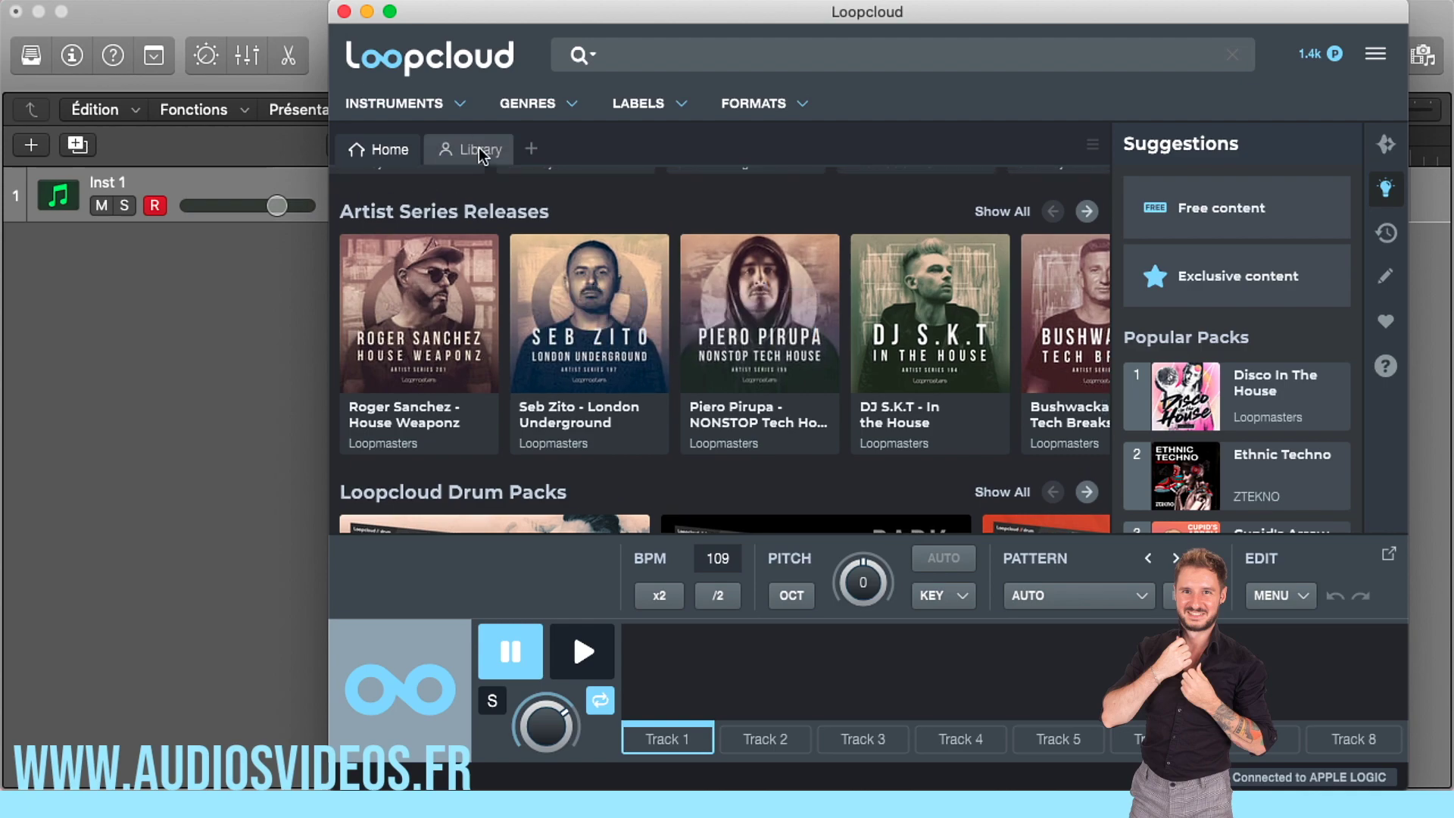
Open the Loopcloud library and arrange a narrowed Samples LOOPS Finder window side by side with it
click(479, 147)
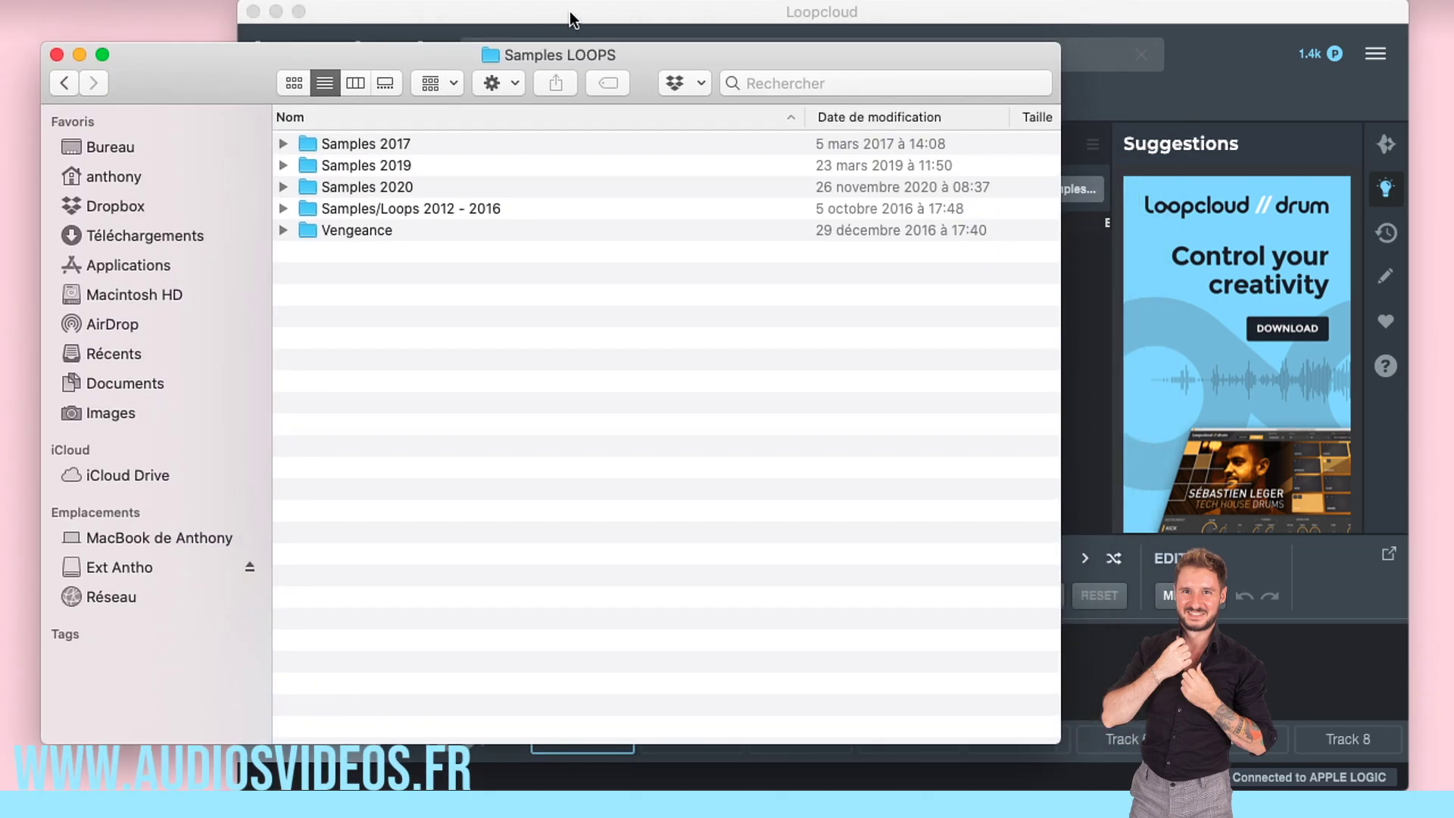
drag(570, 13, 625, 10)
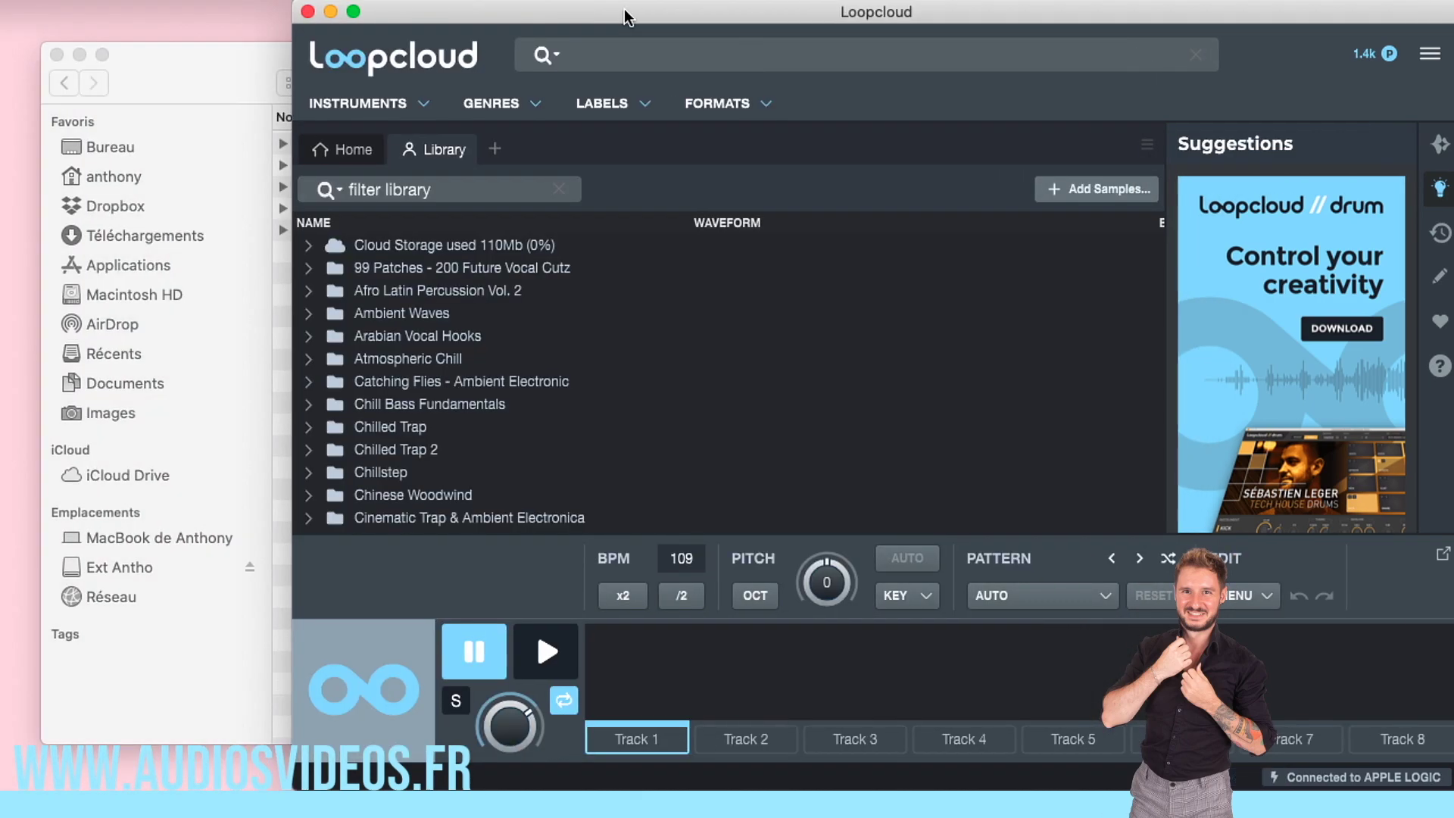
click(237, 70)
drag(222, 71, 190, 71)
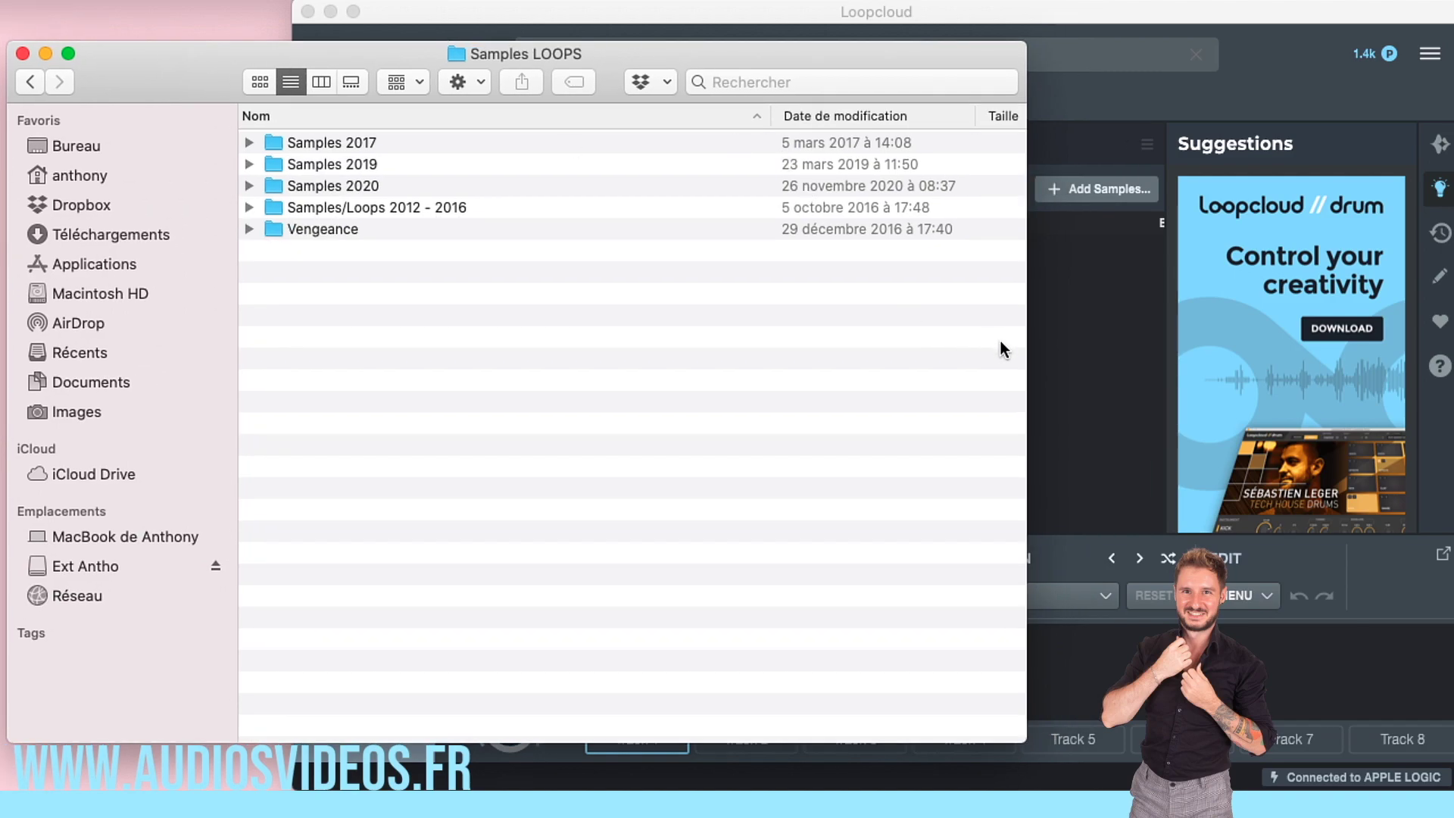
drag(1023, 348, 613, 306)
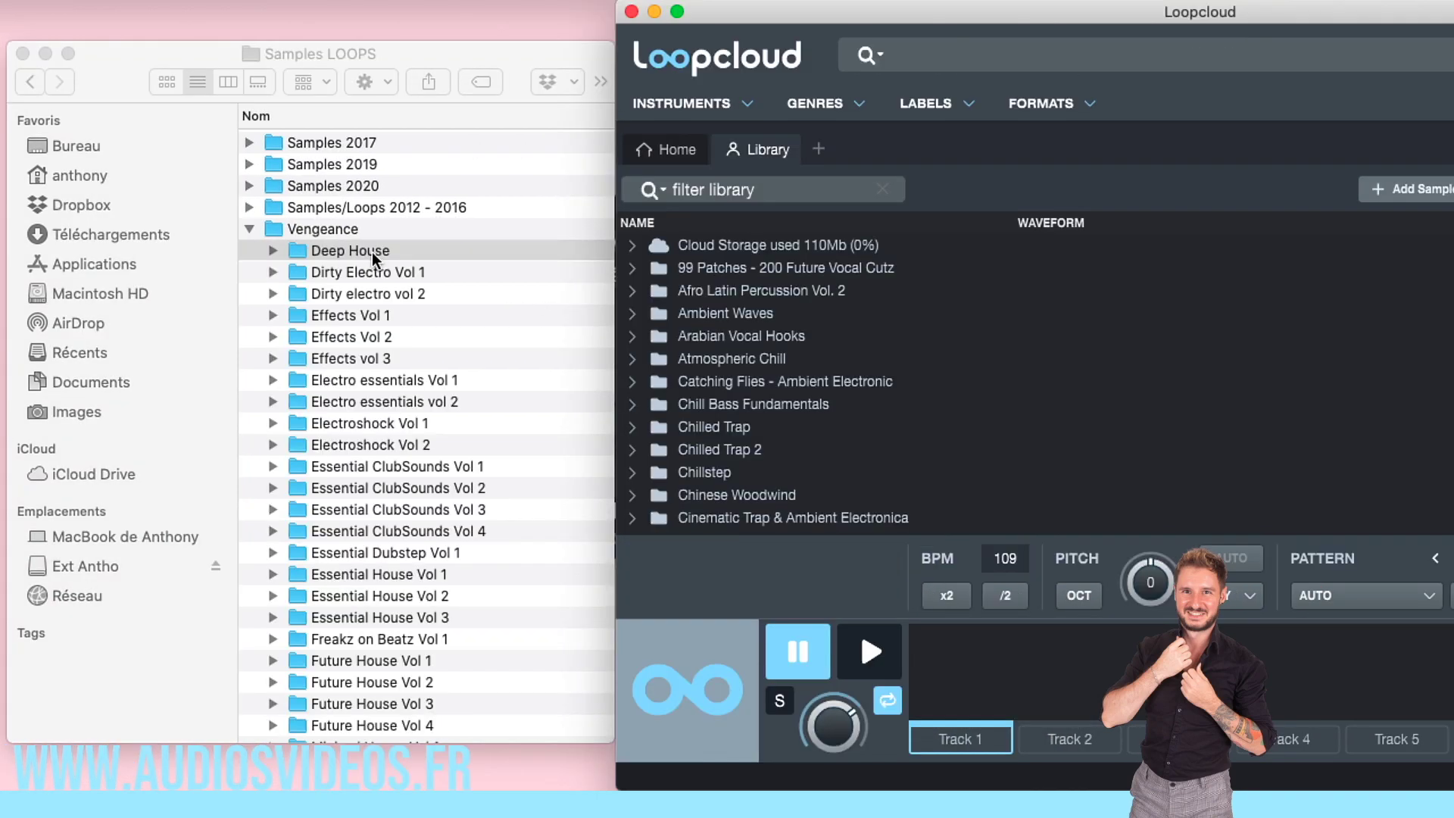
Upload the Deep House folder from the Vengeance samples to the Cloud Storage in the Loopcloud library
click(371, 252)
click(303, 226)
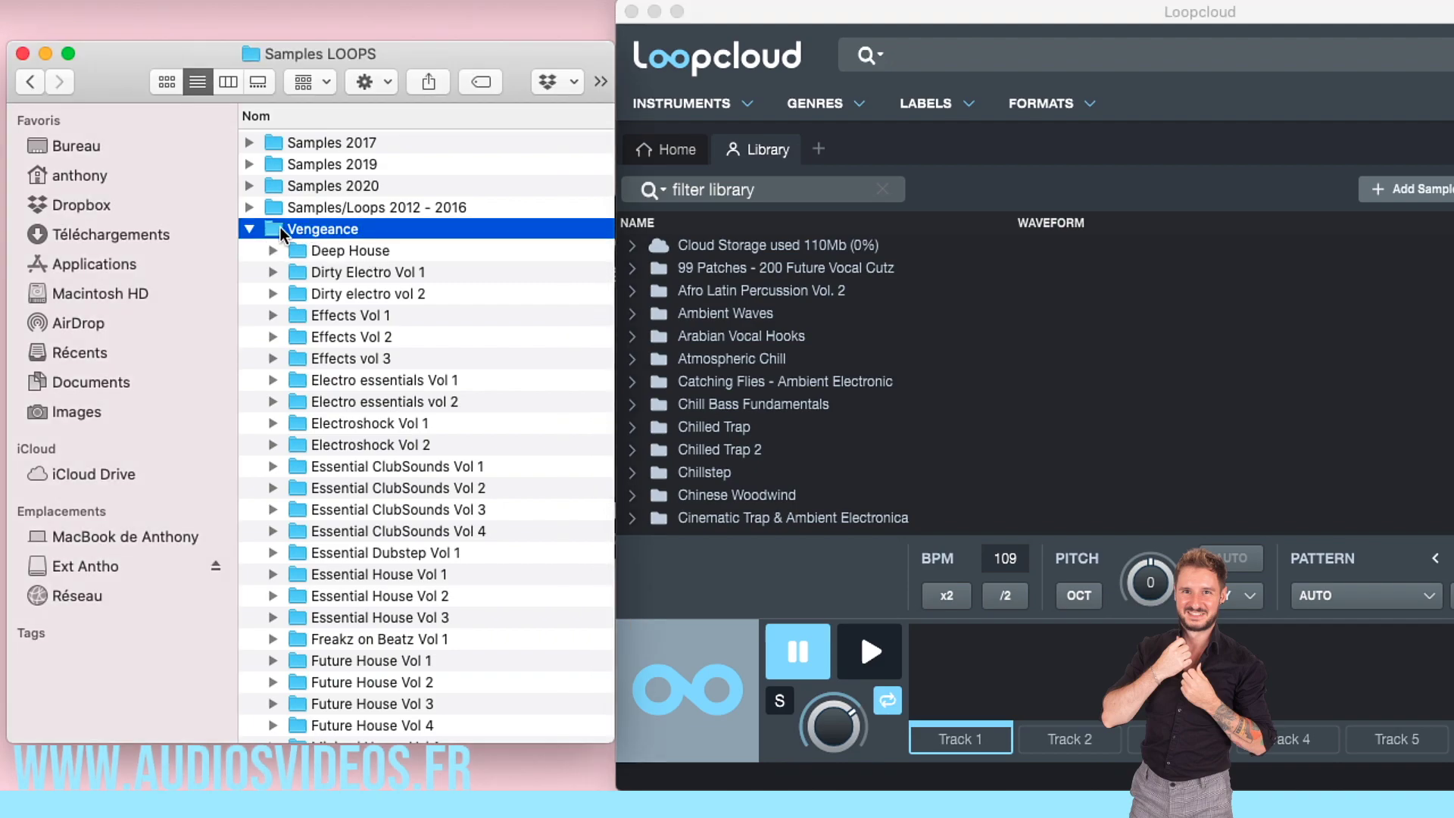
click(333, 250)
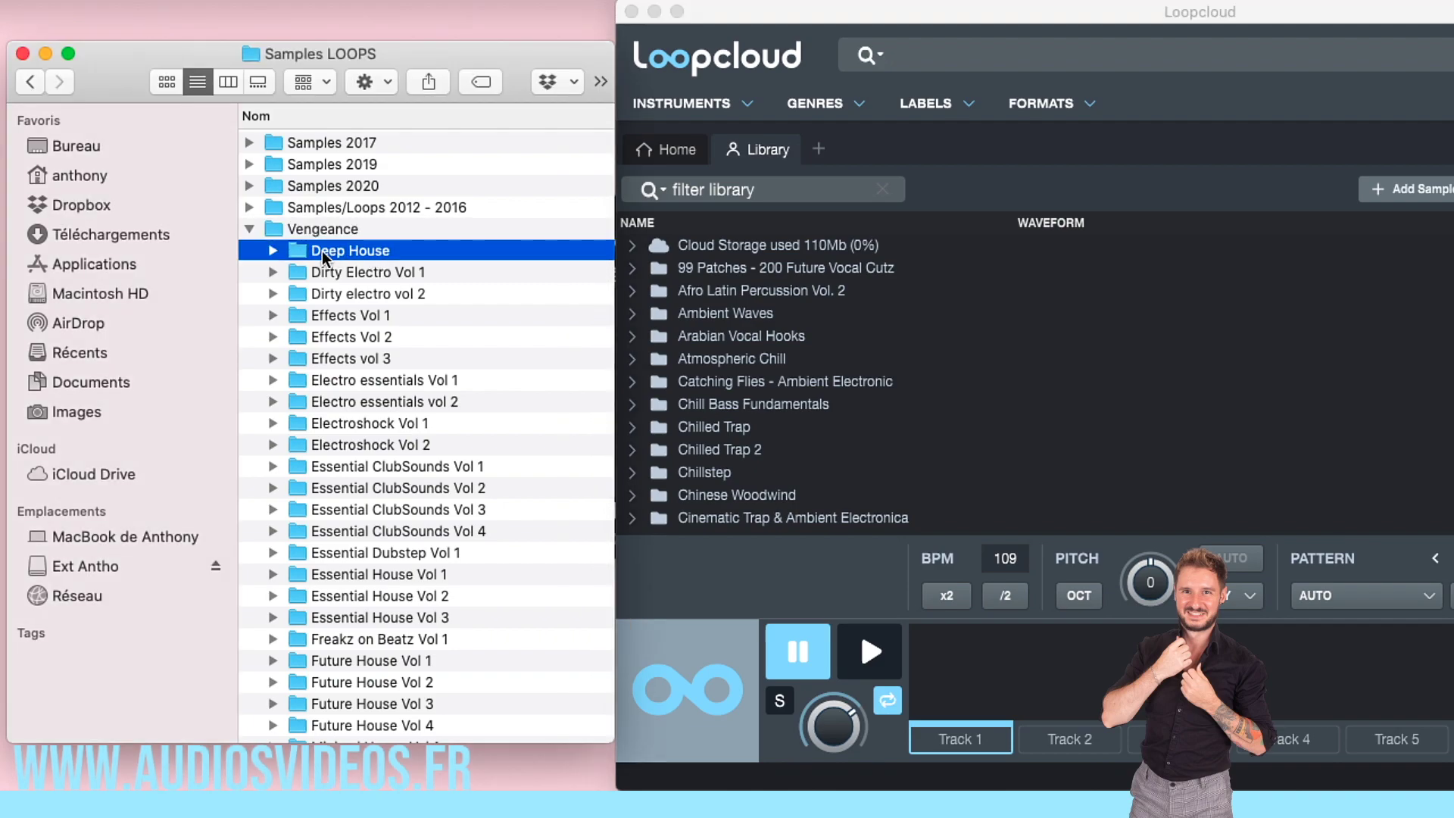
drag(321, 252, 733, 249)
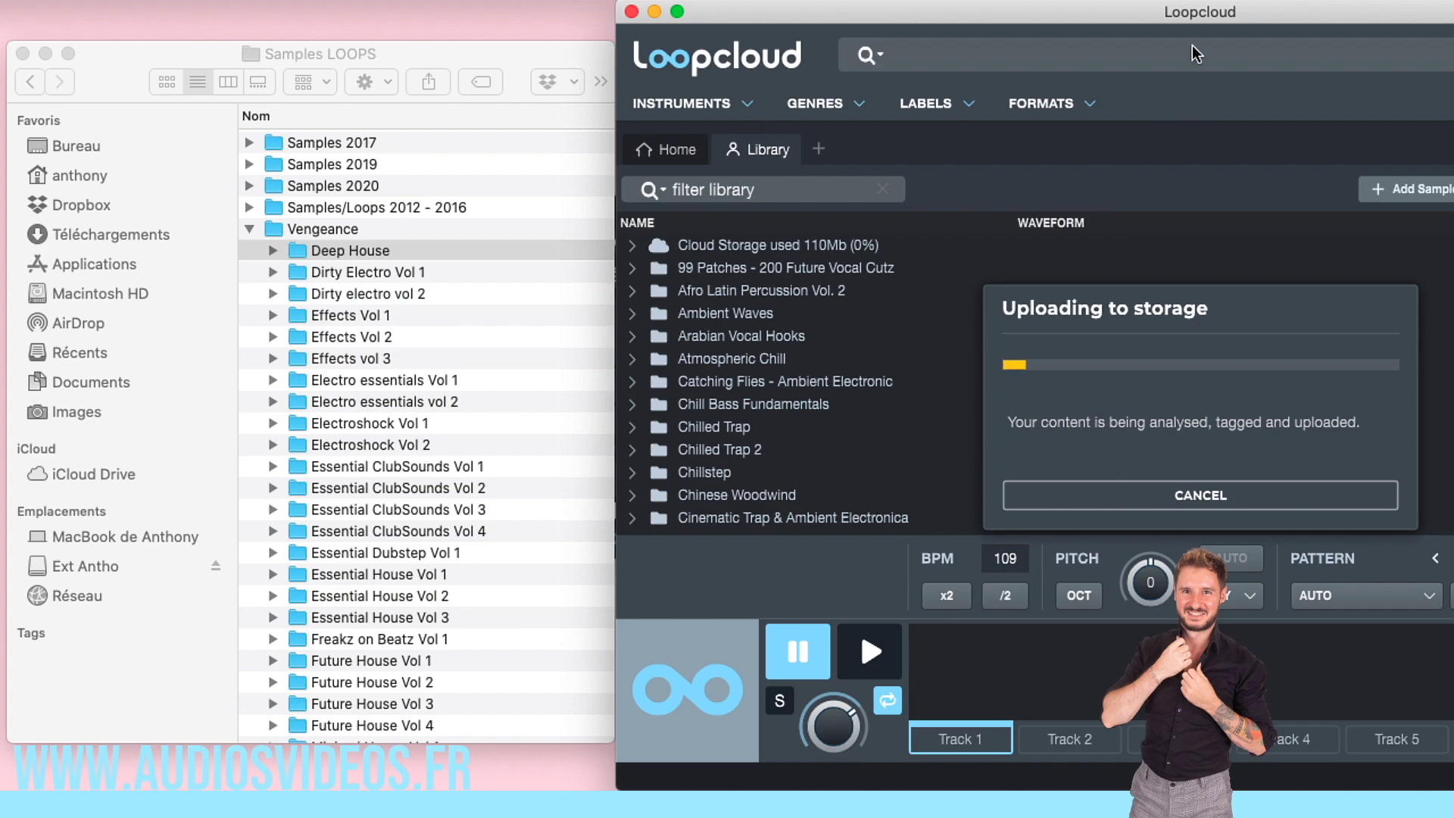
Move the Loopcloud window back over the Finder window, and bring the Samples LOOPS window to the front
drag(1177, 19, 850, 23)
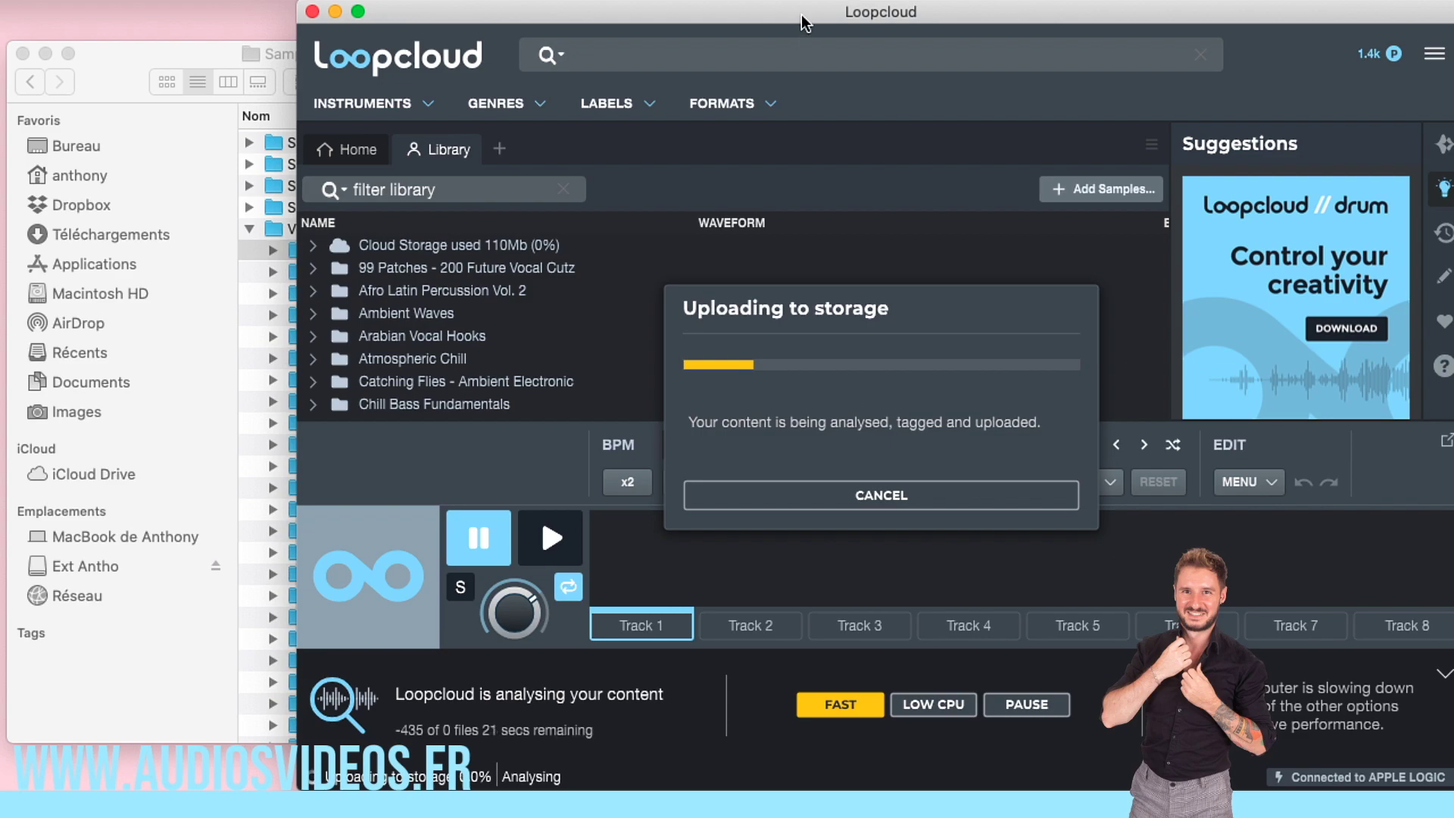
drag(802, 34, 727, 34)
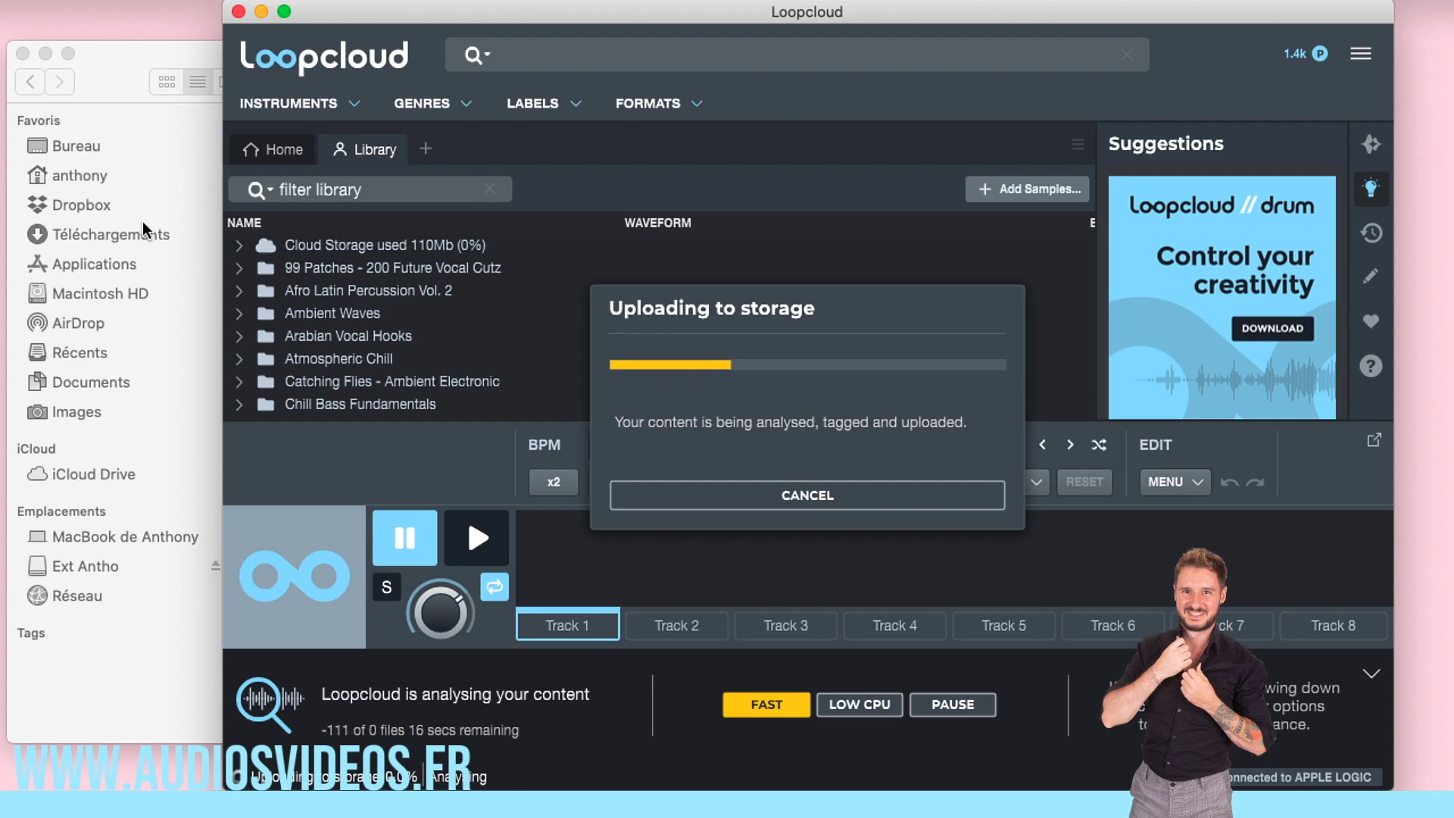
click(99, 63)
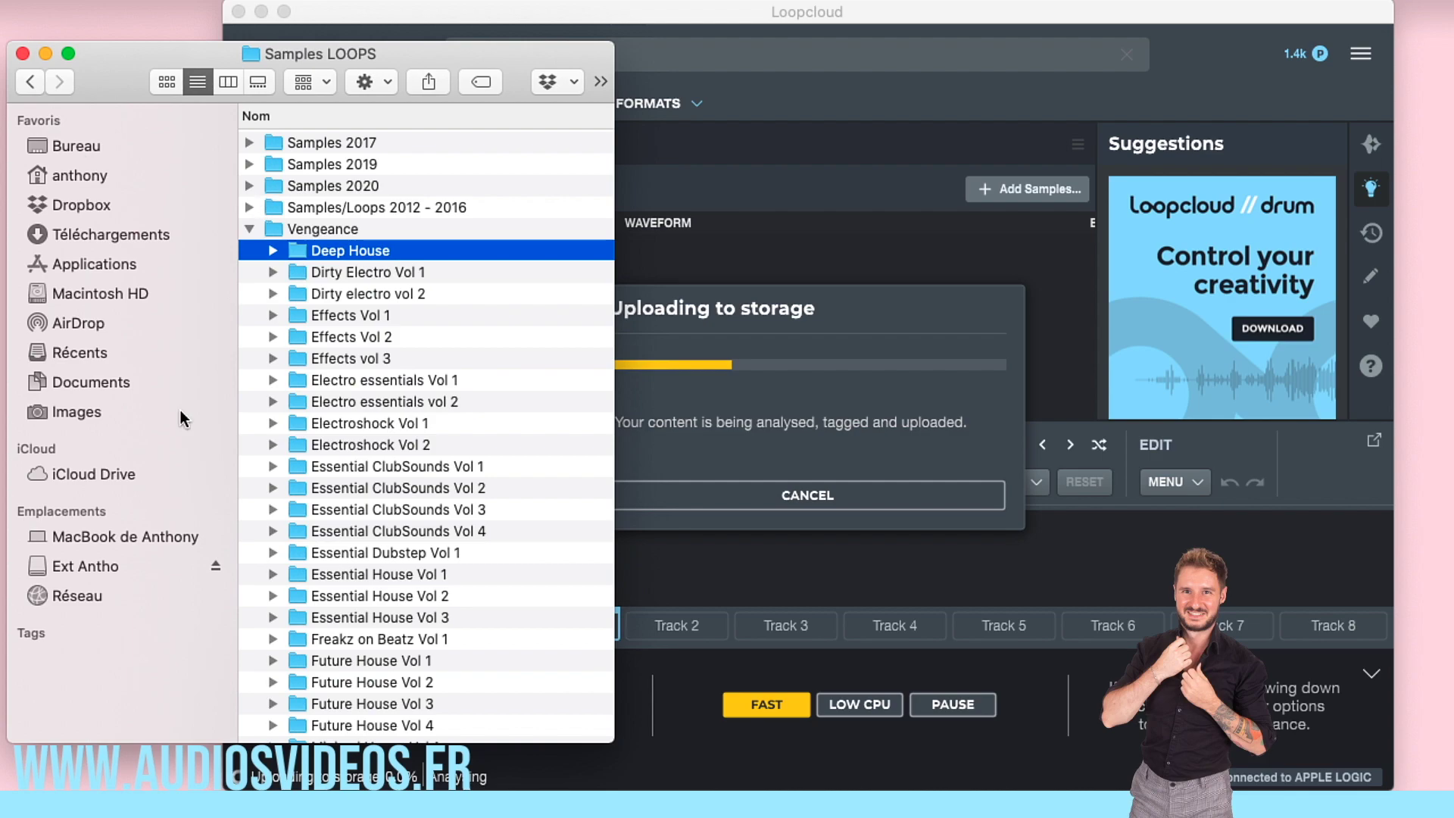
Clear the Samples LOOPS Finder window away and dismiss the storage upload dialog in Loopcloud
click(43, 52)
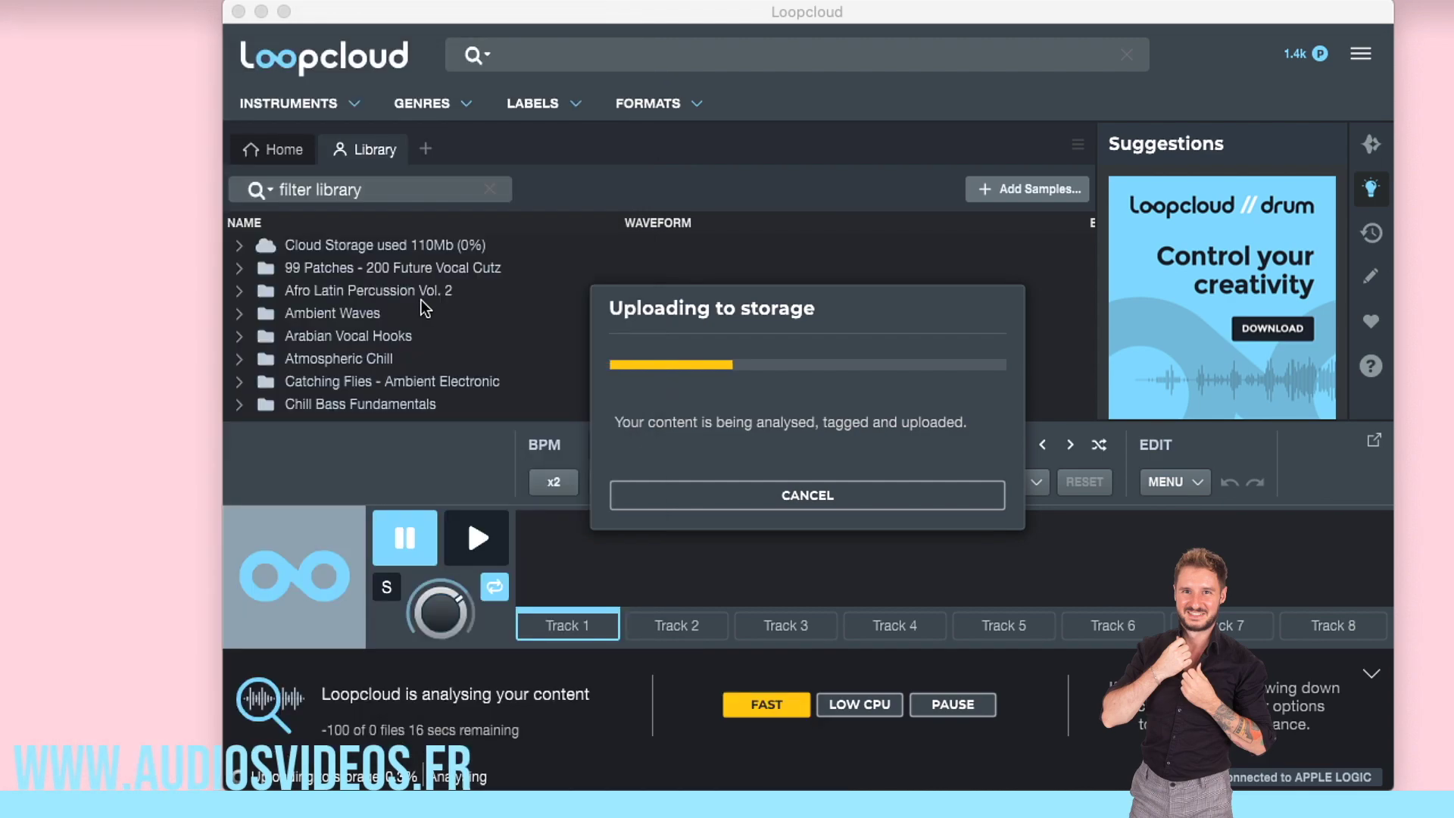
click(312, 347)
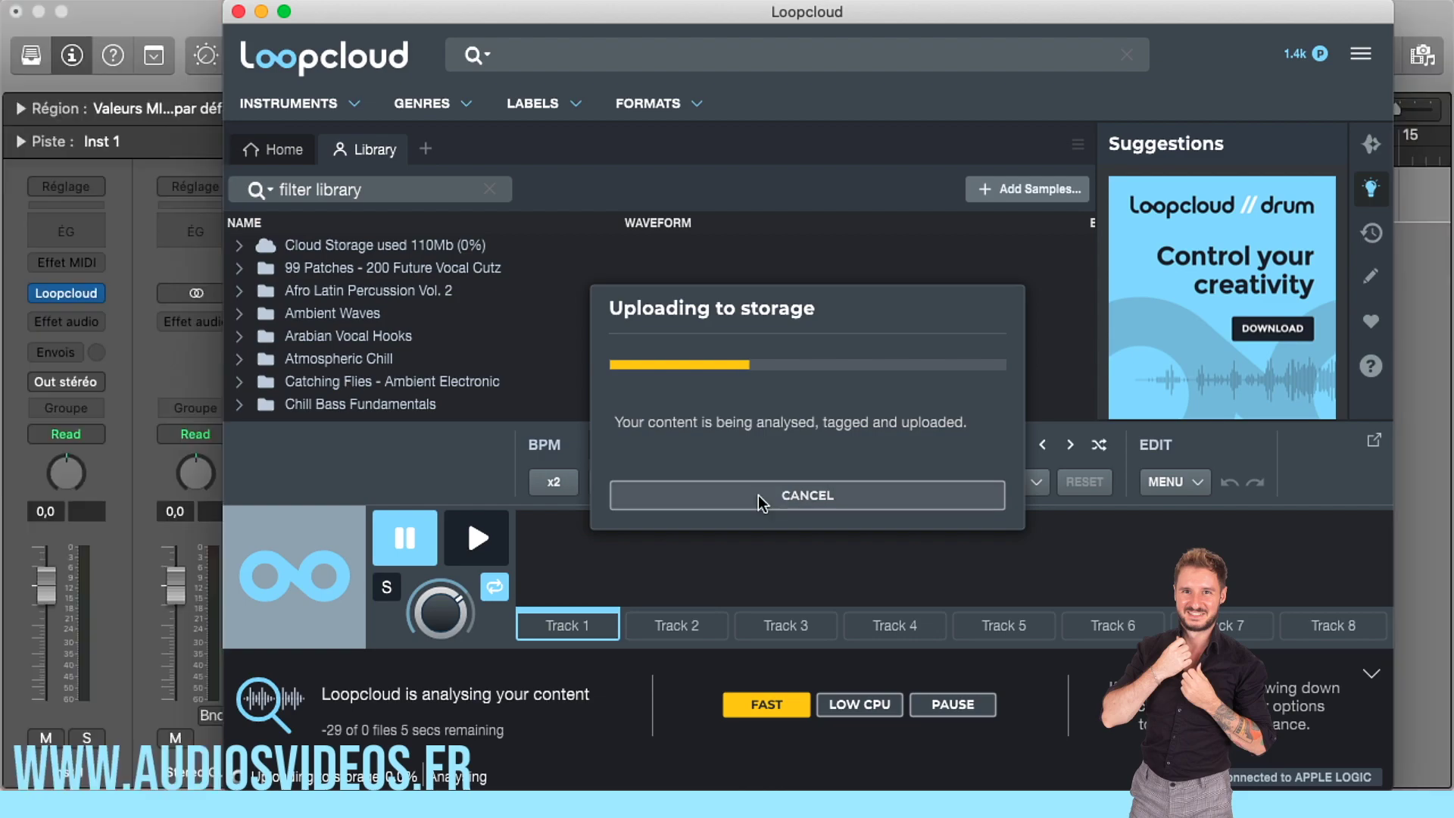
click(757, 495)
Inspect the VEDH Claps samples in the Deep House folder under Cloud Storage, and collapse the content analysis area
scroll(374, 305, down, 1)
scroll(364, 297, up, 1)
click(239, 246)
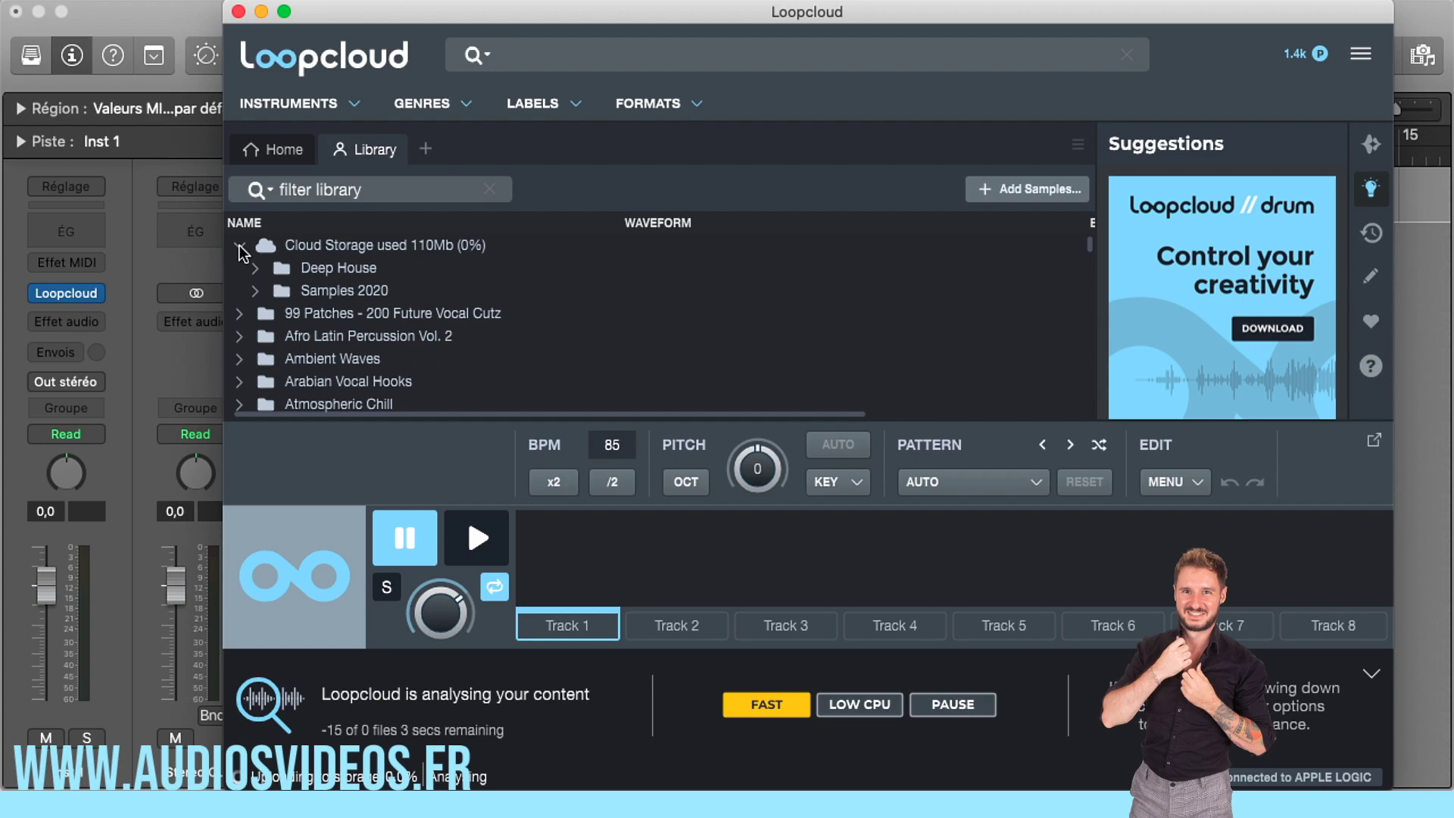
click(256, 270)
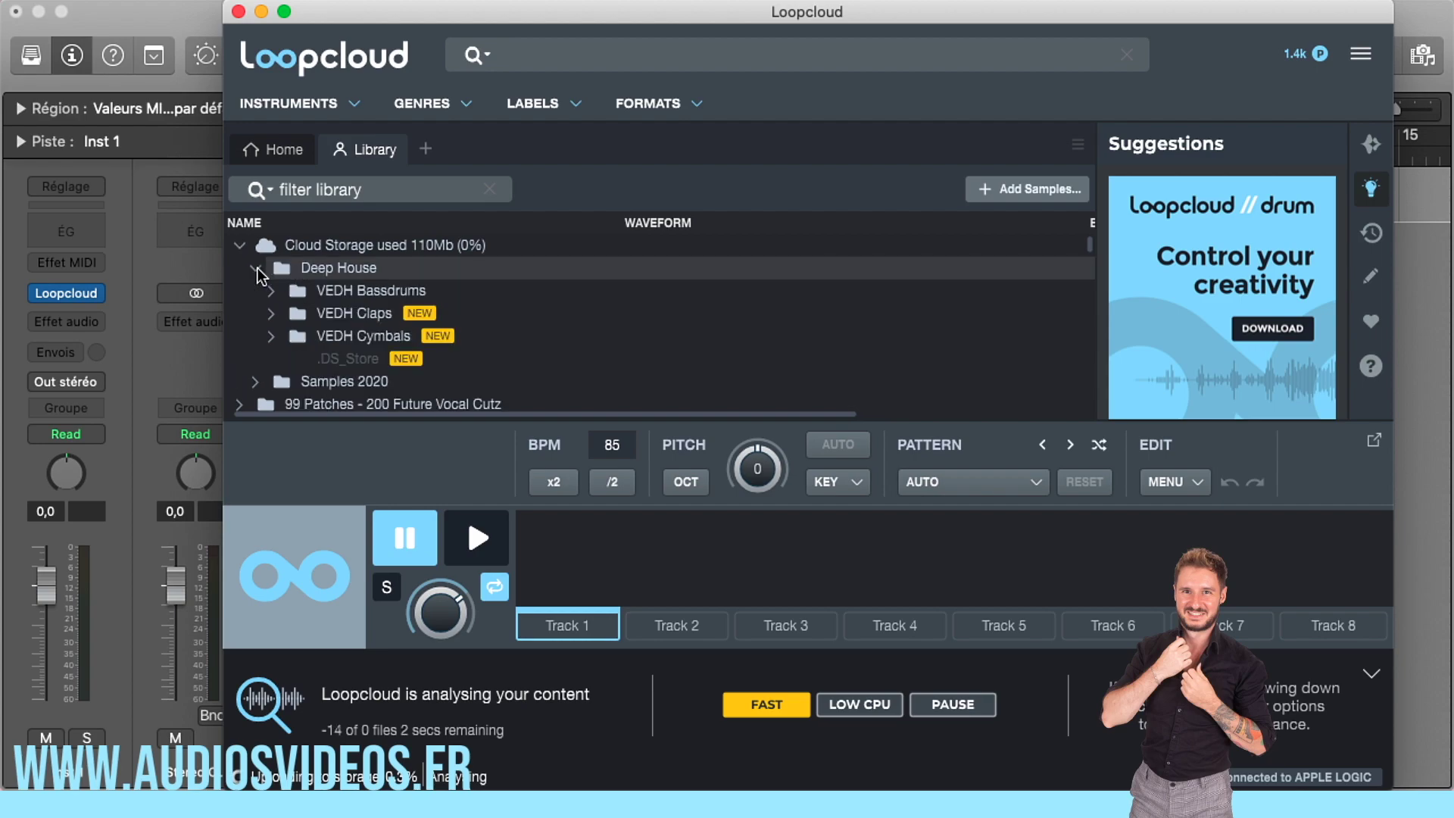
click(271, 313)
scroll(275, 341, down, 3)
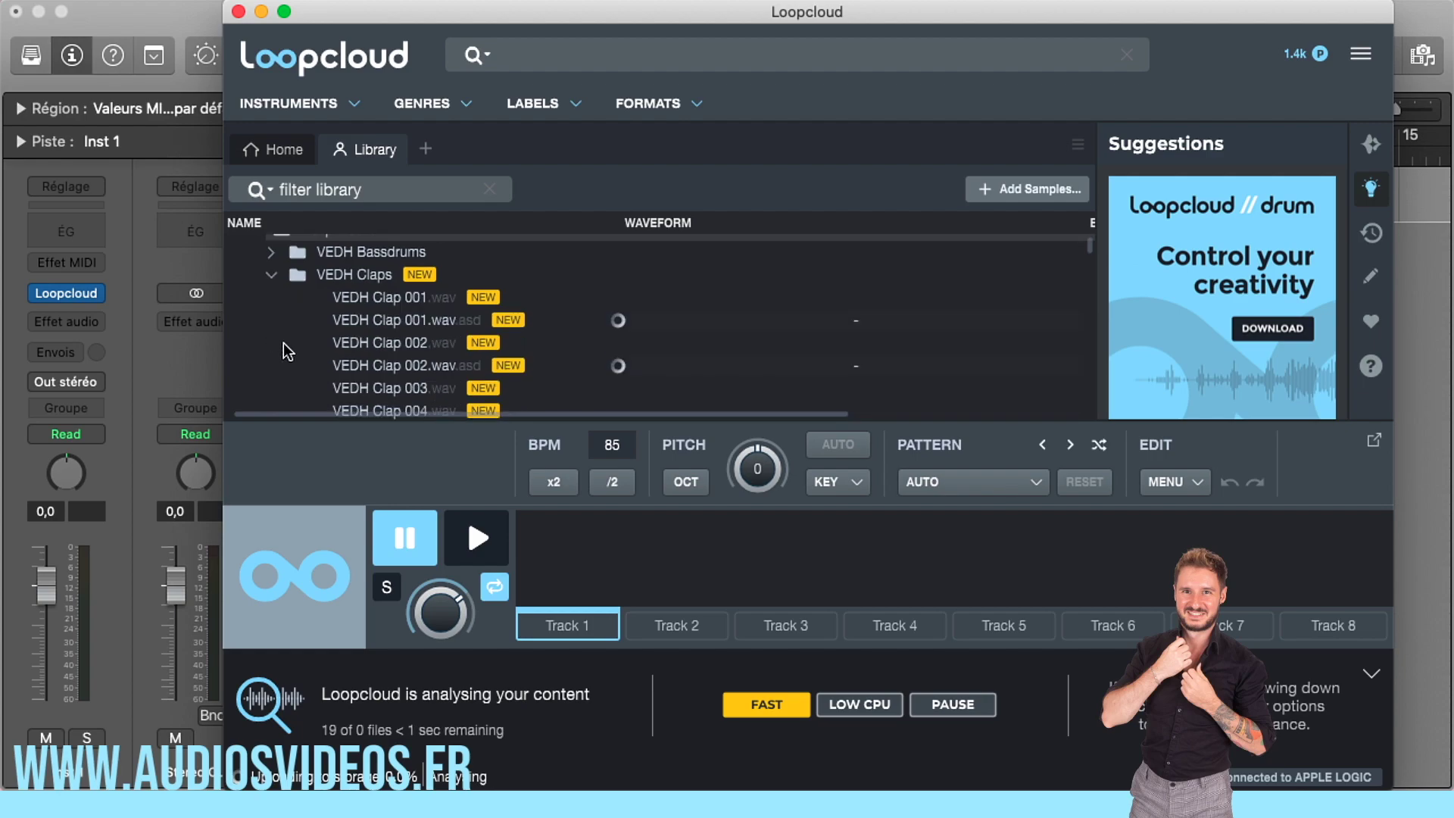
scroll(338, 347, up, 4)
scroll(340, 348, down, 4)
scroll(339, 348, down, 3)
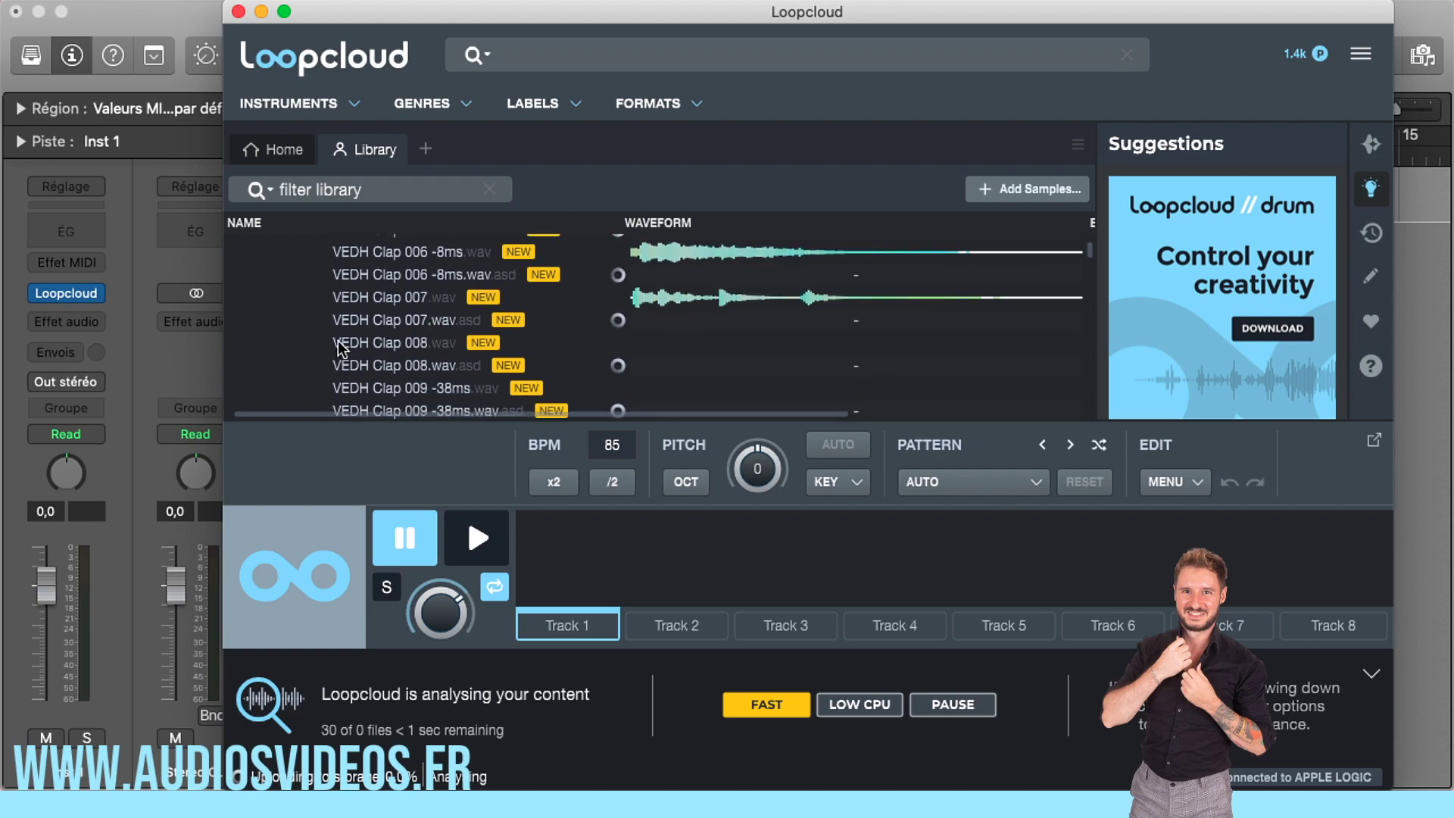
scroll(338, 345, up, 8)
click(262, 313)
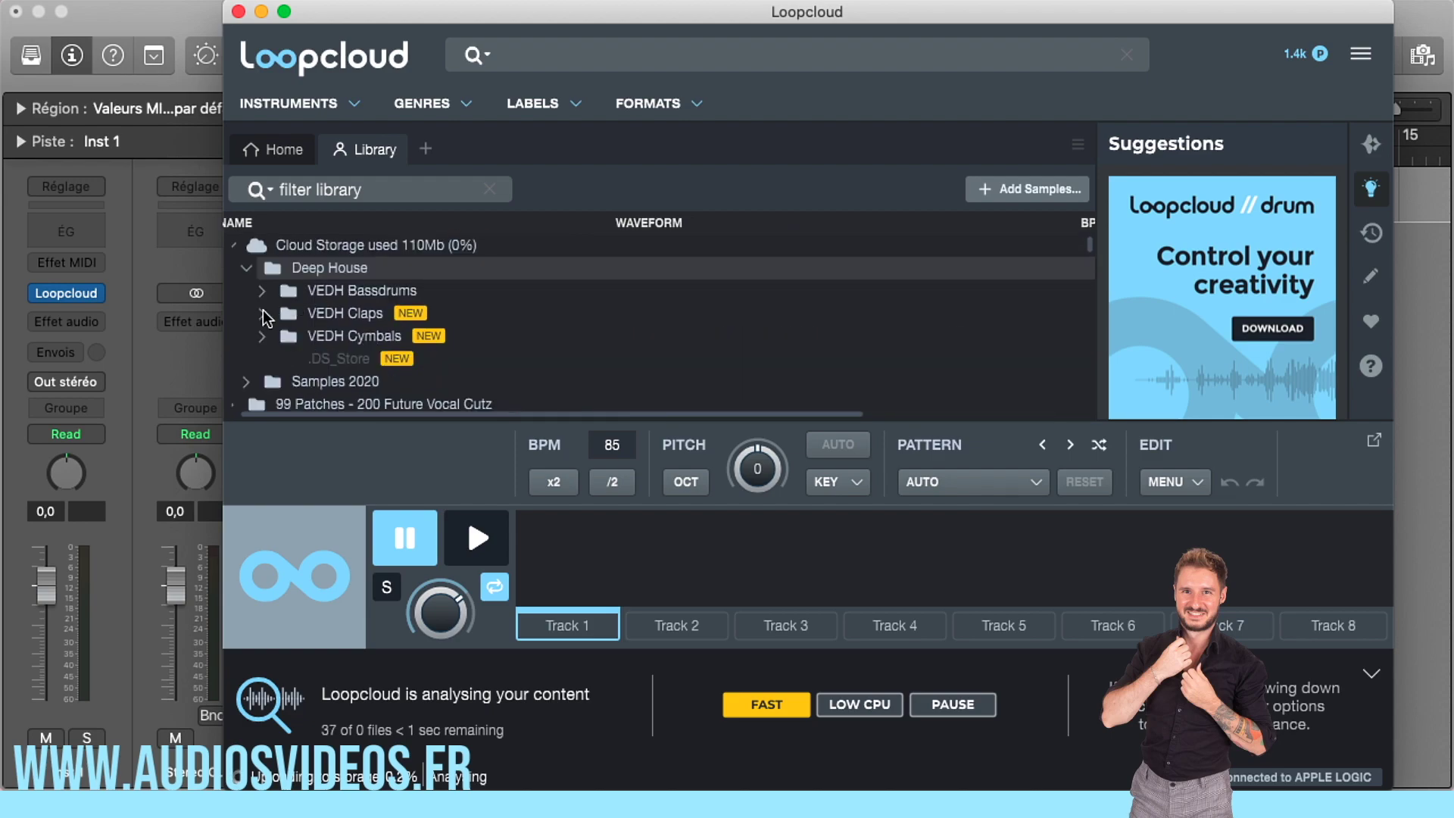
click(246, 268)
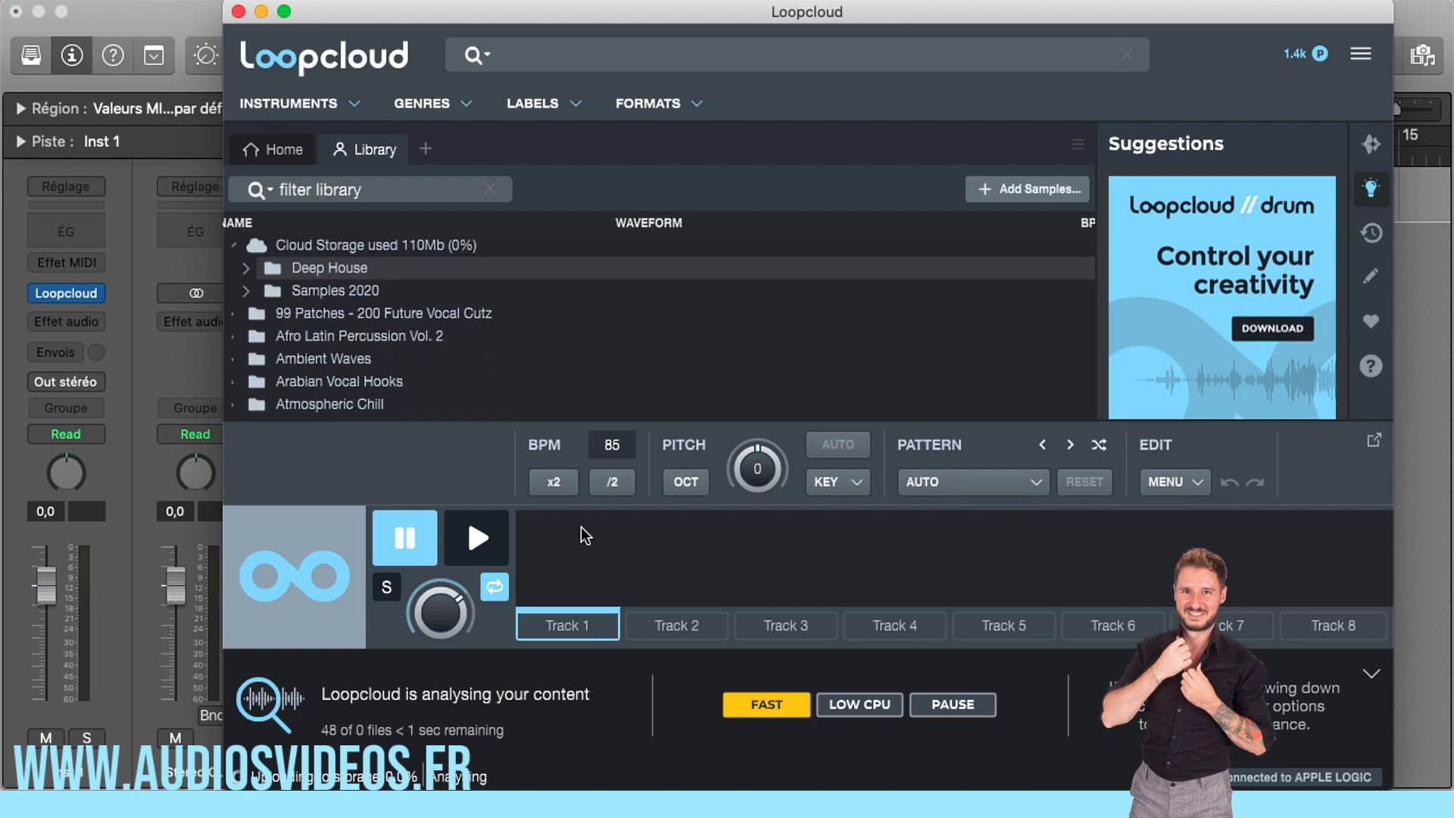
click(1369, 676)
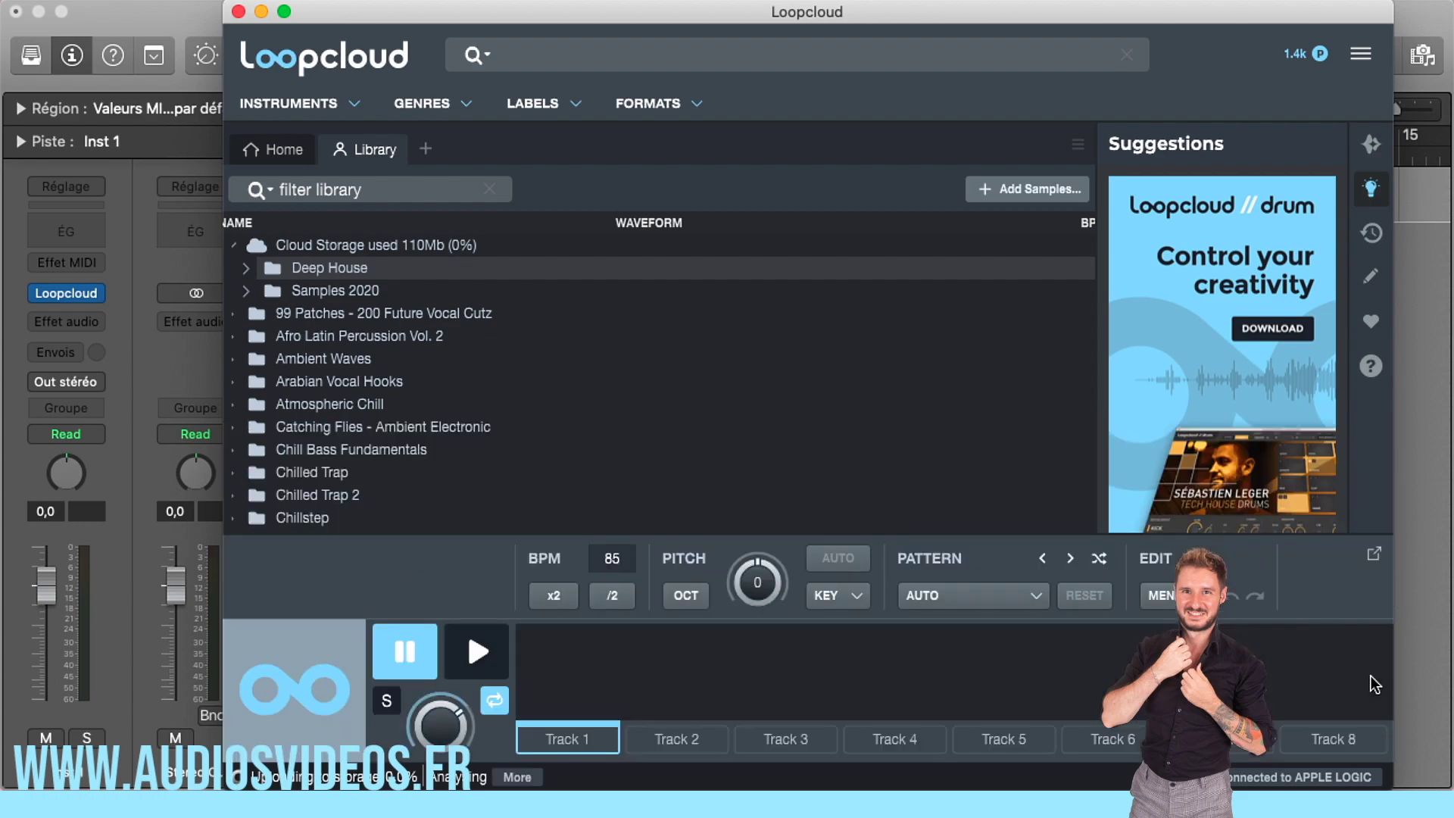
Switch to Logic, set the project tempo to 105 BPM, and return to Loopcloud
key(super+Tab)
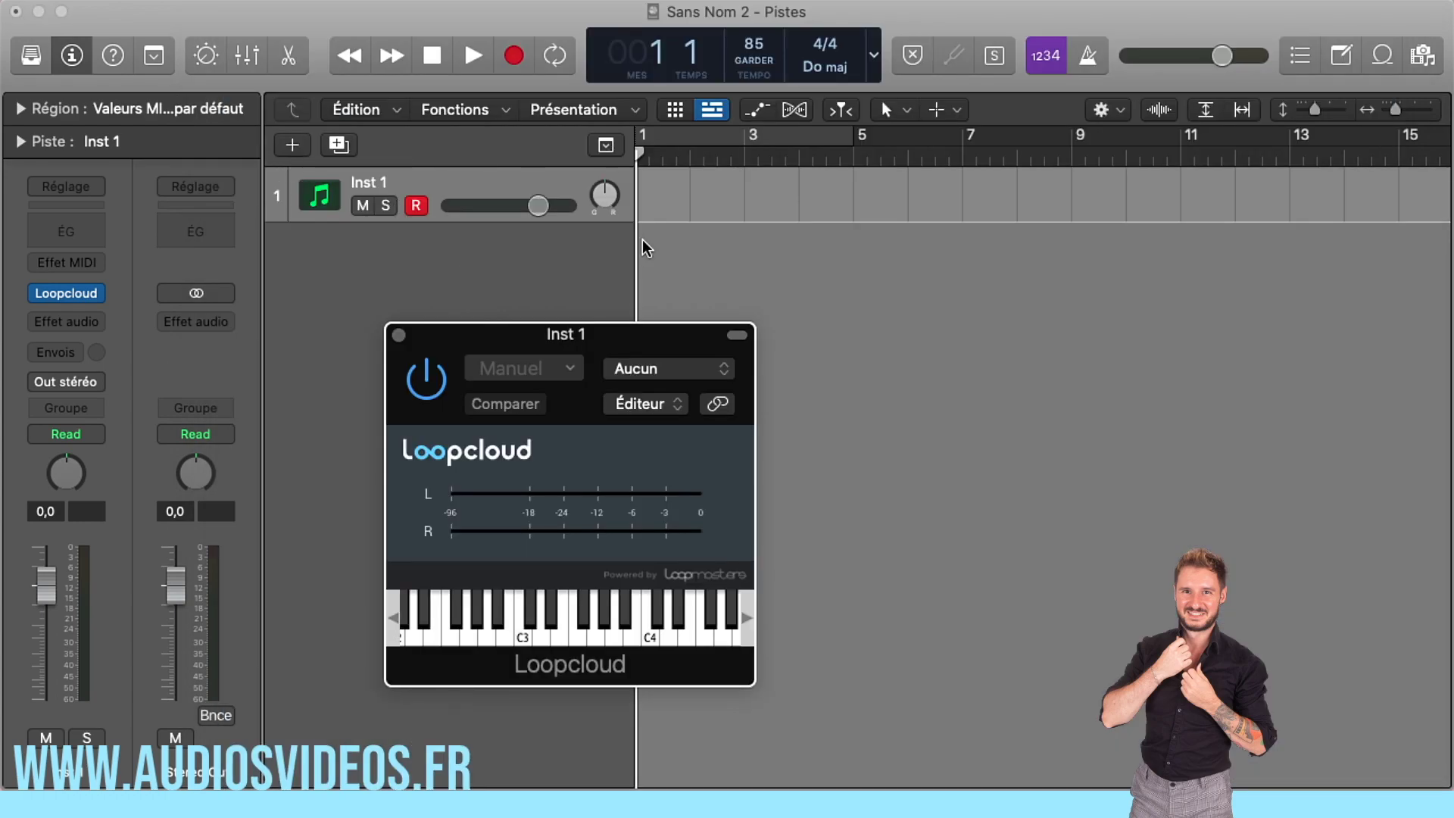
drag(754, 47, 751, 1)
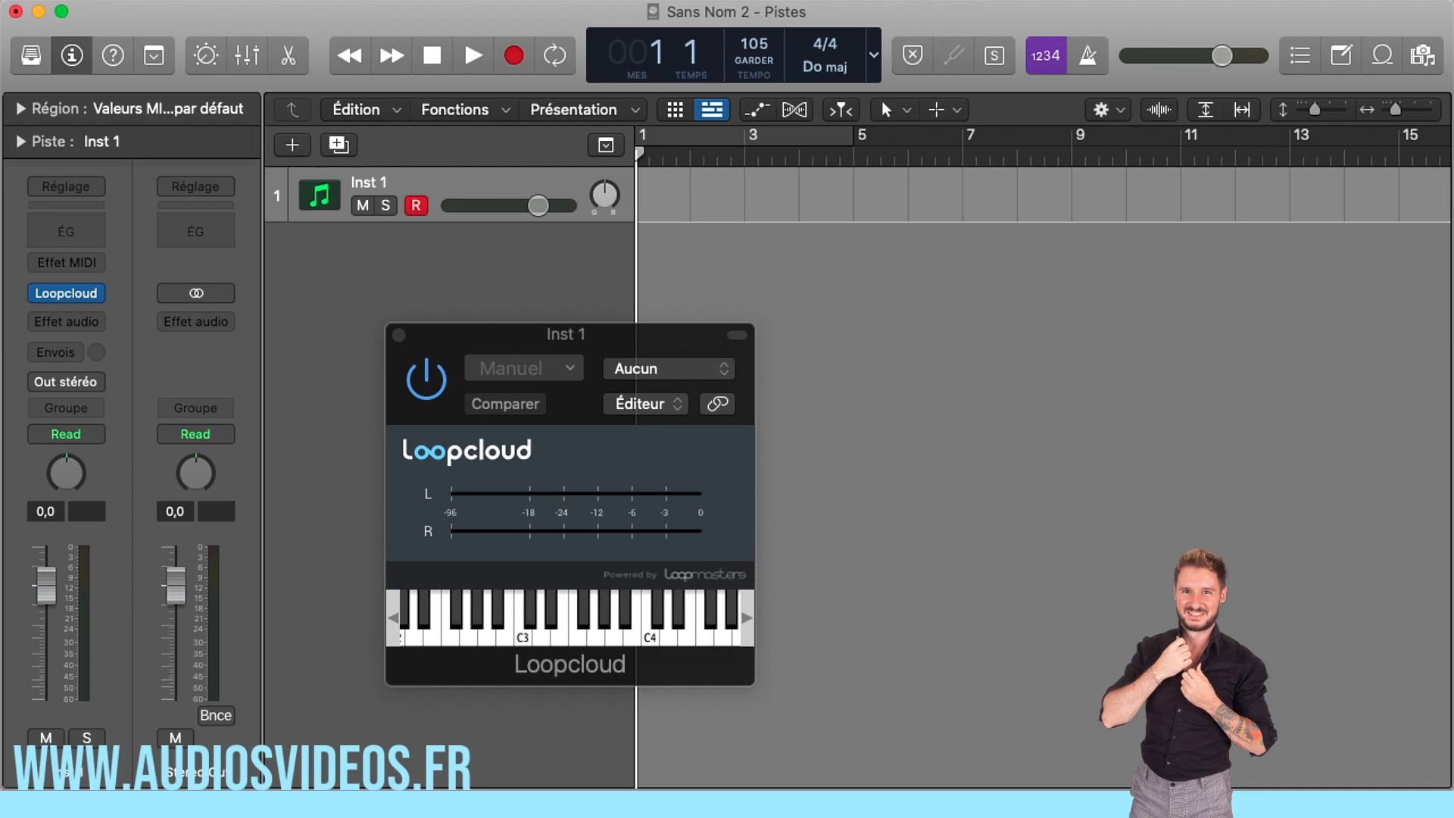
key(super+Tab)
Open the Future Arcade - 8Bit pack from the Electro Releases and load its 125_Cm_Clock_Syn_BL07 loop
mouse_move(293, 335)
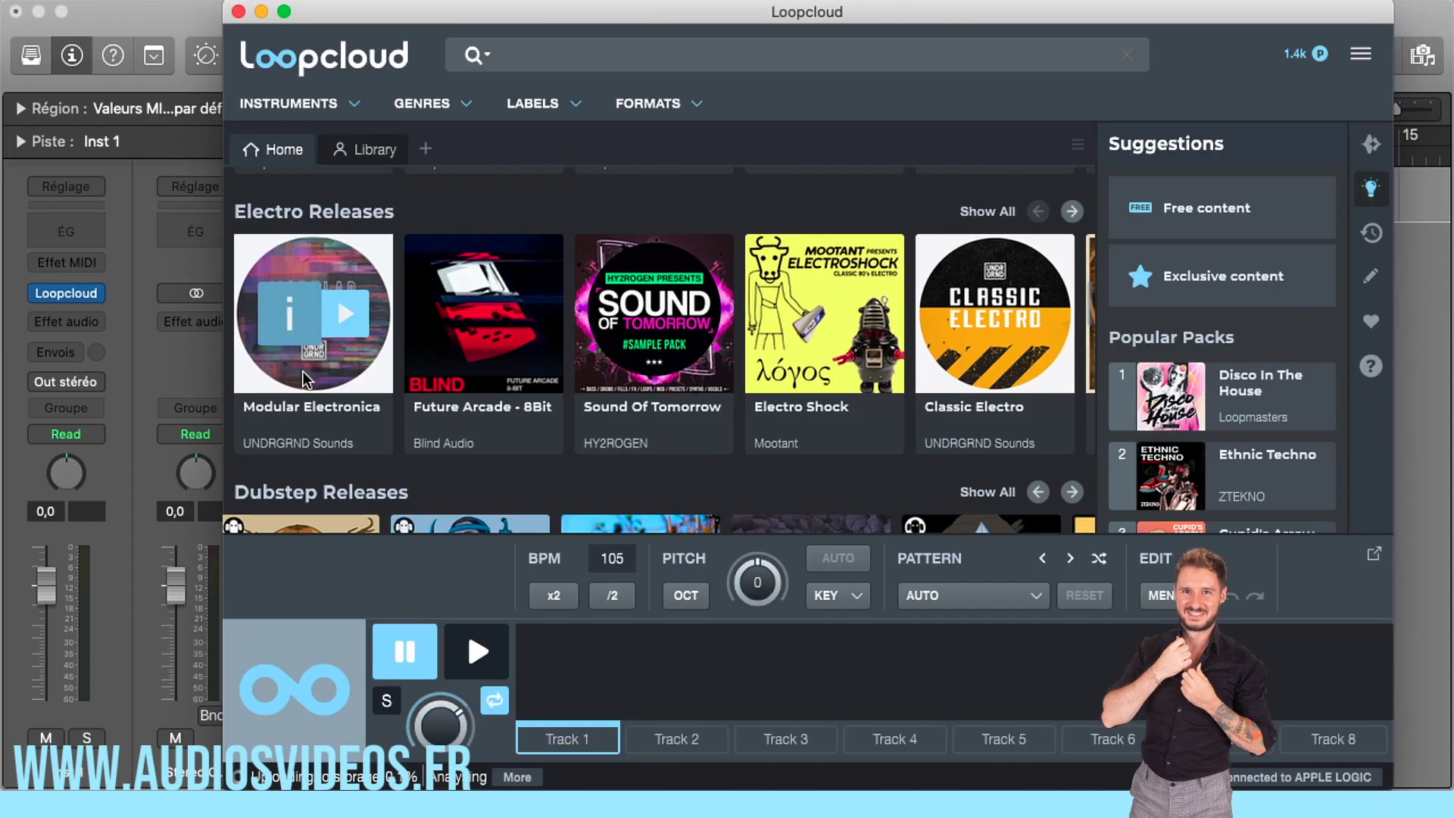
scroll(303, 371, up, 1)
mouse_move(509, 338)
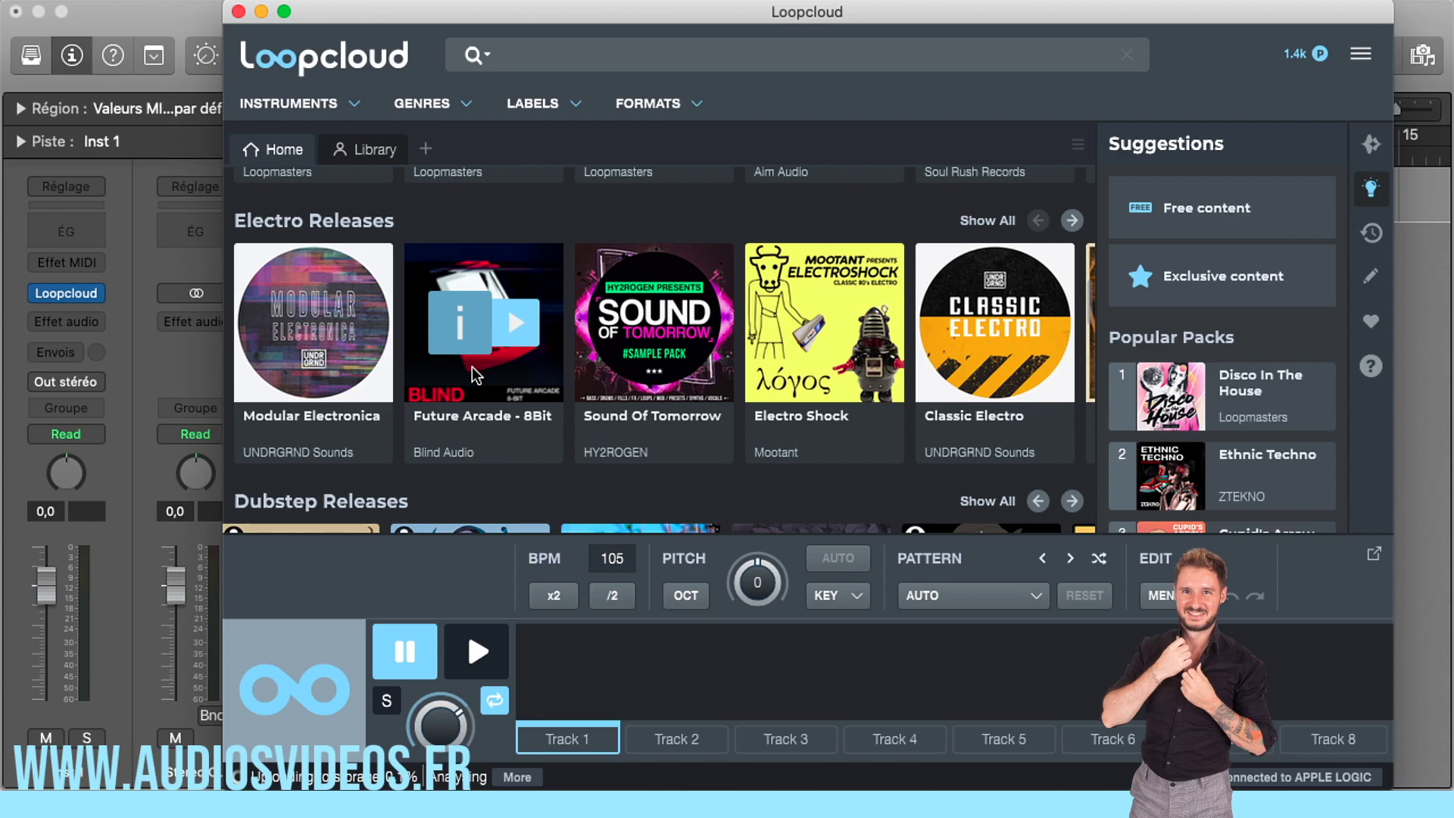
click(468, 418)
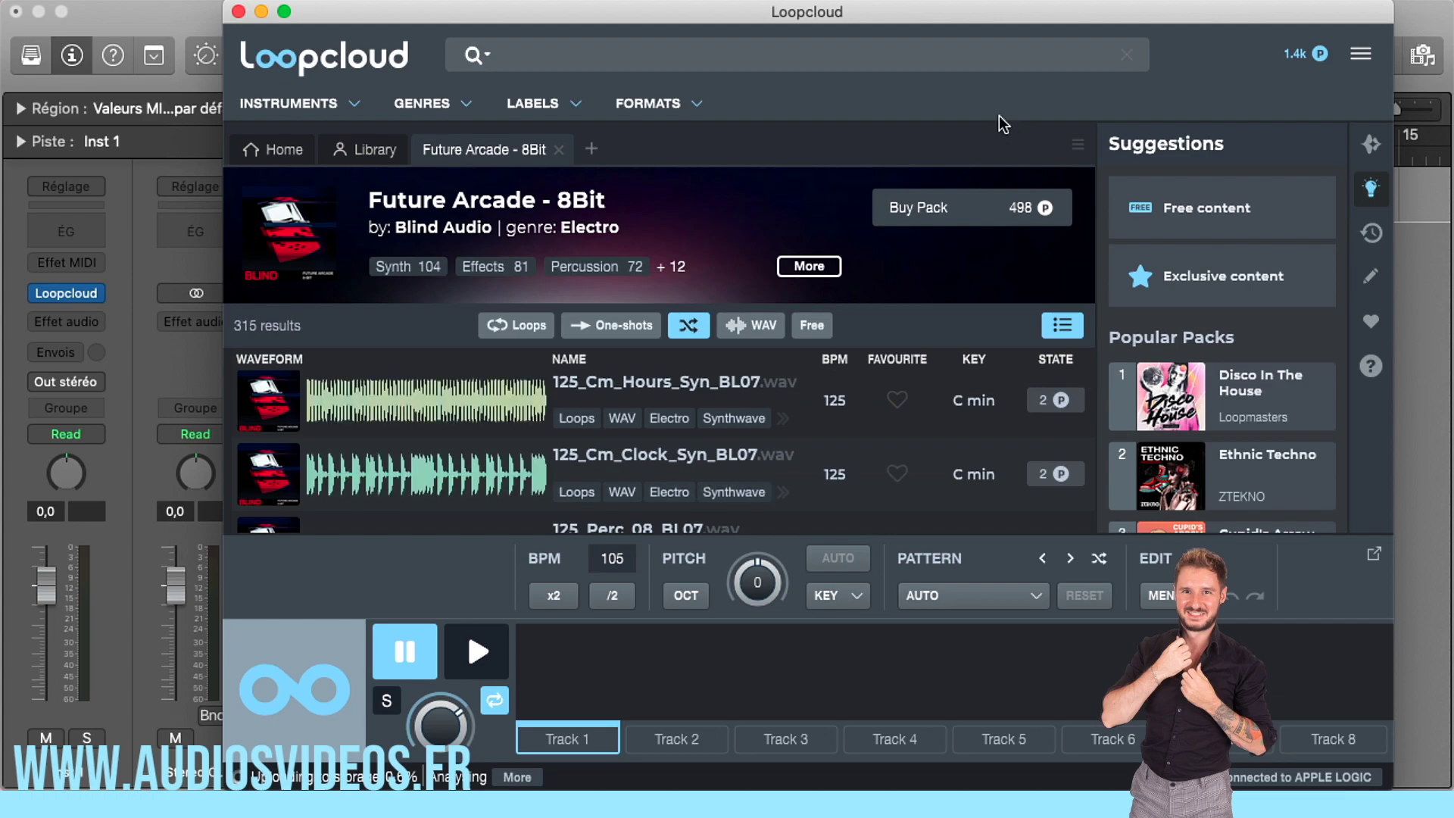
drag(890, 17, 824, 16)
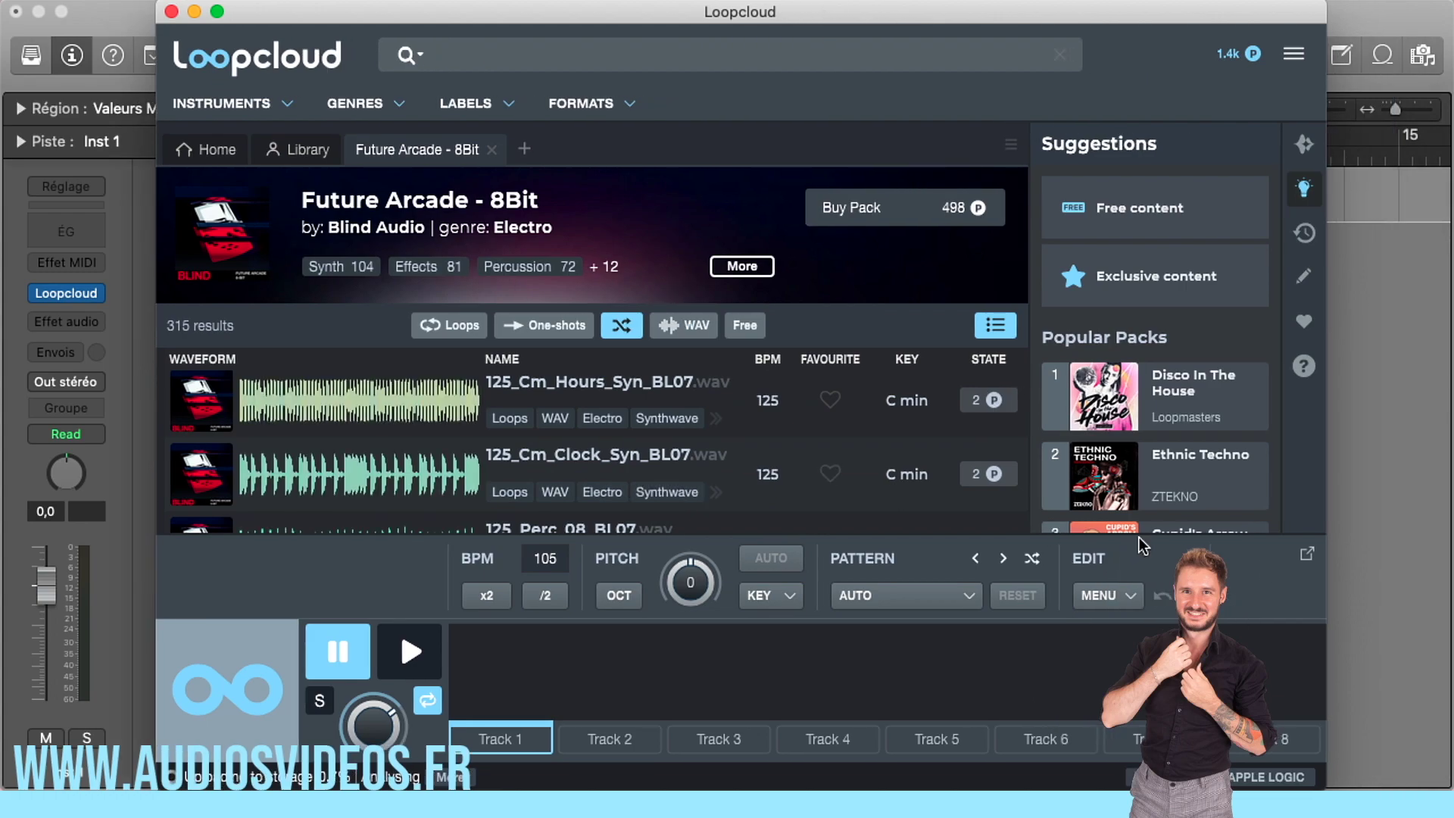
click(335, 467)
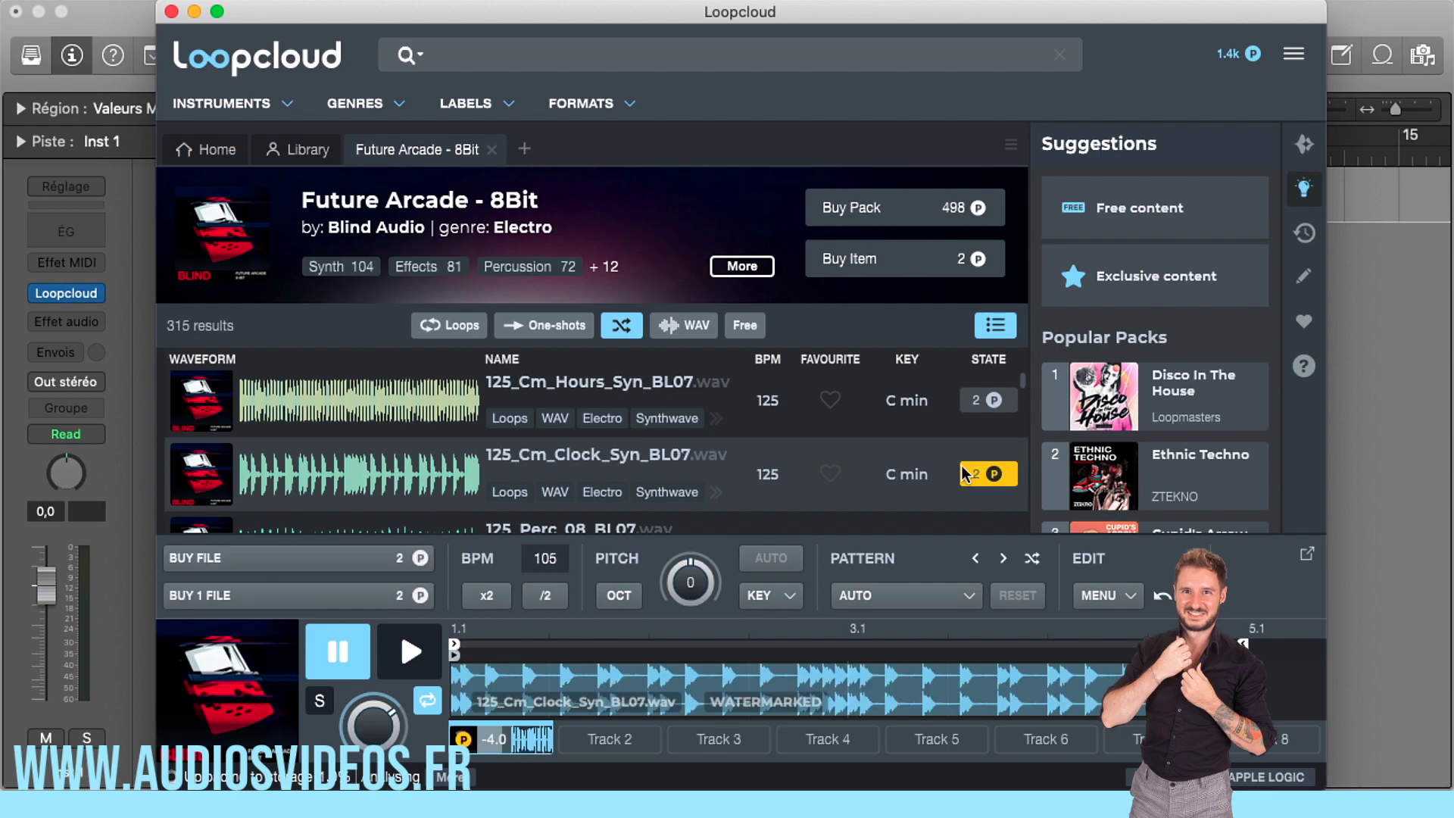
Check the points balance in the account details and preview the loaded 125_Cm_Clock_Syn_BL07 loop
click(1231, 56)
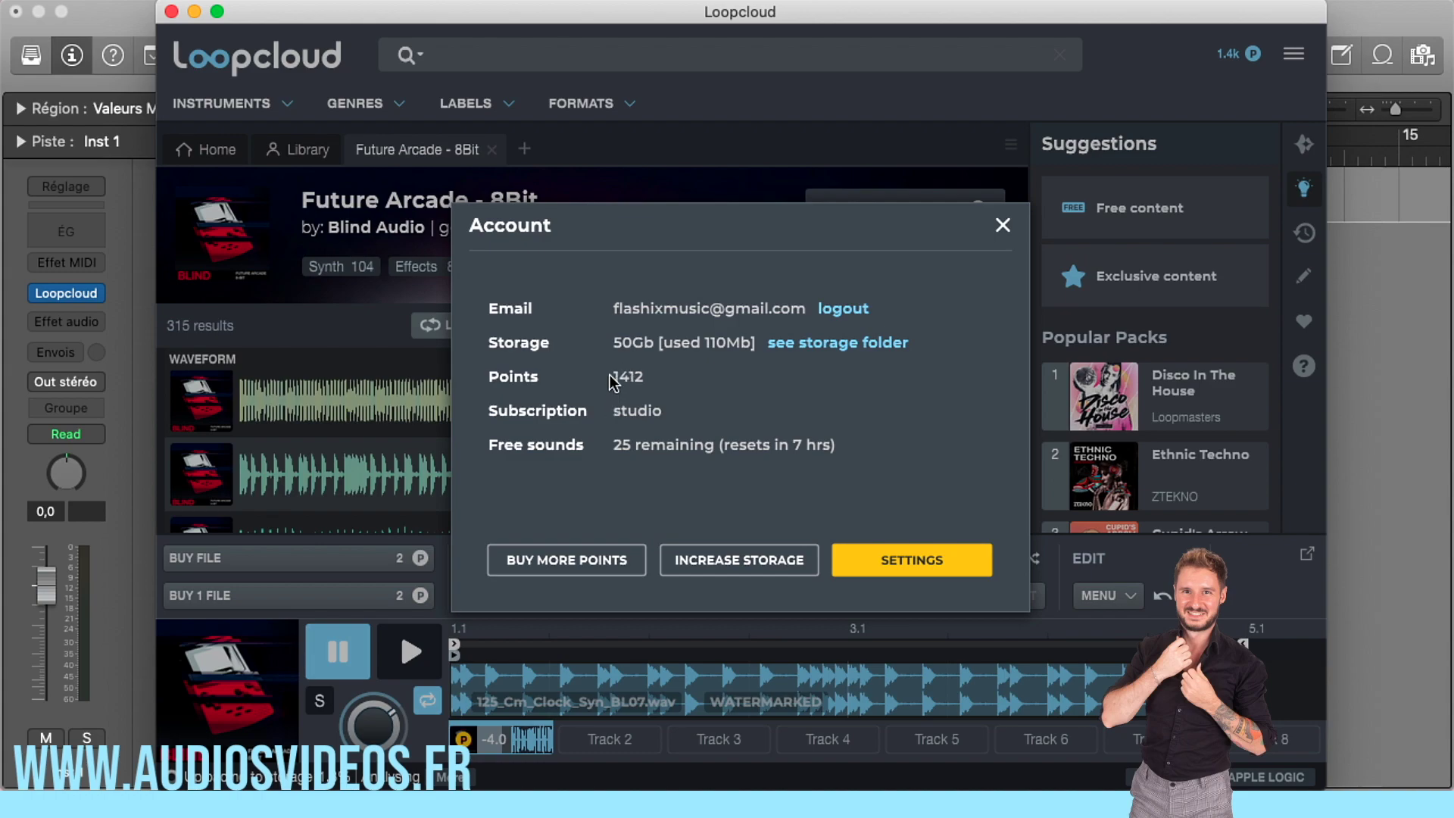
click(1002, 227)
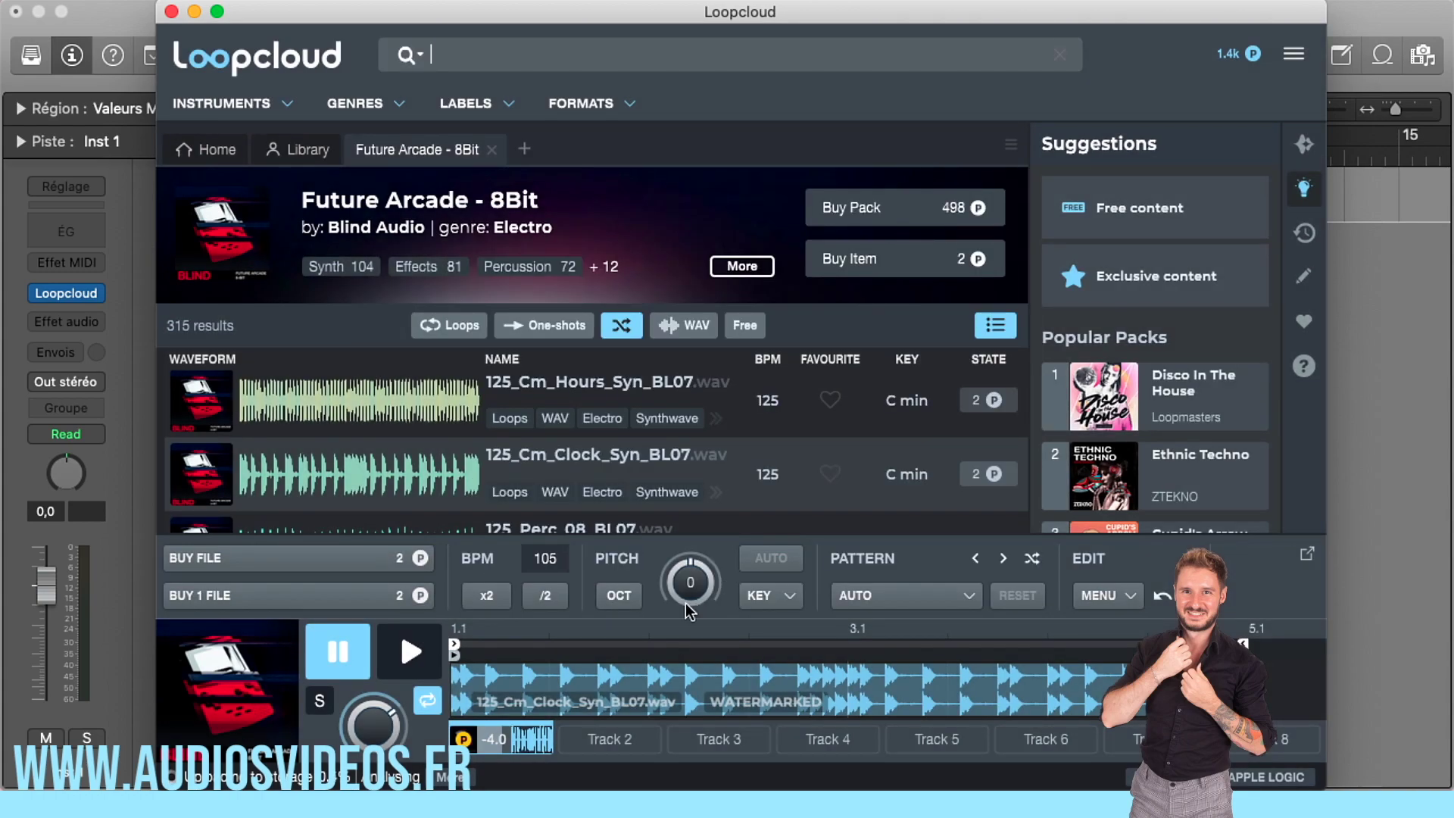
click(401, 656)
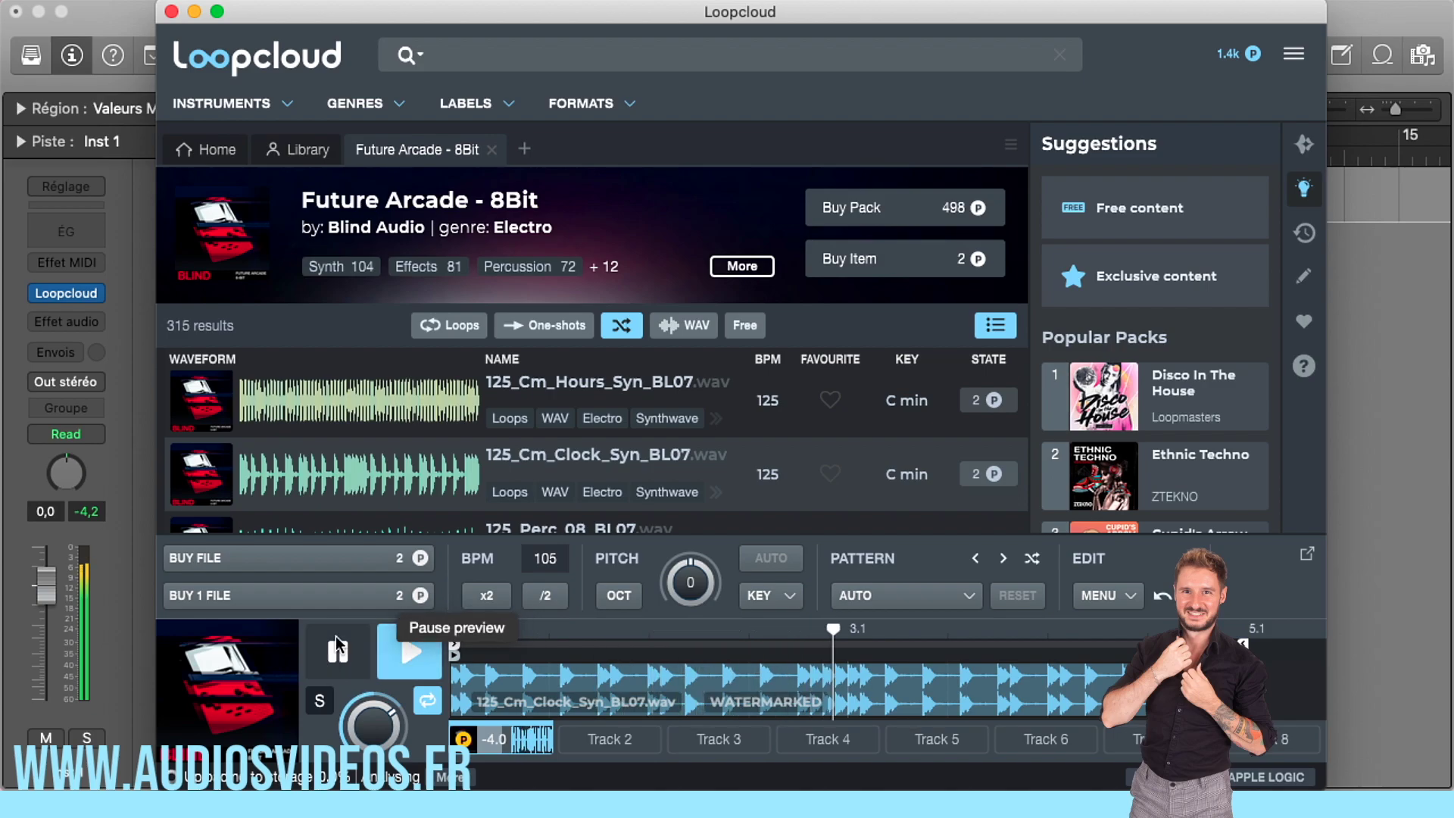
click(354, 670)
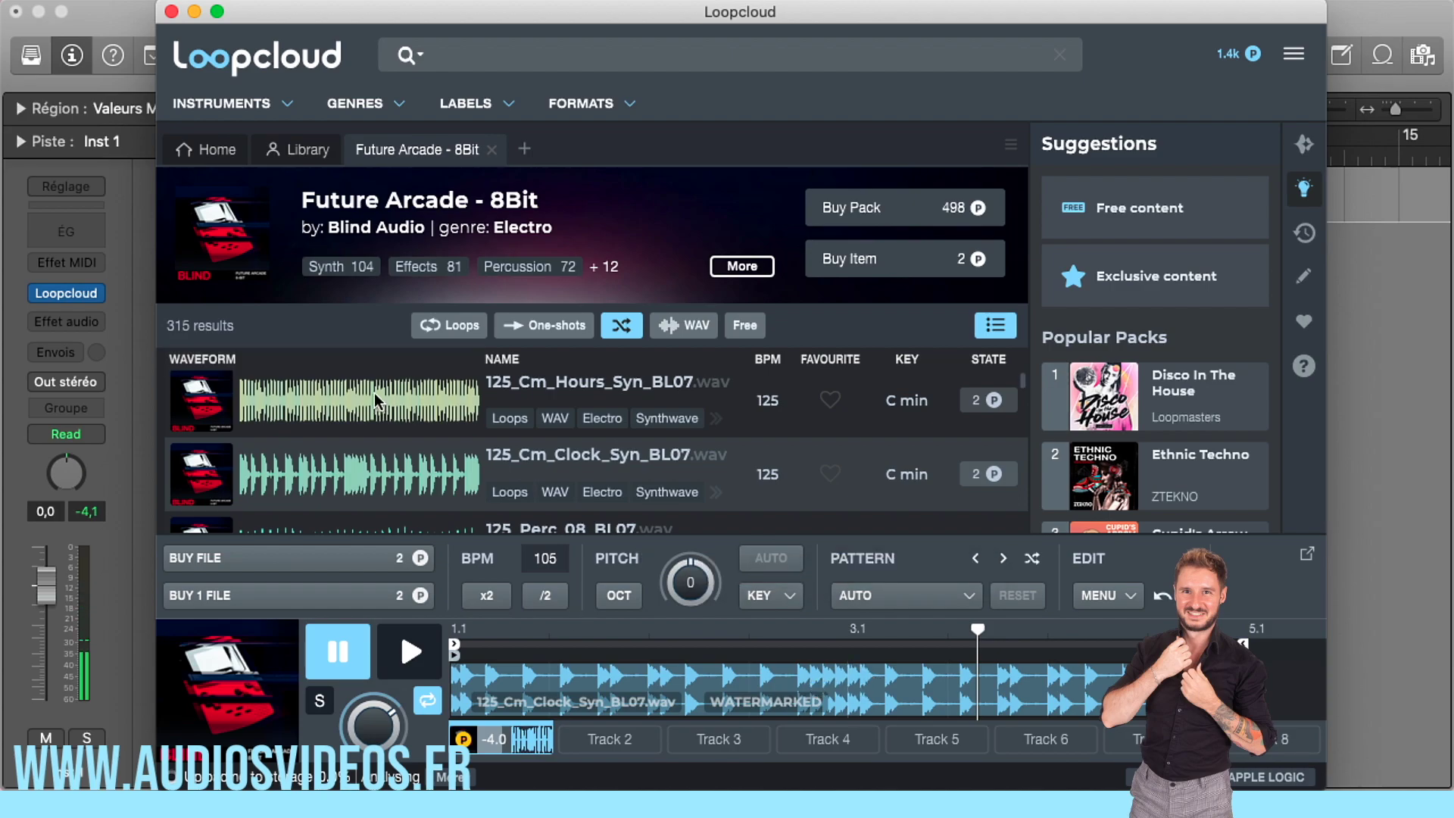
Load the pack's 125_Cm_Fish_Syn_Bass_BL07 loop and set Logic's project tempo to 125 BPM
scroll(444, 483, down, 5)
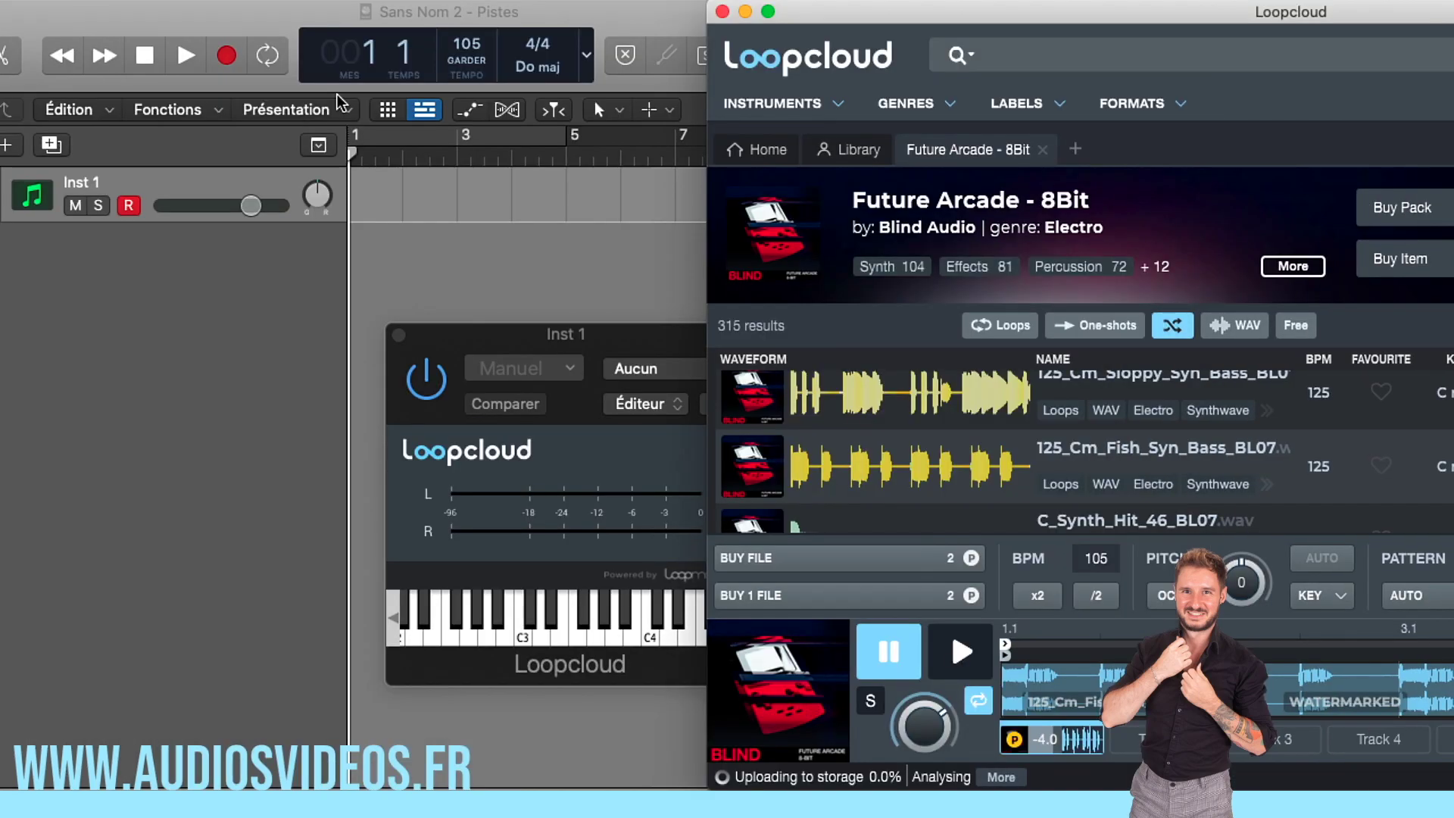
click(479, 63)
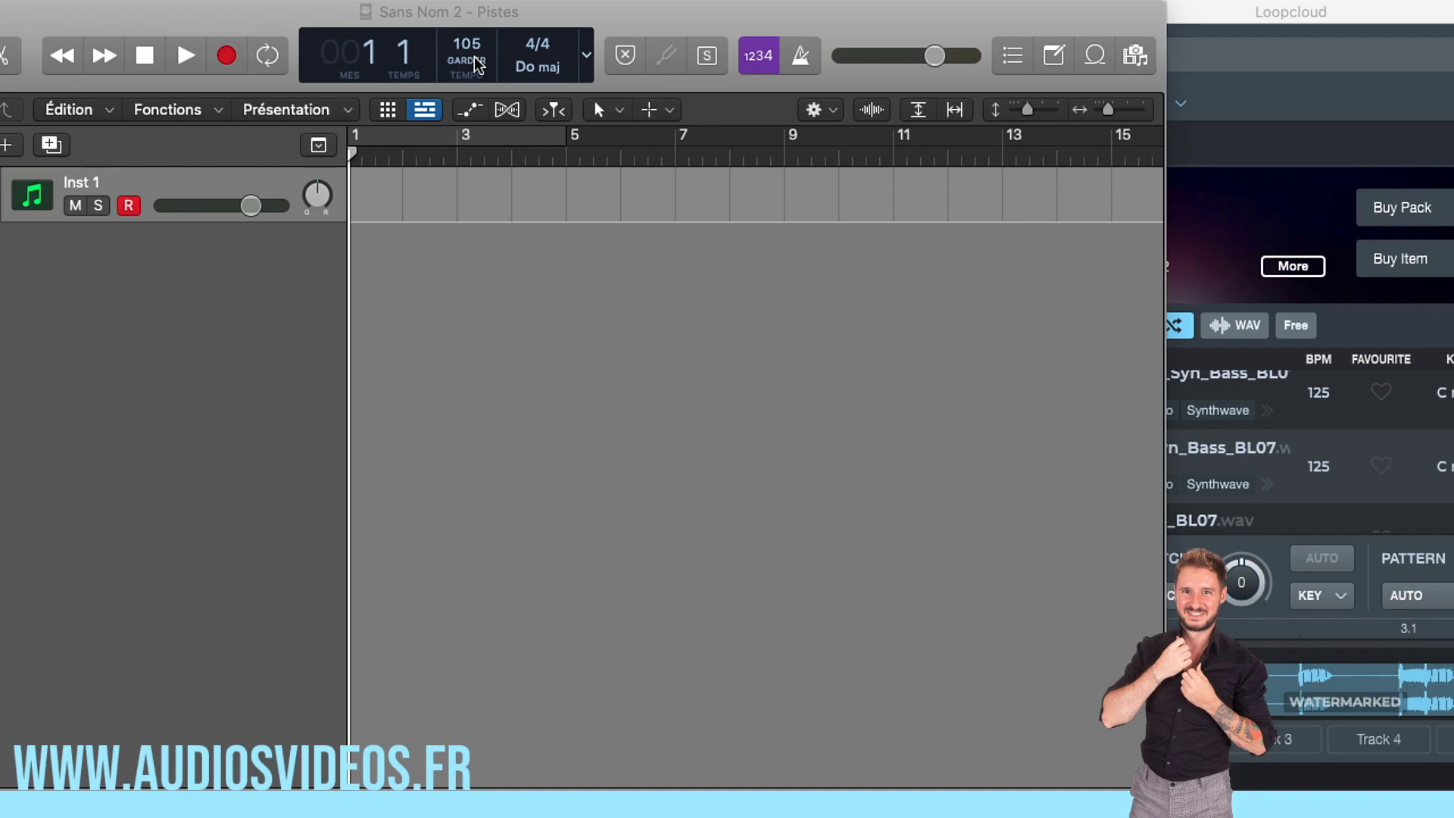
mouse_move(475, 57)
mouse_down()
mouse_move(475, 76)
mouse_move(474, 1)
mouse_up()
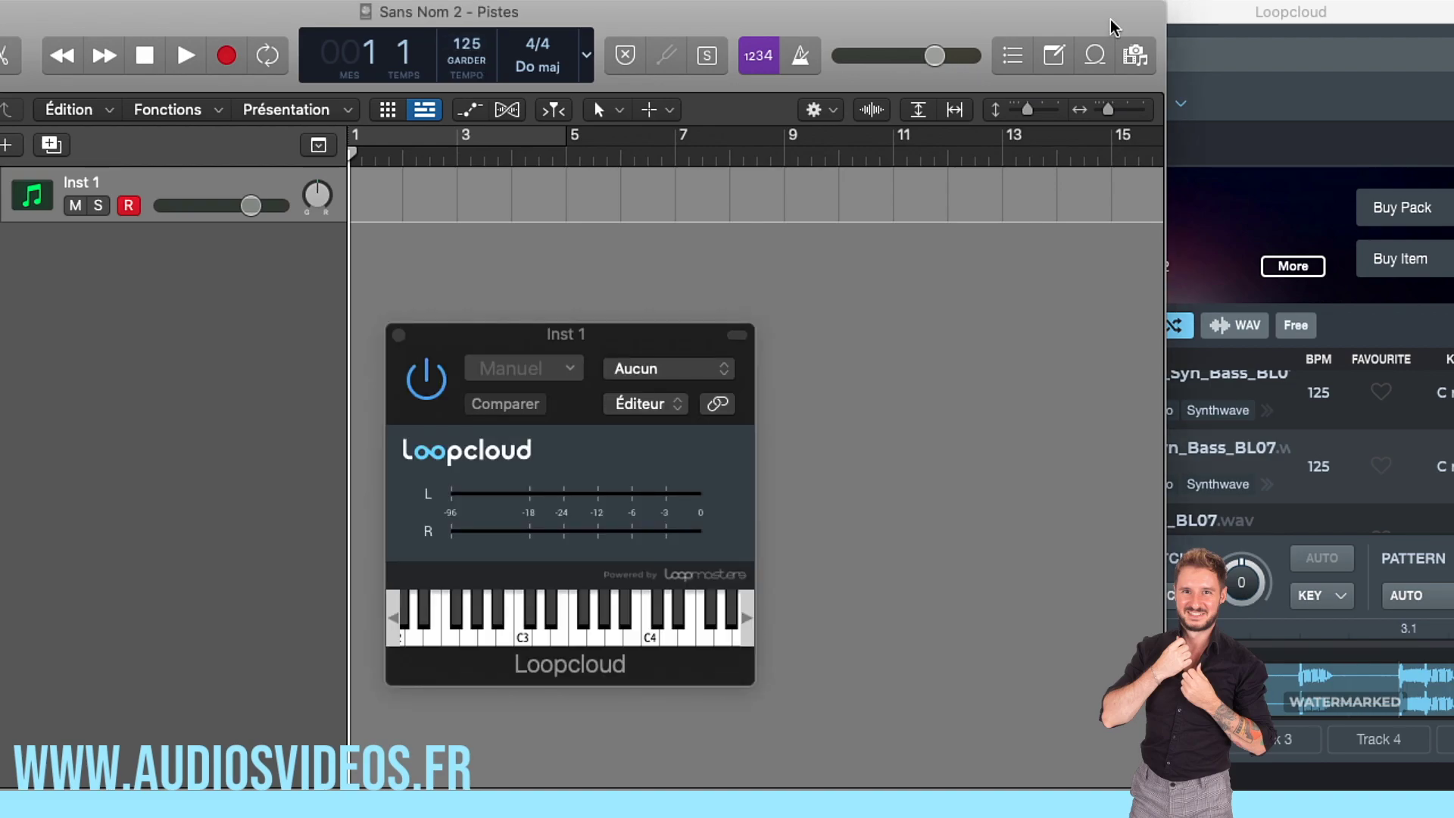
click(1198, 15)
drag(727, 57, 629, 57)
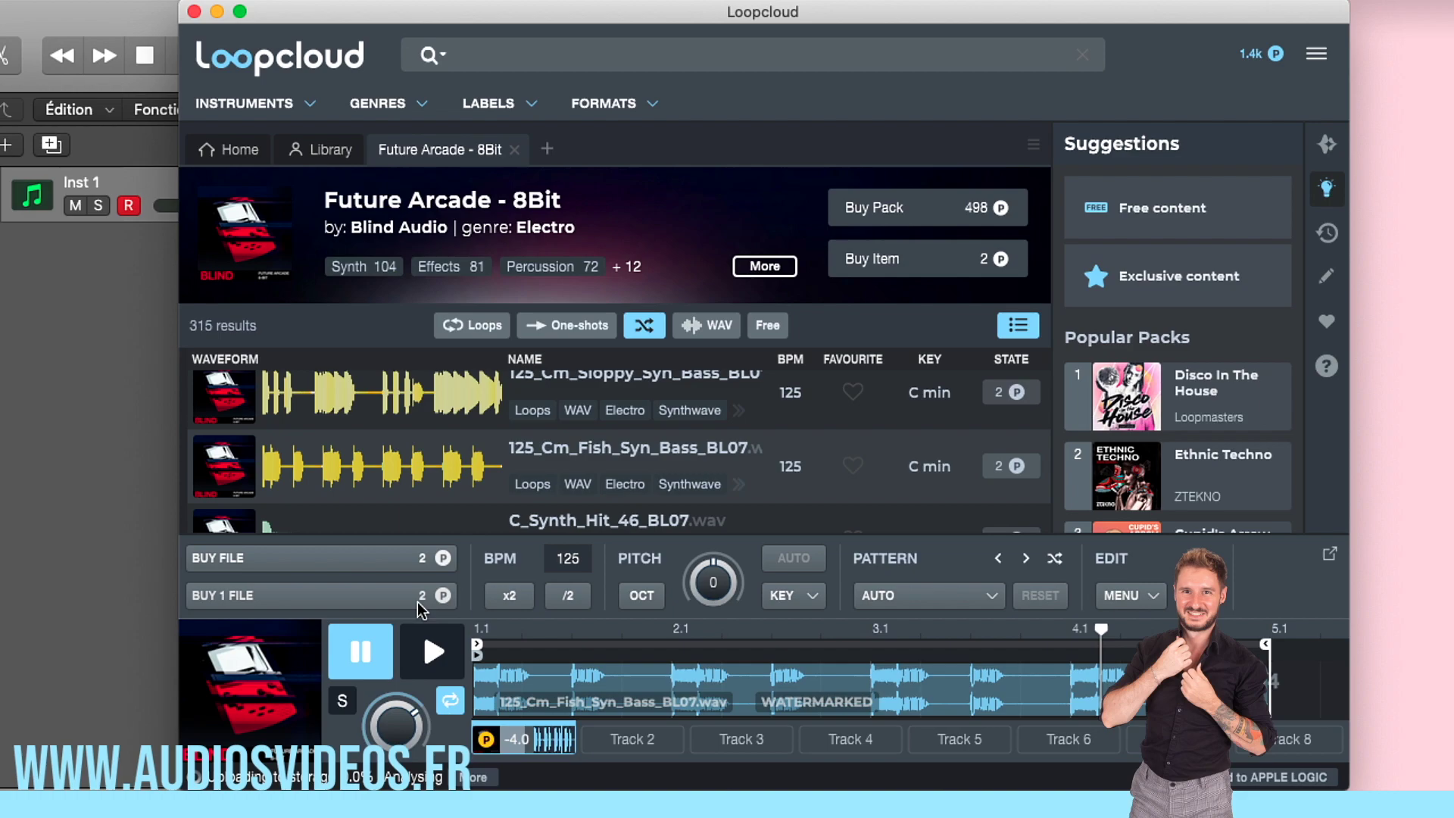
Preview the 125_Cm_Fish_Syn_Bass_BL07 loop and buy it with points
click(428, 654)
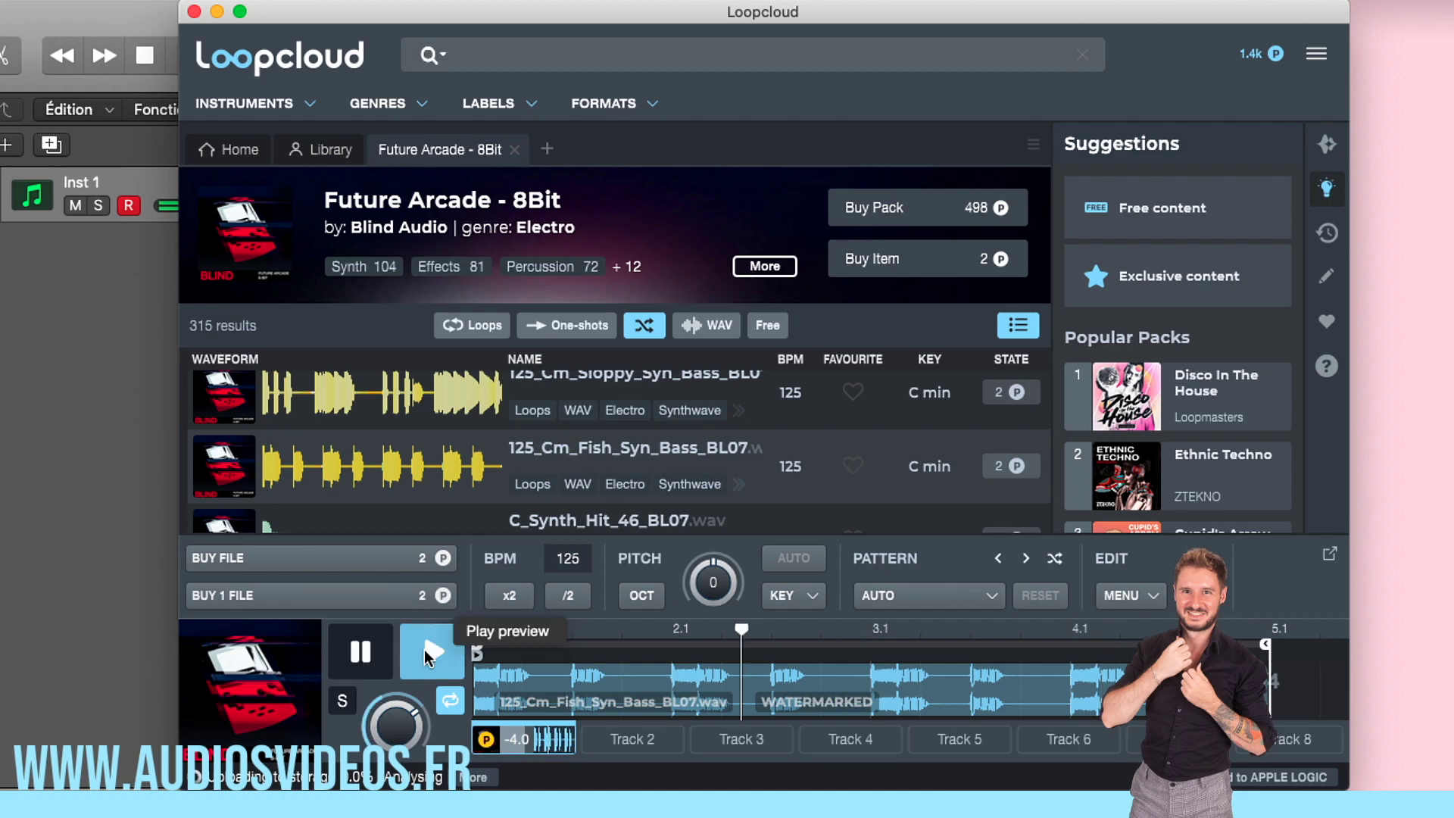
click(362, 654)
scroll(818, 515, down, 2)
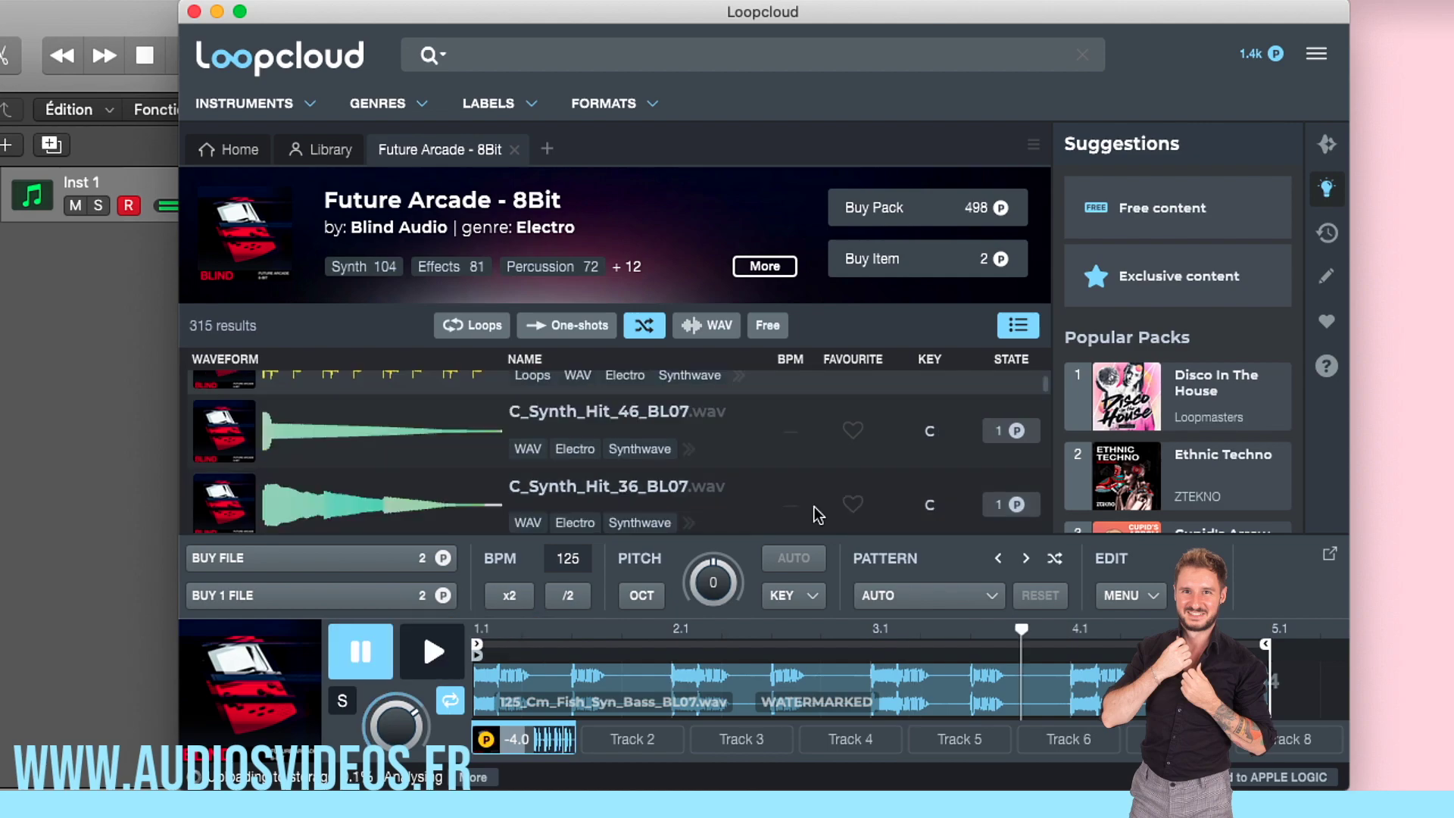
scroll(811, 499, up, 2)
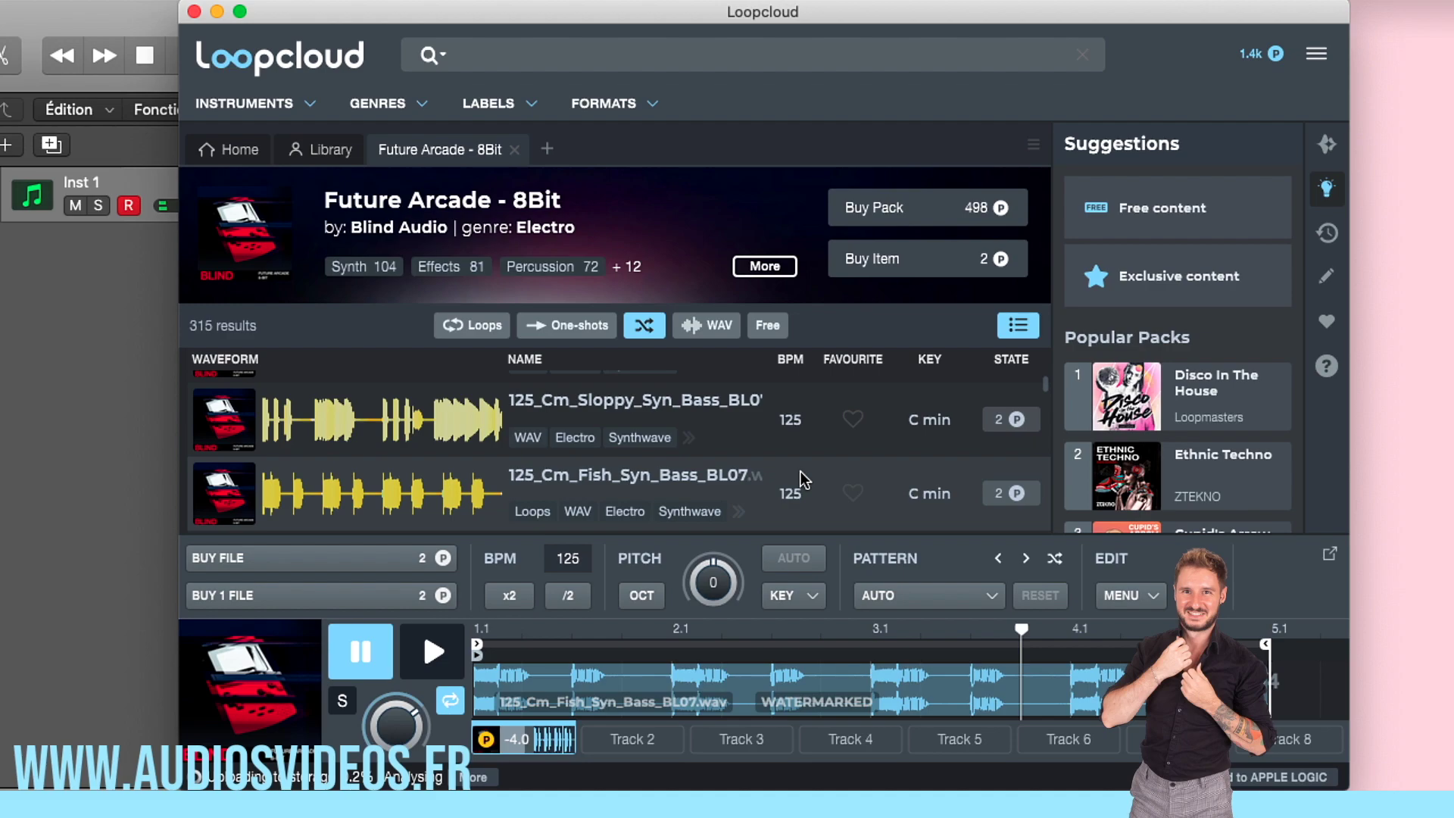
click(1006, 493)
Add the processed version of the purchased loop at bar 1 on a new audio track below Inst 1 in Logic
drag(865, 17, 1190, 17)
click(676, 595)
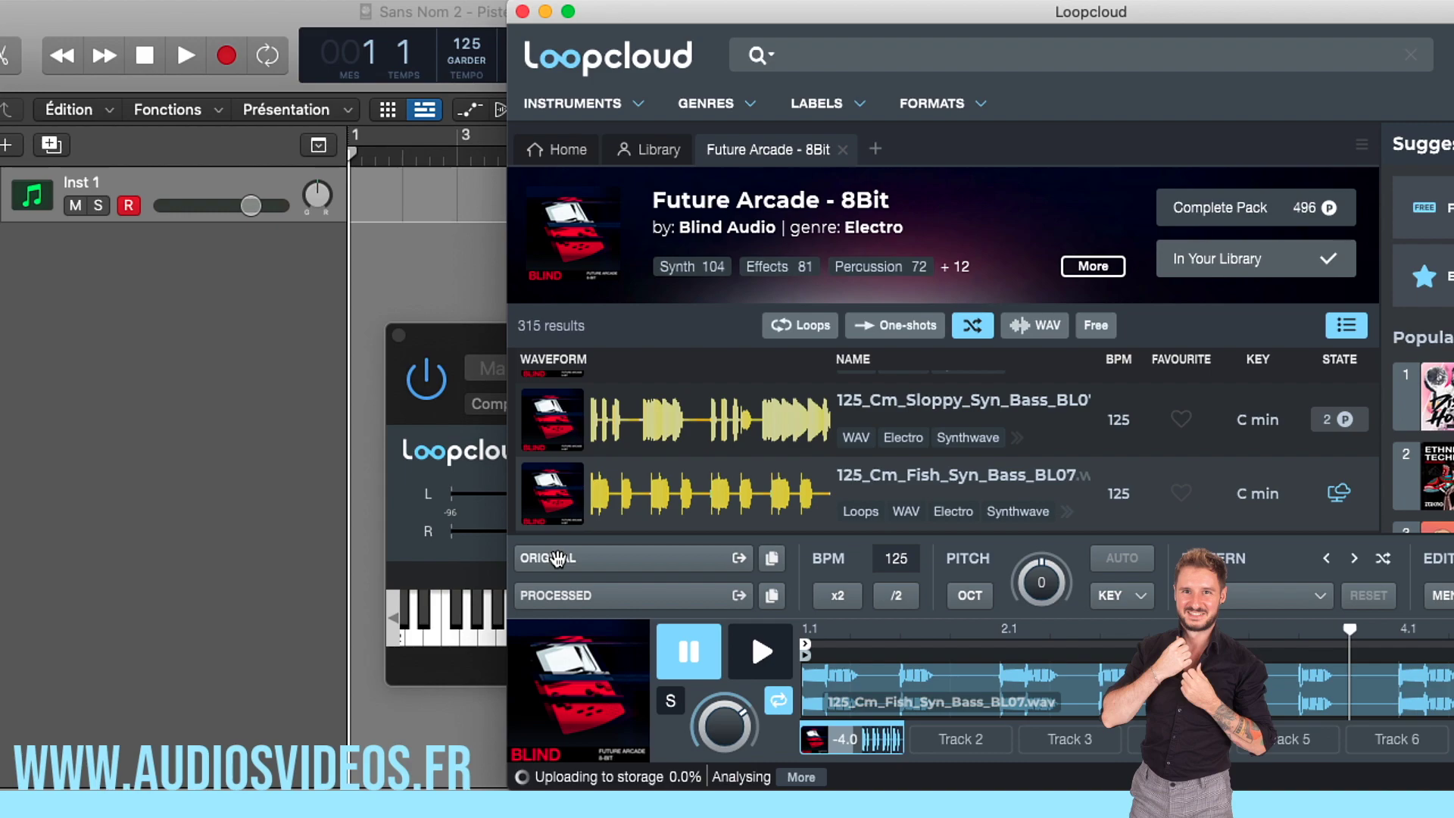
scroll(887, 491, up, 1)
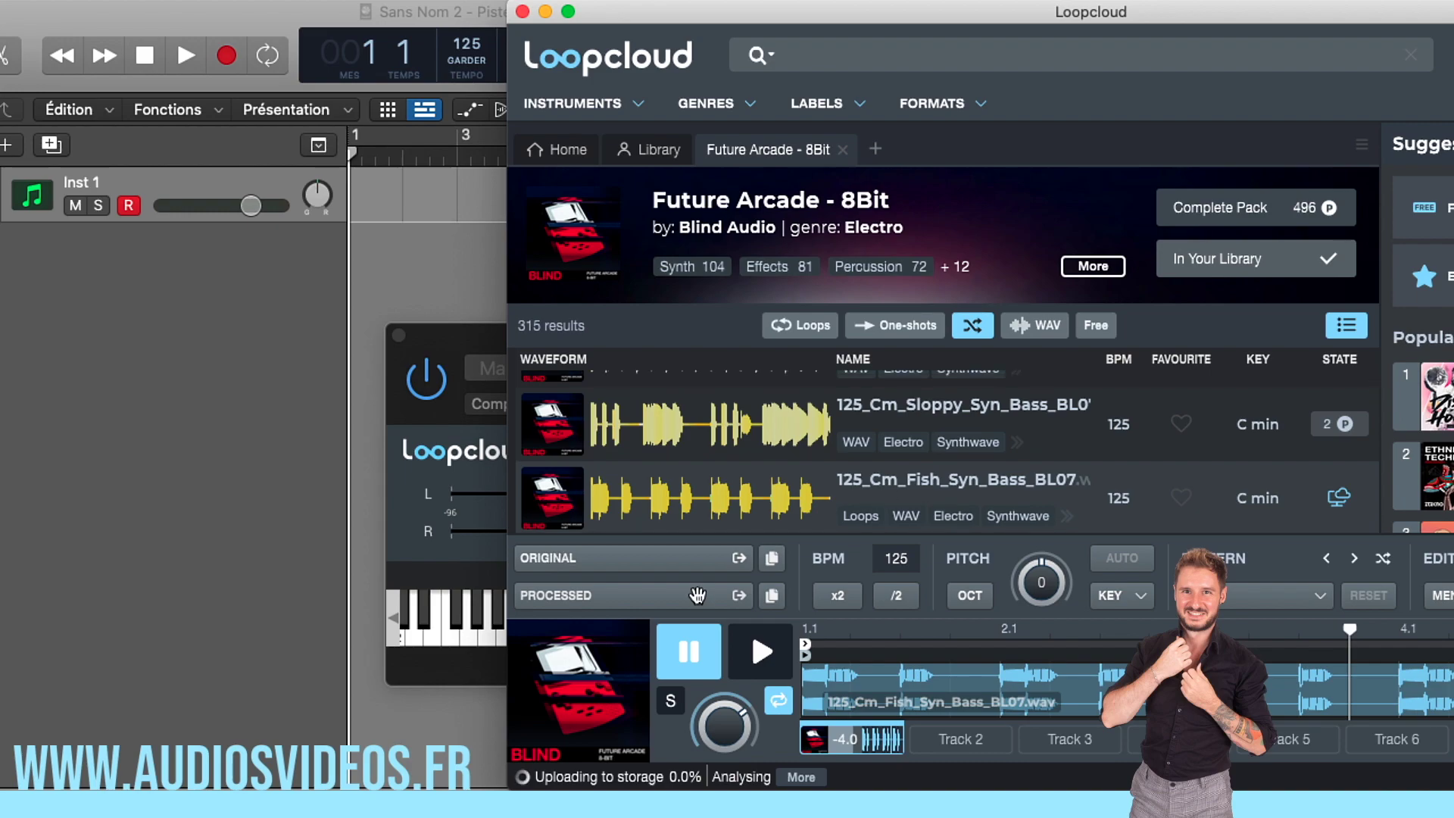
drag(693, 595, 350, 228)
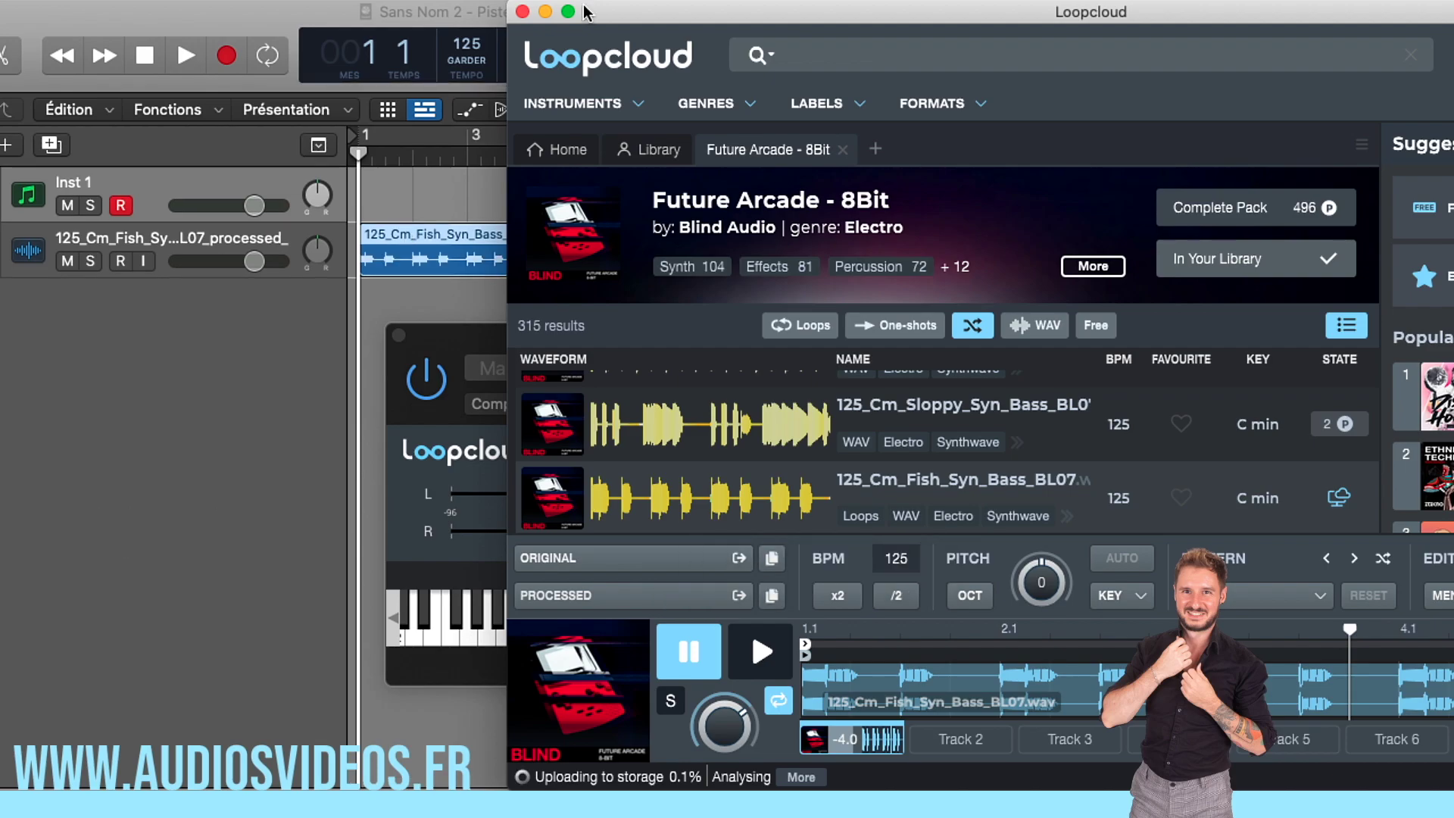
Search Loopcloud's store and library for the Kick instrument and filter the samples by the key G
click(545, 16)
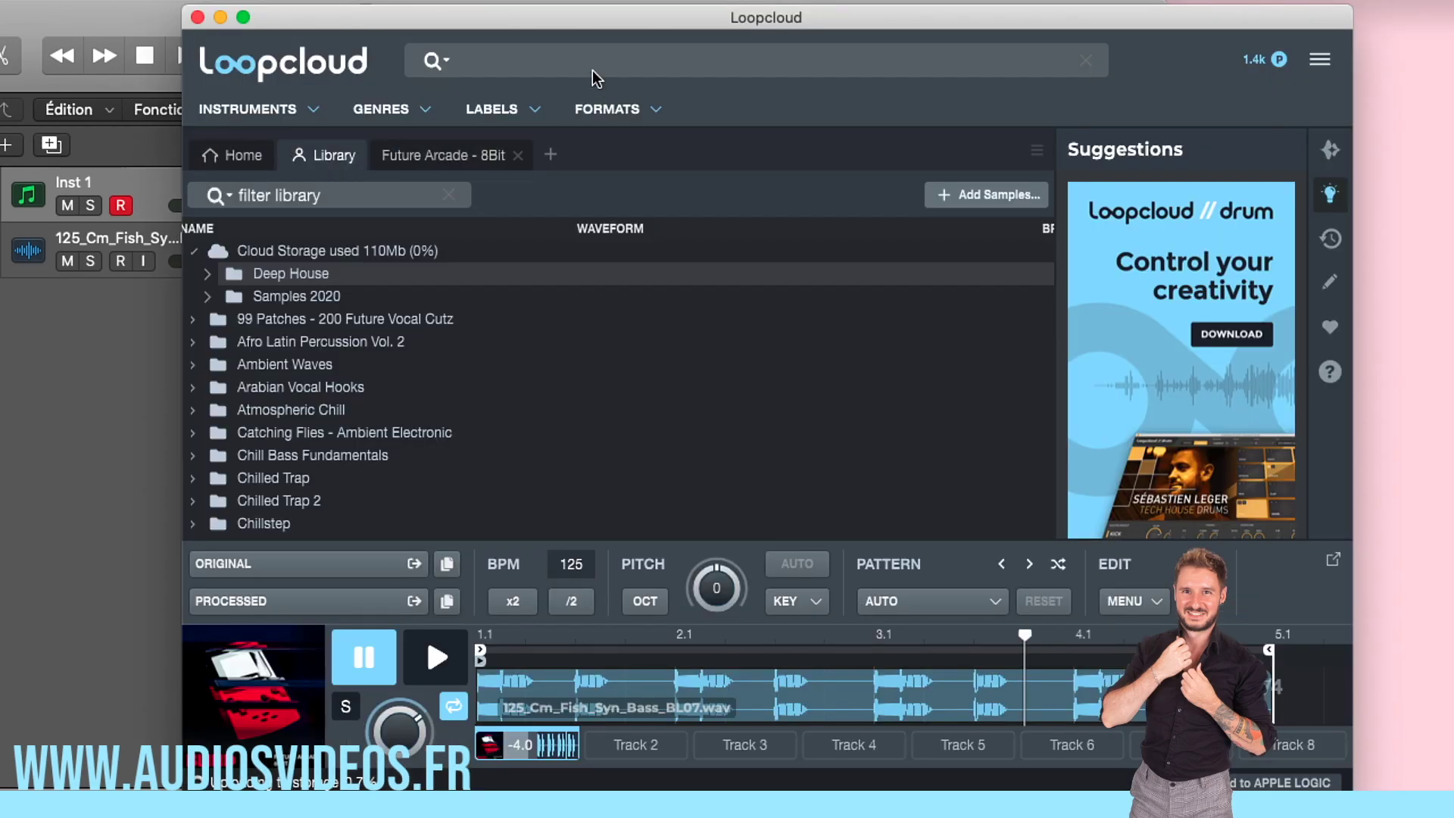
text(kick)
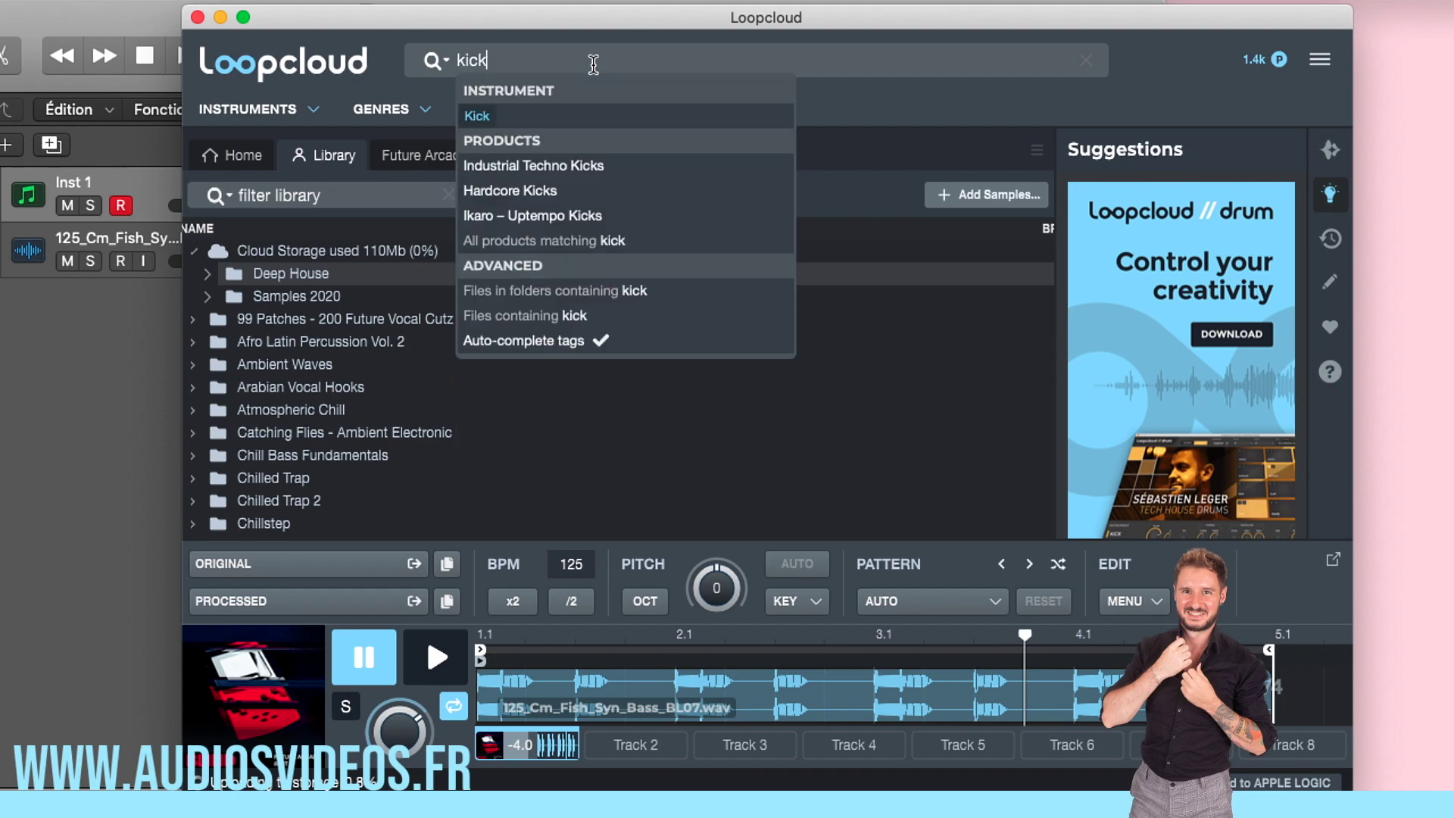
key(Return)
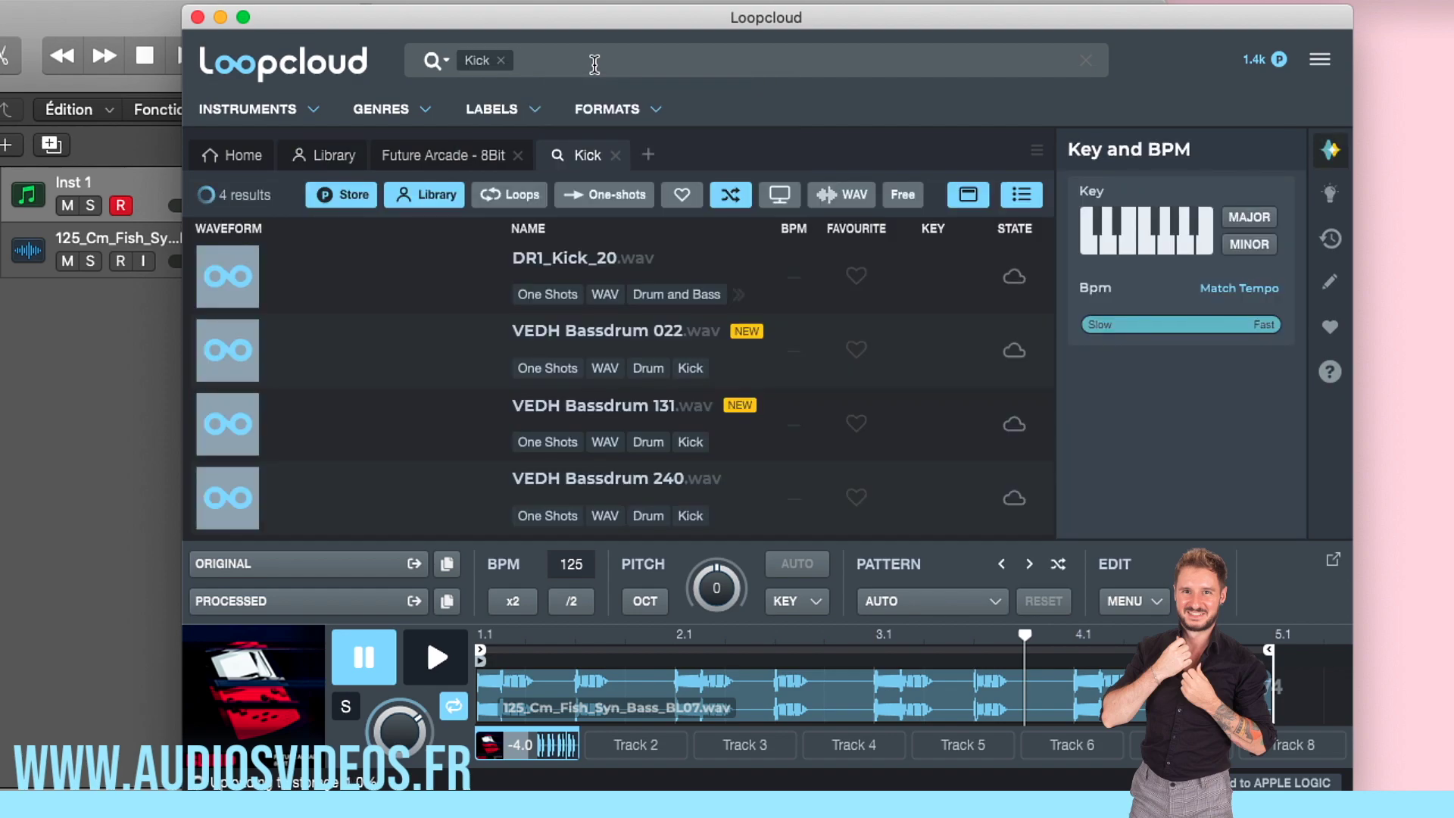
click(1164, 242)
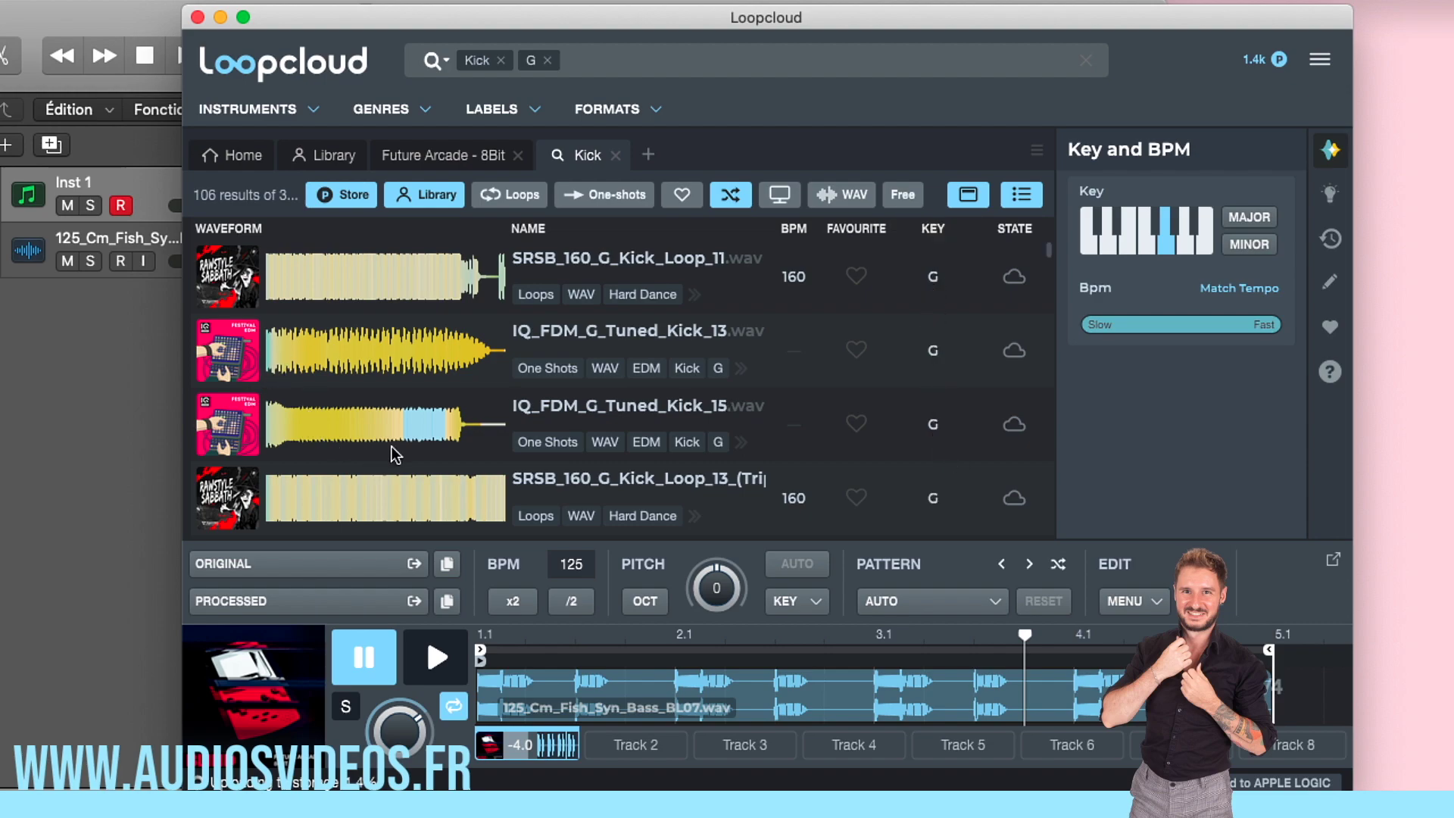
scroll(393, 453, down, 5)
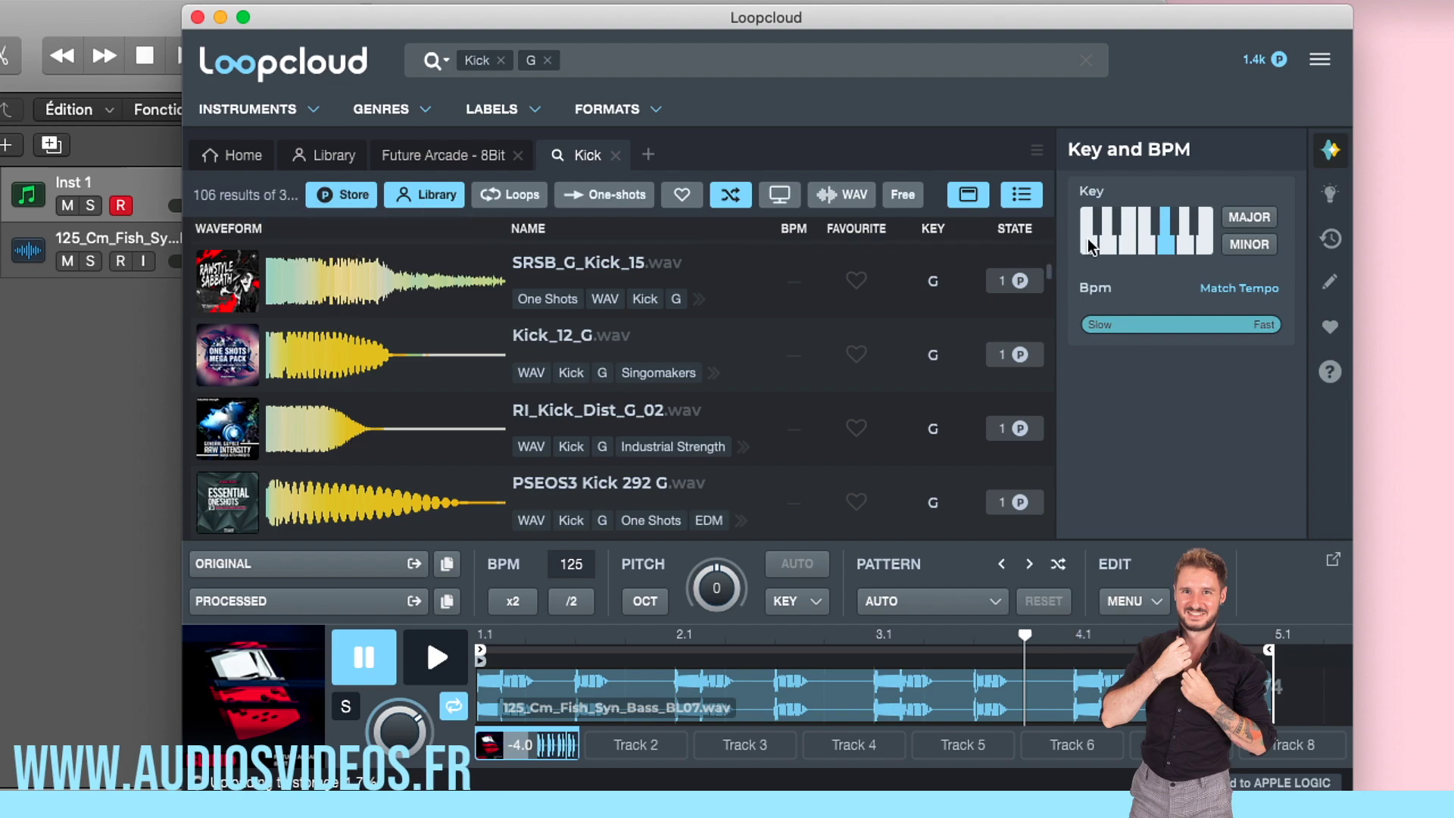
Limit the Kick search to the library's samples and remove the G key filter
click(339, 199)
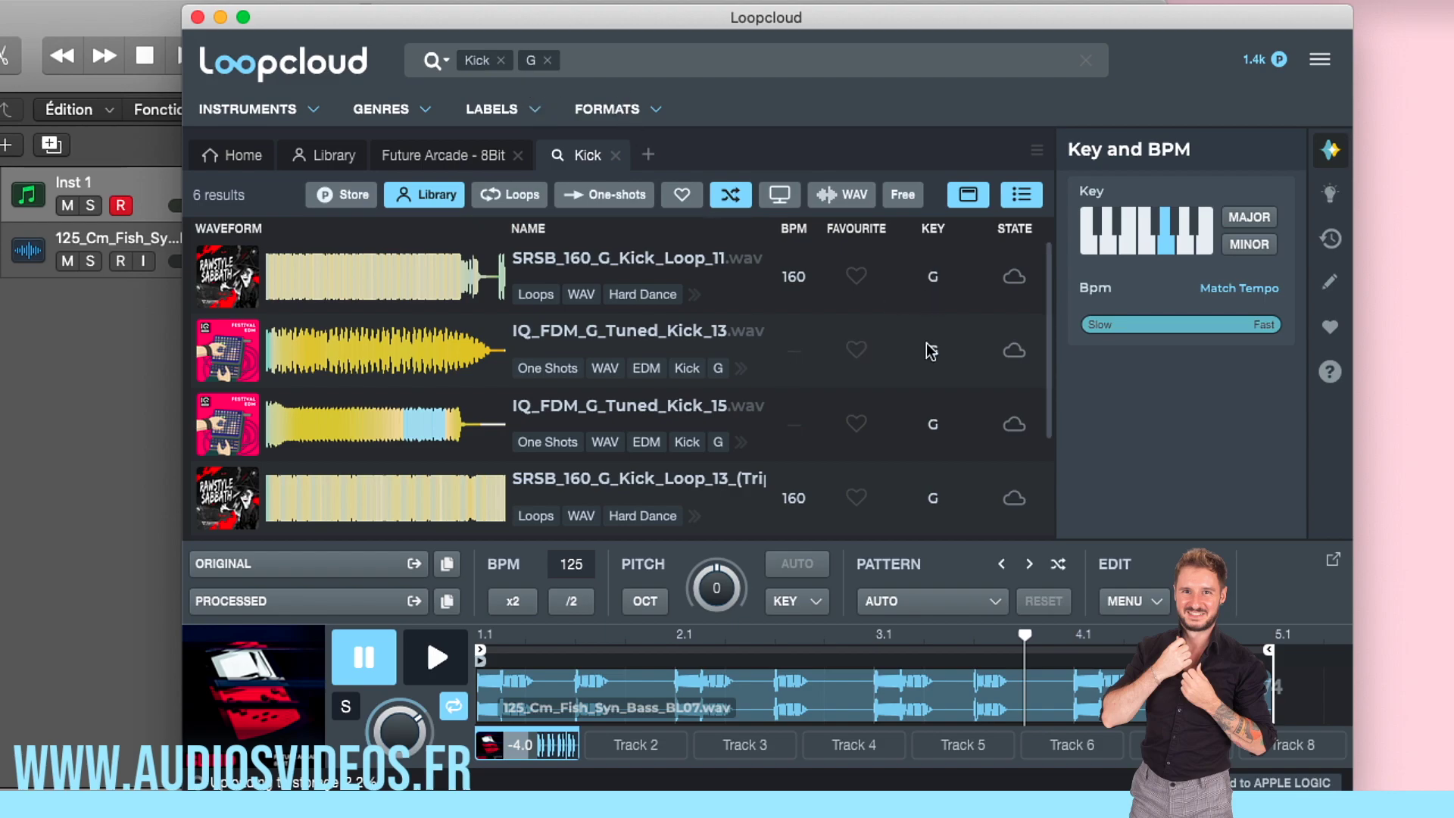
scroll(379, 415, down, 3)
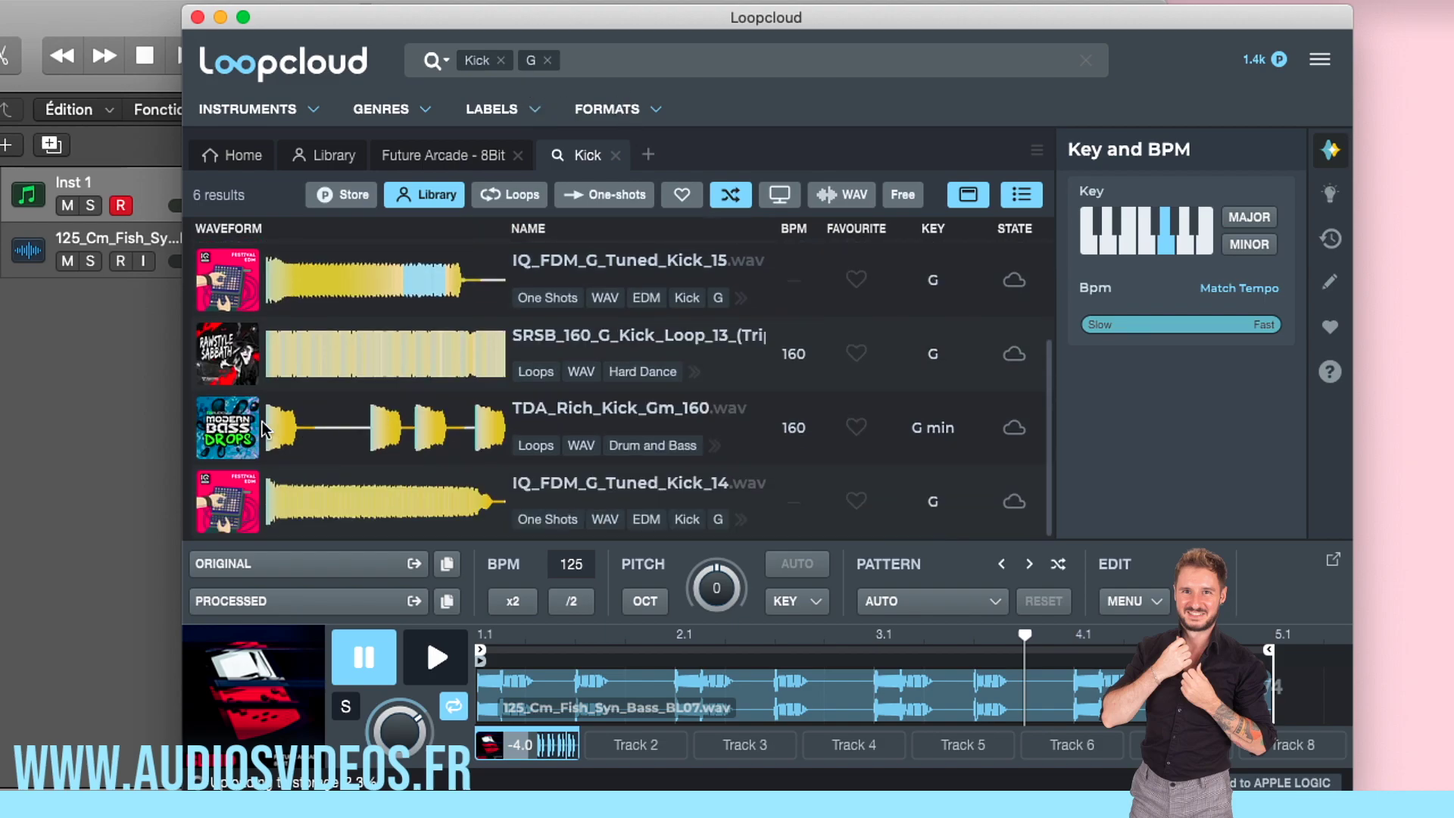
scroll(263, 430, up, 3)
scroll(263, 429, down, 2)
click(547, 60)
Load the TM_01_Kick_01 one-shot from the library's kick samples and preview it
scroll(434, 417, down, 10)
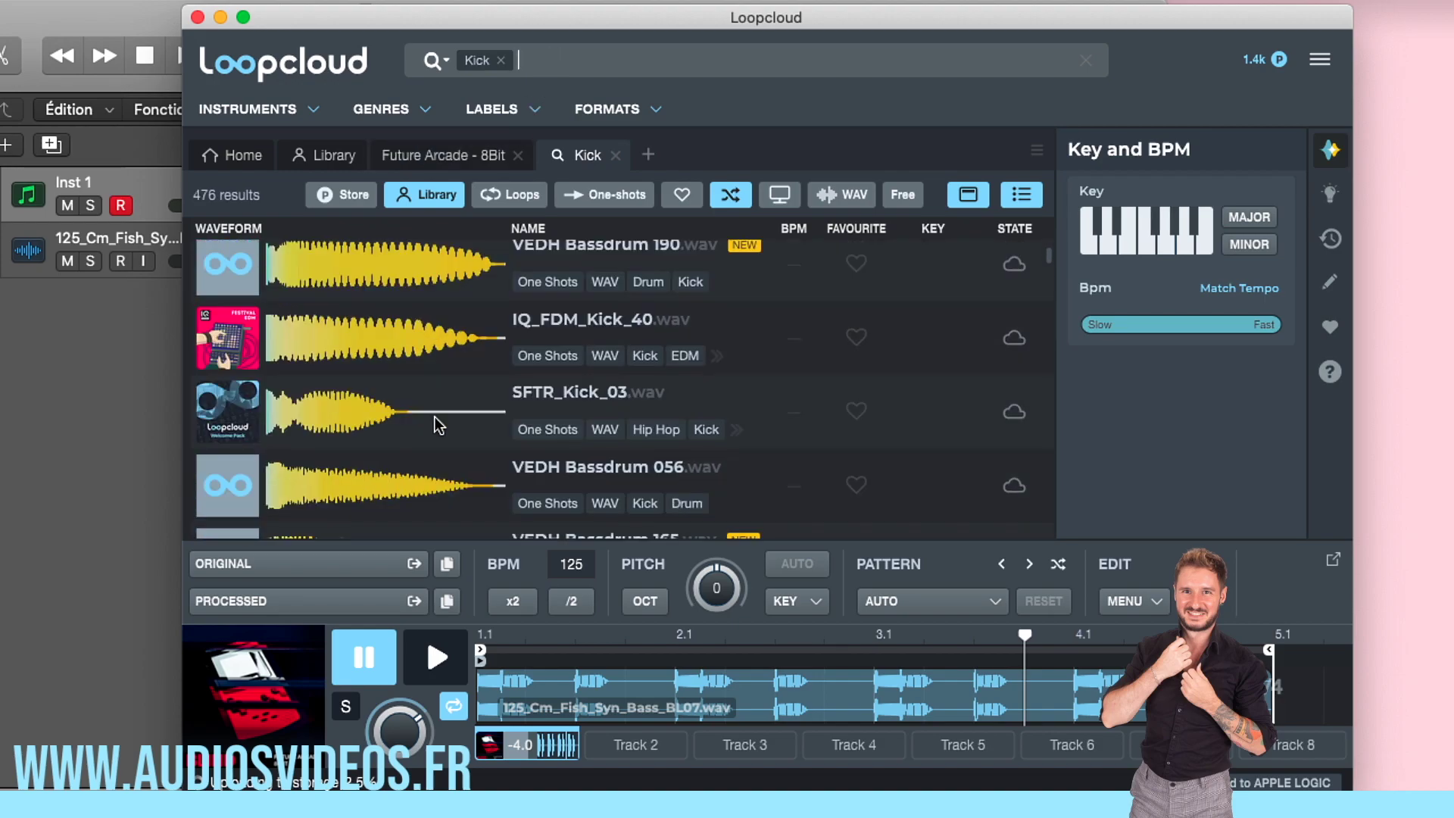
scroll(434, 415, down, 5)
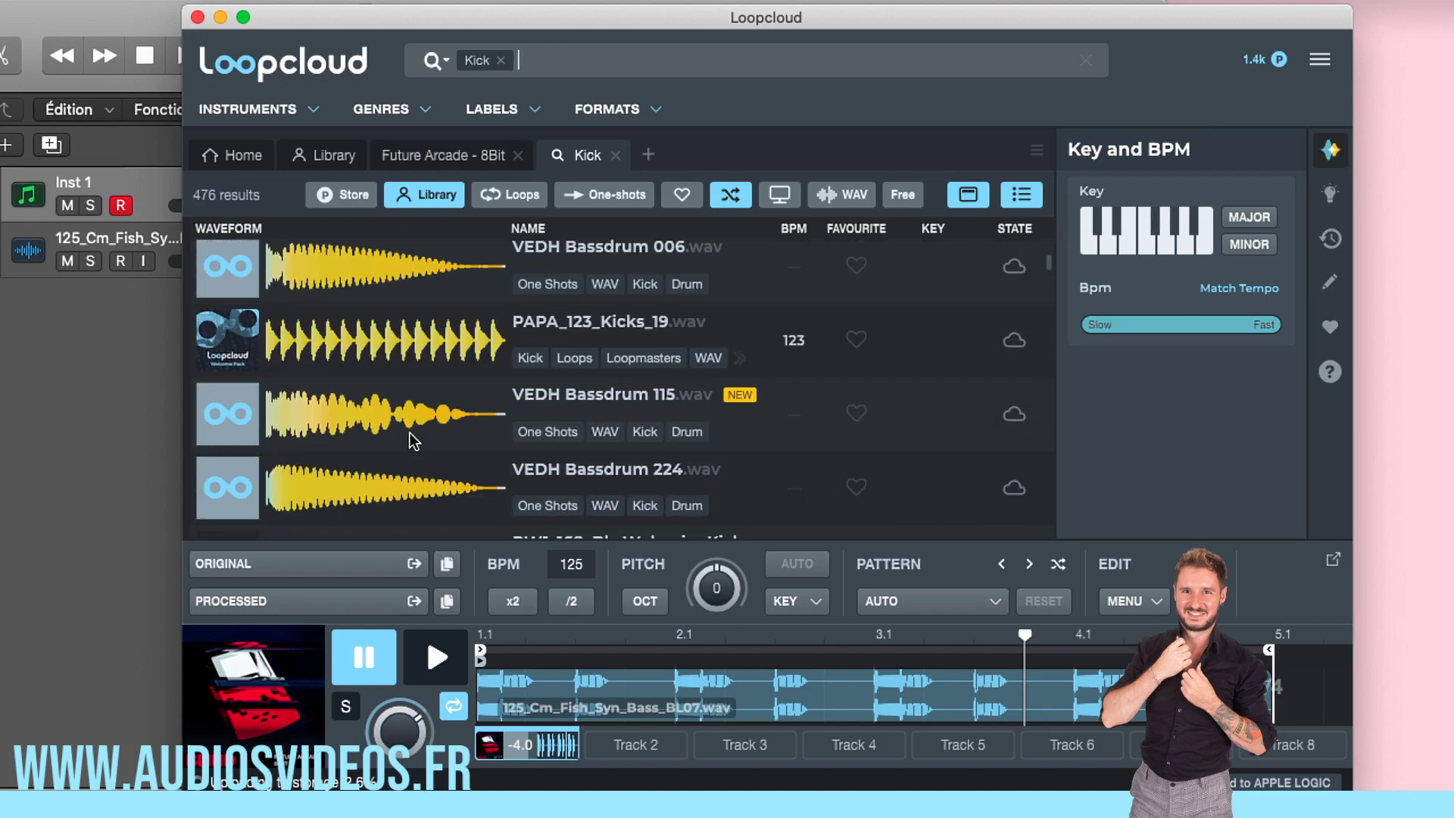
click(362, 466)
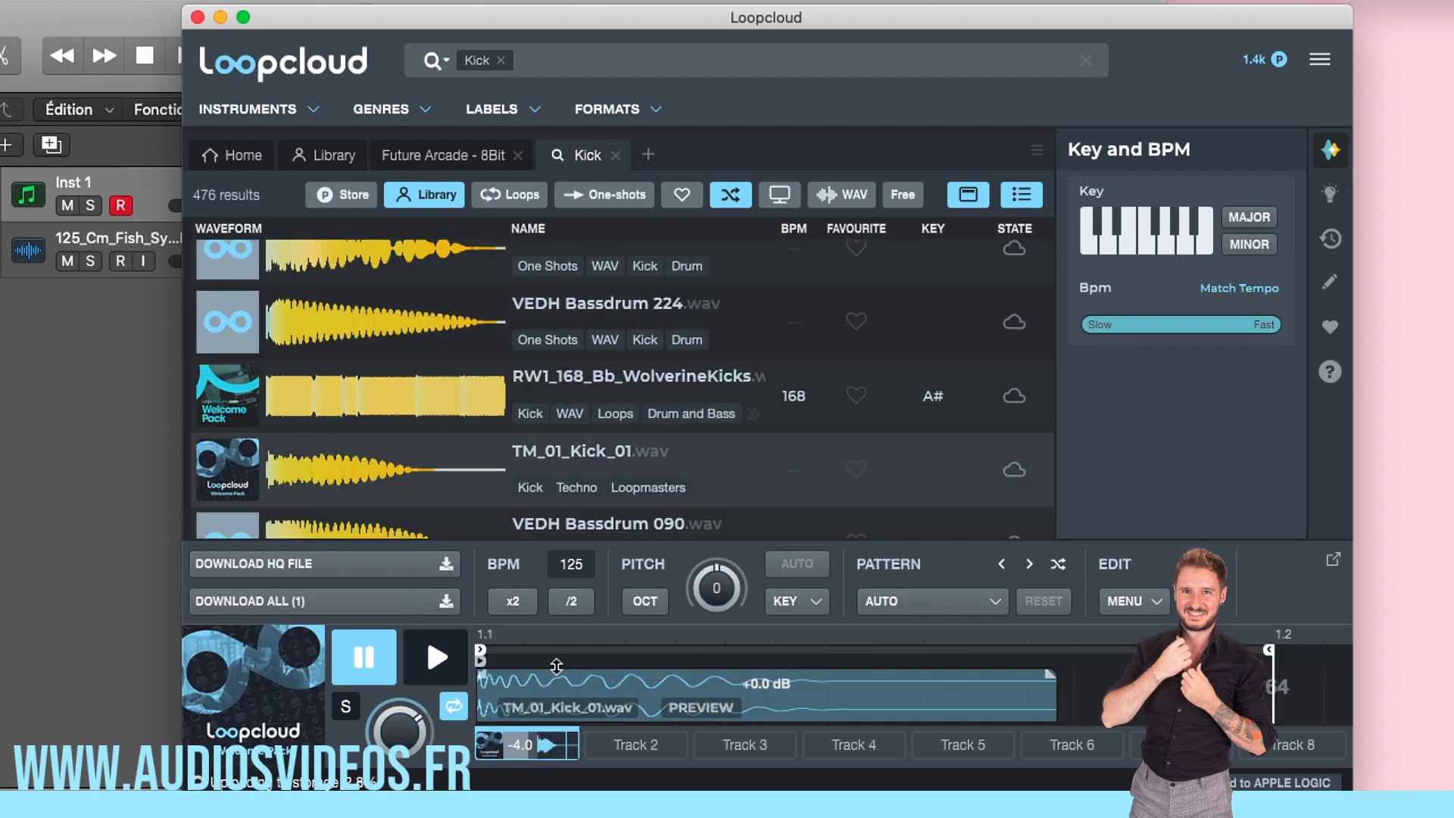
click(438, 661)
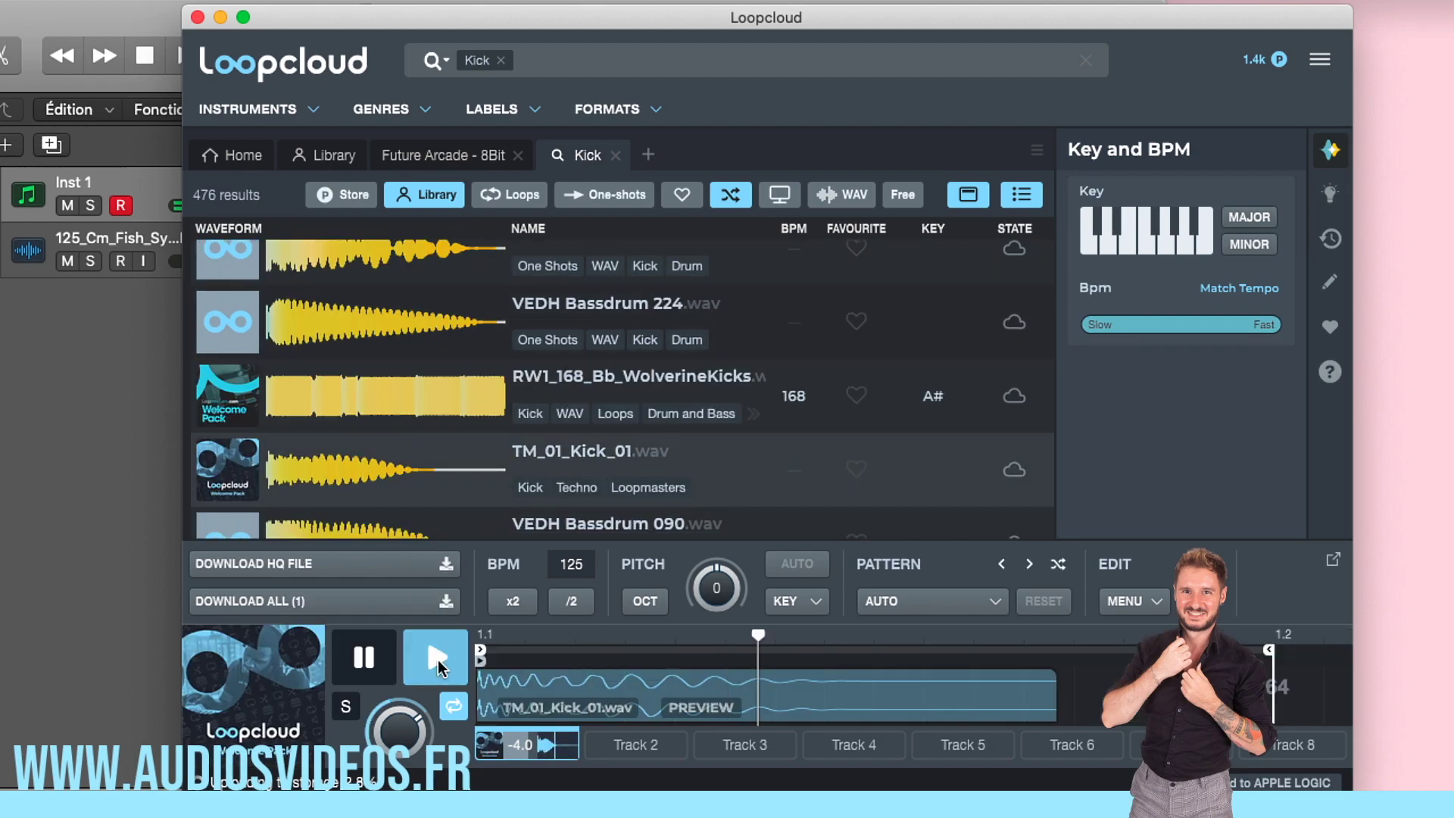
drag(638, 25, 874, 19)
click(599, 652)
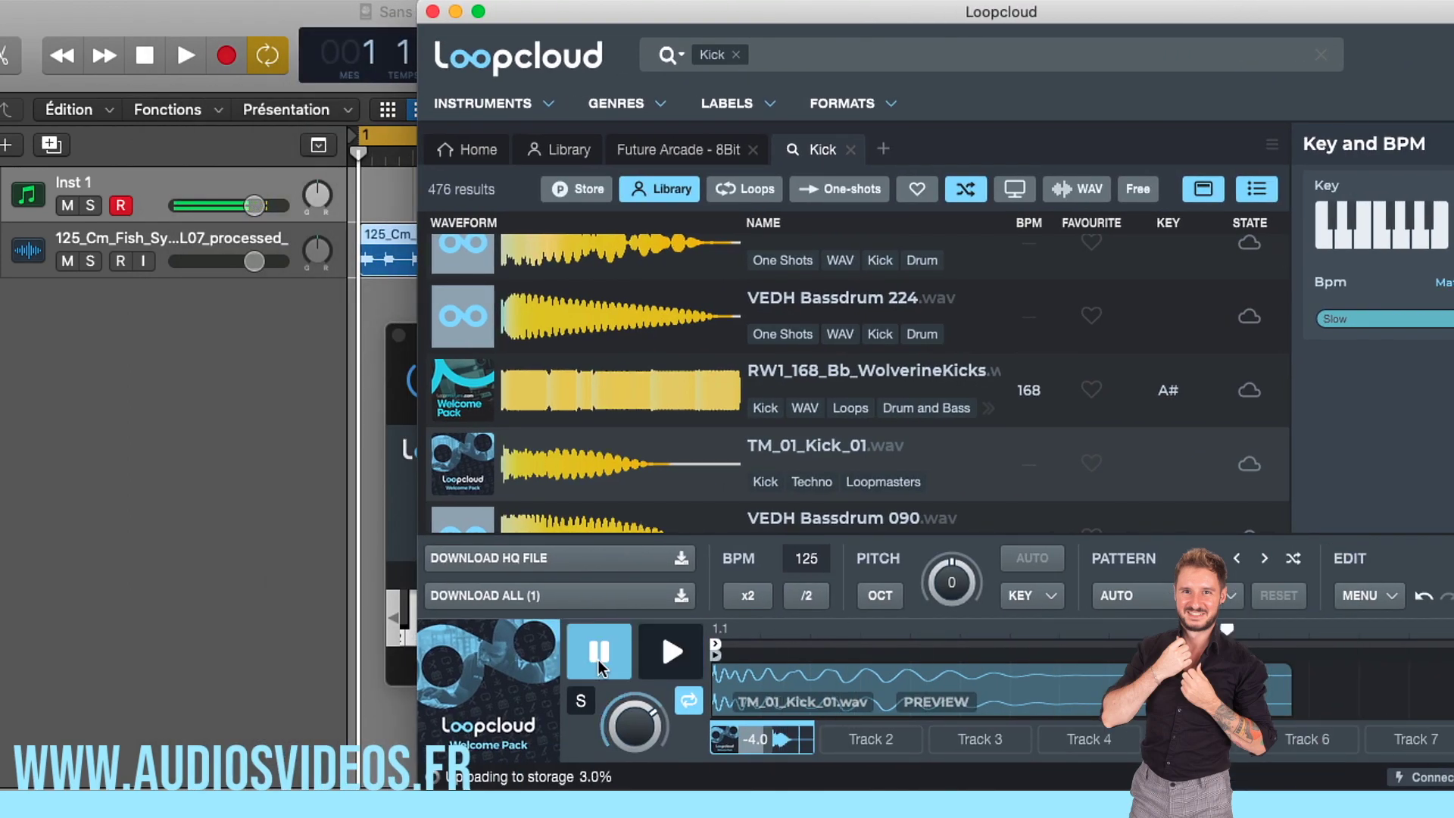
Play the bass loop in Logic together with the TM_01_Kick_01 preview in Loopcloud
drag(306, 19, 220, 19)
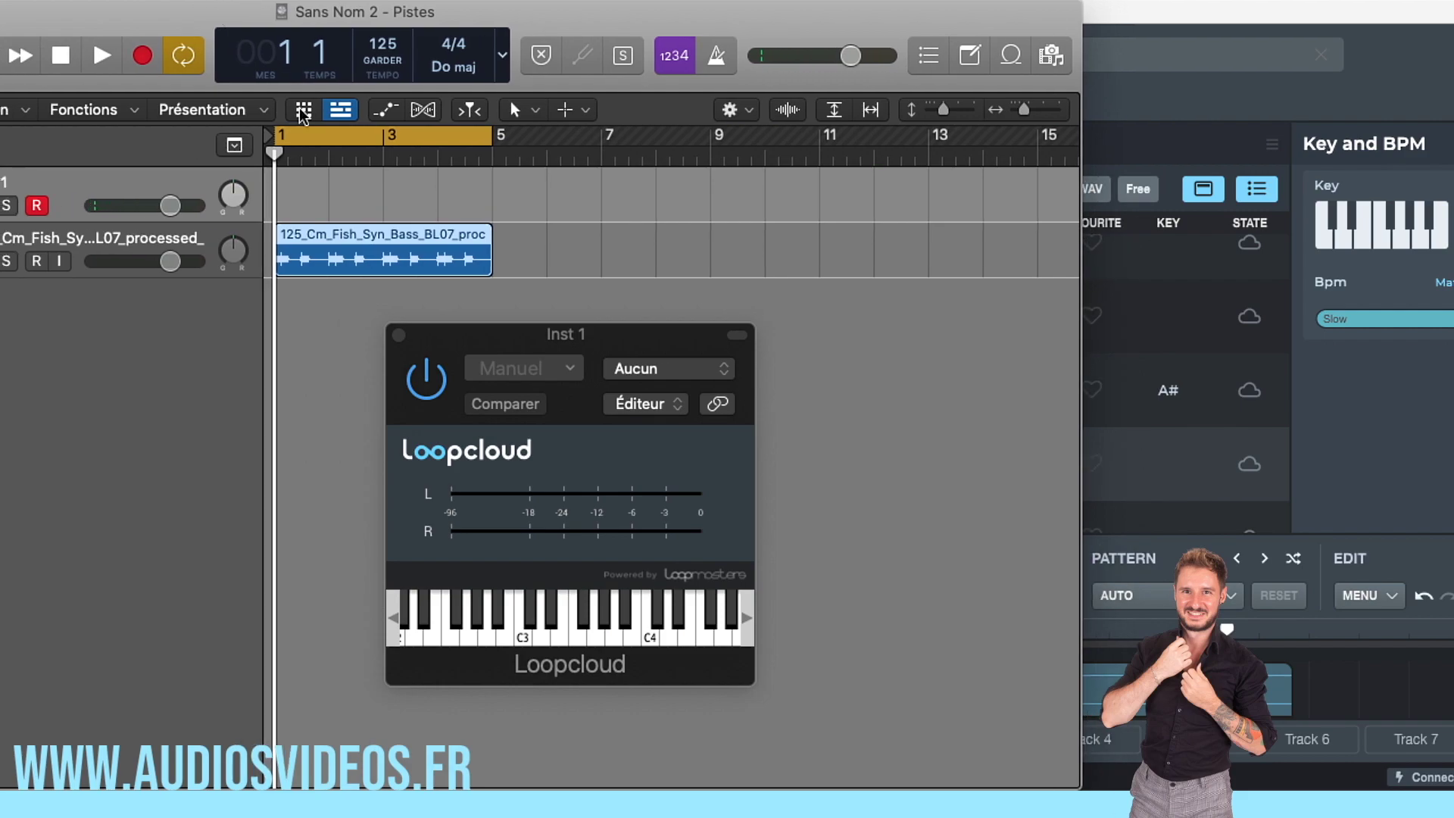
key(space)
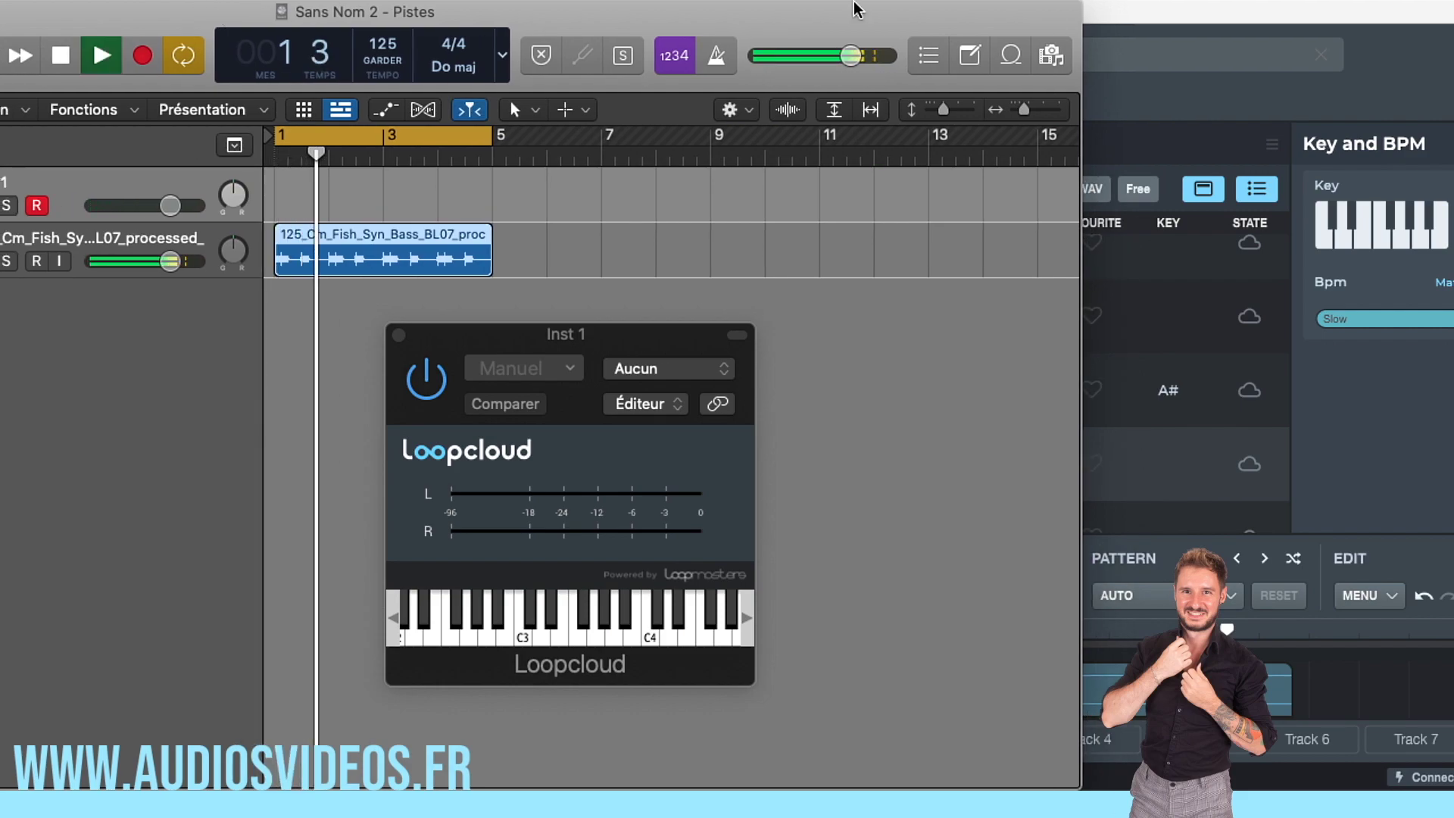
click(1325, 17)
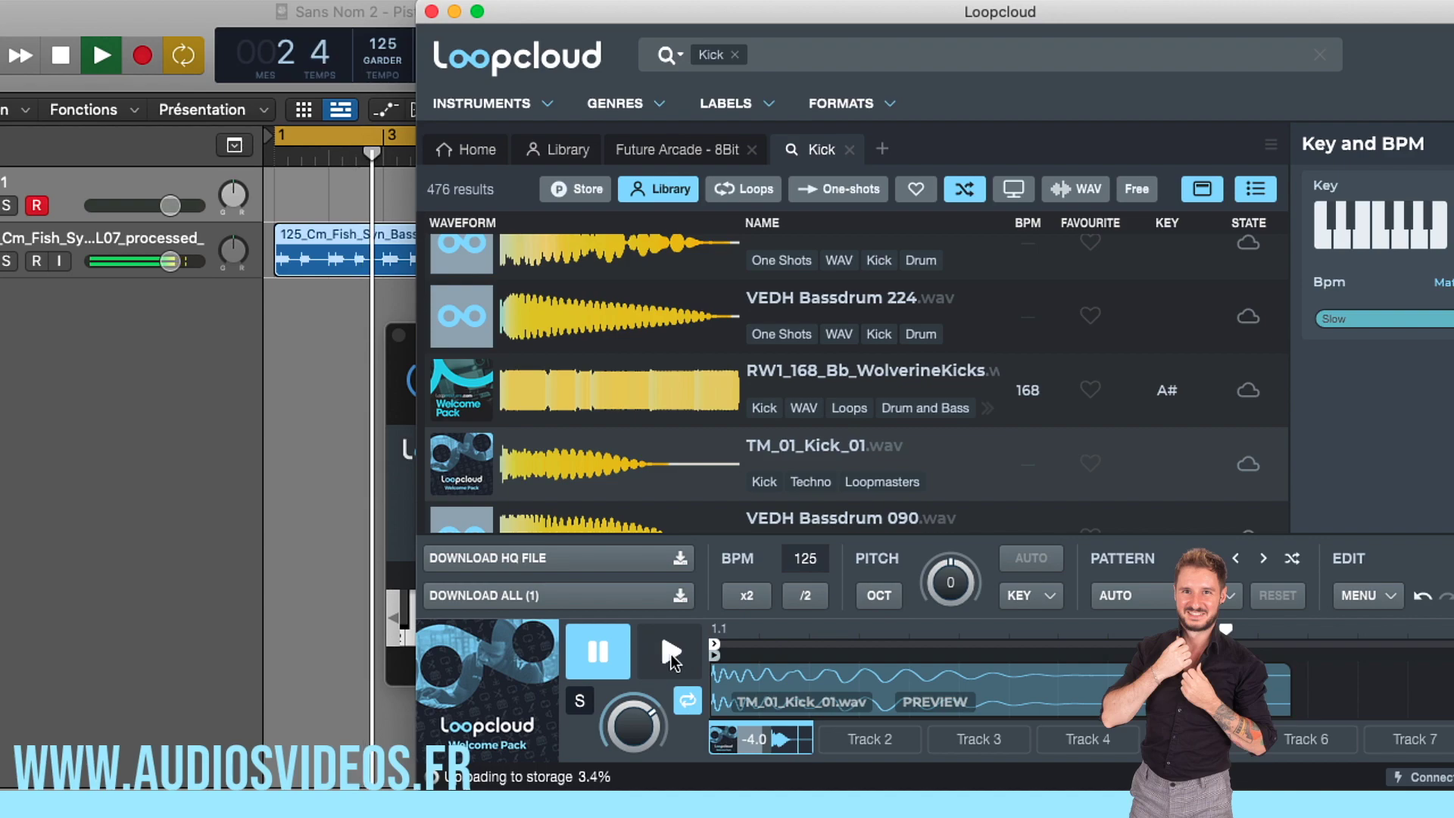
click(670, 653)
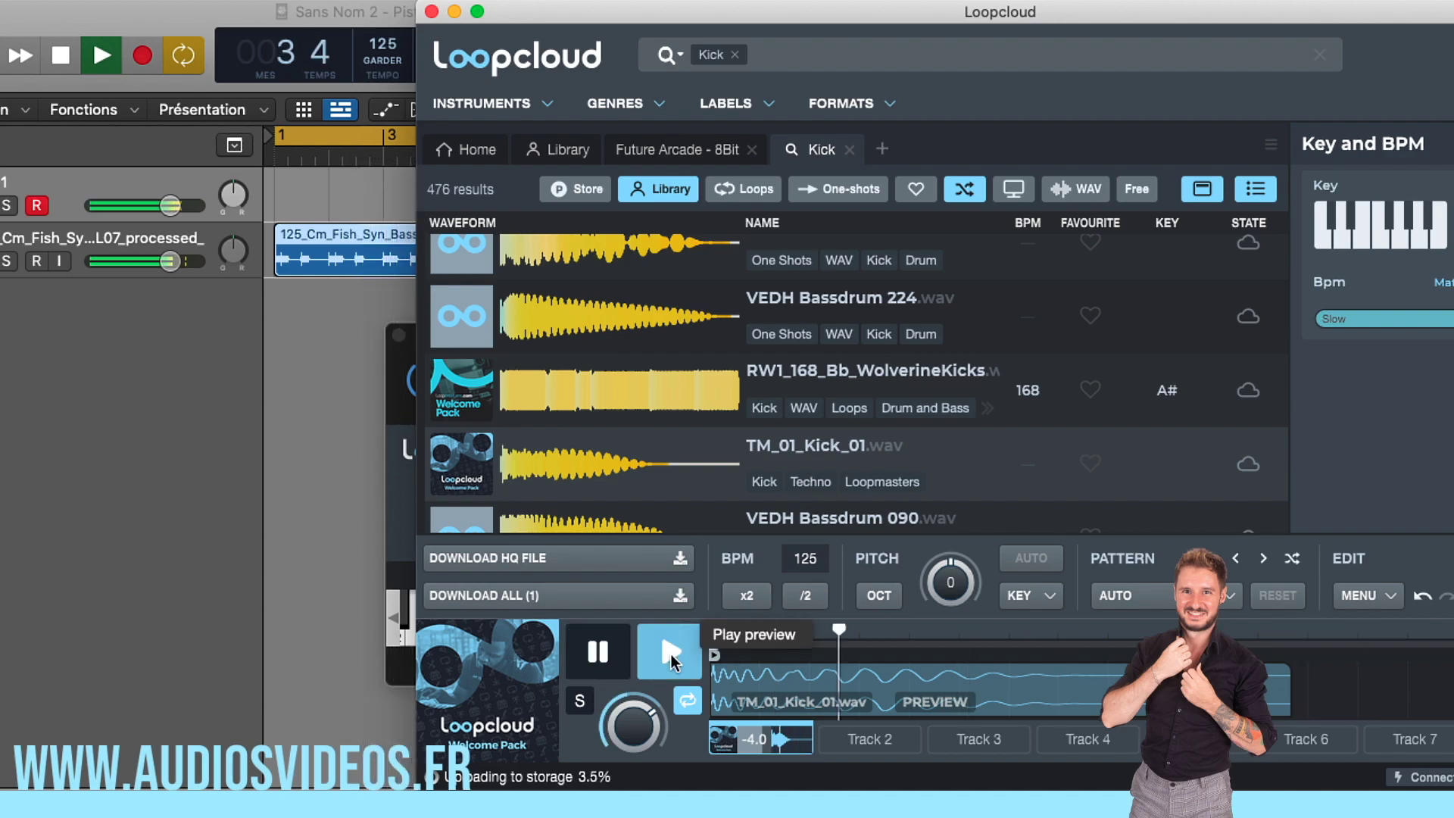
Lower the bass loop track's volume in Logic against the kick preview and stop playback
drag(157, 261, 148, 262)
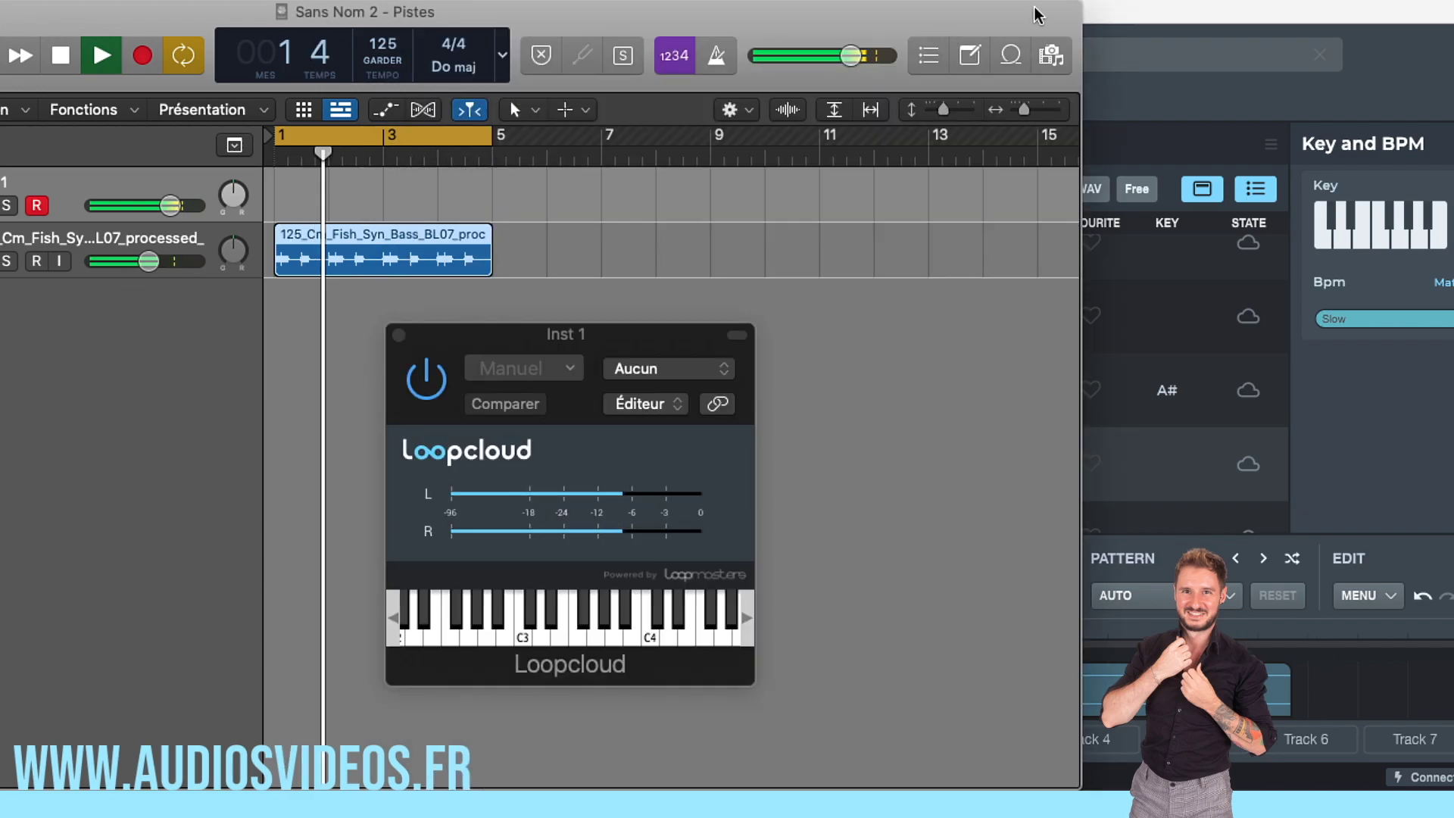
click(1140, 11)
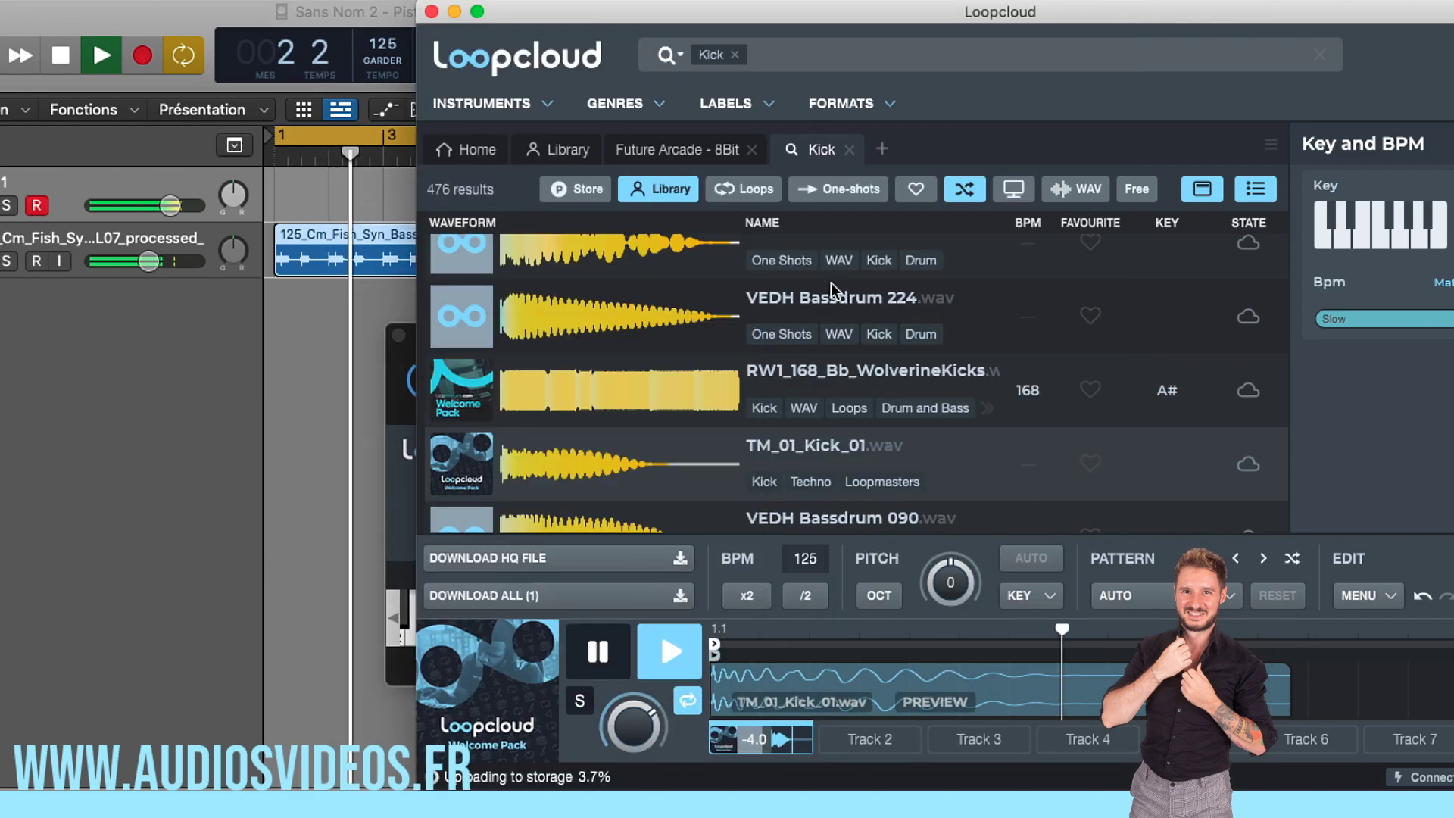
click(339, 340)
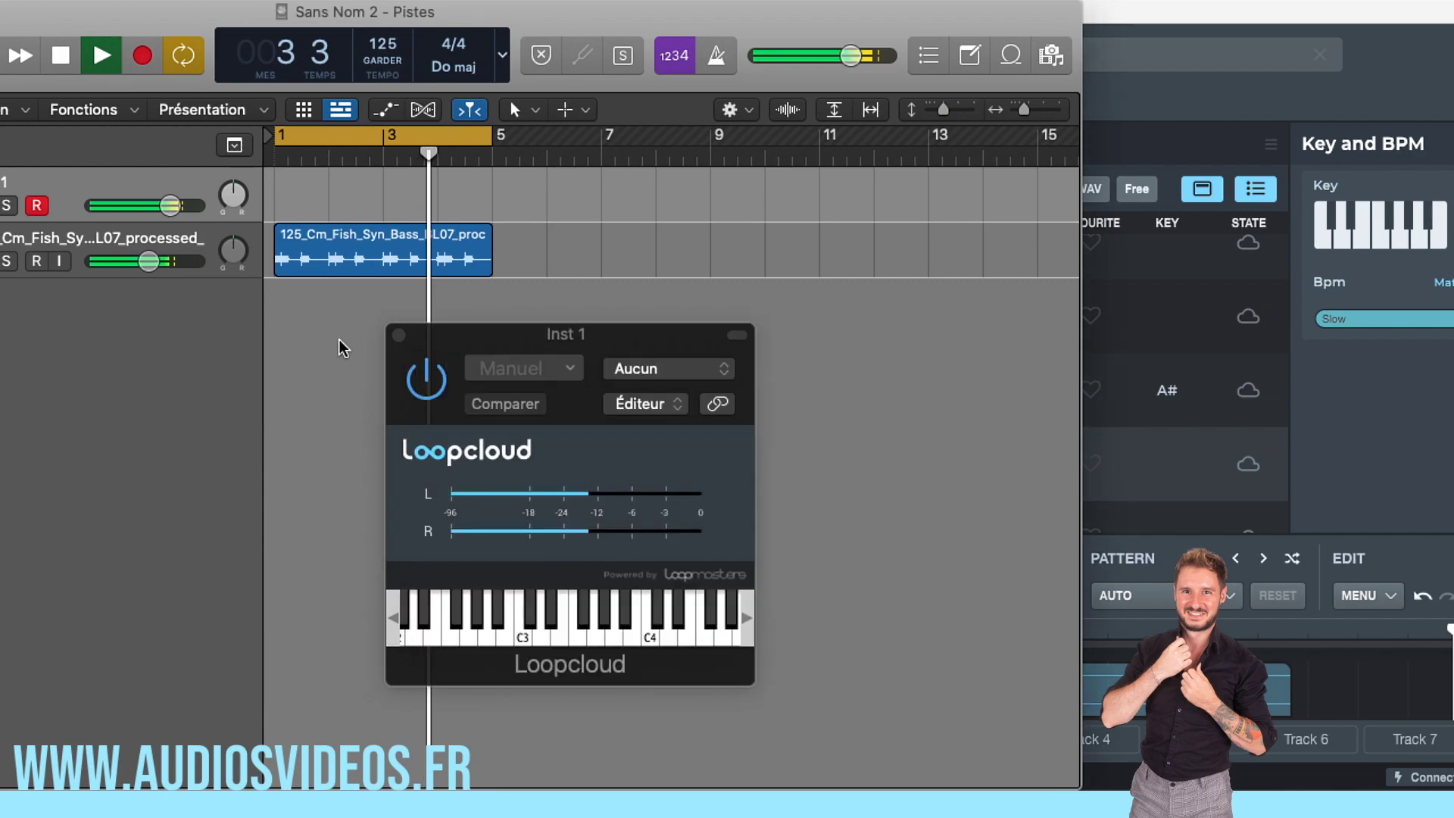
key(space)
Add the processed TM_01_Kick_01 at bar 1 on a new audio track in Logic and loop it up to bar 5
click(1167, 11)
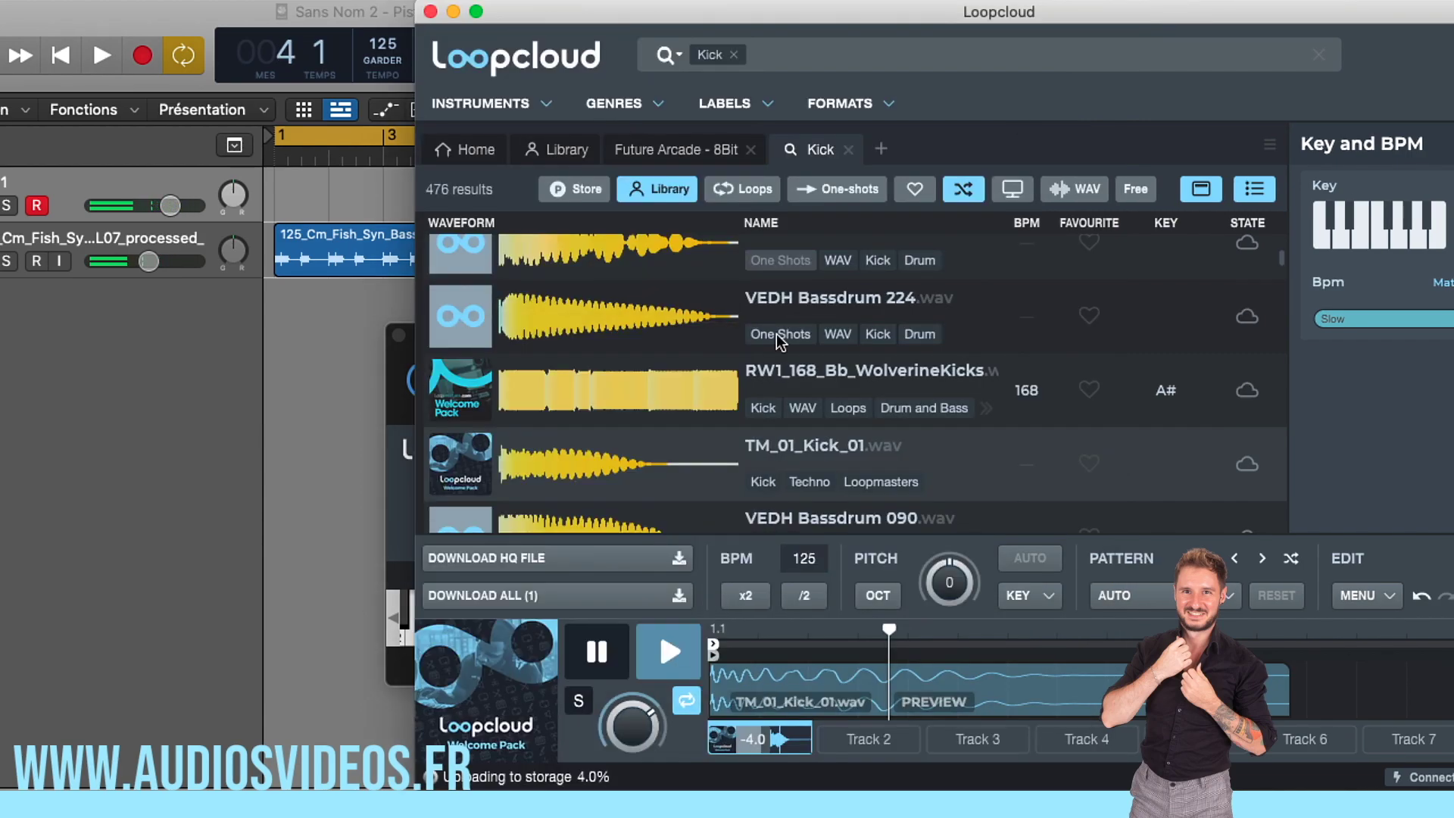
click(591, 594)
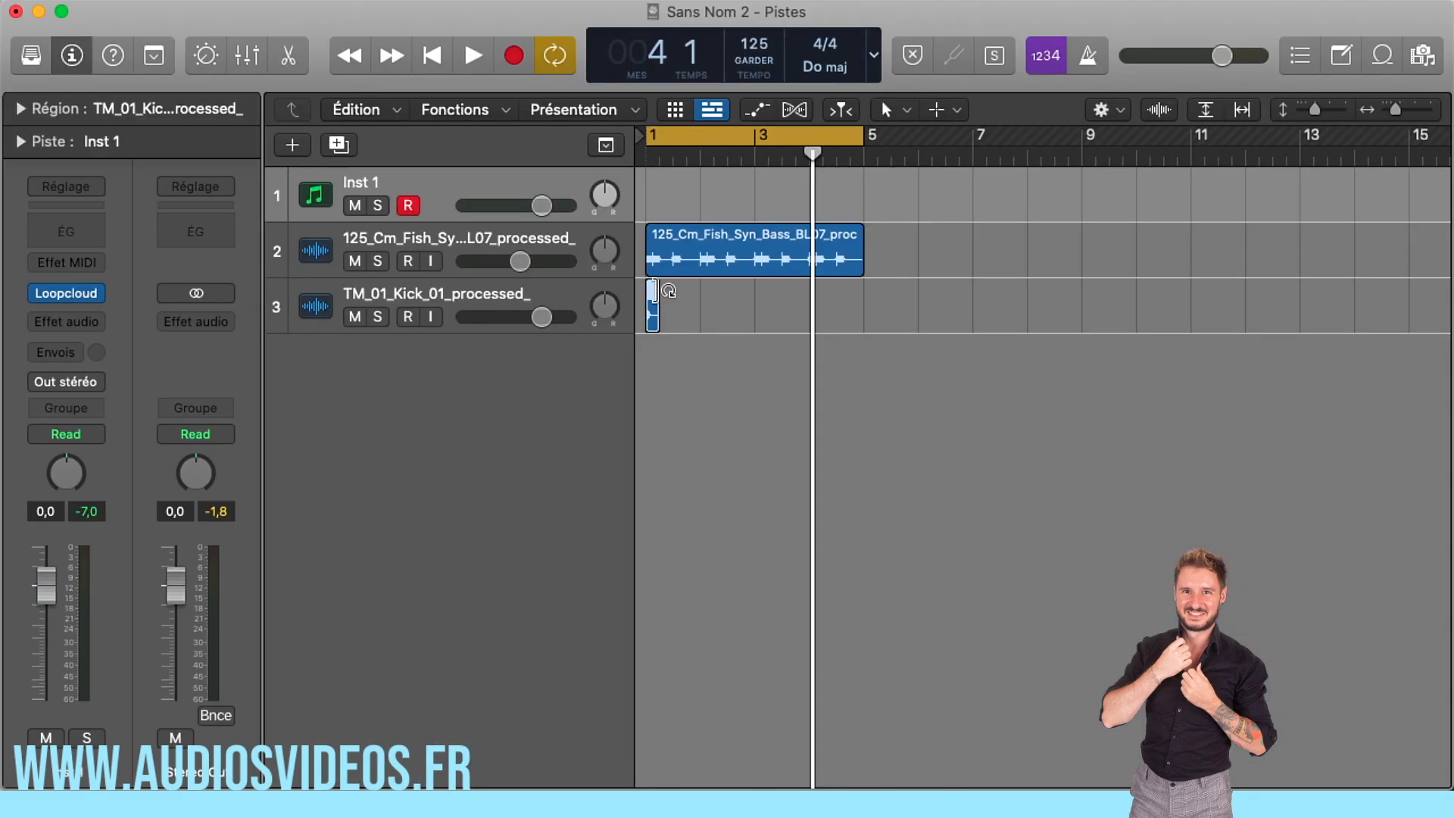
drag(661, 292, 866, 326)
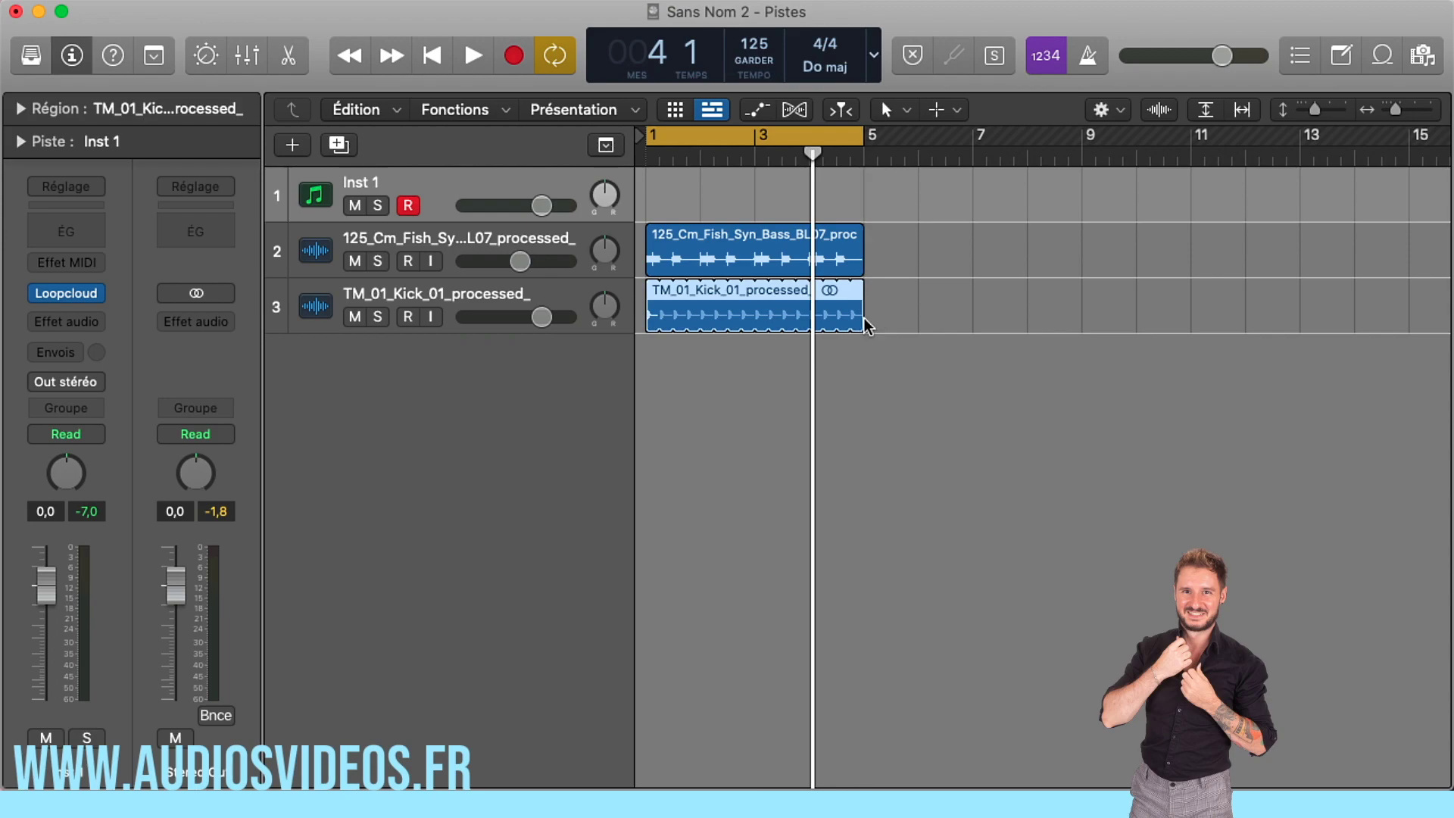
Play the looped kick with the bass in Logic and lower the bass loop track's volume slightly
key(z)
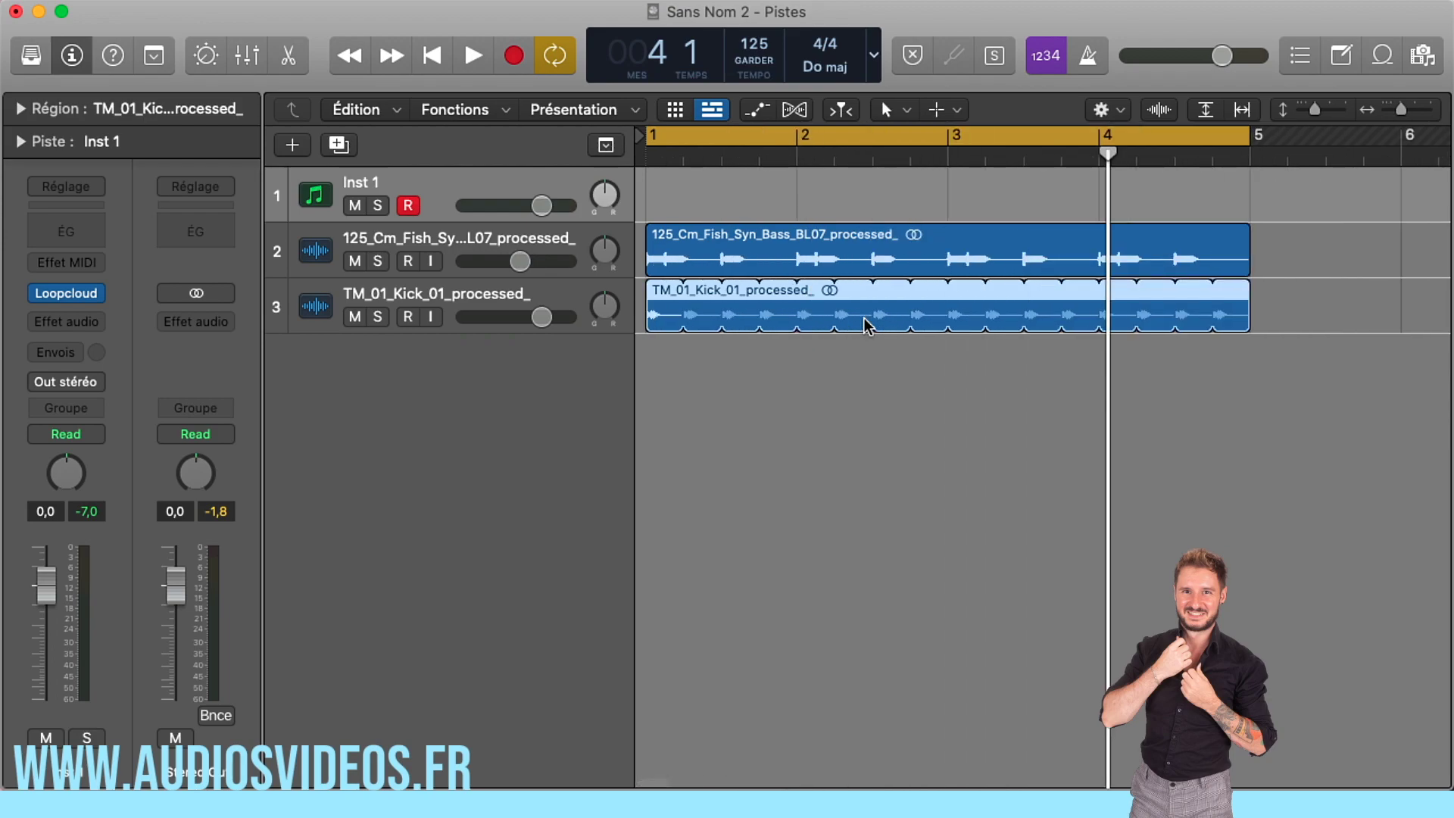
key(space)
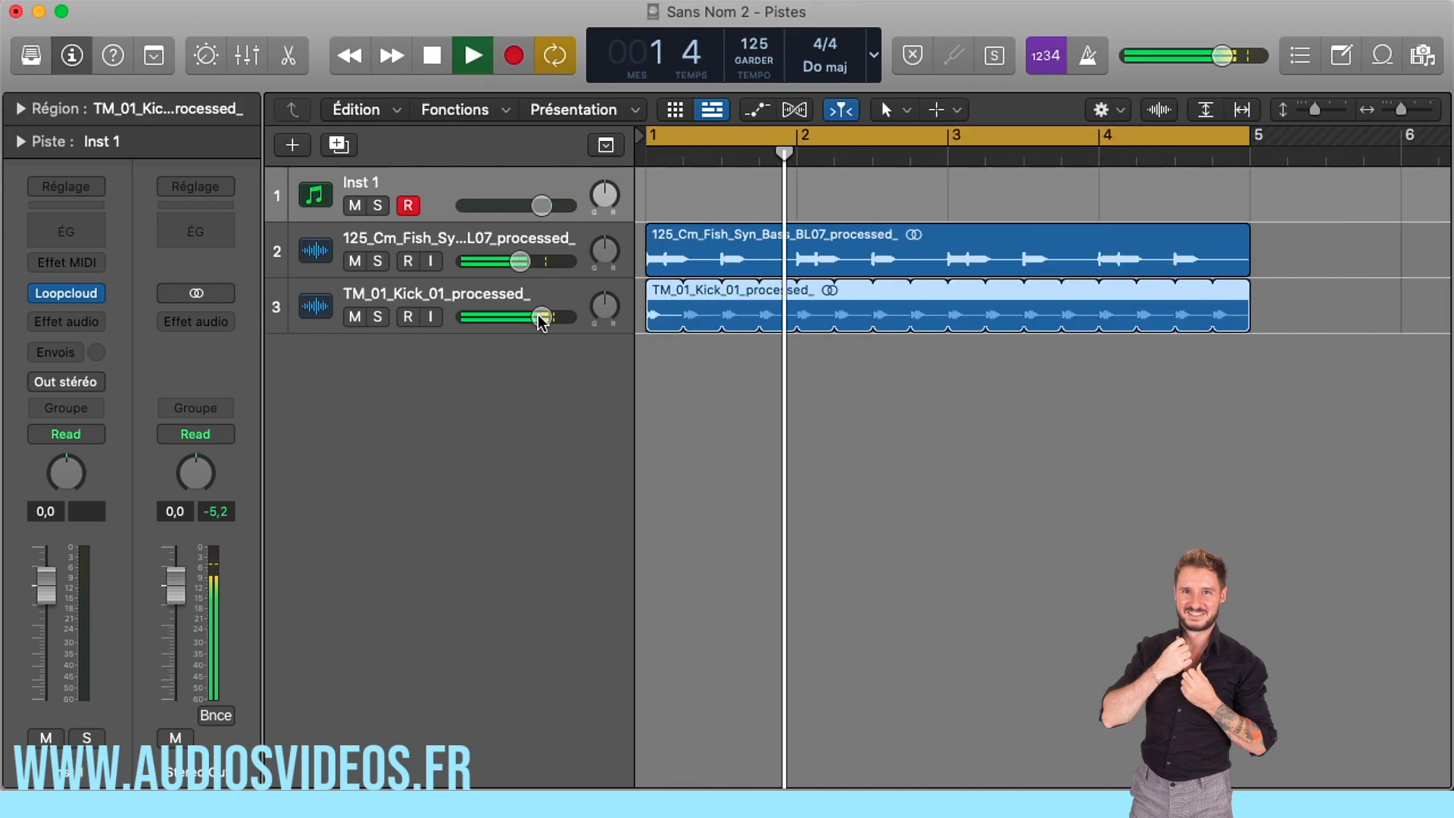
drag(516, 256, 512, 257)
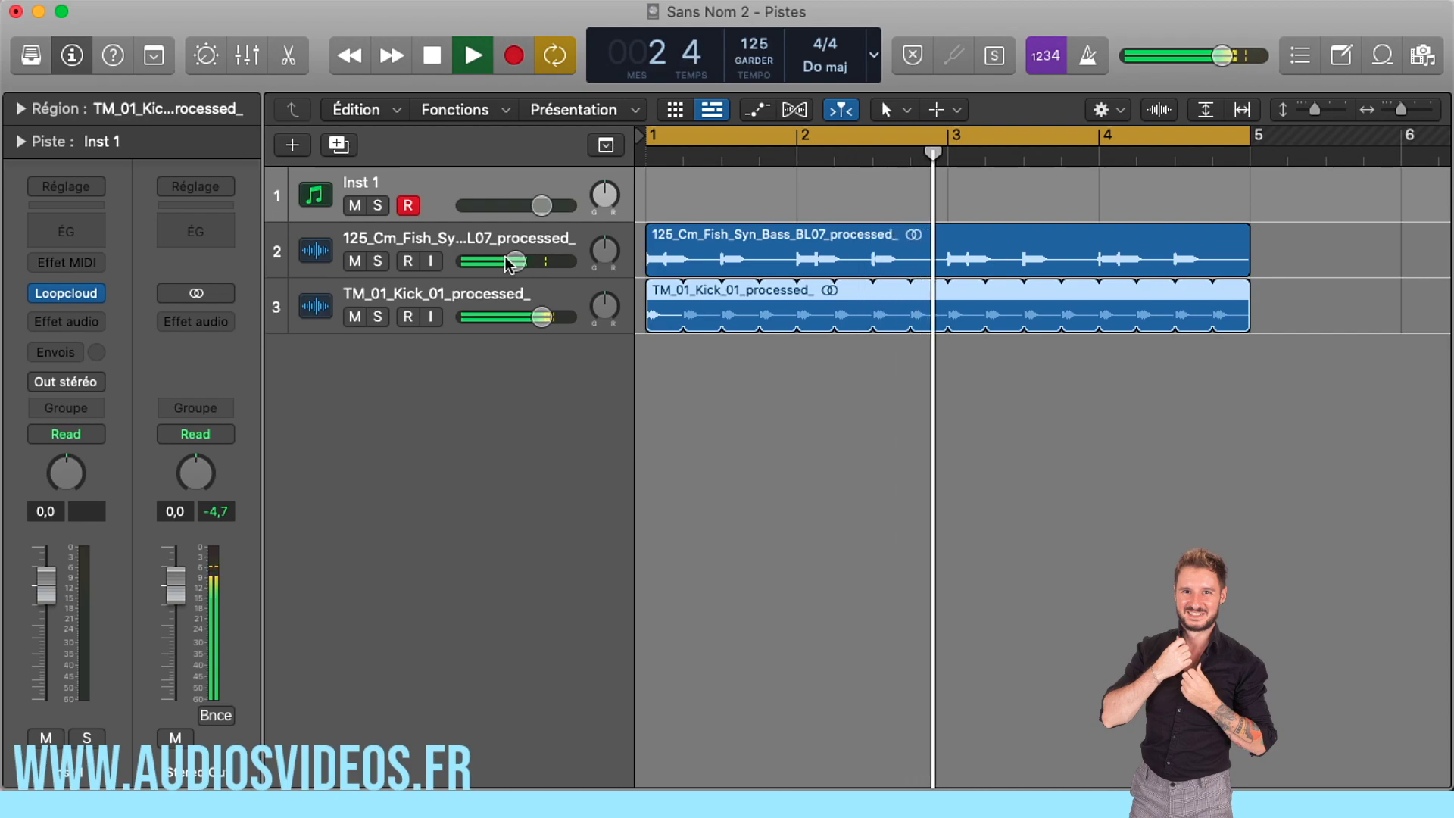
key(space)
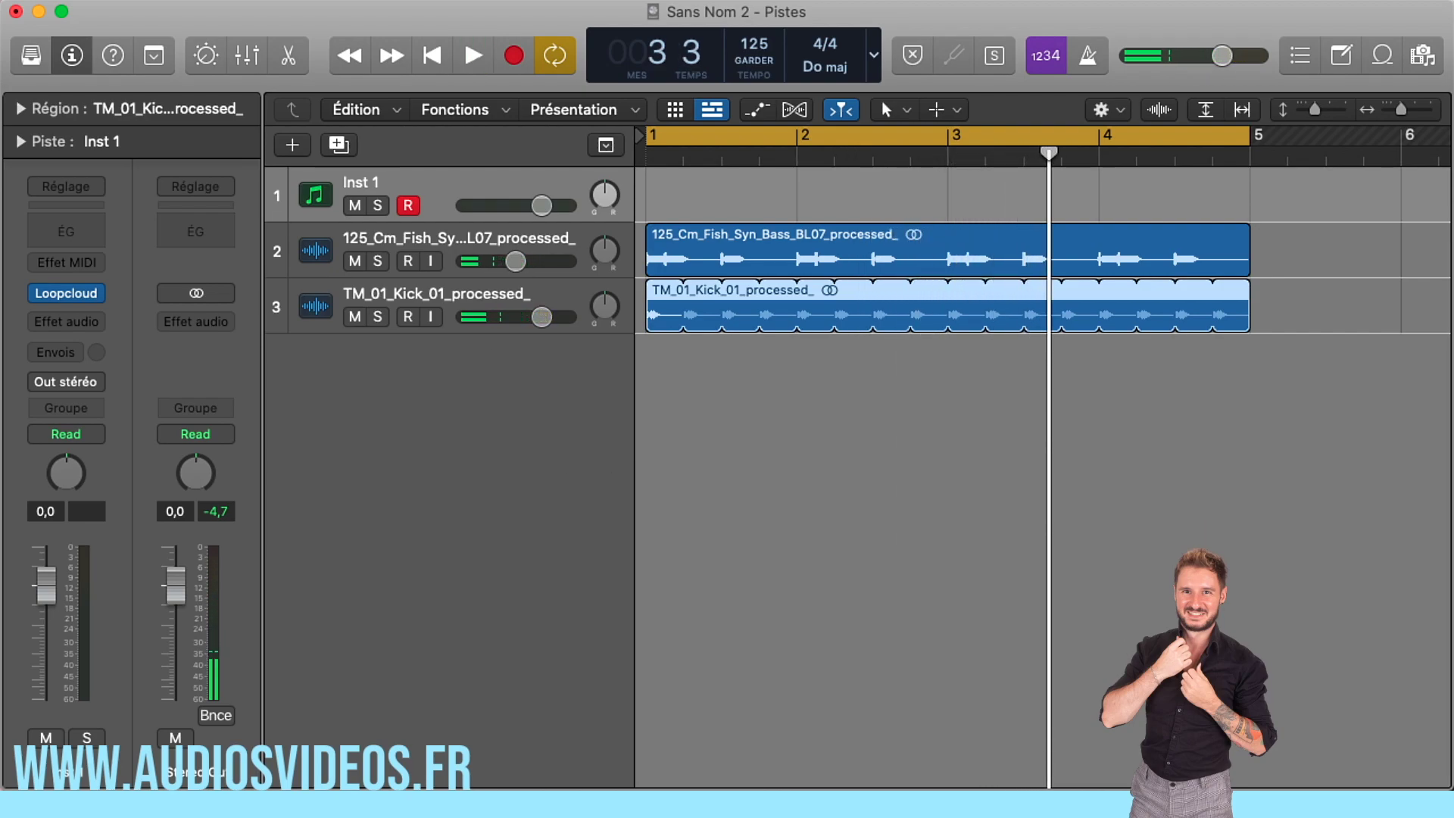
Switch back to Loopcloud and preview the dm02_808_kickdrum_014_drive4 sample among the kicks
key(super+Tab)
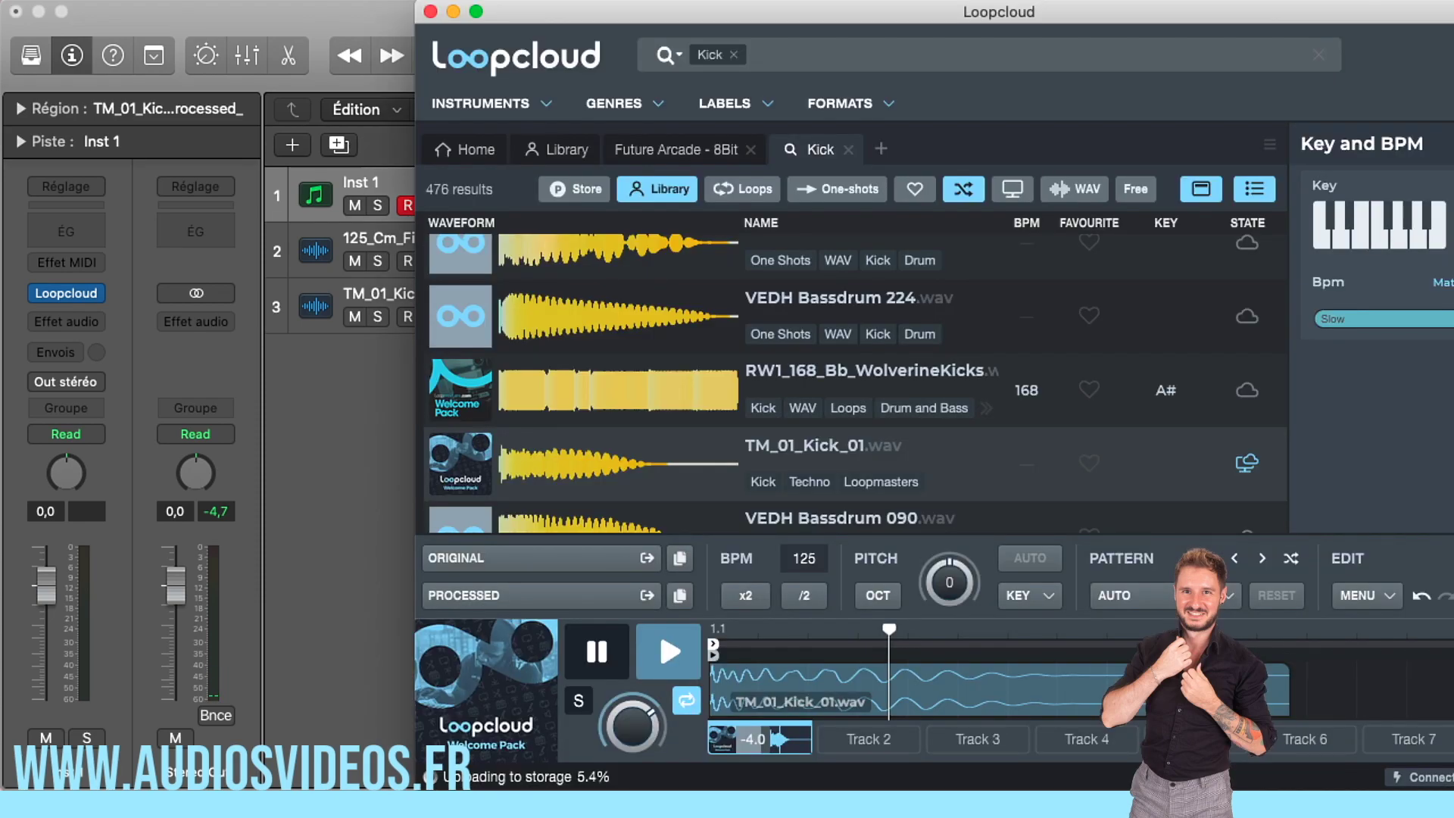
scroll(820, 425, down, 10)
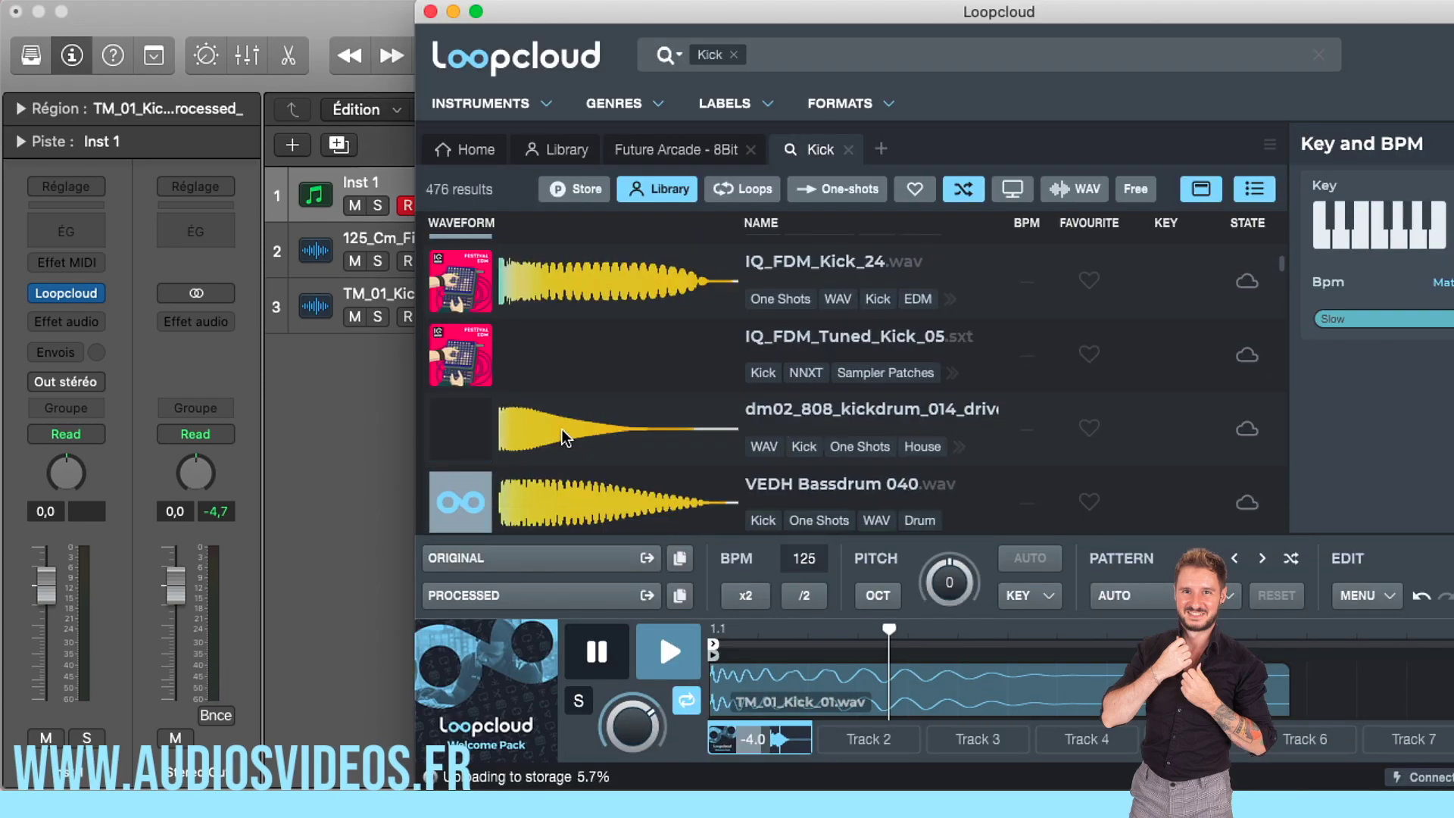
click(561, 429)
Replace the Kick search term with the Clap instrument in the library
click(734, 55)
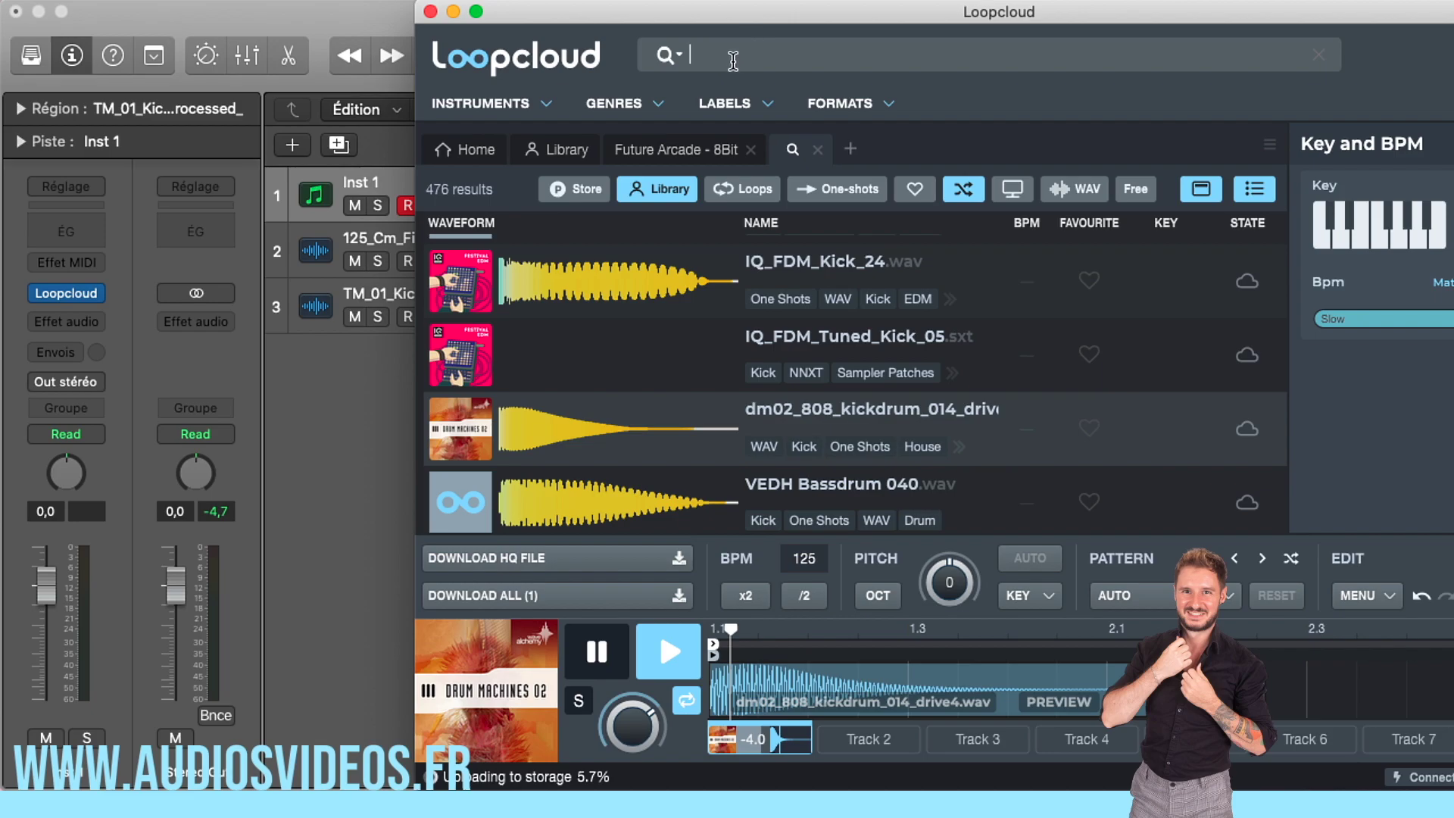
text(cla))
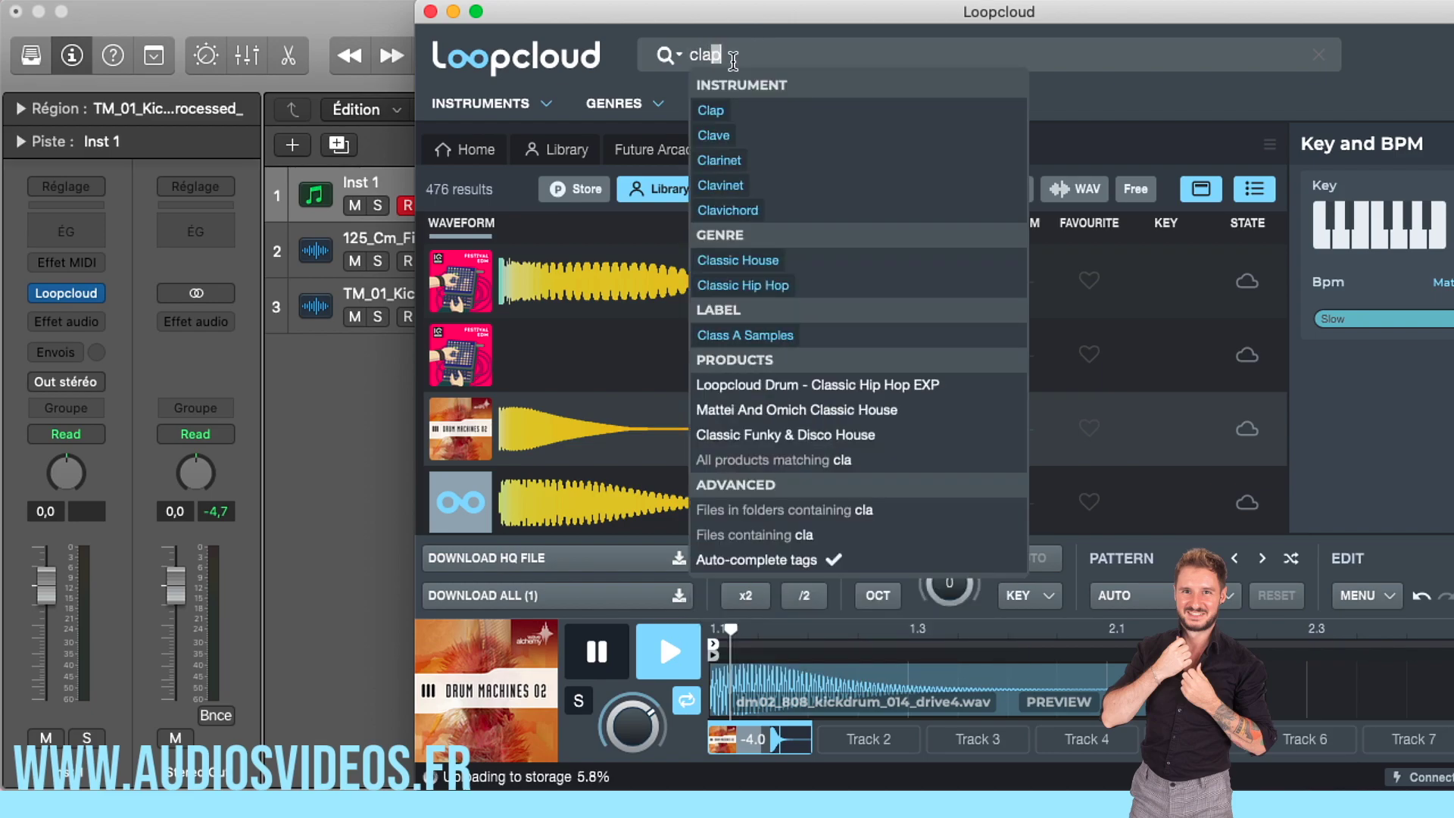
key(BackSpace)
text(p)
click(727, 111)
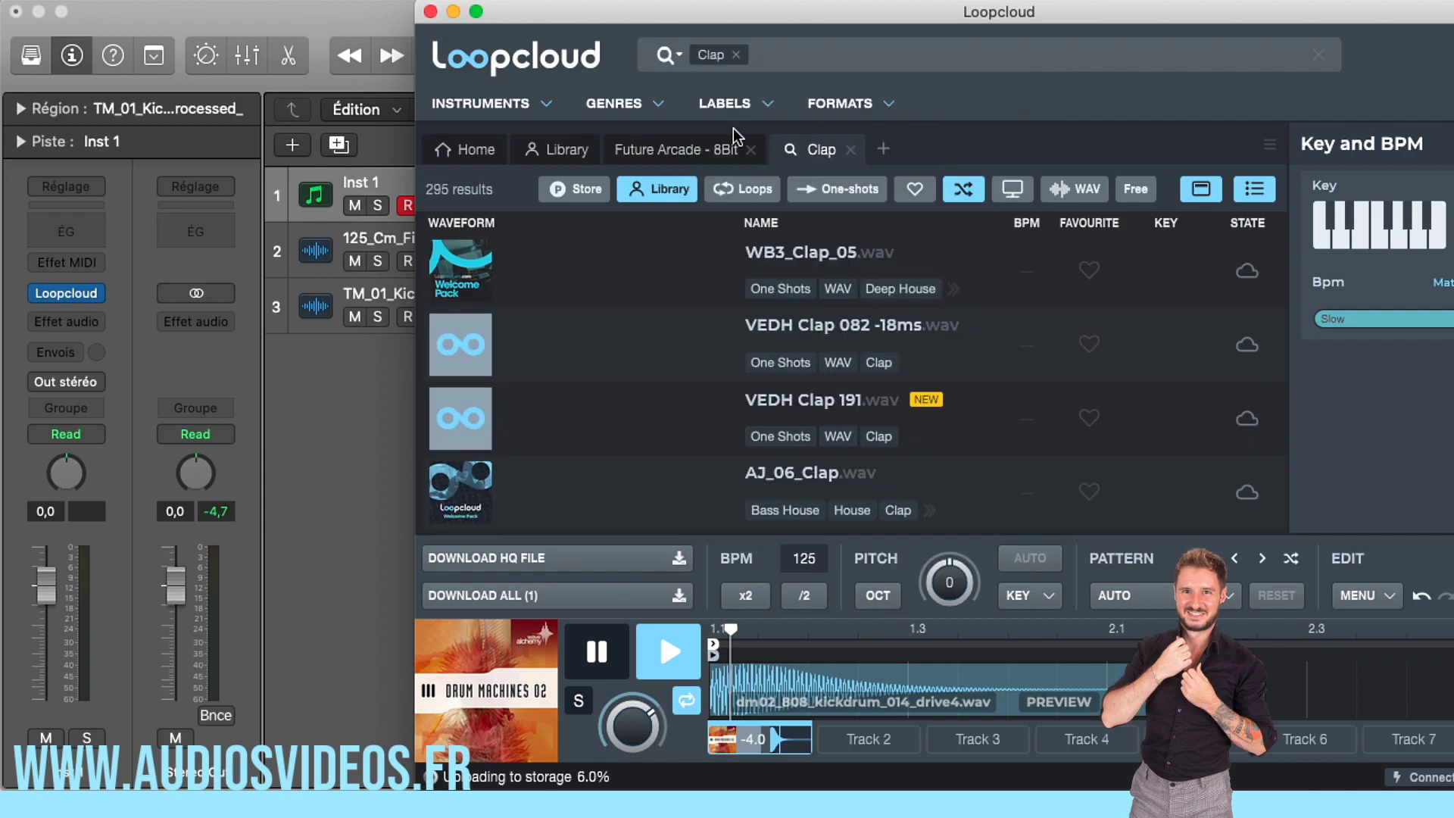
Load and preview the VEDH Clap 166 -10ms one-shot, and move the Loopcloud window to reveal its pattern controls
click(633, 337)
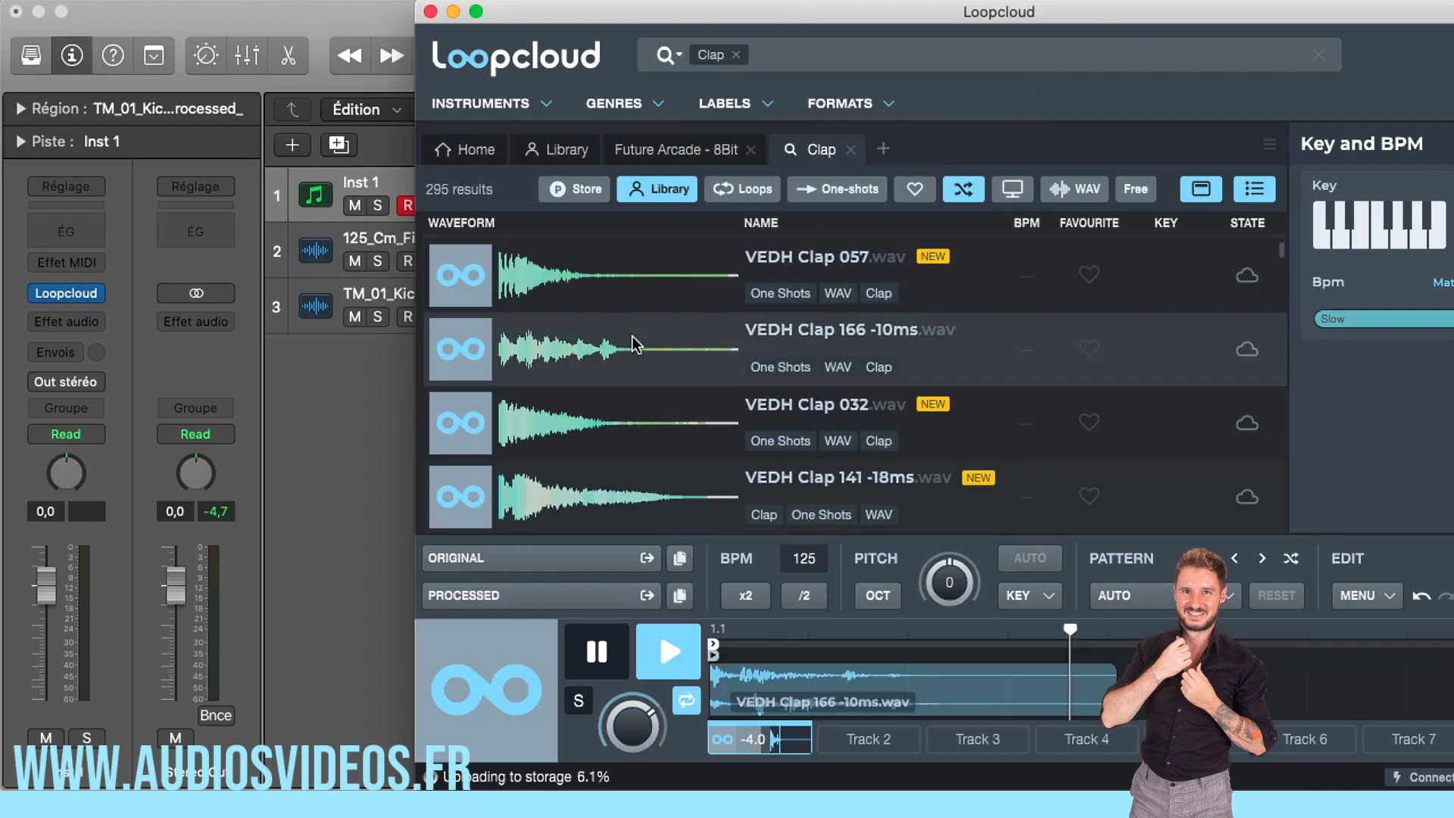
click(671, 651)
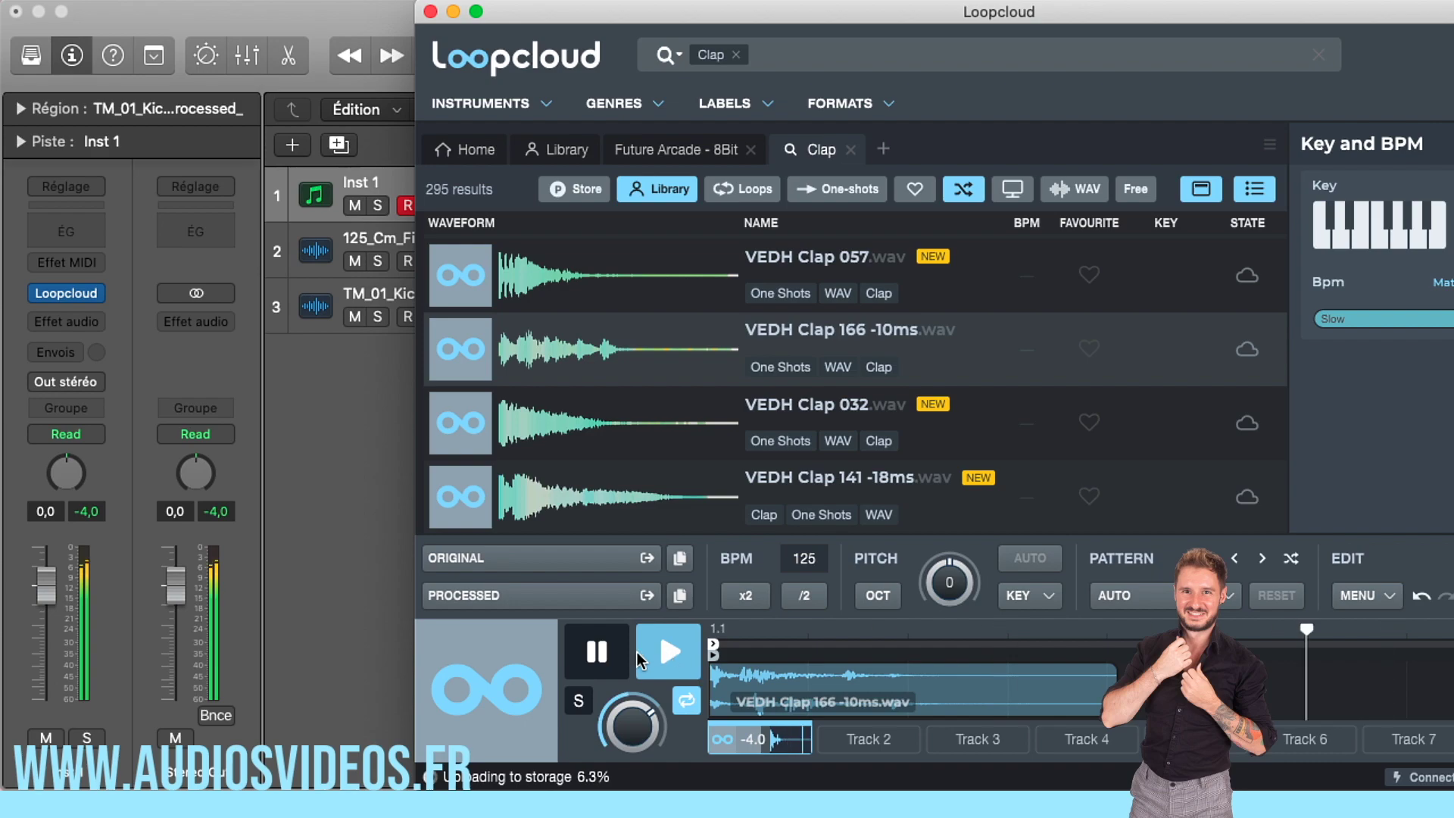
drag(896, 14, 631, 16)
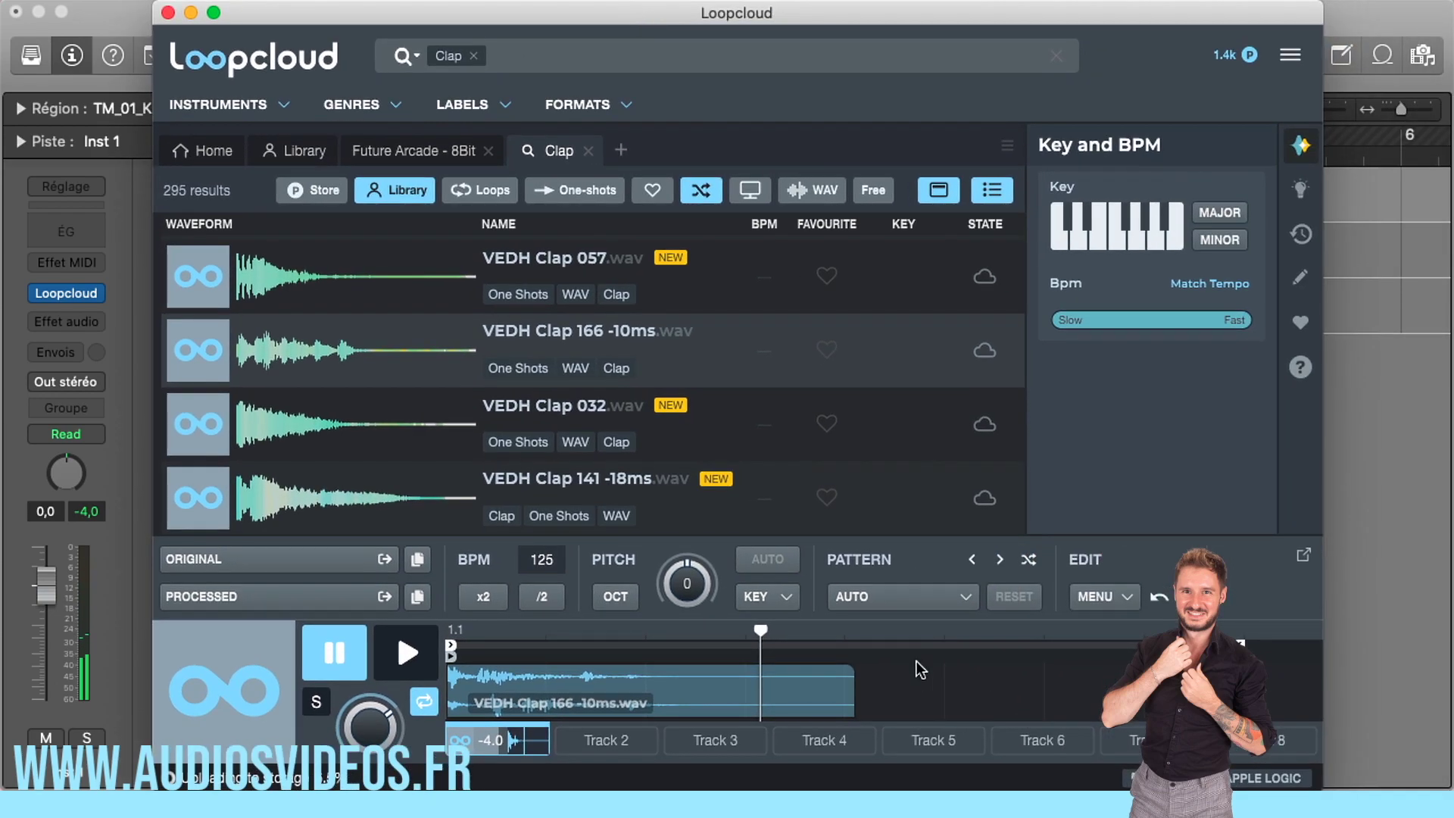
Apply the Moombah Snare pattern from the Snares and Claps factory presets to the clap and preview it
click(894, 599)
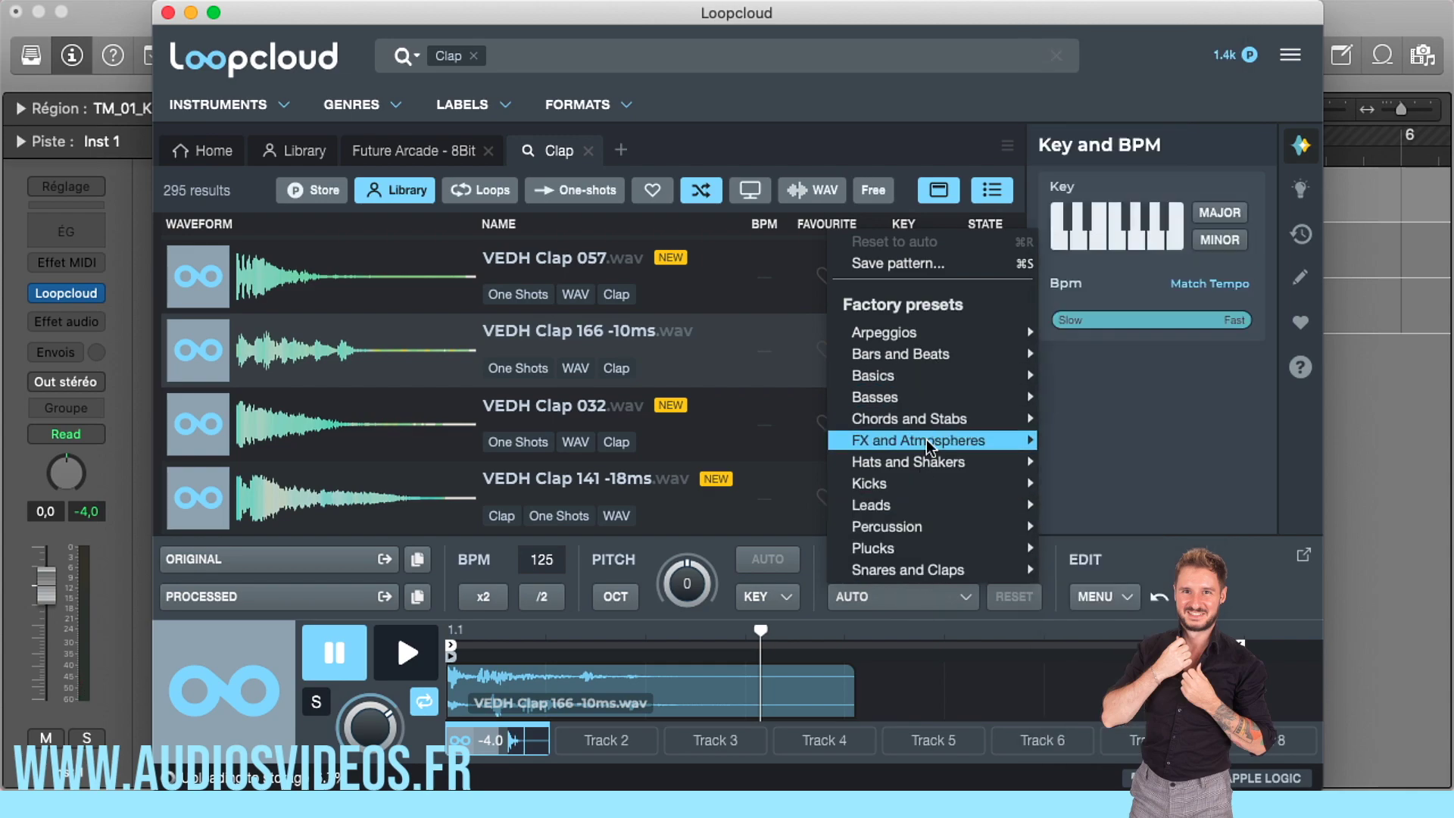
mouse_move(925, 460)
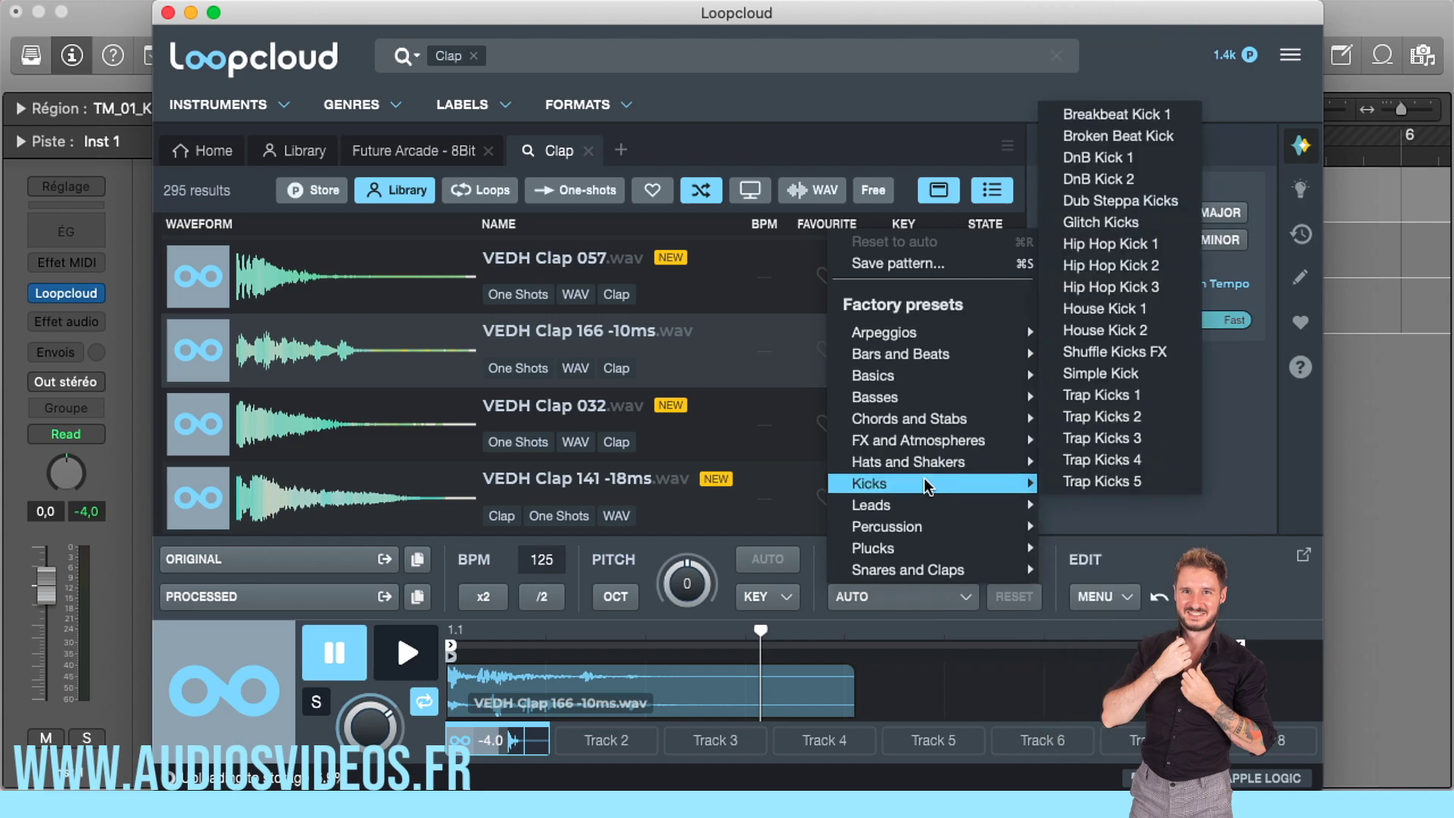
mouse_move(916, 506)
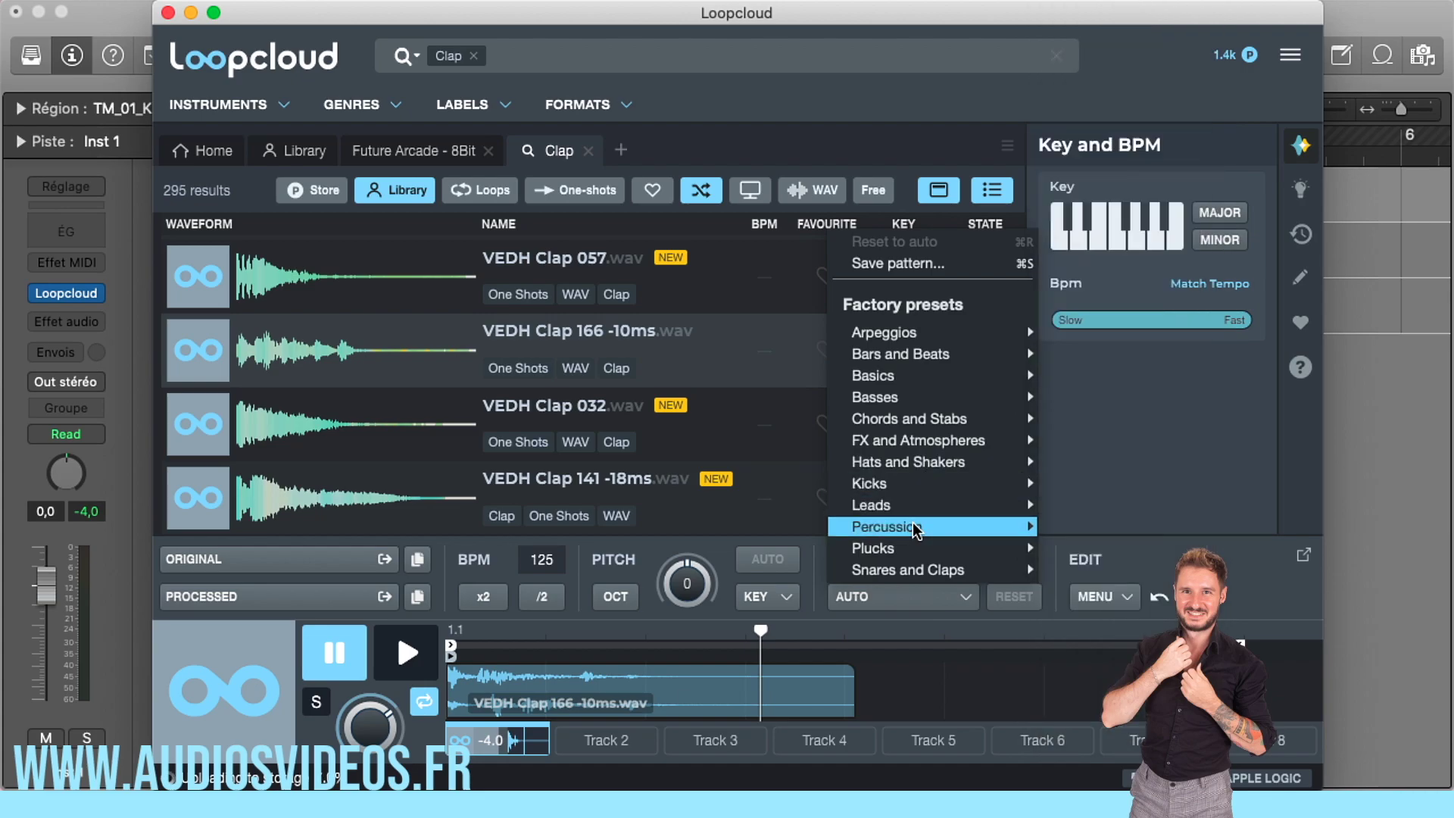
mouse_move(907, 570)
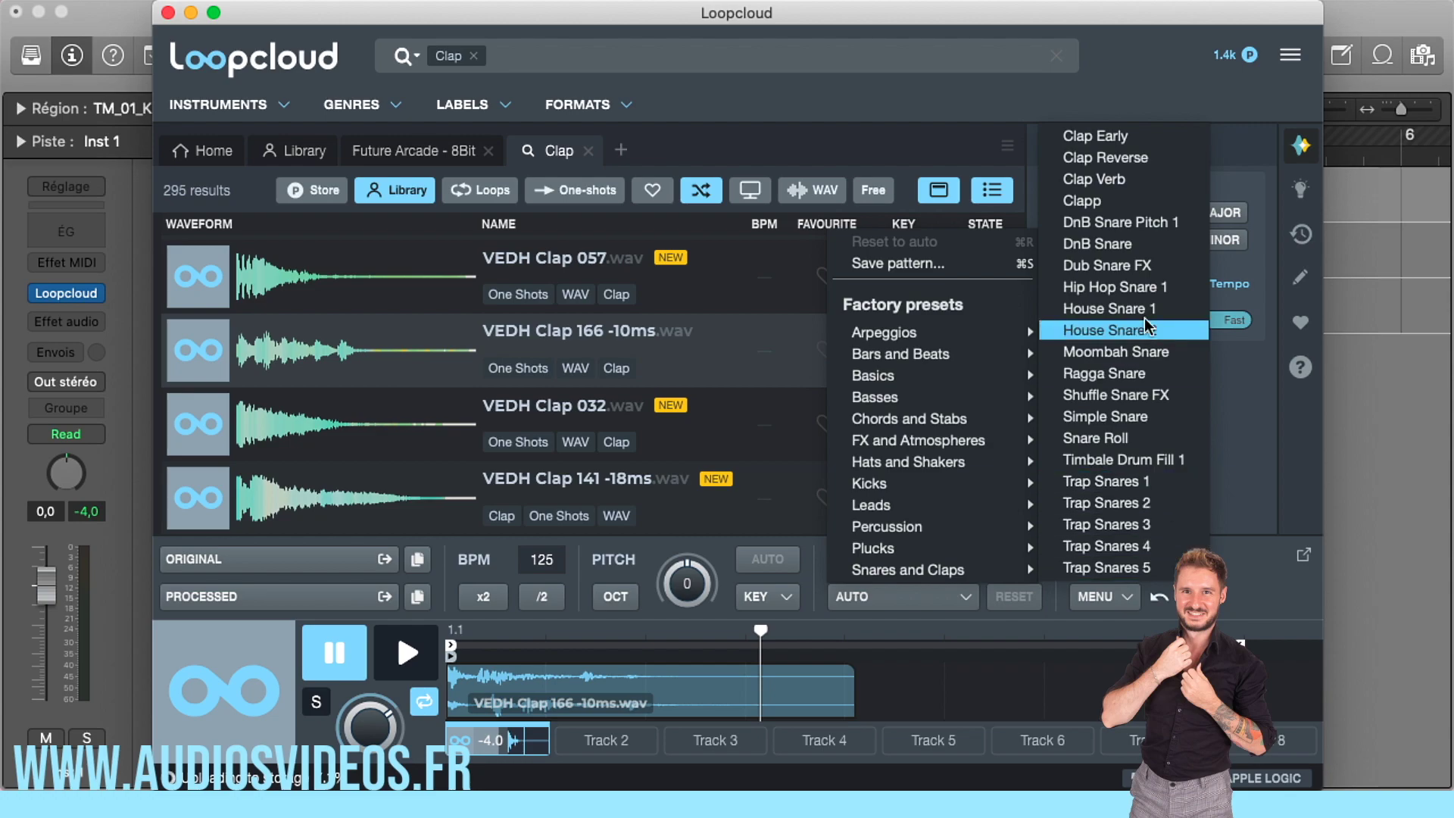
click(1124, 352)
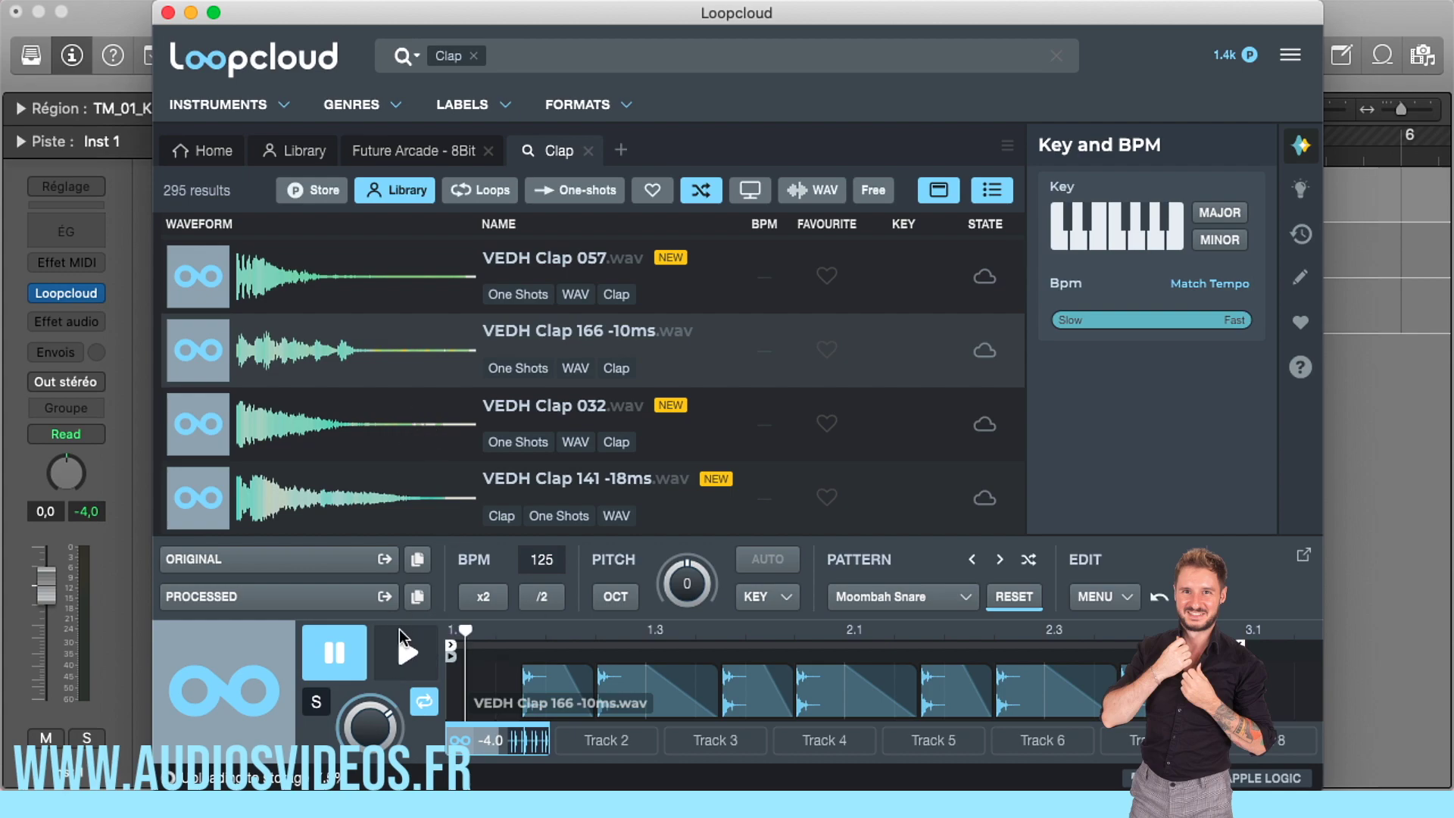
click(407, 653)
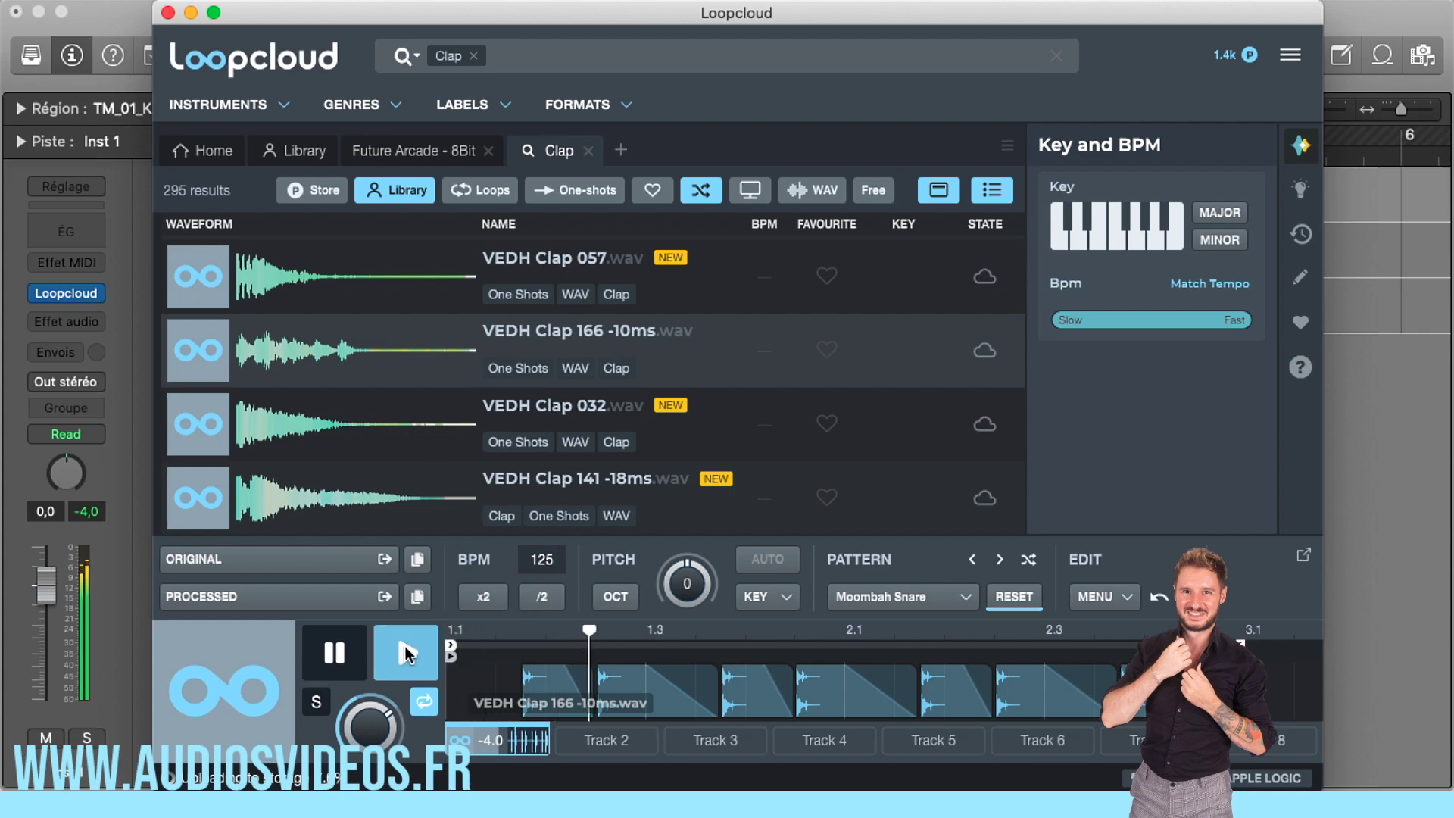
Stop the clap preview, place the processed VEDH Clap 166 -10ms on a new Logic track at bar 1, and hide the inspector
click(334, 653)
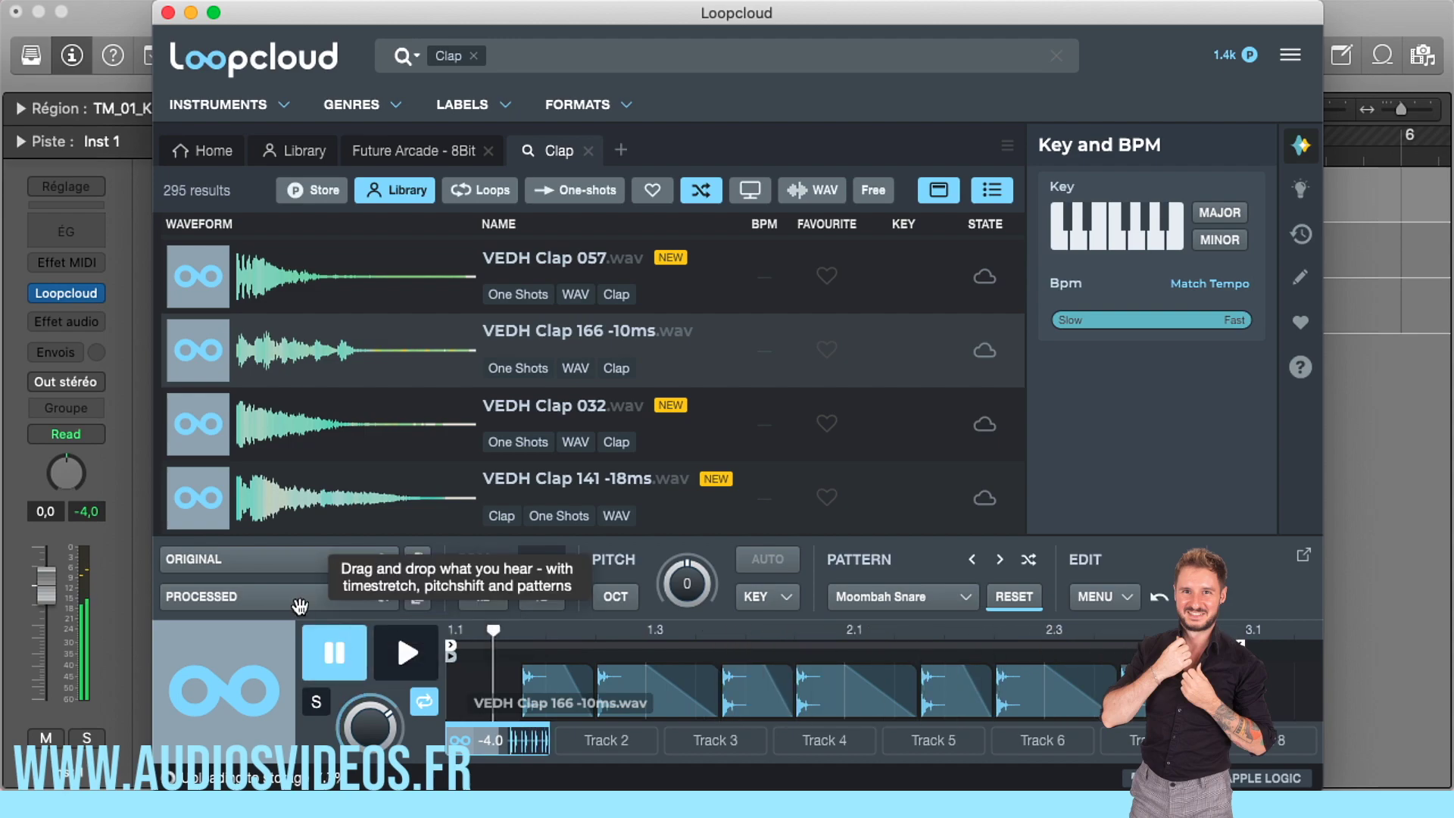
drag(598, 20, 873, 36)
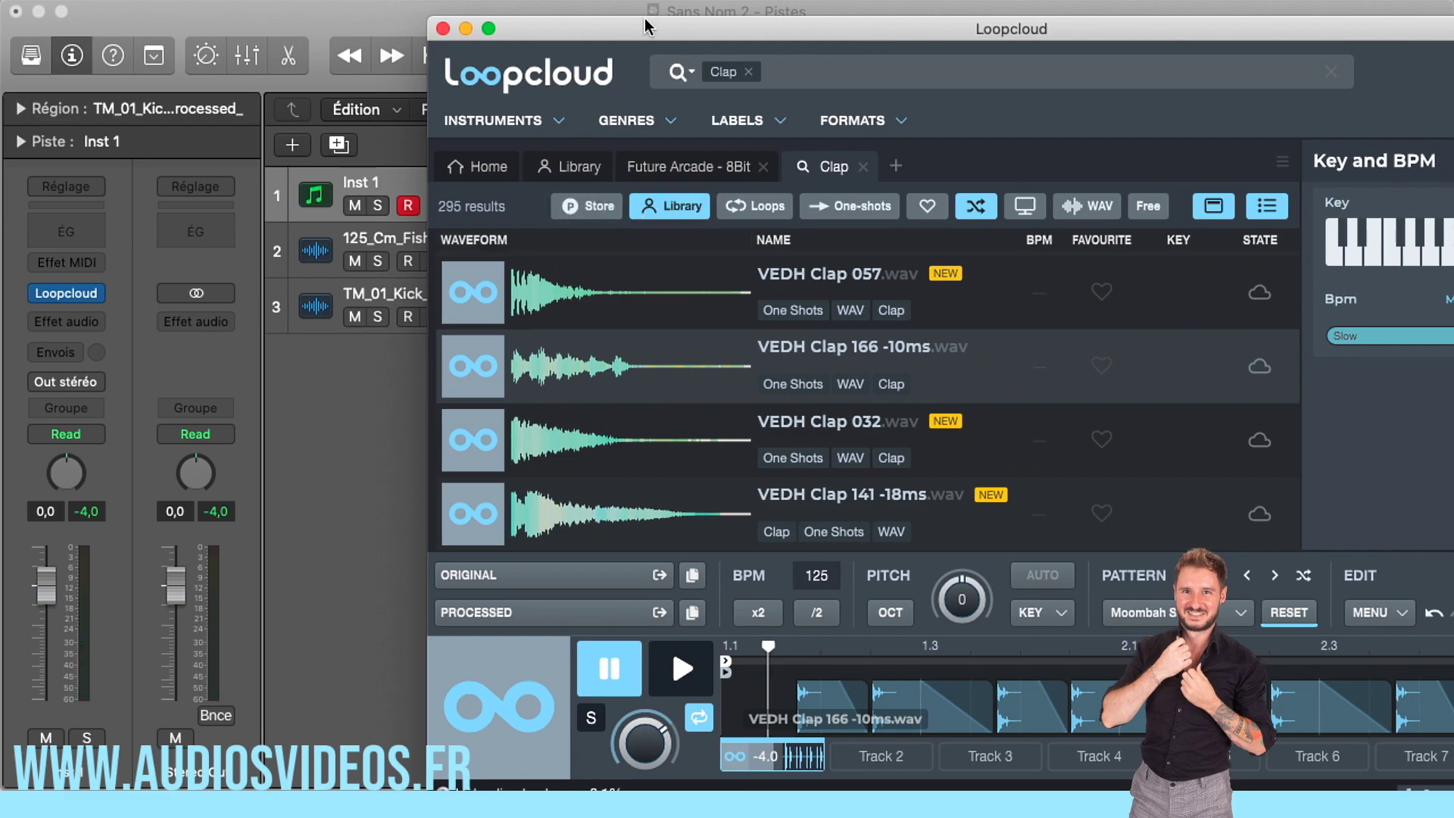
drag(641, 31, 824, 34)
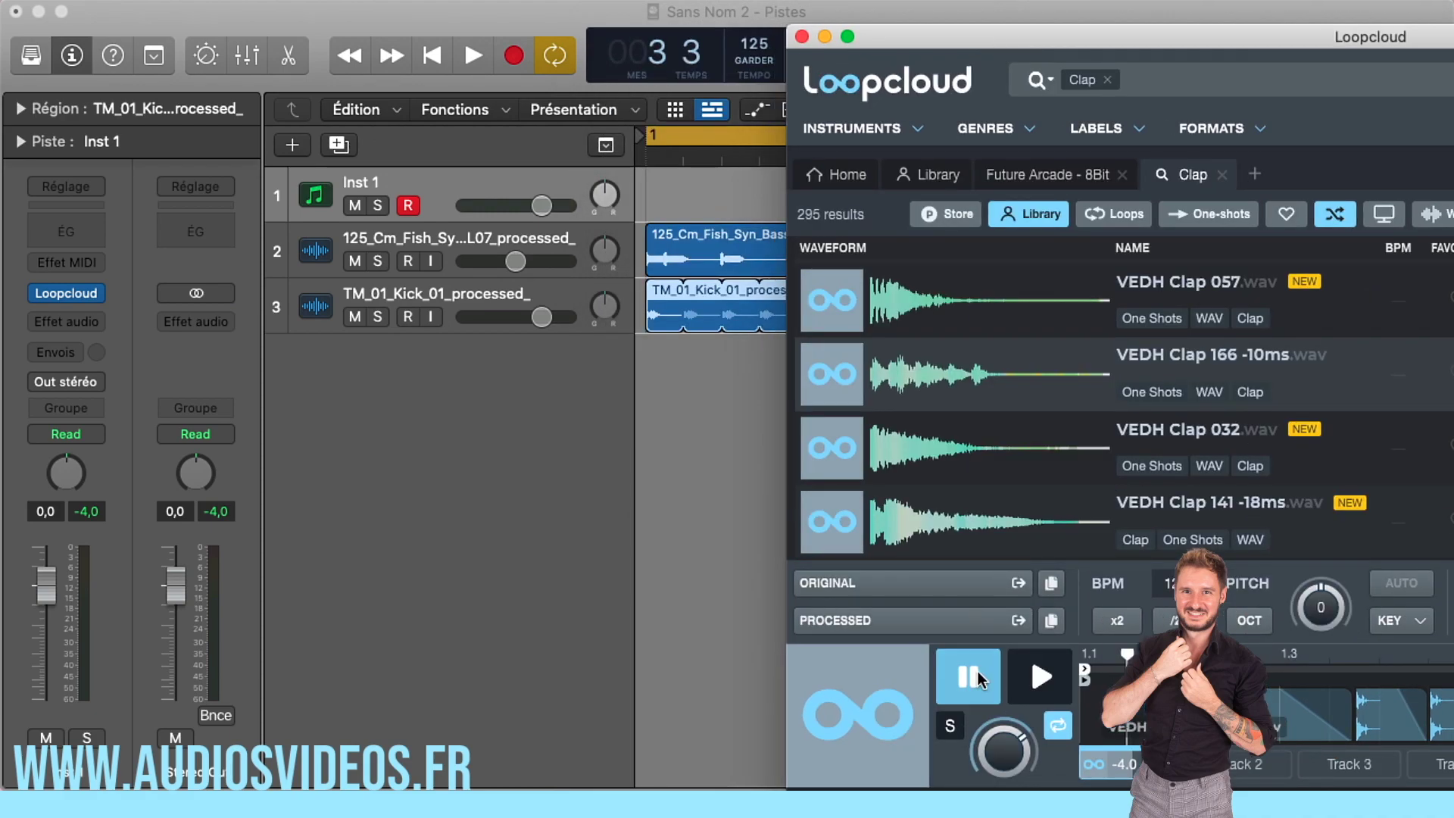
drag(968, 625, 643, 422)
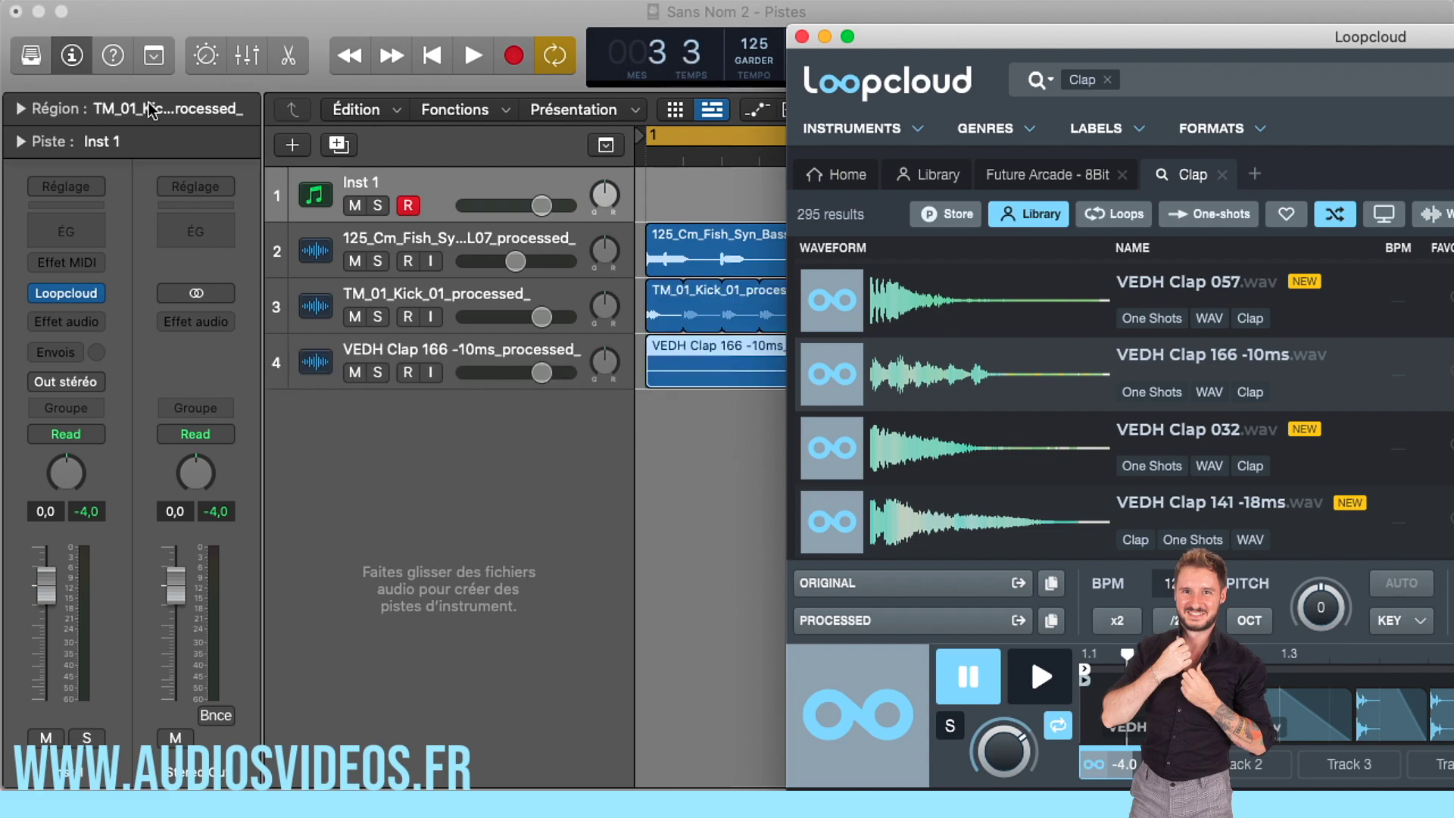
click(66, 59)
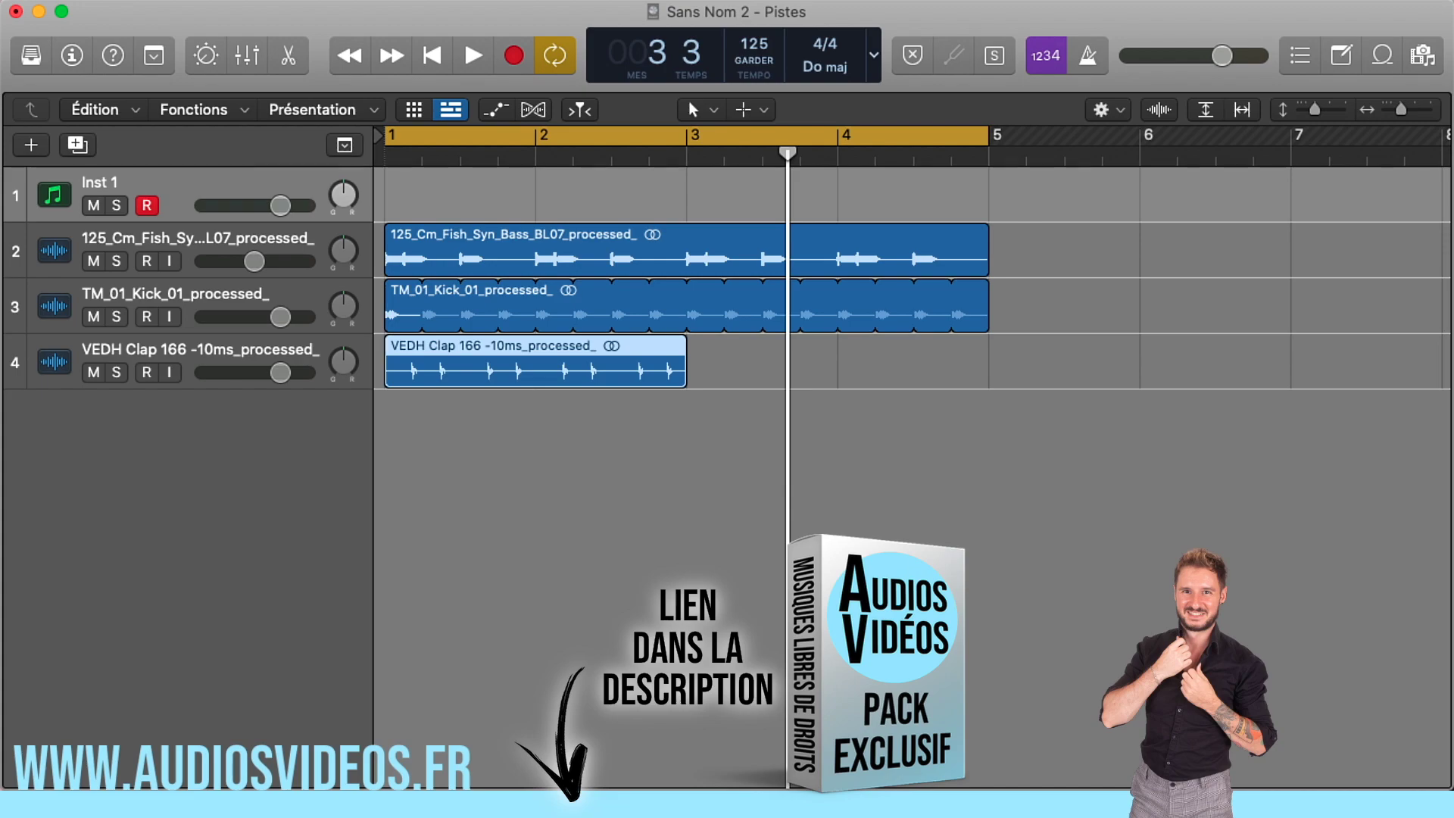
Place the original VEDH Clap 166 -10ms from Loopcloud on a new Logic track at bar 1, and remove that track
key(super+Tab)
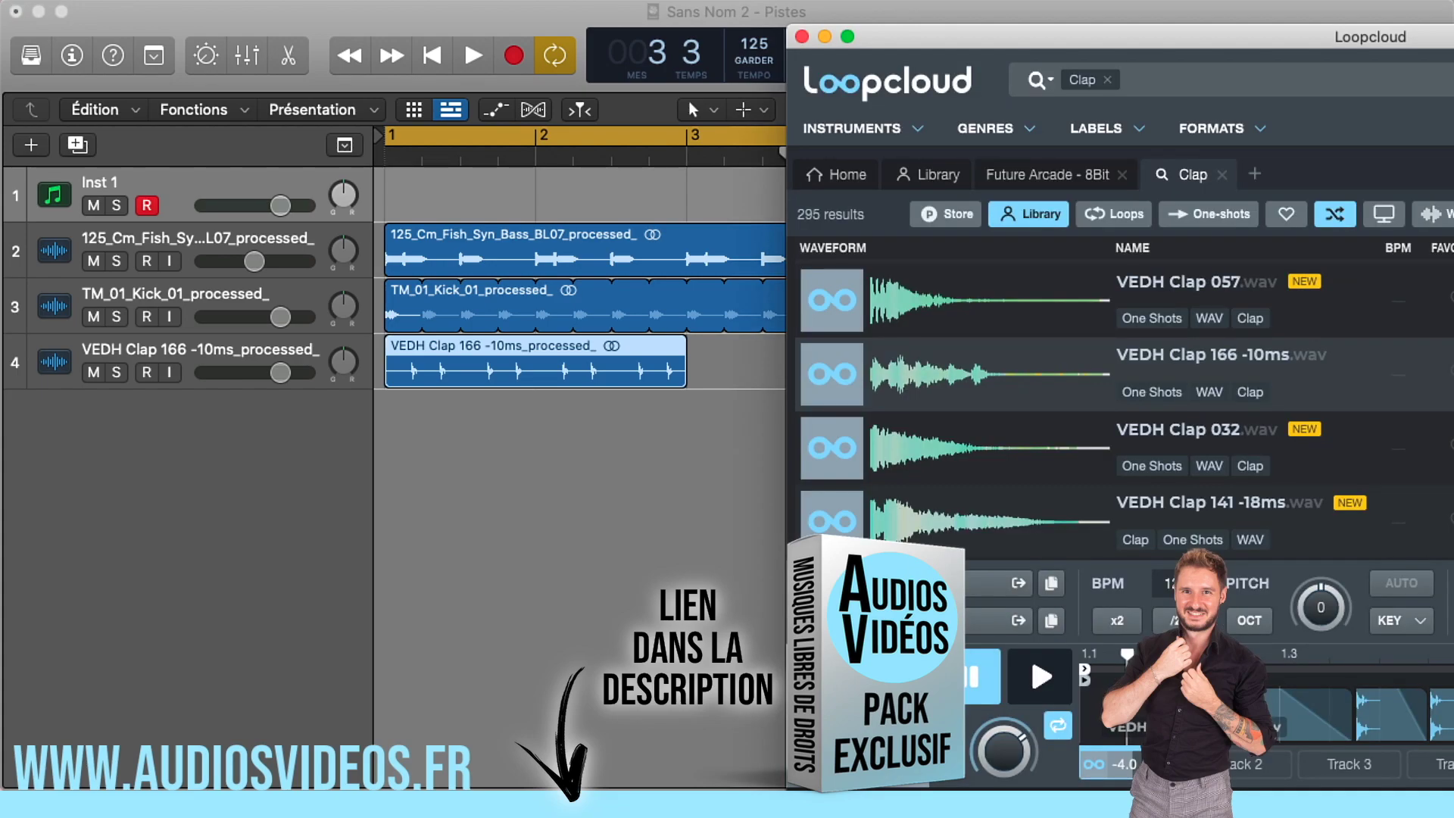
scroll(945, 539, down, 1)
mouse_move(871, 620)
mouse_down()
mouse_move(348, 367)
mouse_move(336, 414)
mouse_move(407, 442)
mouse_move(369, 437)
mouse_move(387, 437)
mouse_up()
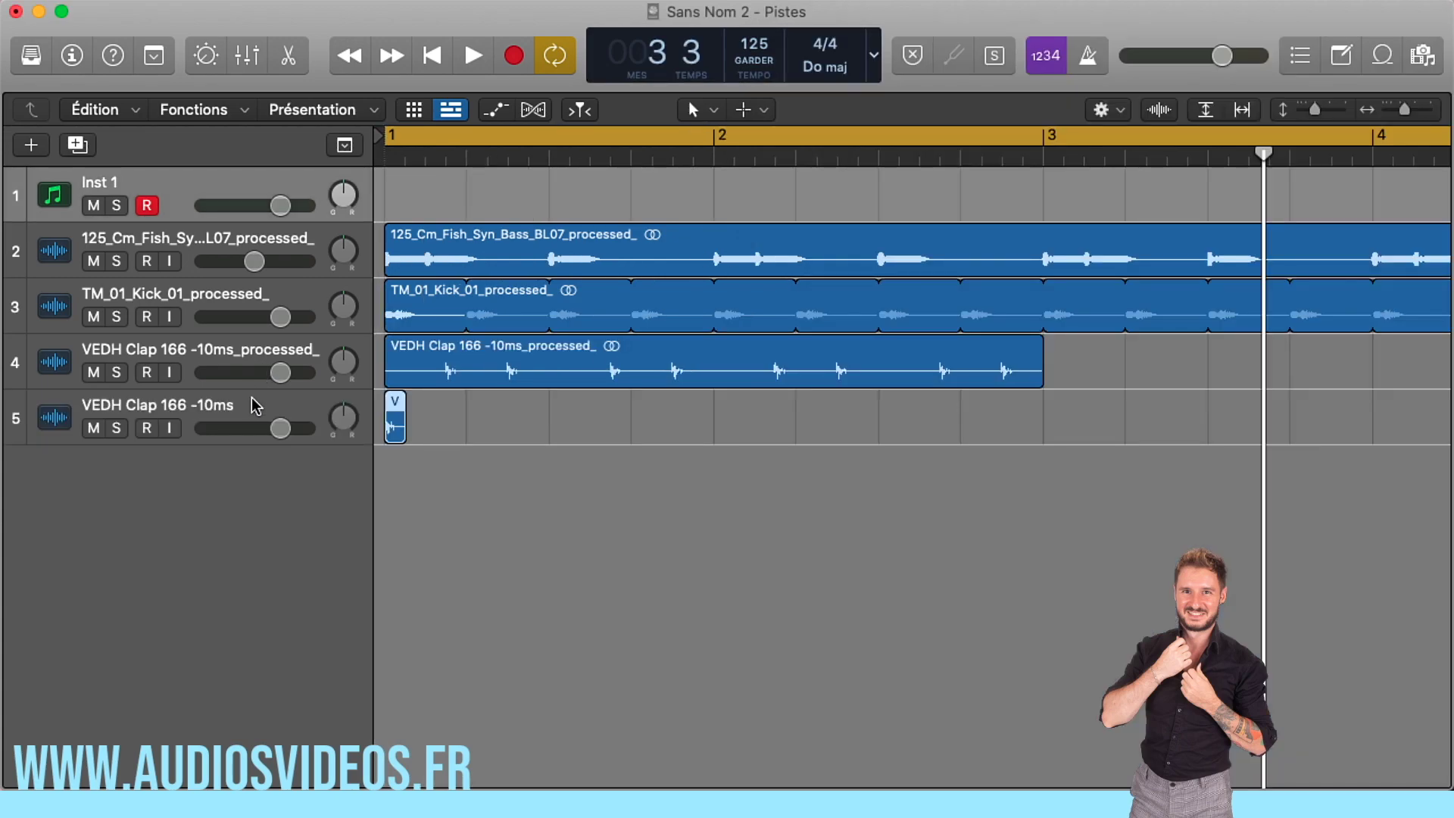
click(253, 399)
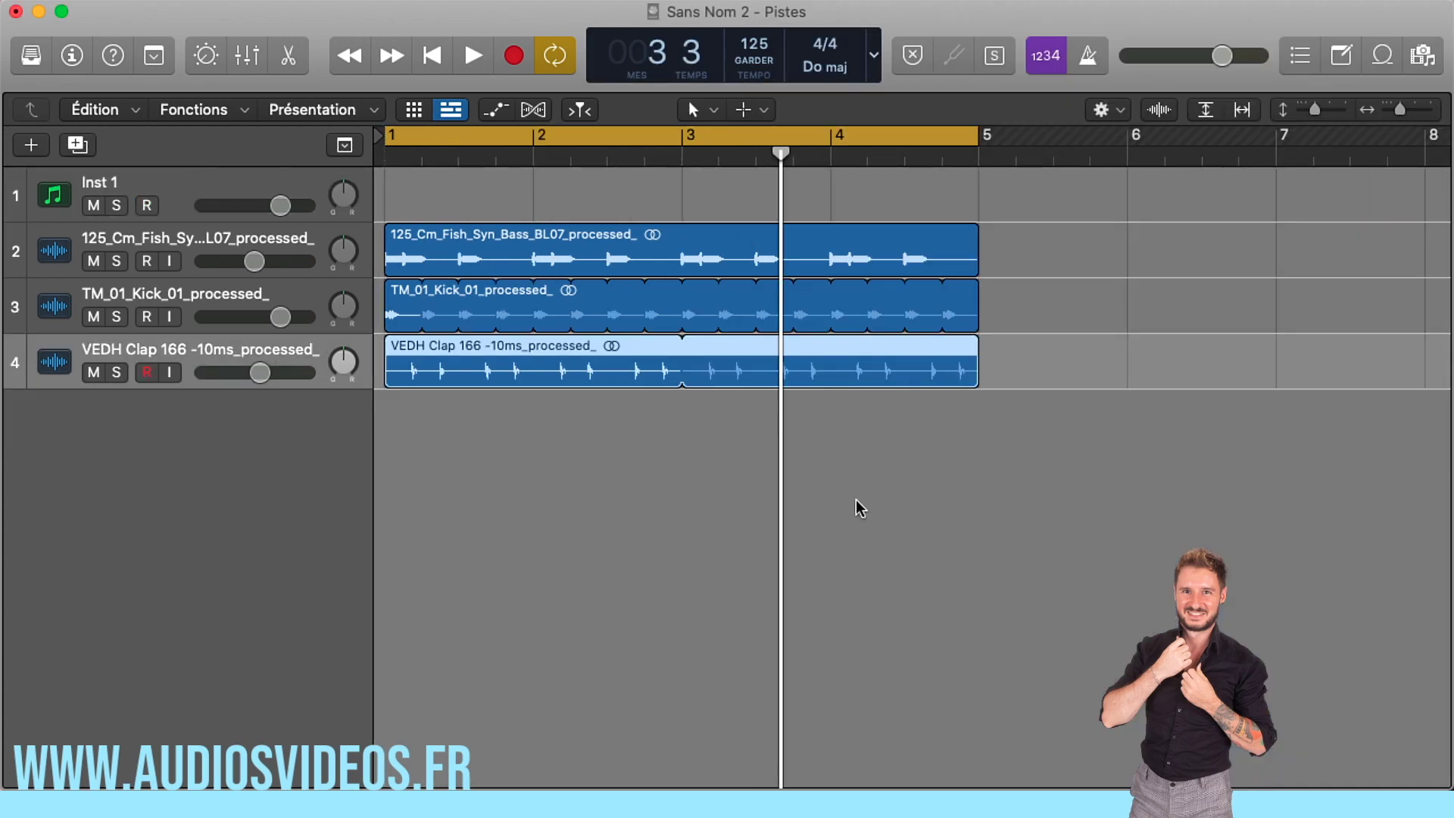
Deselect the clap region and listen to the bass, kick and clap arrangement in Logic
click(758, 532)
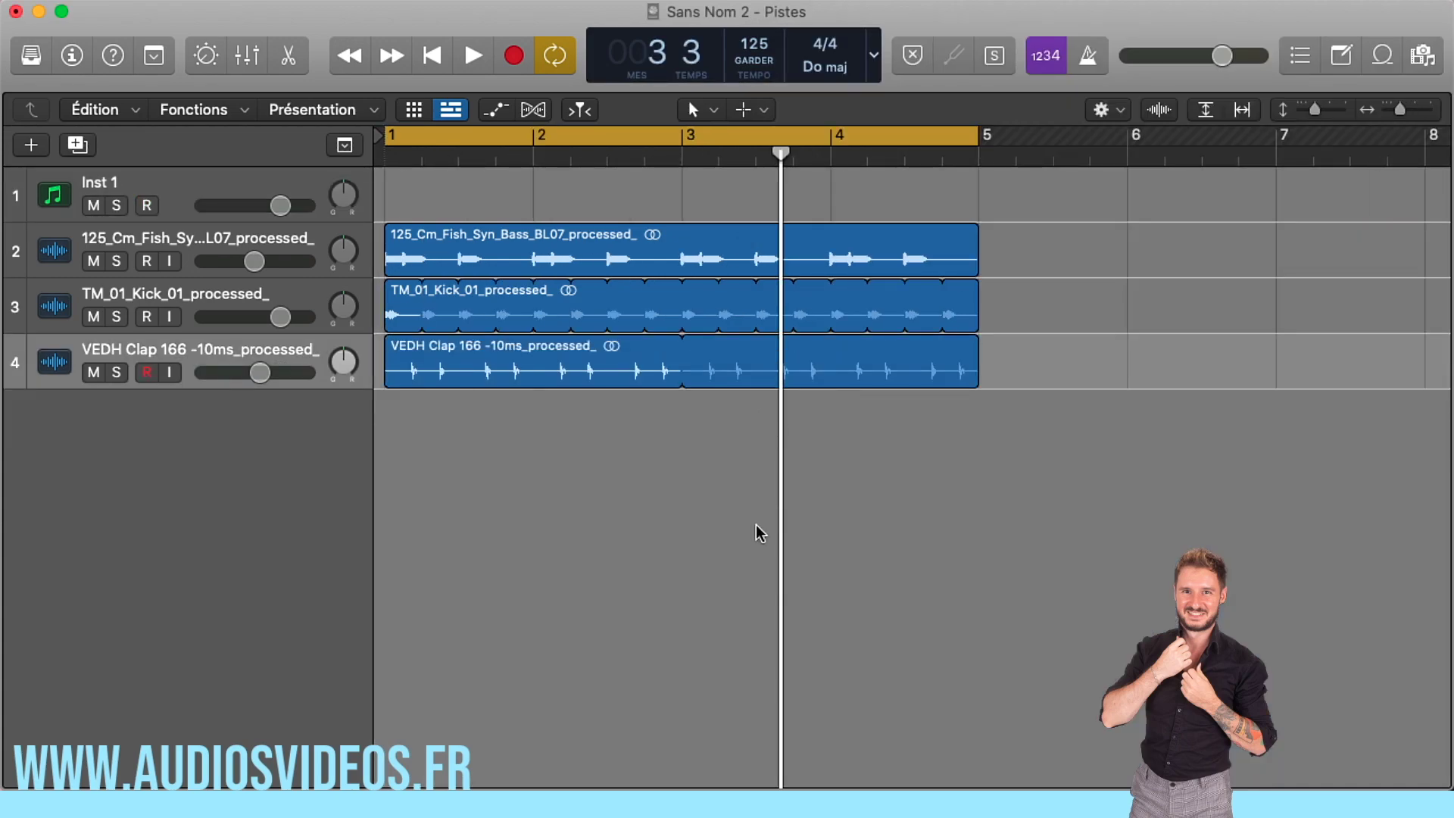
key(space)
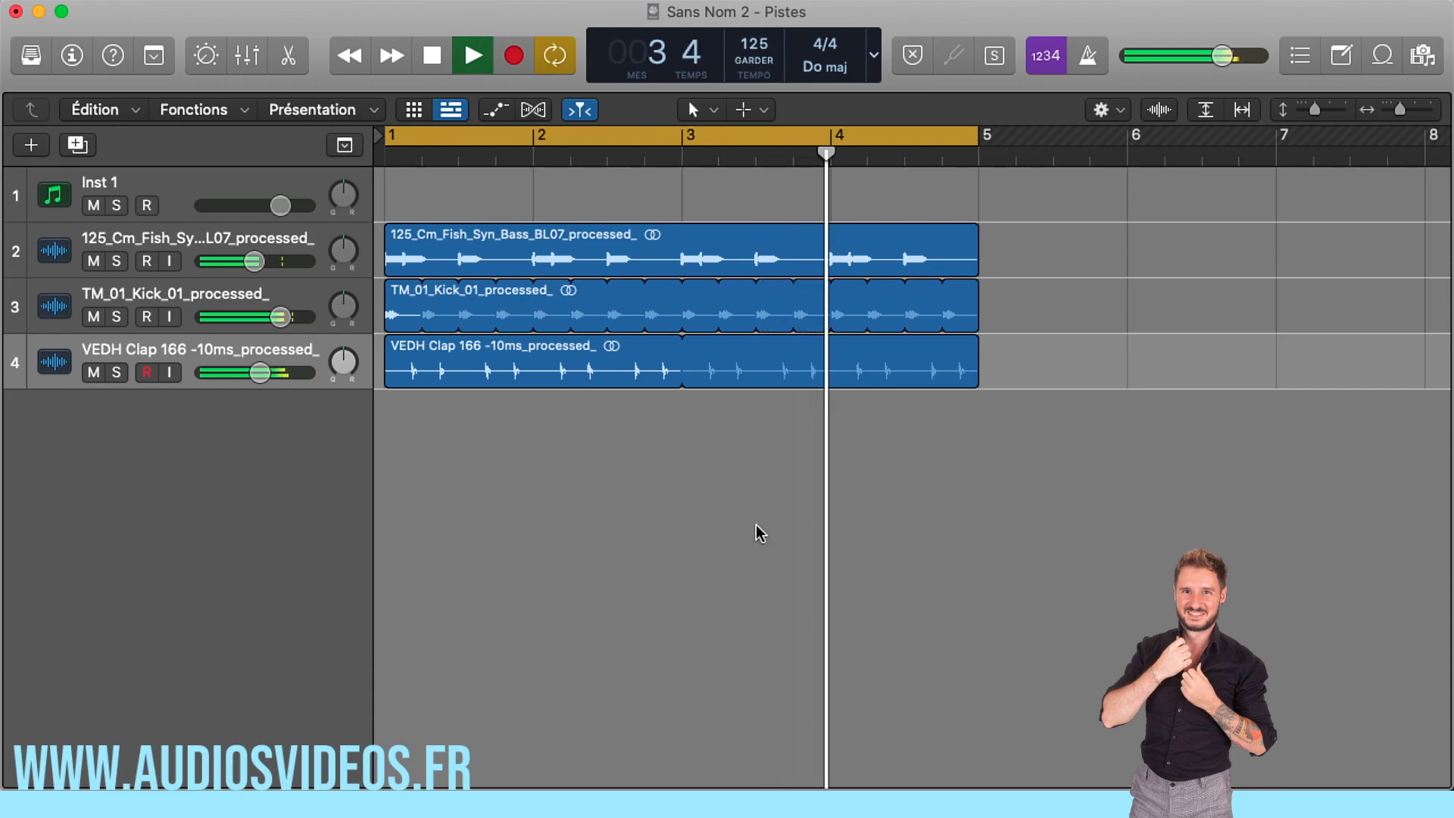
key(space)
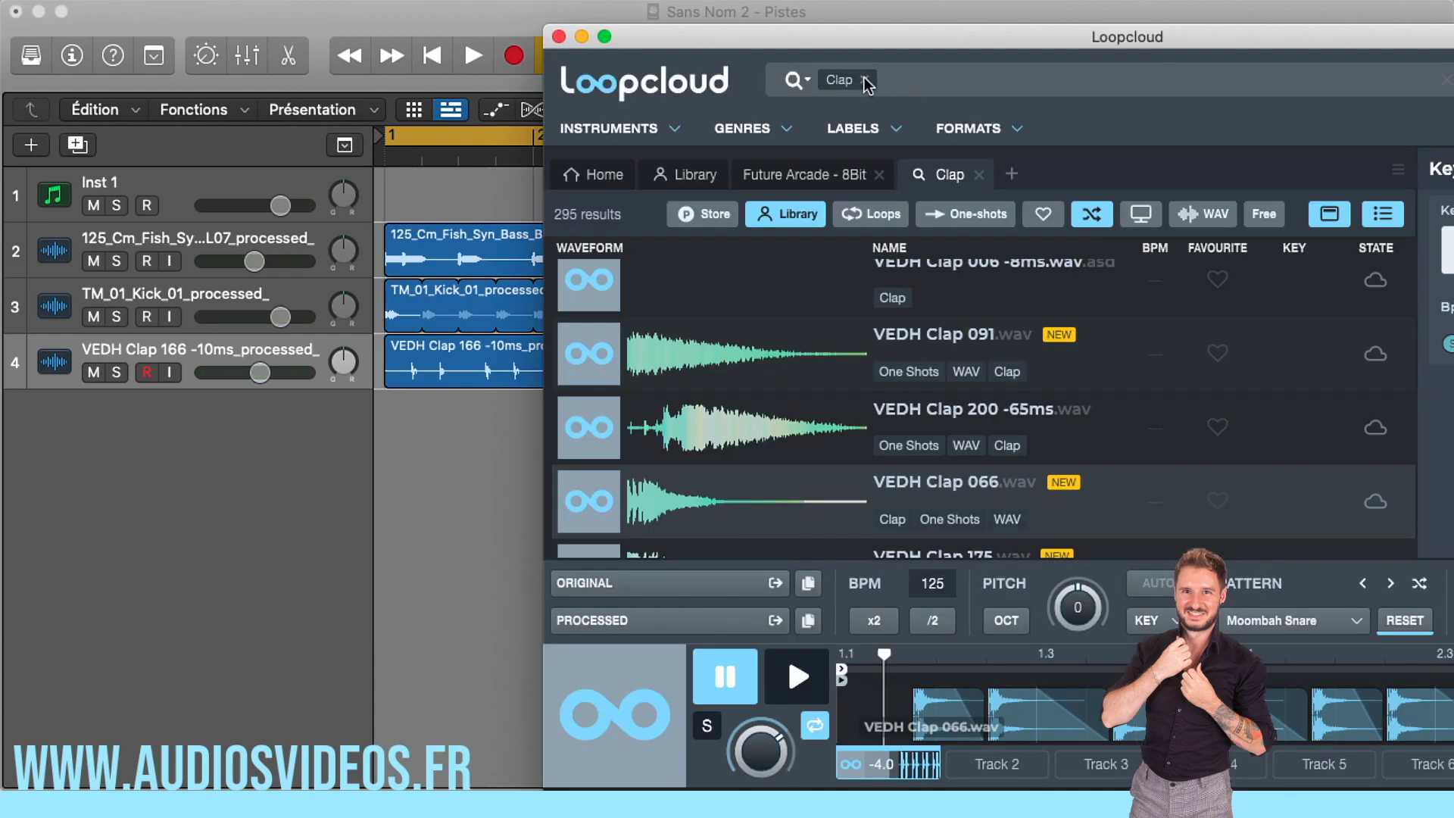
Replace the Clap search term with the Hi Hat instrument and try the next pattern preset on VEDH Closed Hihat 121
click(865, 80)
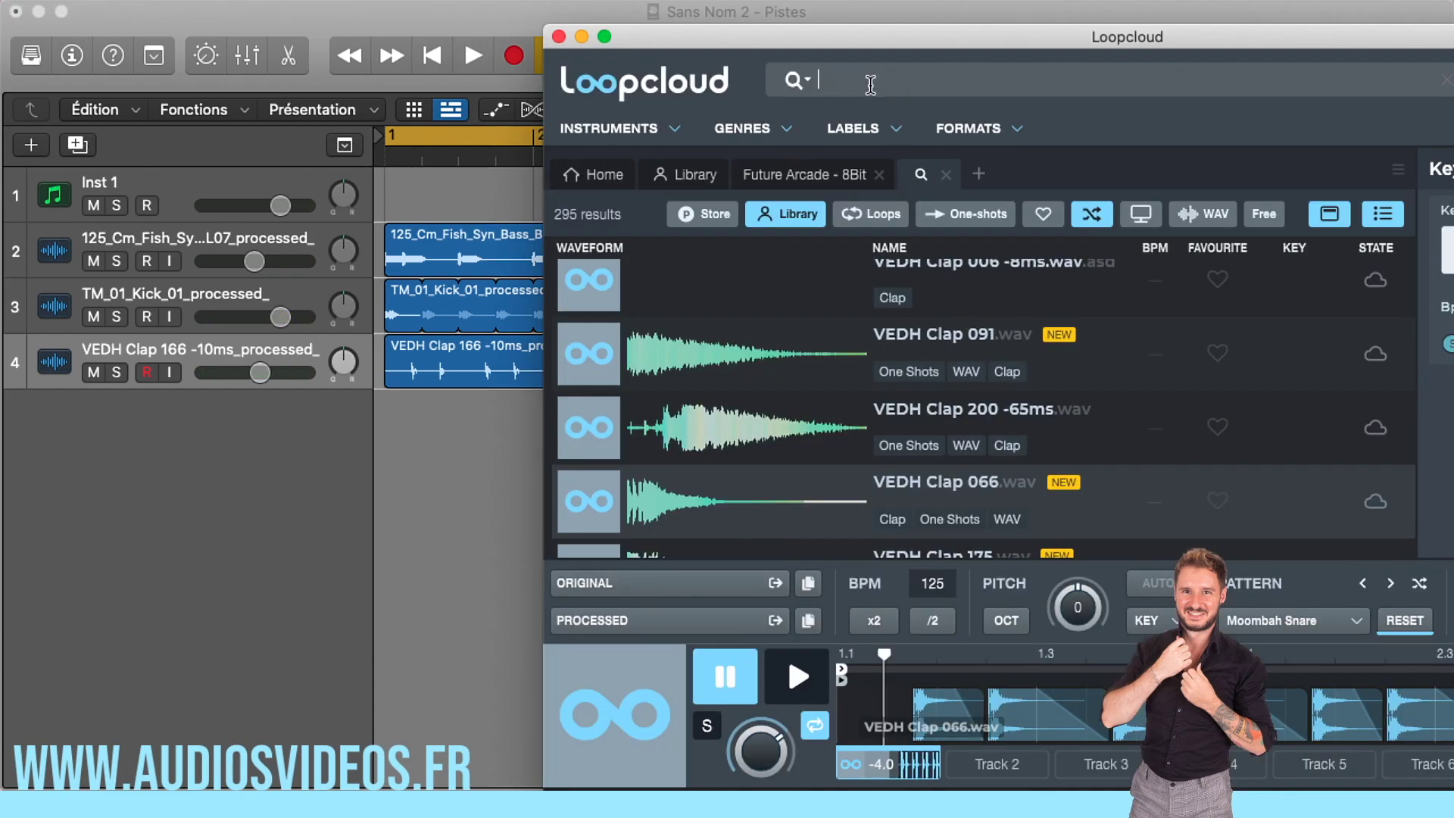
text(hihat)
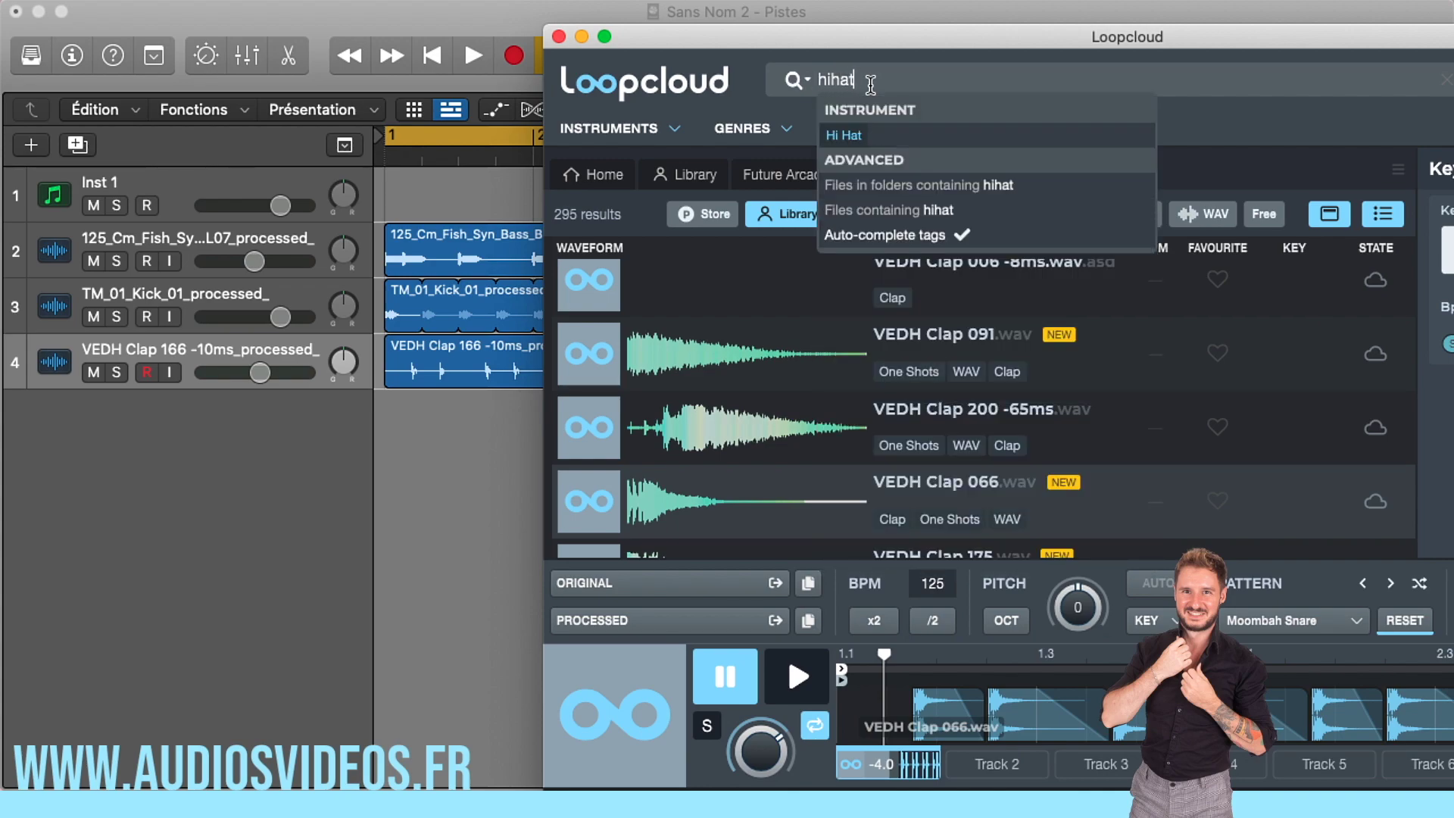
click(844, 135)
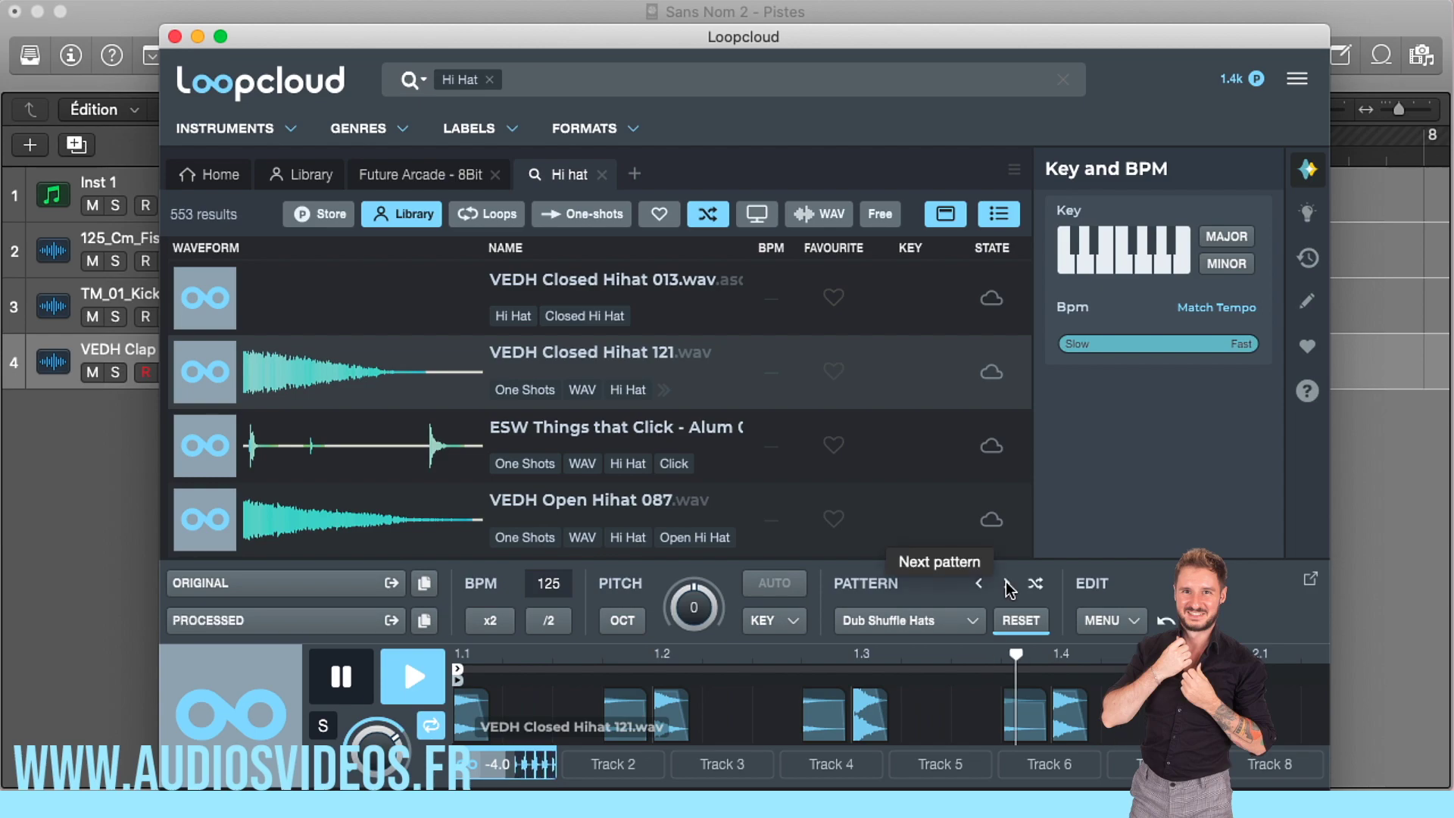
click(1008, 585)
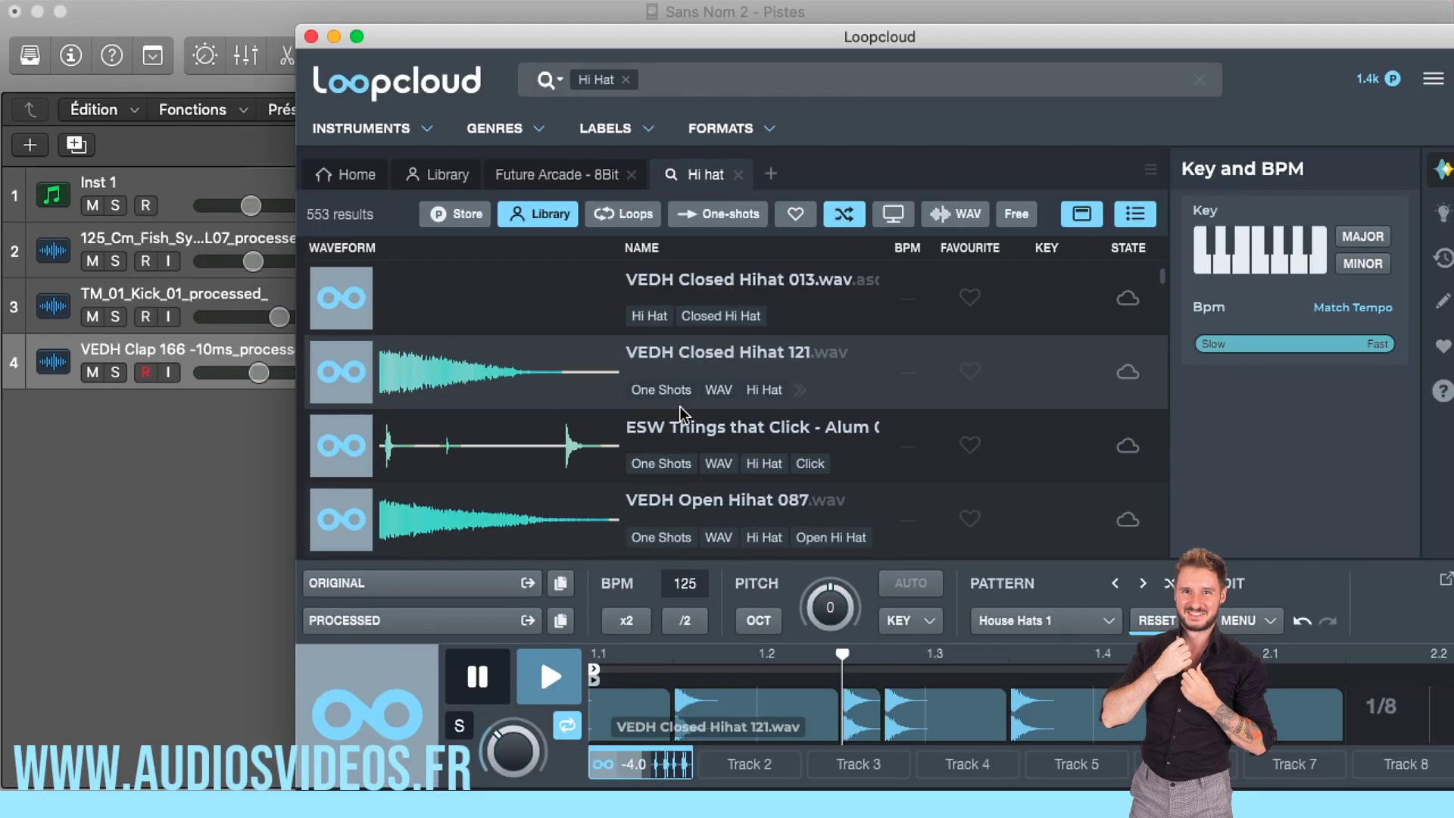
Load the ESW Things that Click - iMac Keys 02 loop into Loopcloud's Track 2 and preview it
click(746, 766)
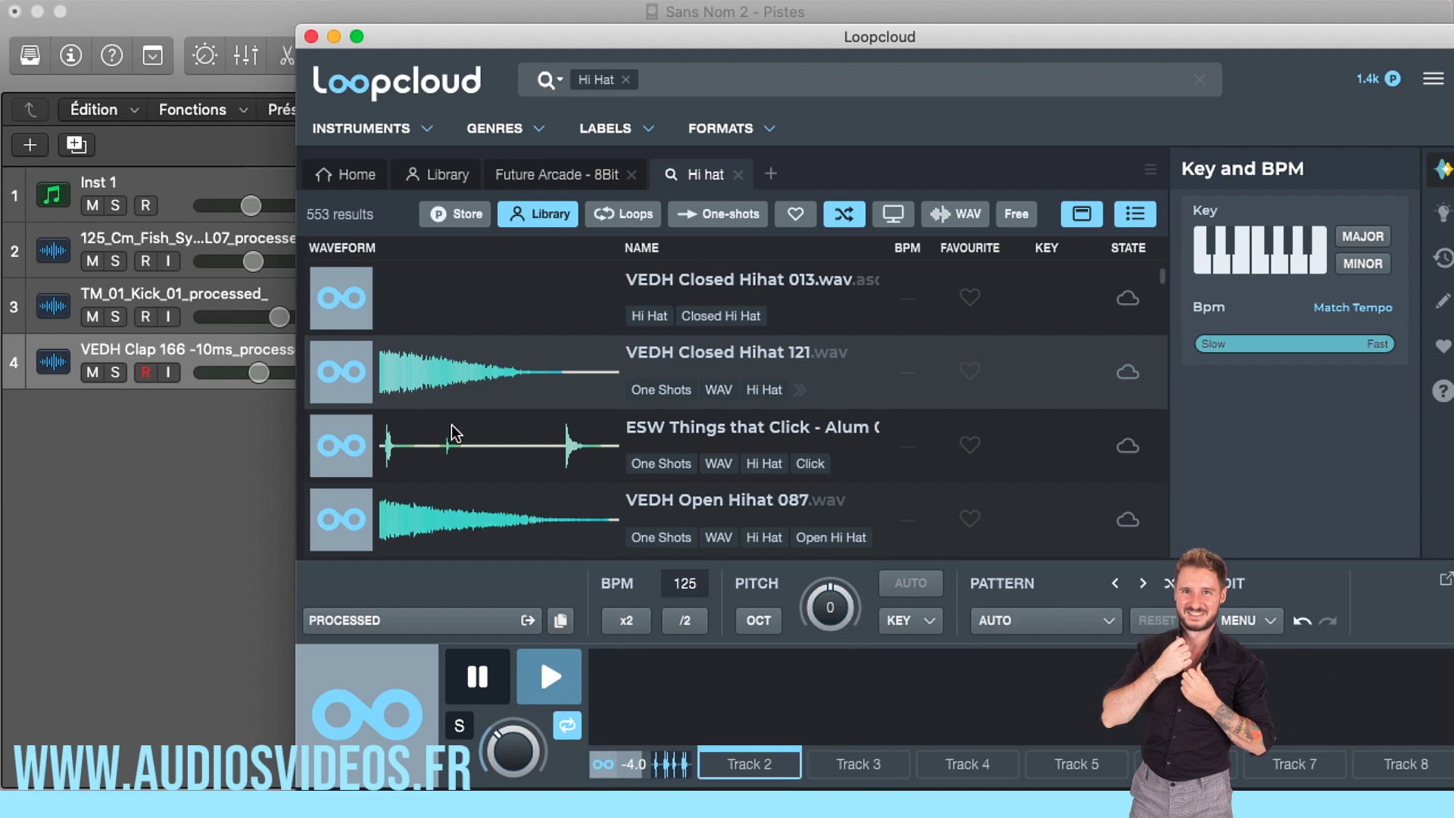
drag(435, 385, 726, 718)
scroll(521, 461, down, 5)
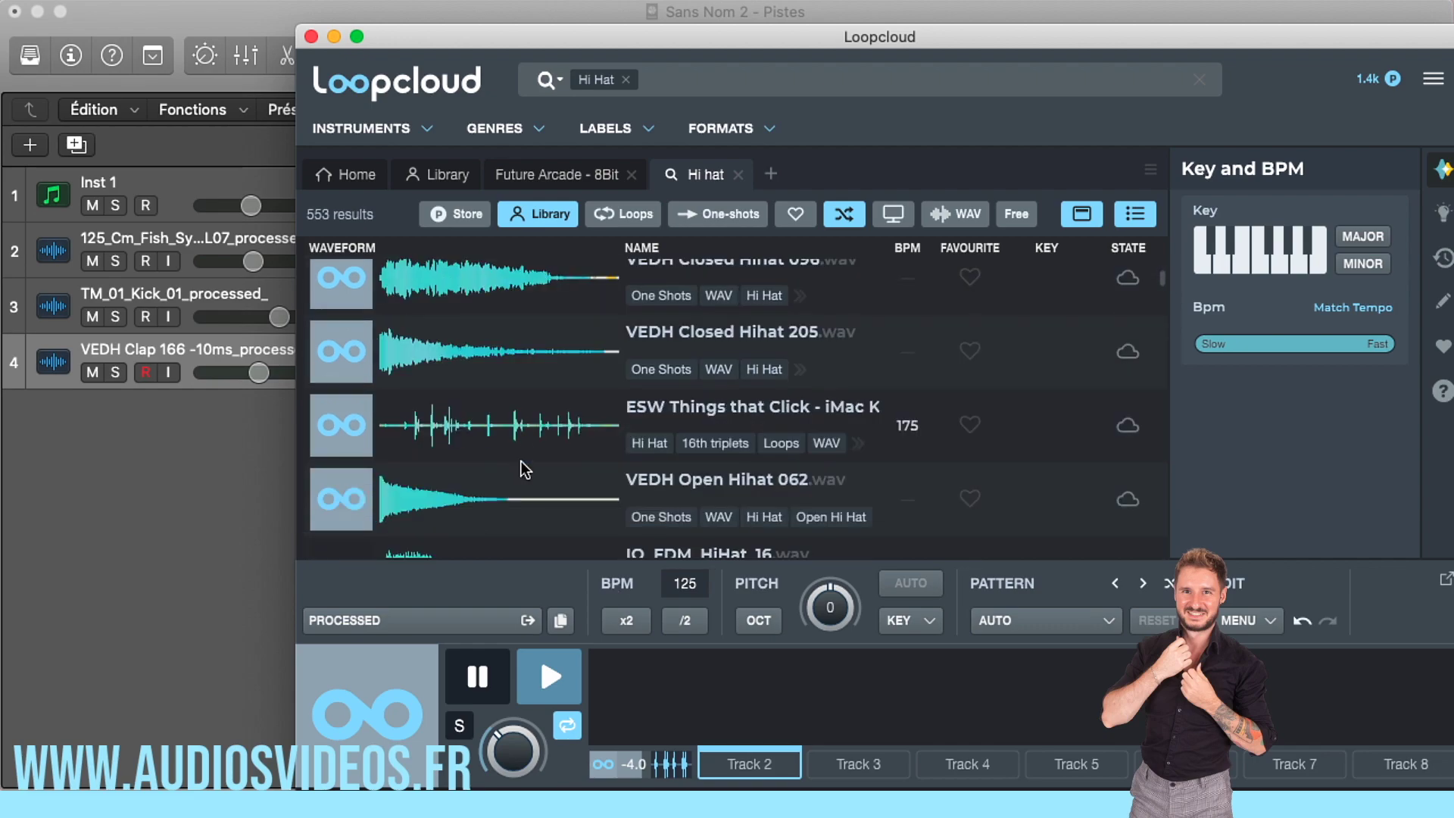
click(465, 423)
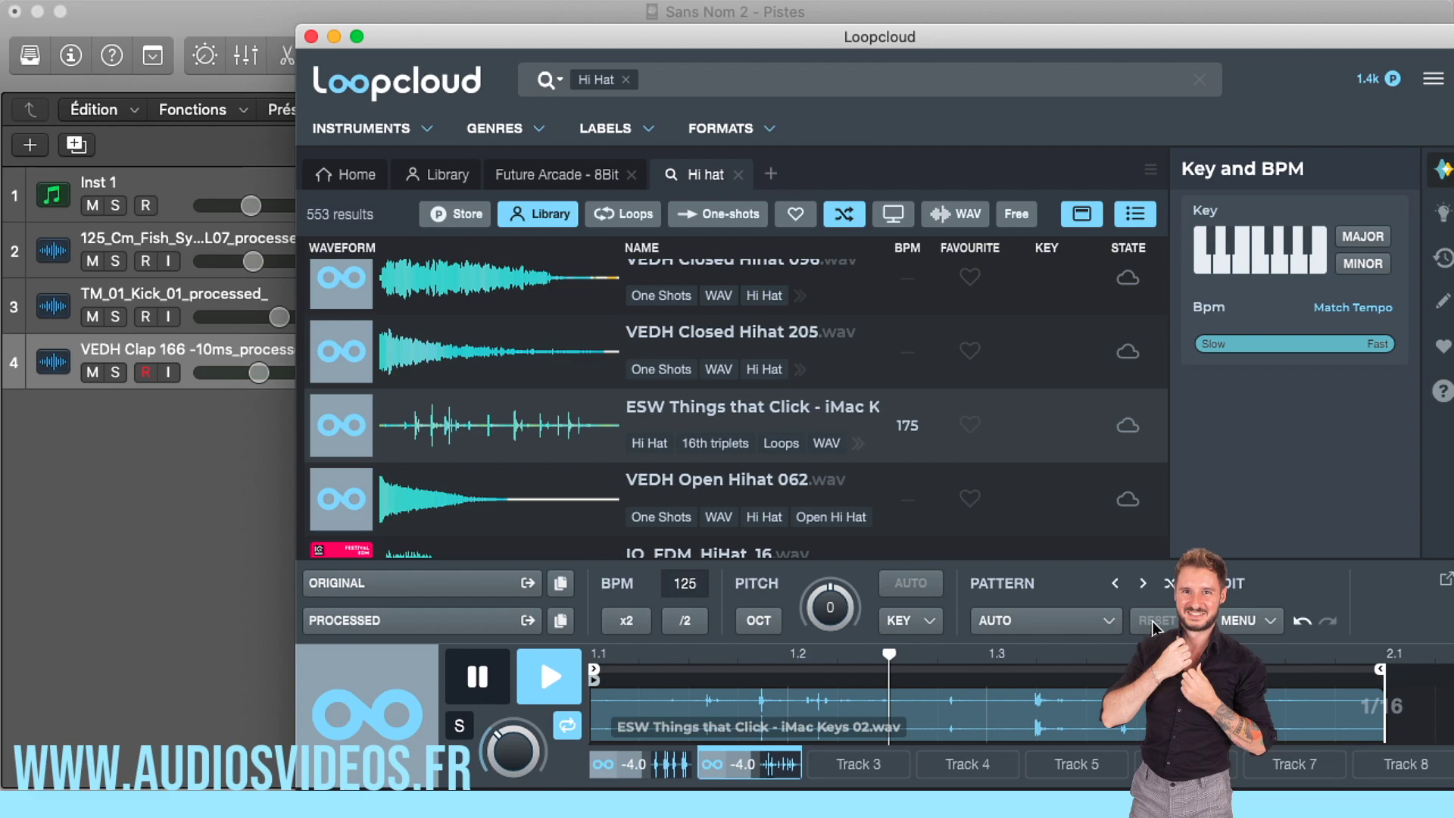
Place the processed multitrack hi-hat audio from Loopcloud on a new Logic track at bar 1 and stop playback
click(534, 676)
drag(665, 59, 972, 59)
drag(824, 623, 402, 445)
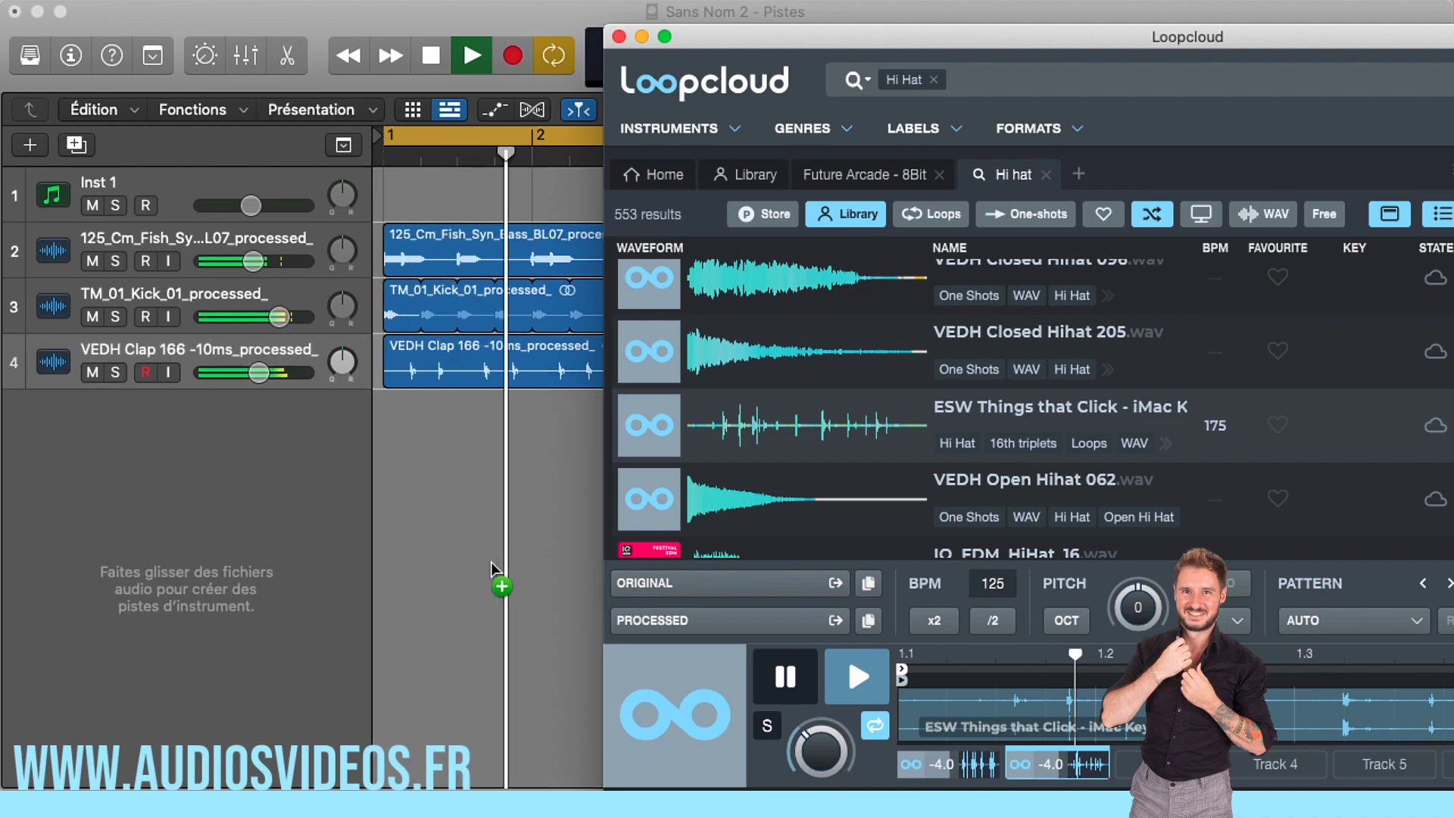
click(494, 568)
key(space)
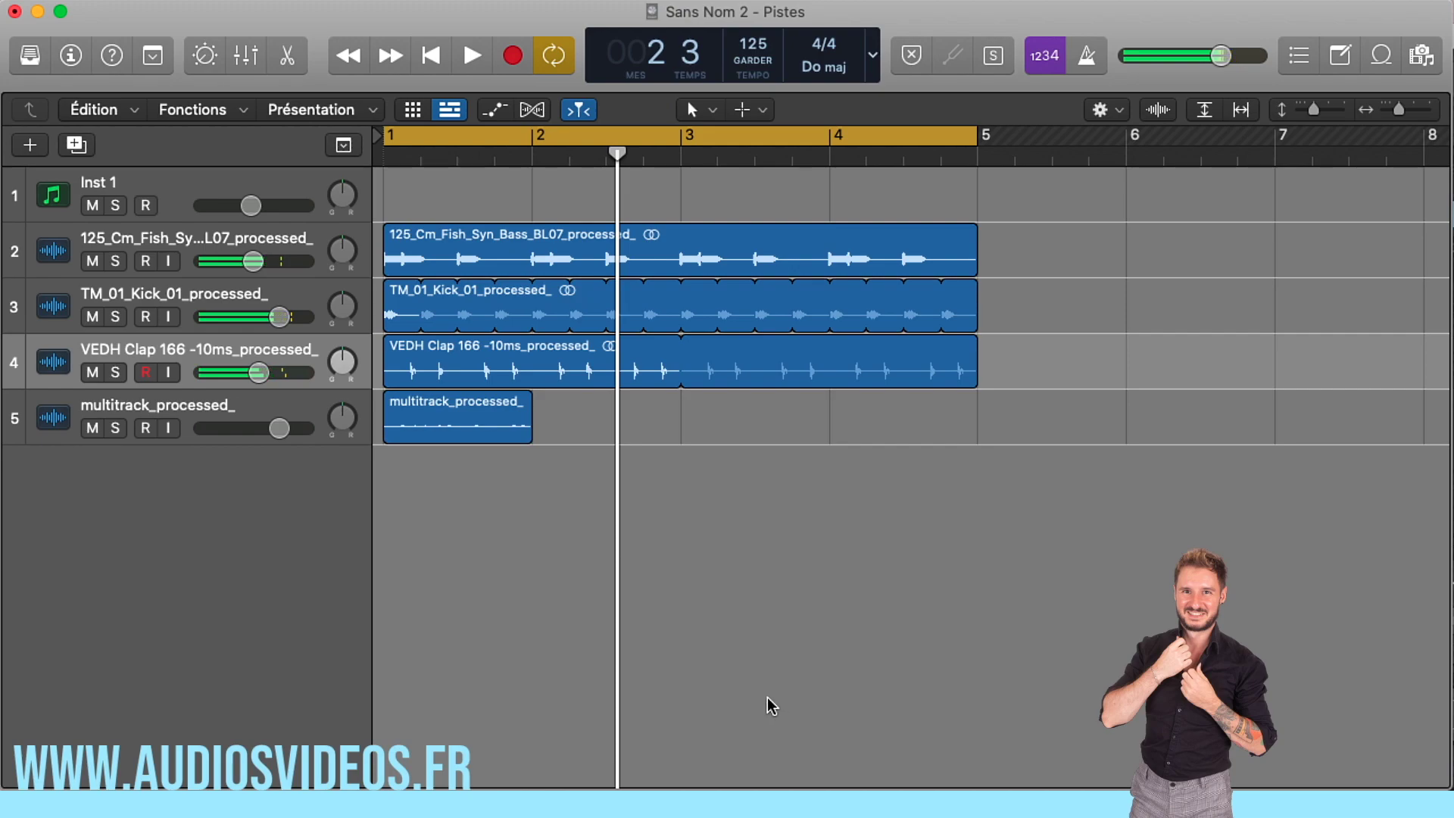
Loop the multitrack_processed_ region to bar 5 and play back the arrangement
click(487, 424)
drag(530, 397, 977, 402)
click(809, 553)
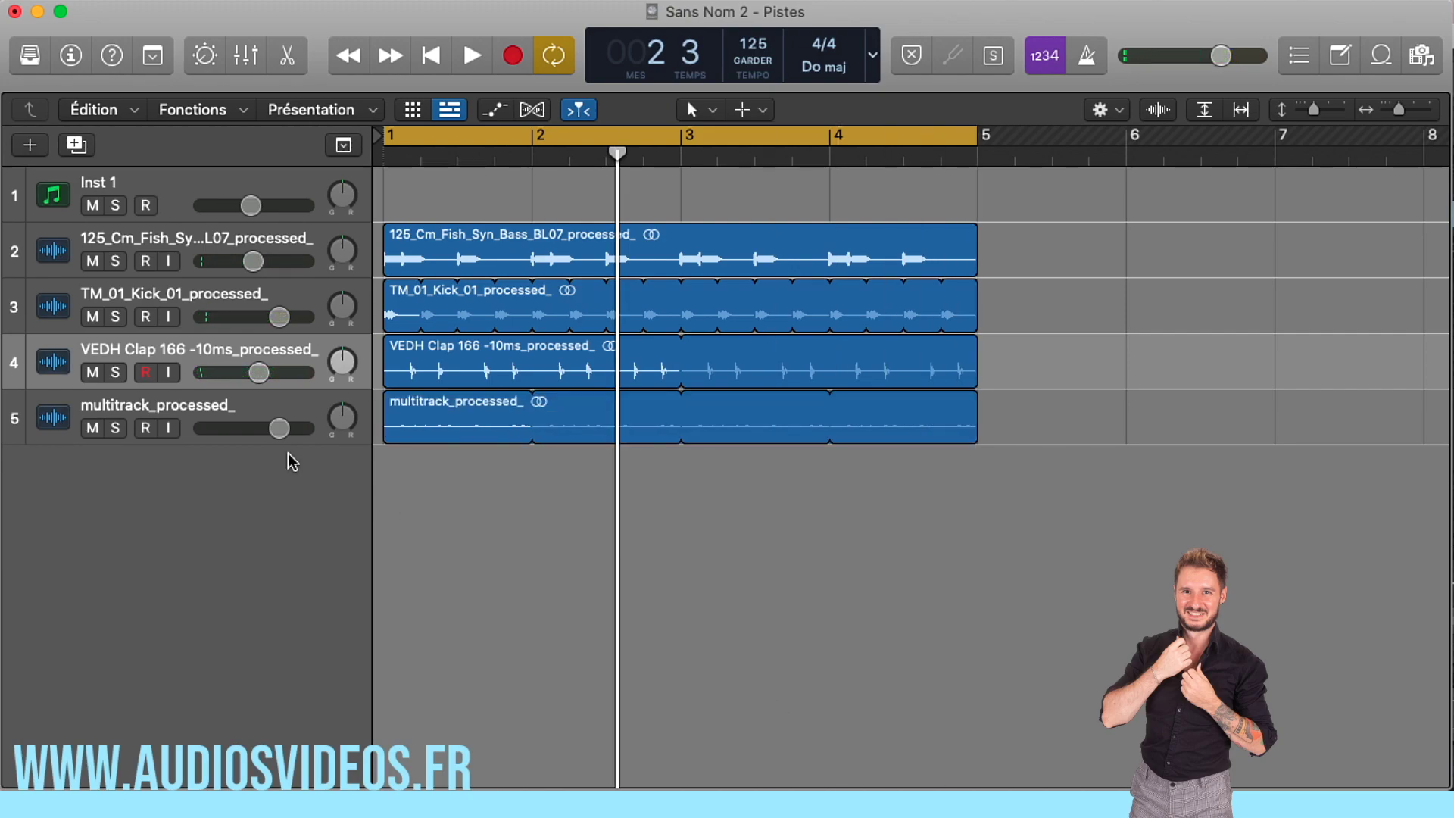
key(space)
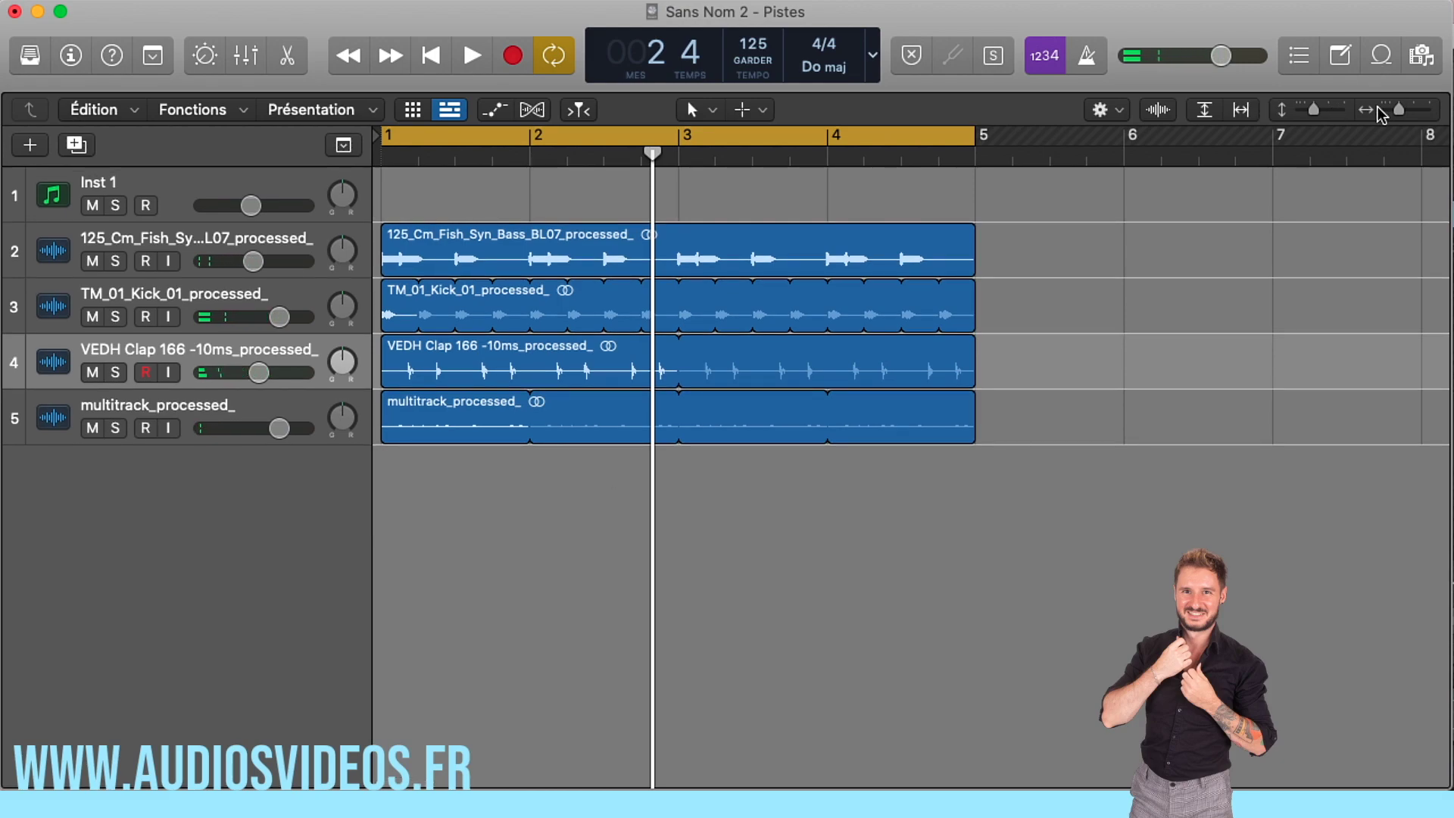
drag(1399, 110, 1410, 110)
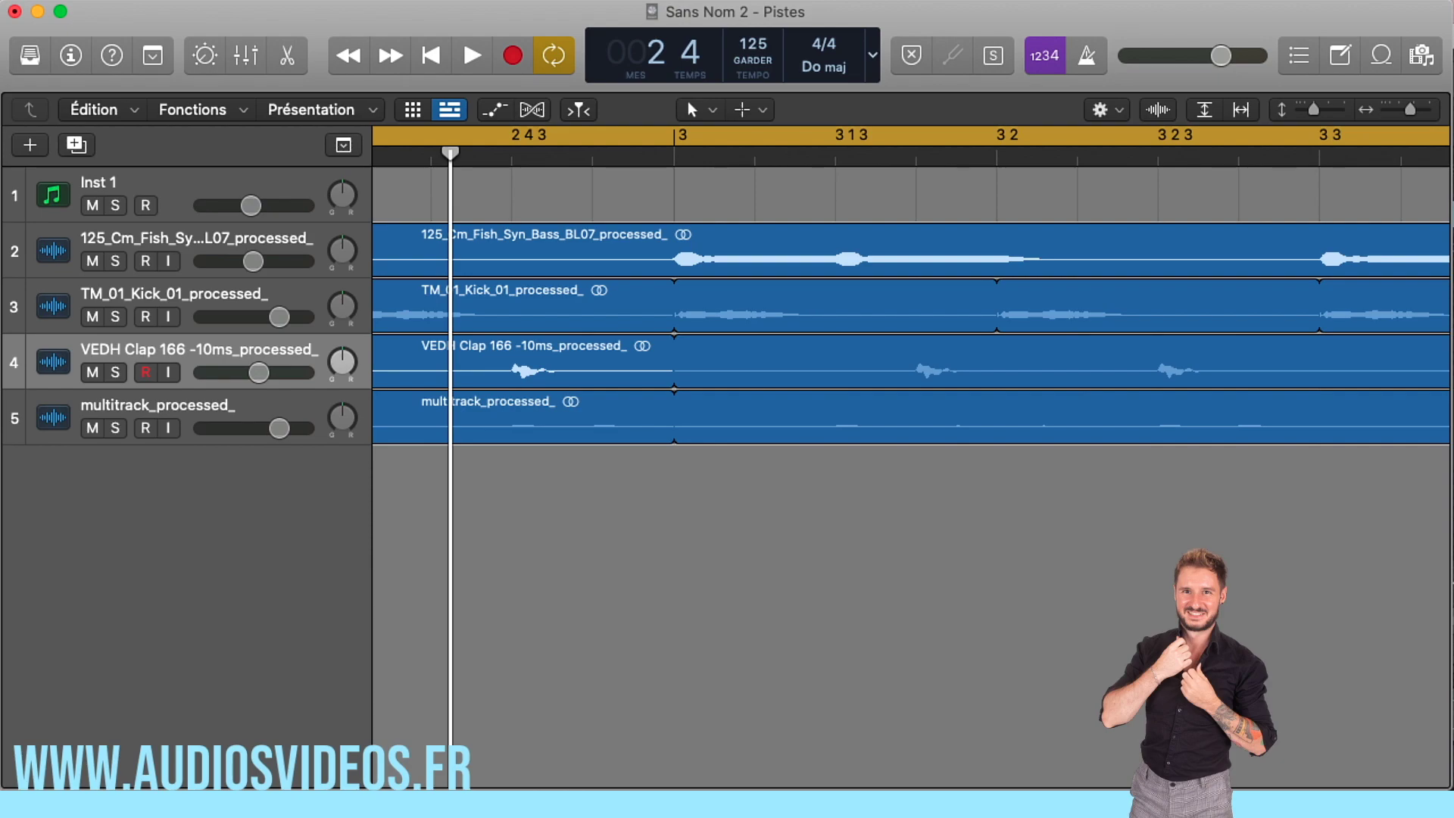
Switch to Loopcloud and replace the Hi Hat search term with the Flute instrument from the Wind and Brass category
key(super+Tab)
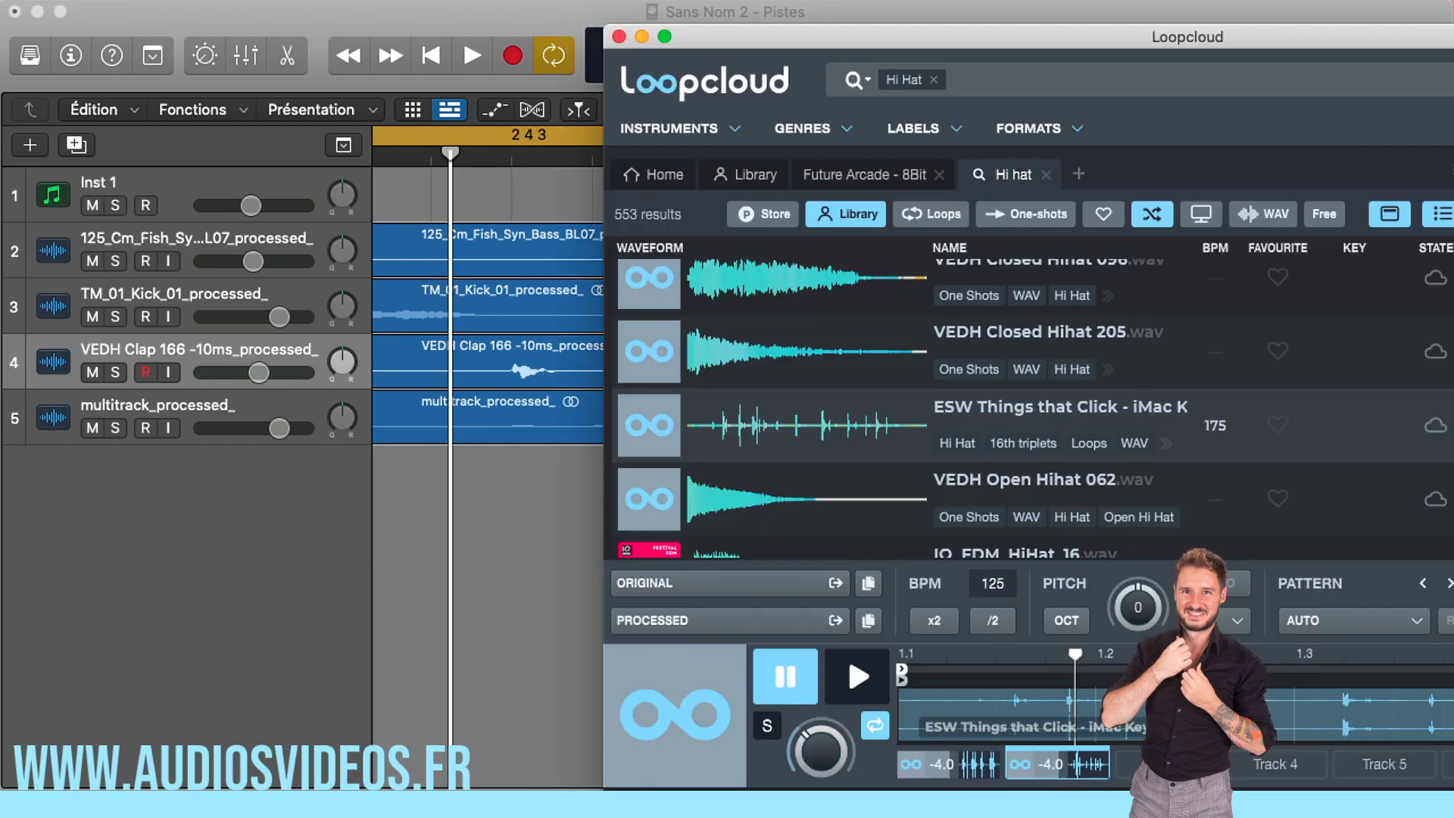
click(936, 80)
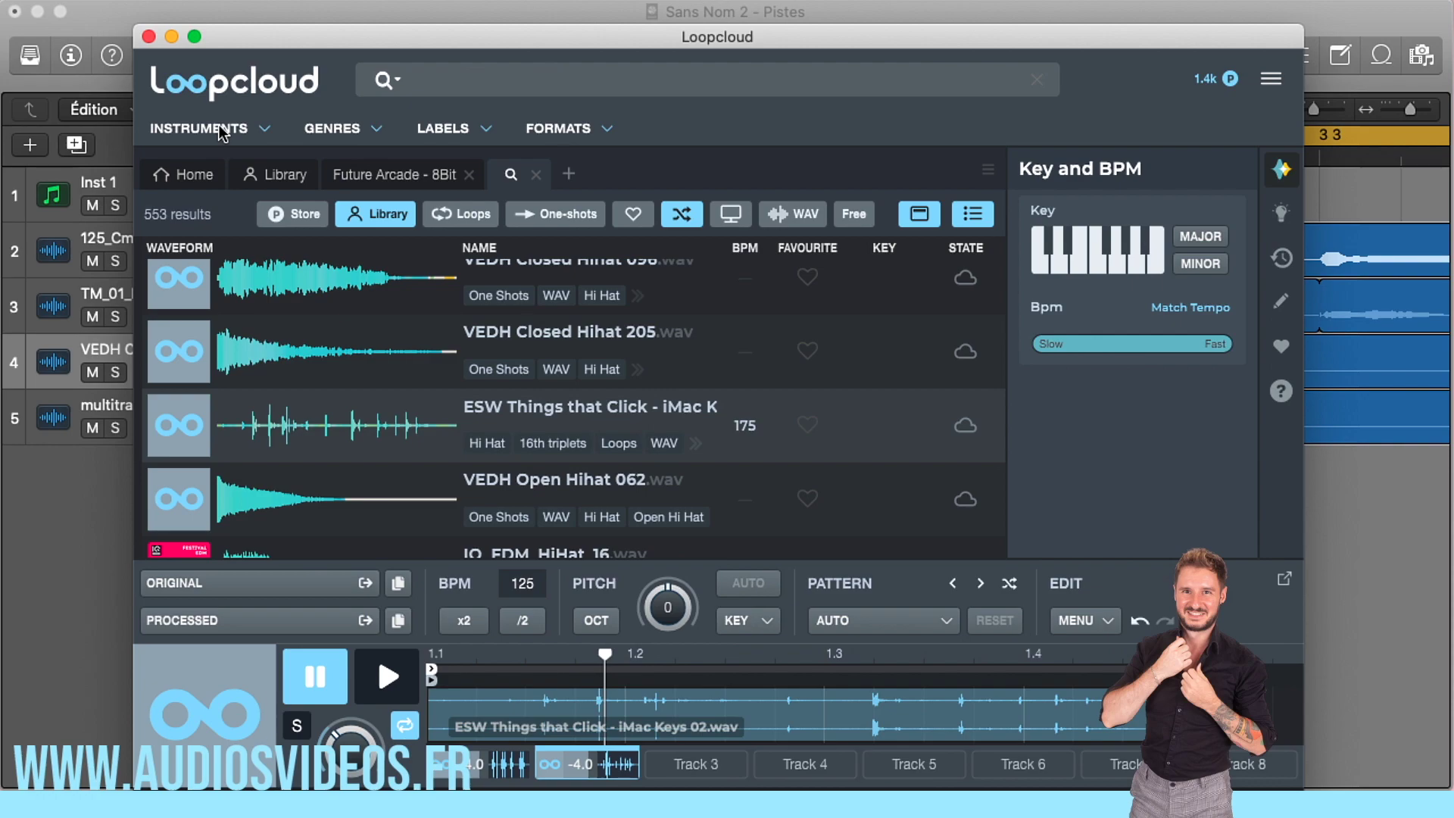
click(220, 131)
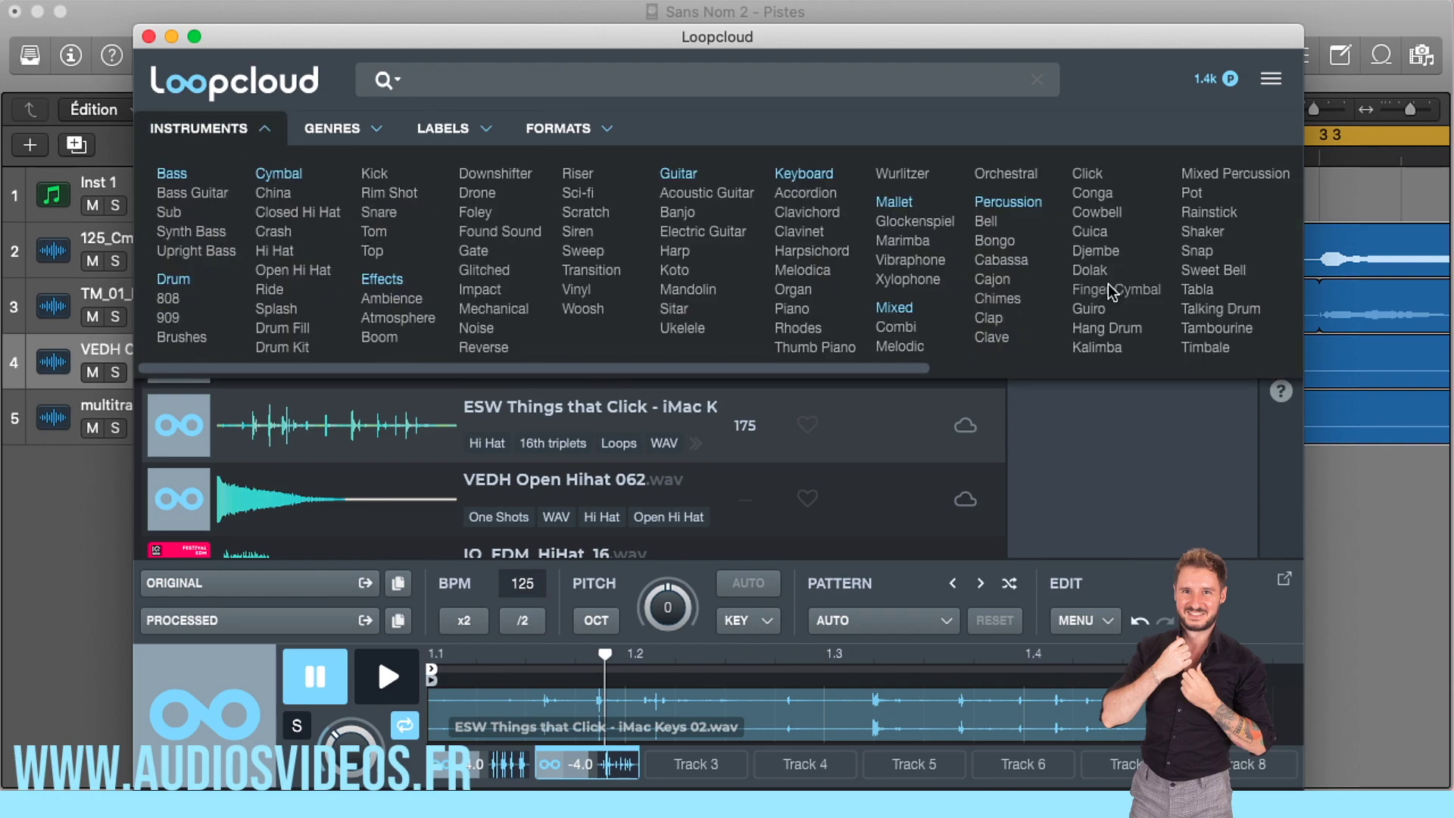
scroll(1112, 291, right, 5)
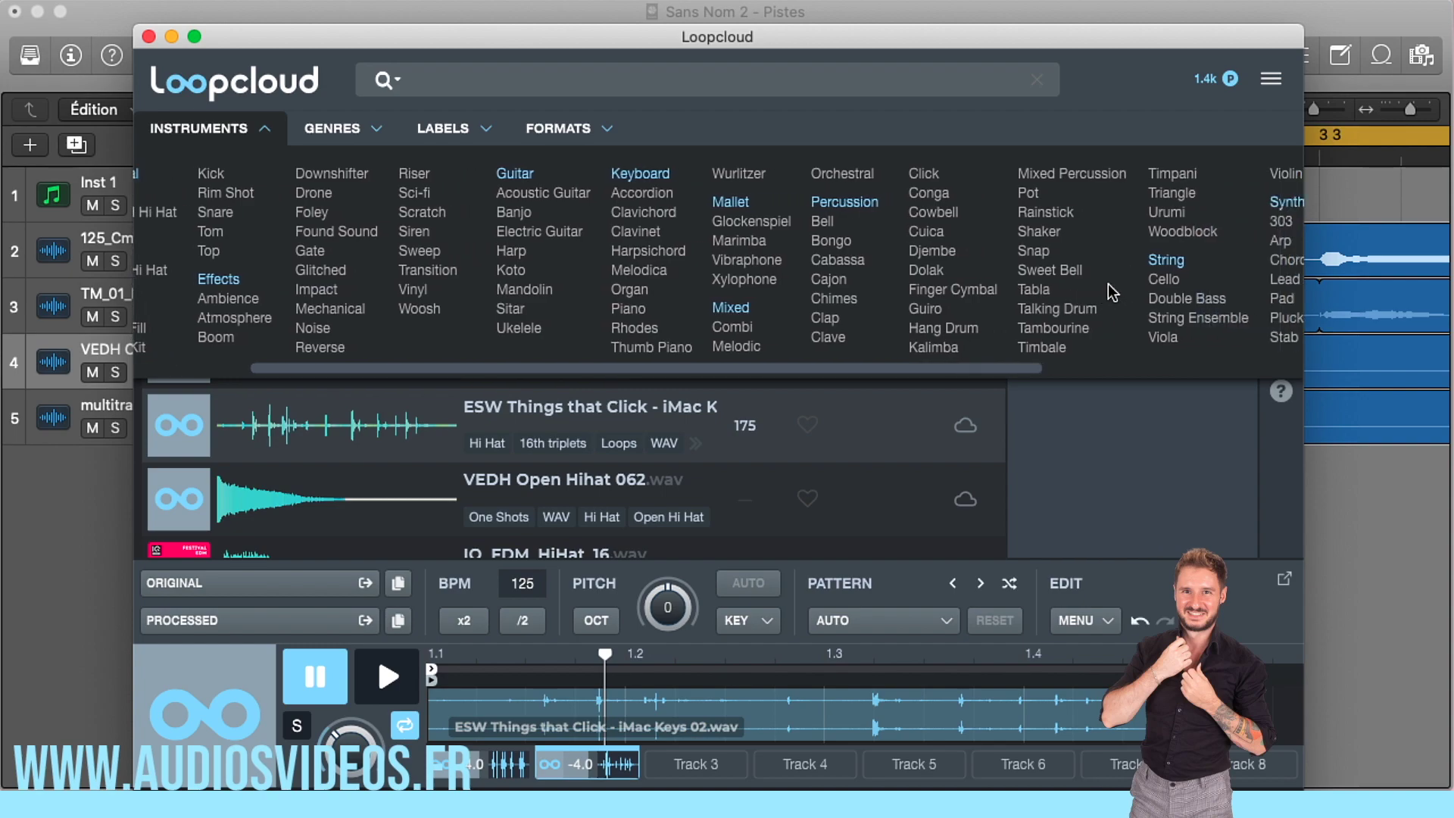
scroll(703, 260, right, 5)
scroll(703, 260, right, 5)
click(1109, 279)
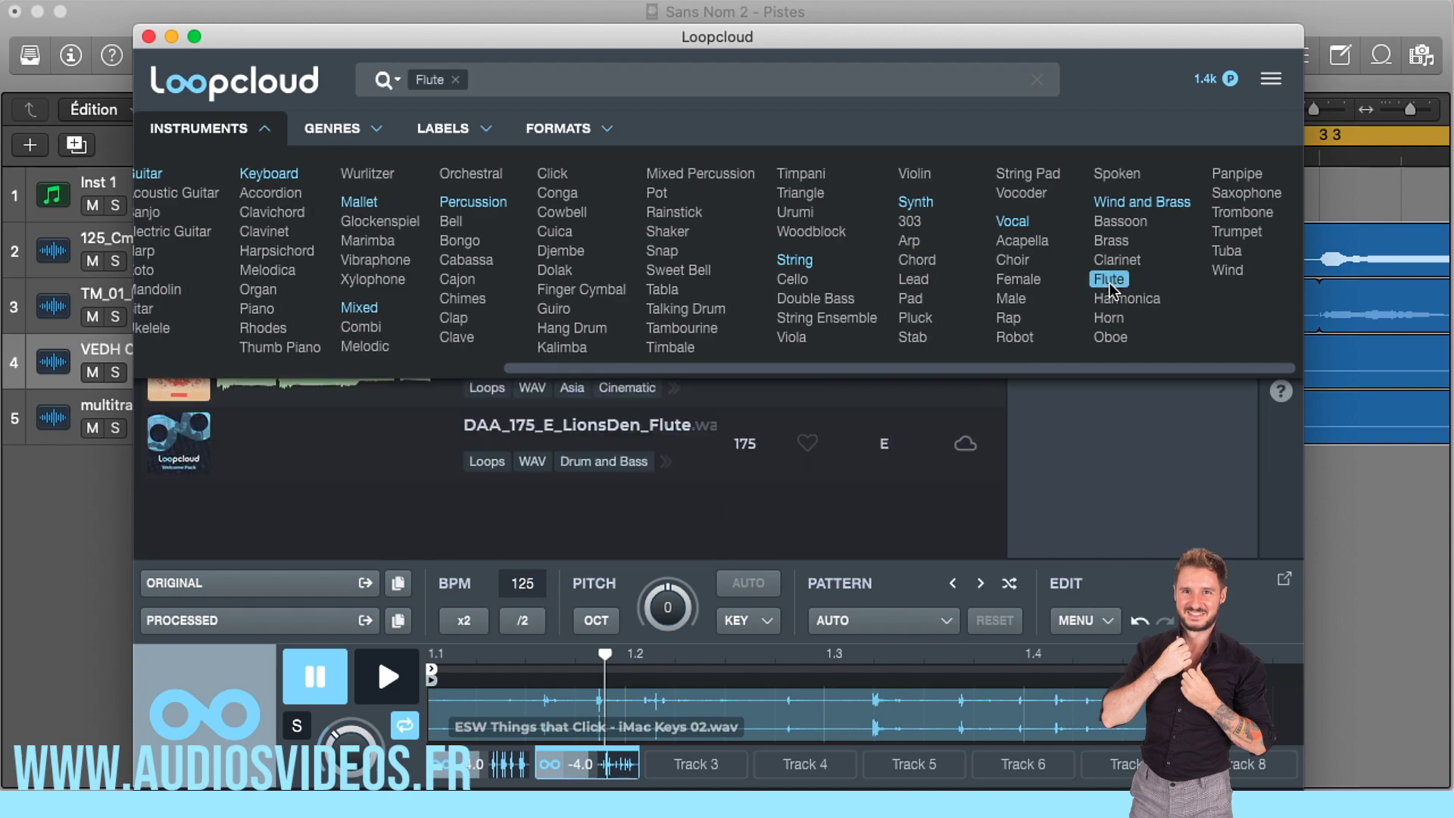
click(1111, 280)
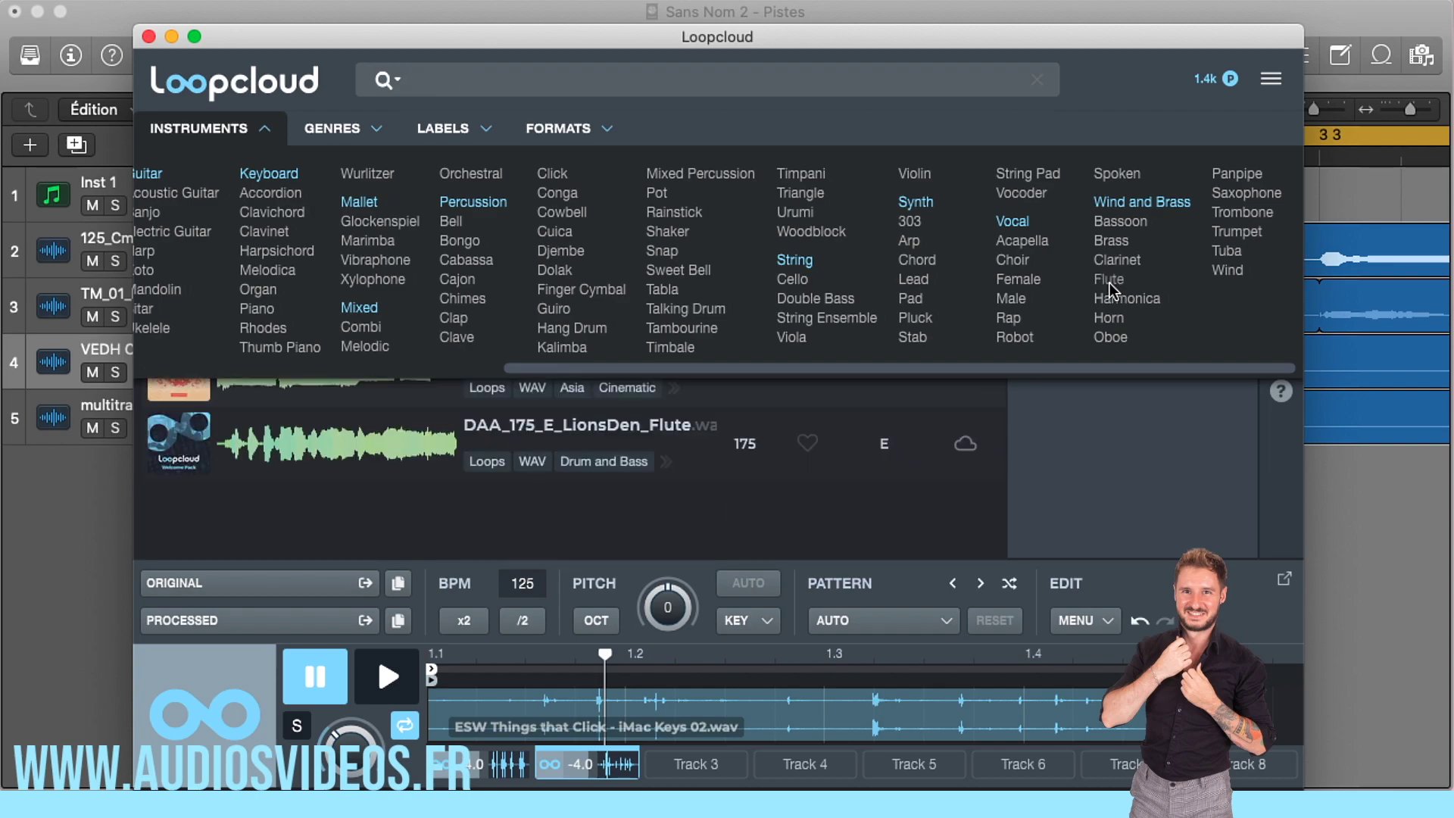
click(1110, 282)
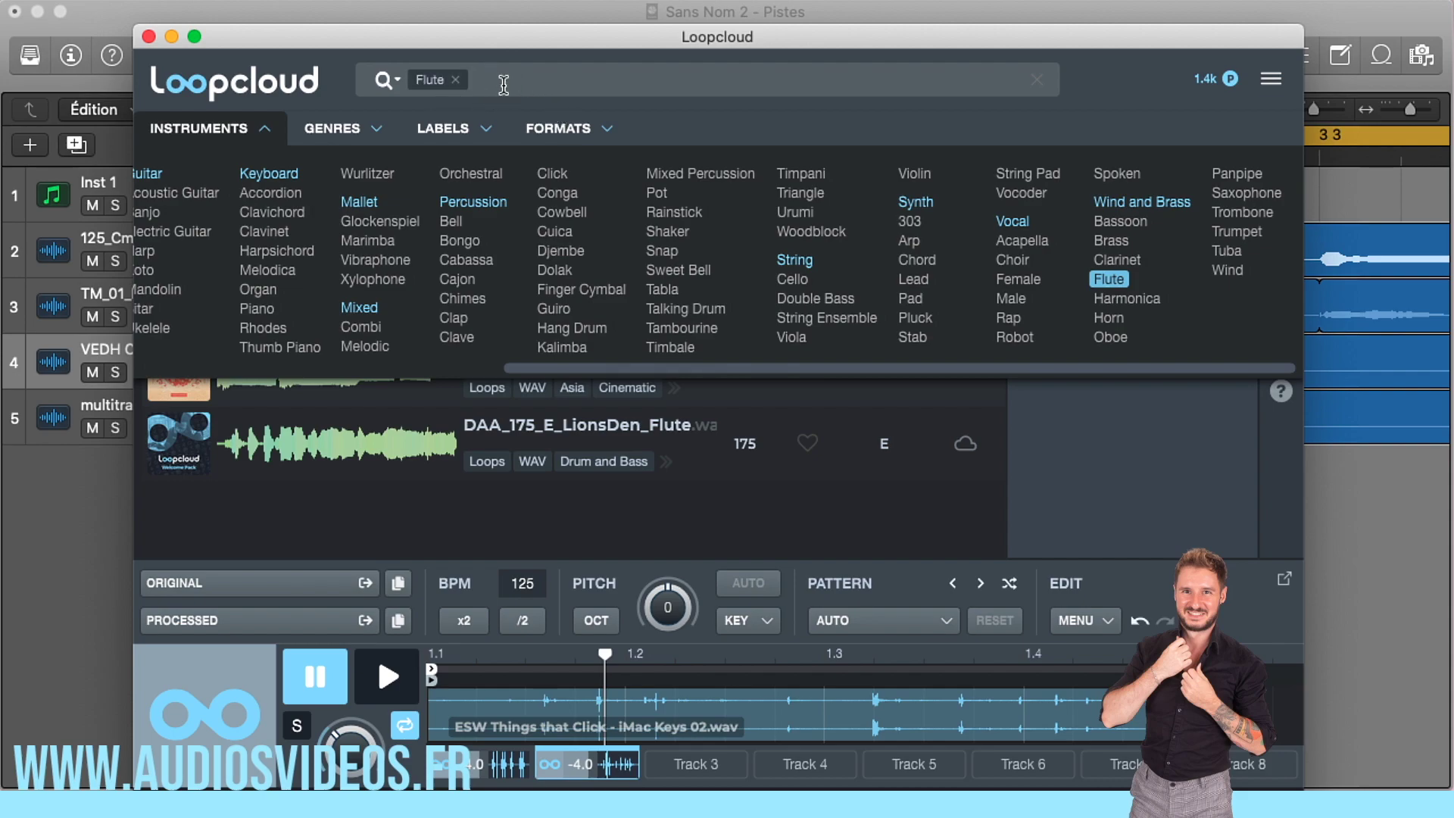
click(266, 130)
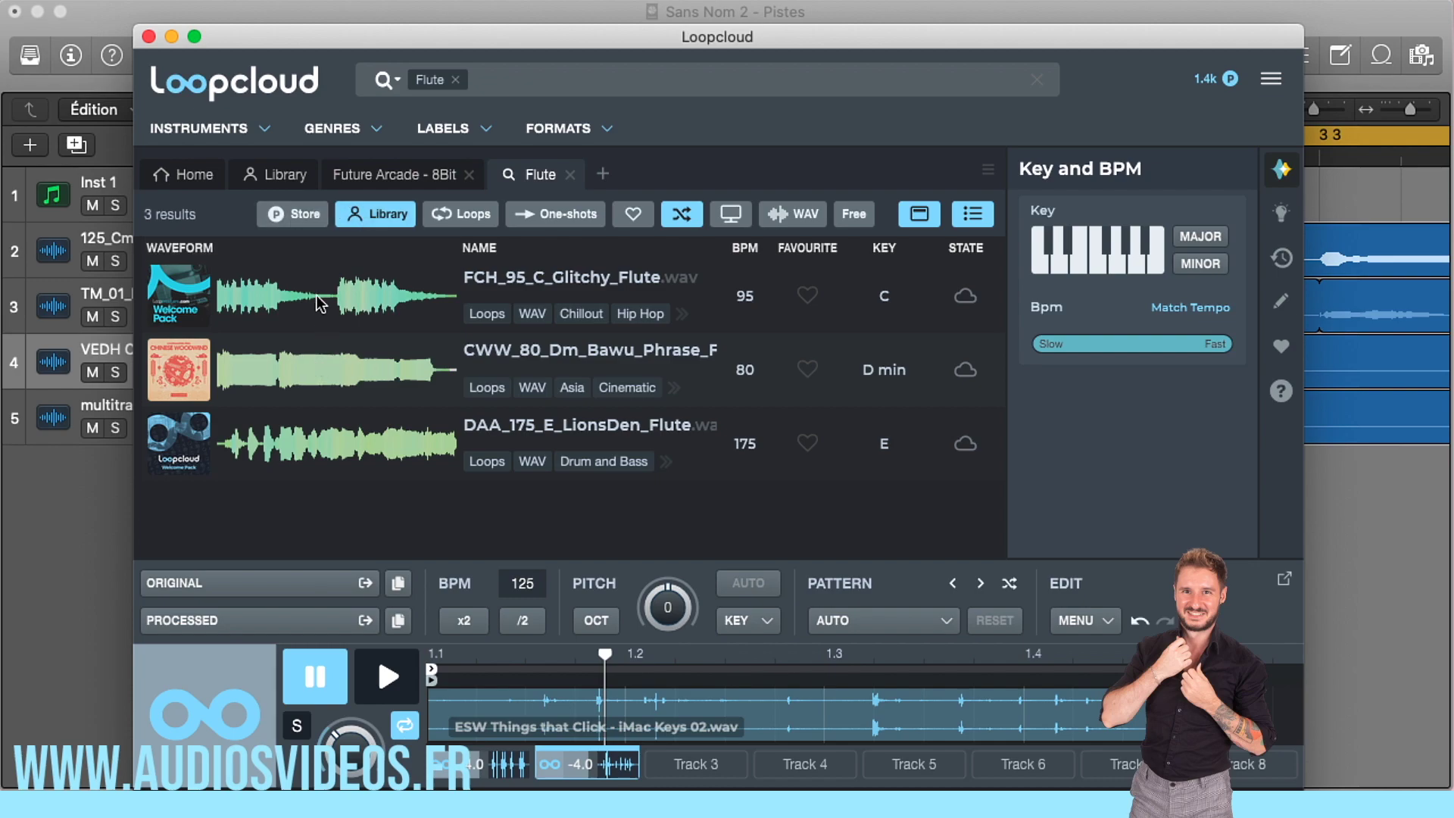
Include Store samples in the flute results and browse the available flute sounds
click(304, 215)
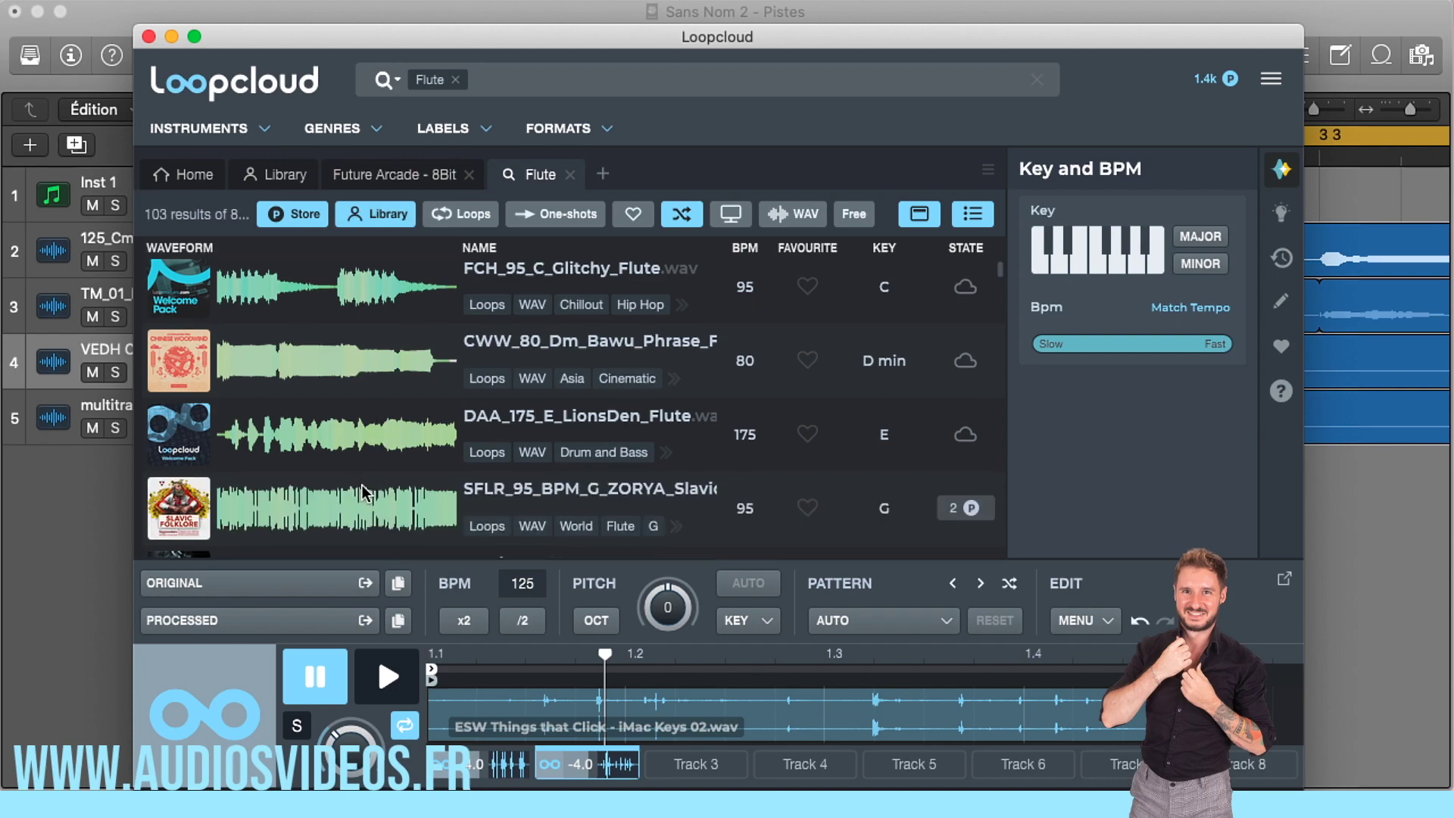
scroll(362, 484, down, 5)
scroll(362, 485, down, 4)
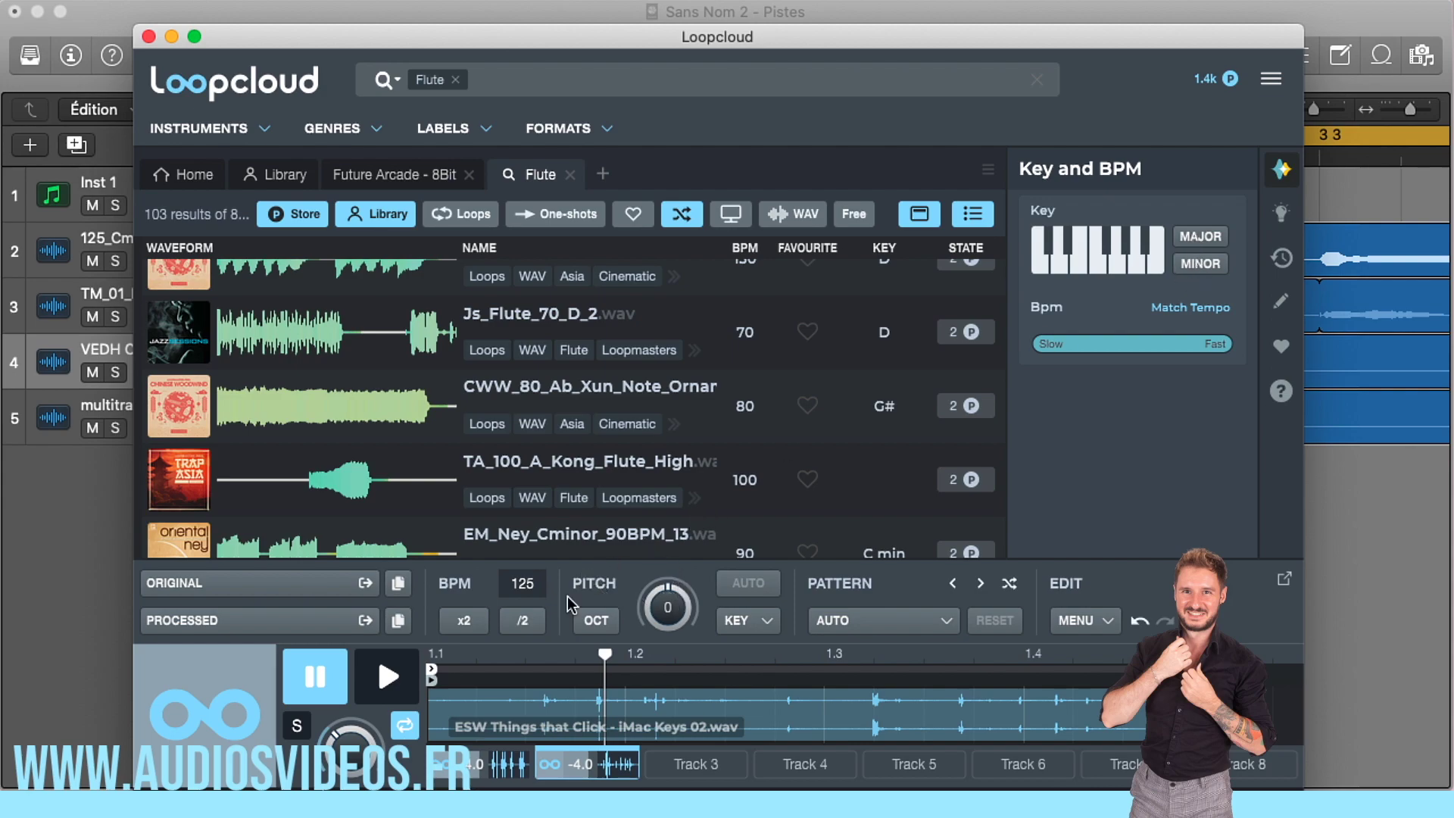
Set the key for the Loopcloud track holding the iMac Keys 02 loop to D
click(757, 626)
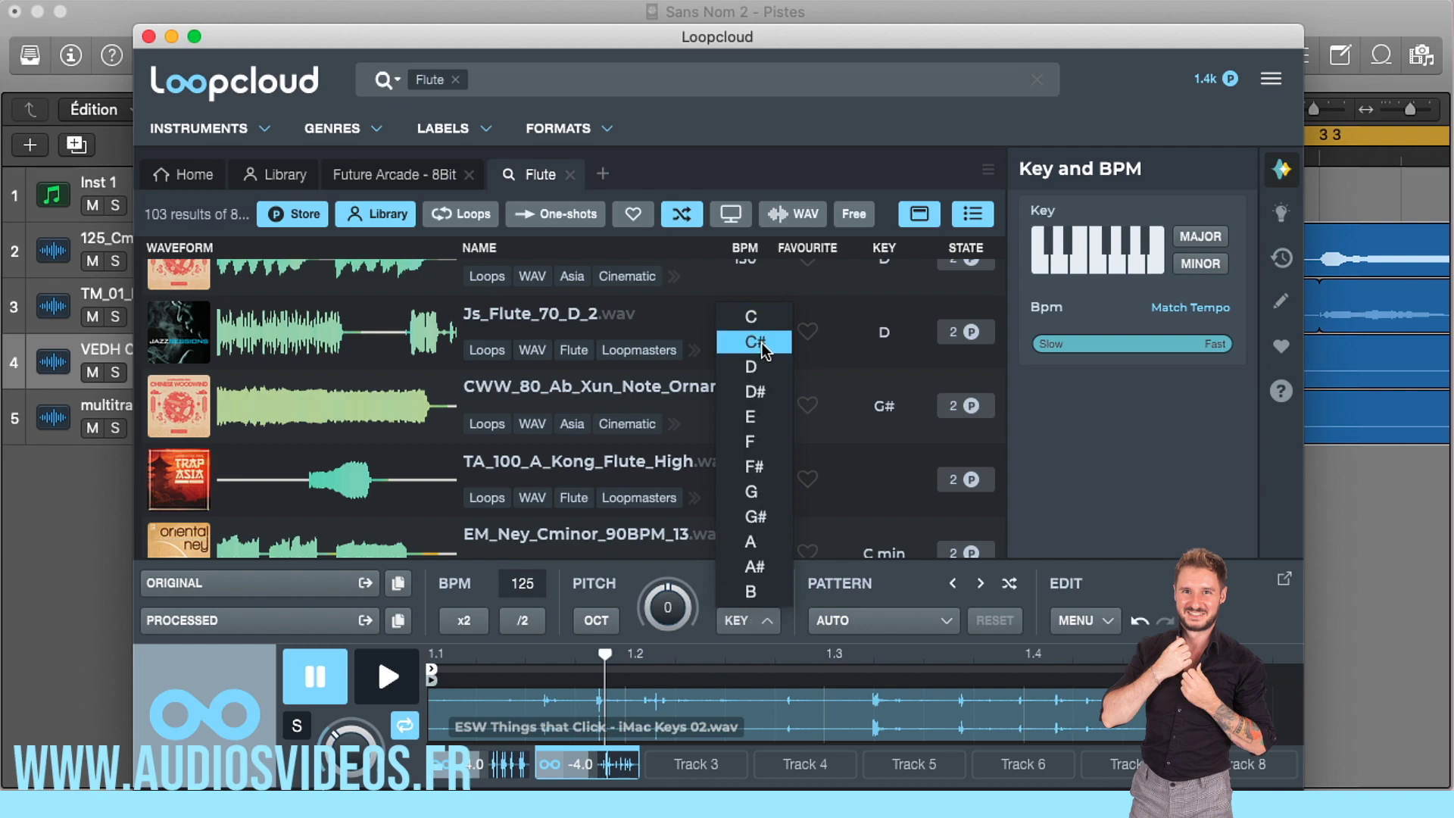
click(765, 370)
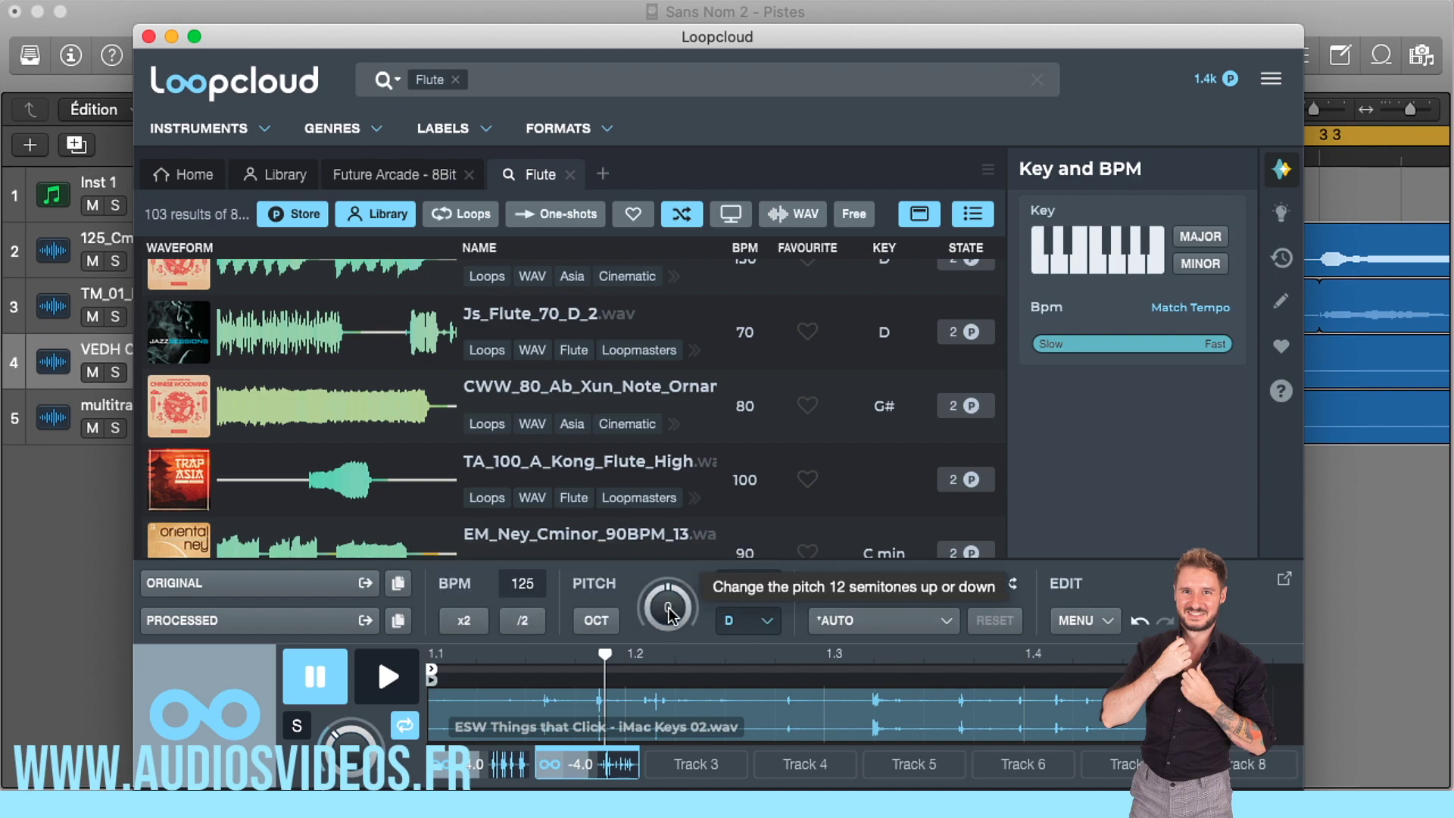
Browse the flute results, audition DP_Flute09_86_C.wav, and move the Loopcloud window aside to view the Logic tracks
scroll(326, 476, down, 5)
click(324, 412)
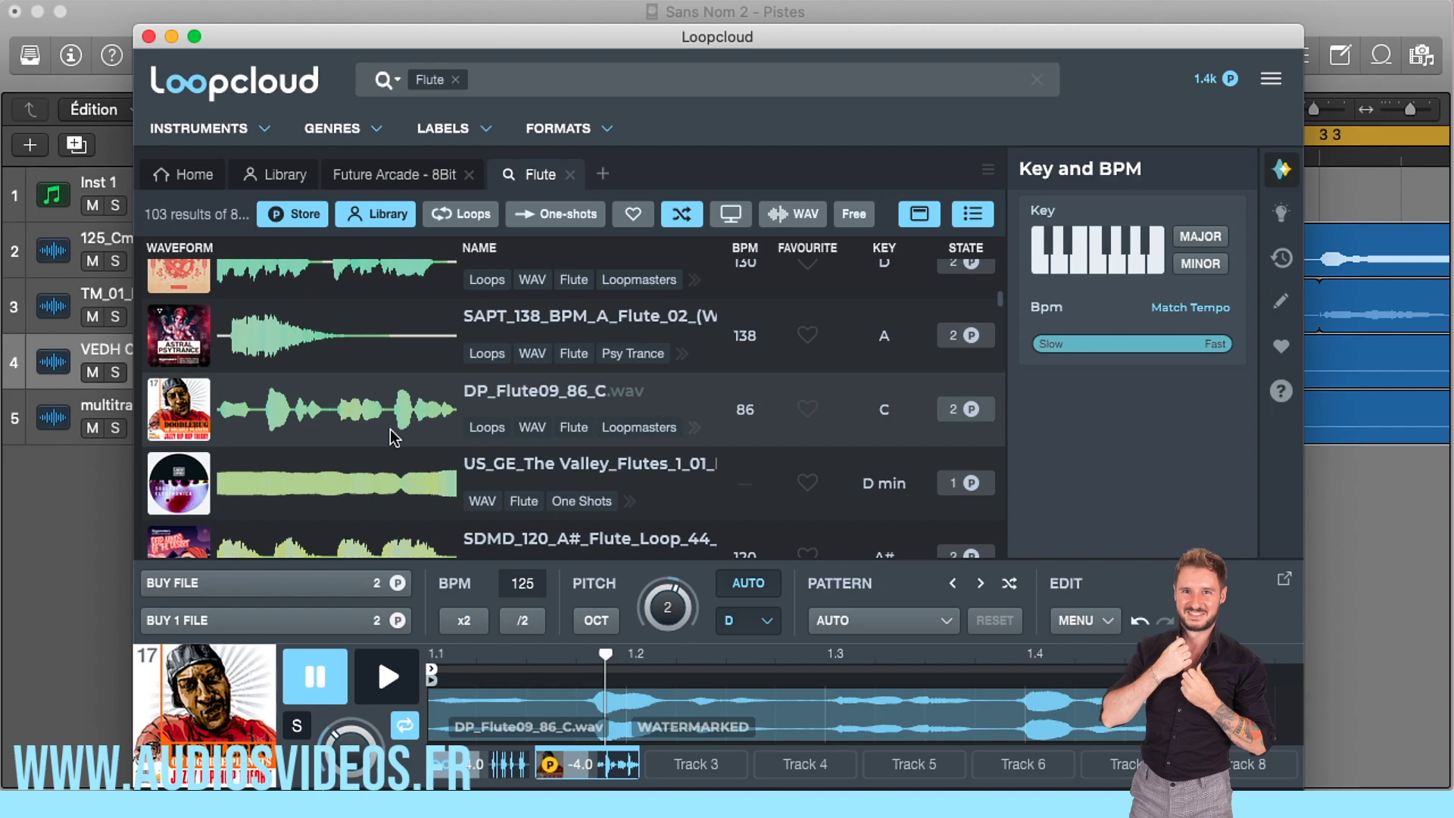
scroll(390, 428, down, 1)
drag(375, 48, 757, 42)
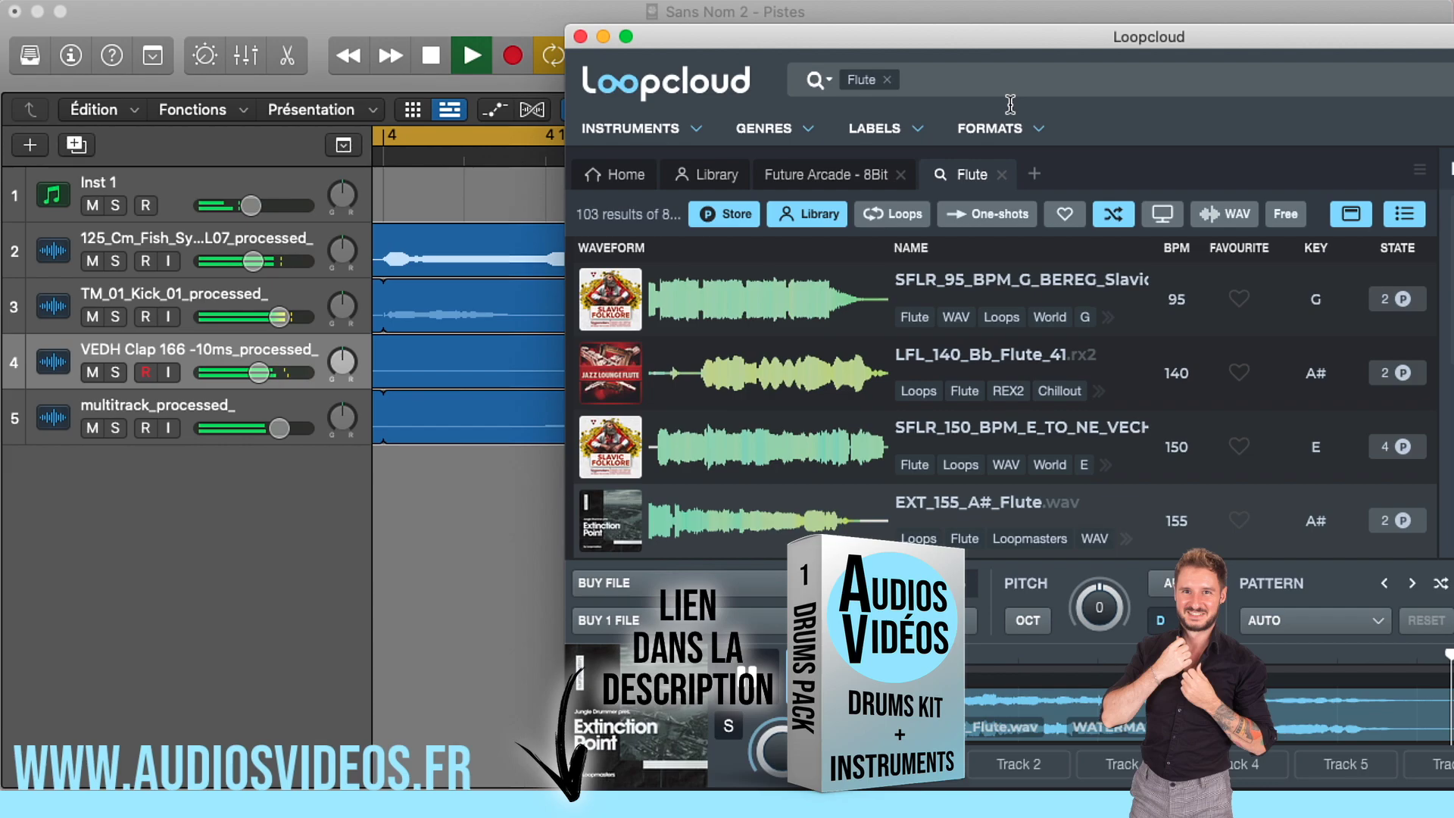
scroll(785, 416, down, 5)
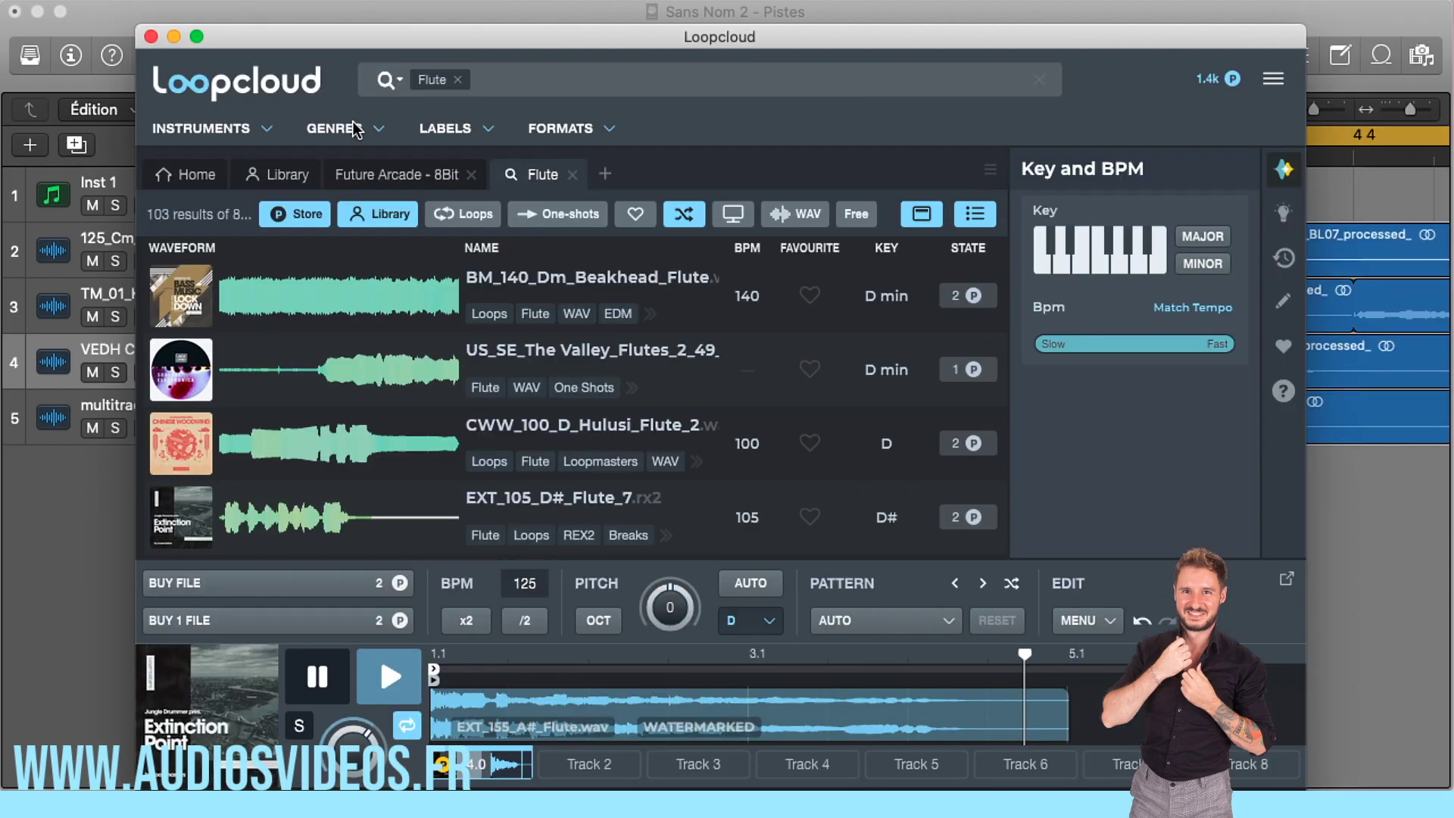
Narrow the flute results to the Reggaeton genre
click(355, 131)
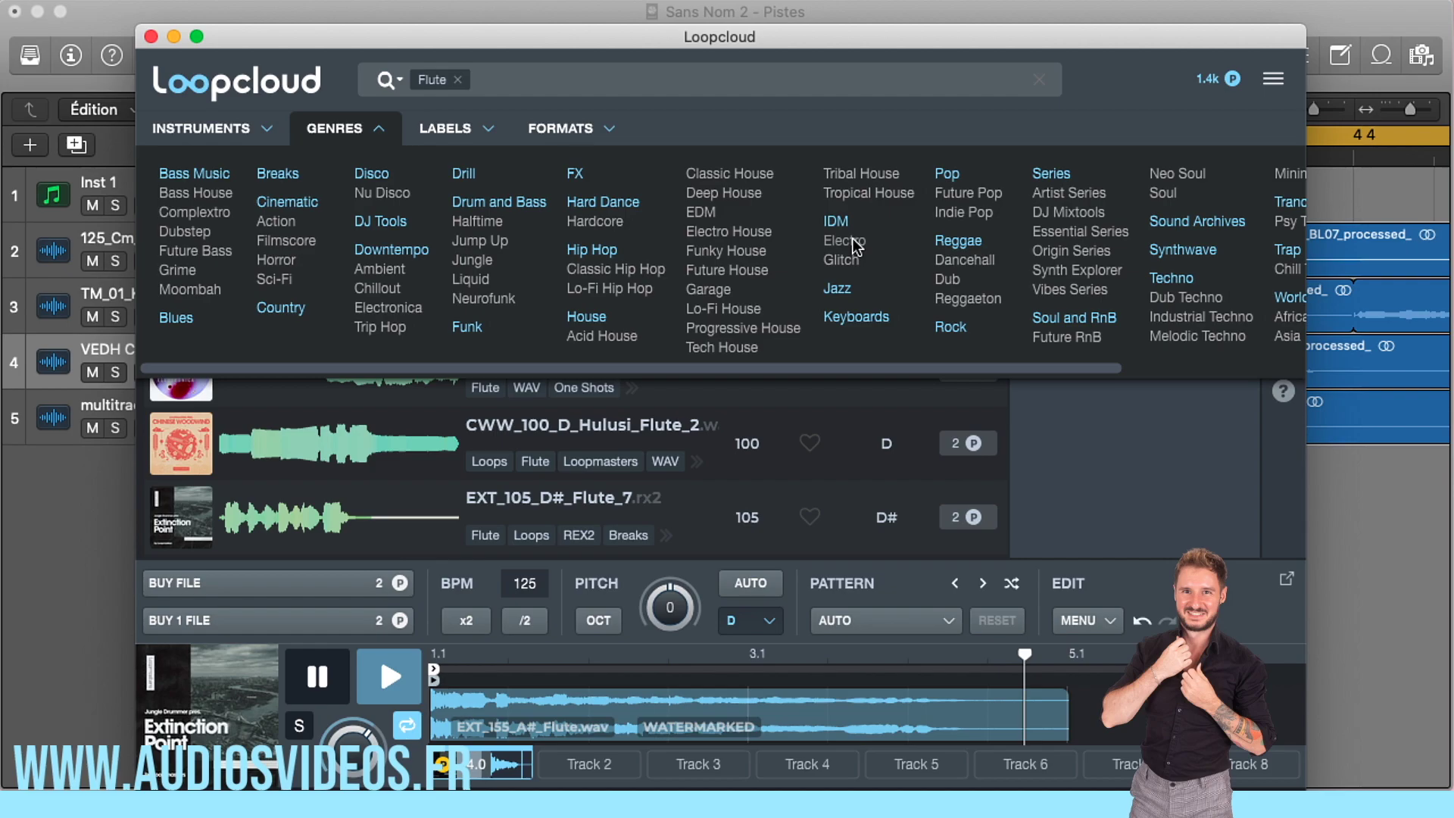
click(971, 298)
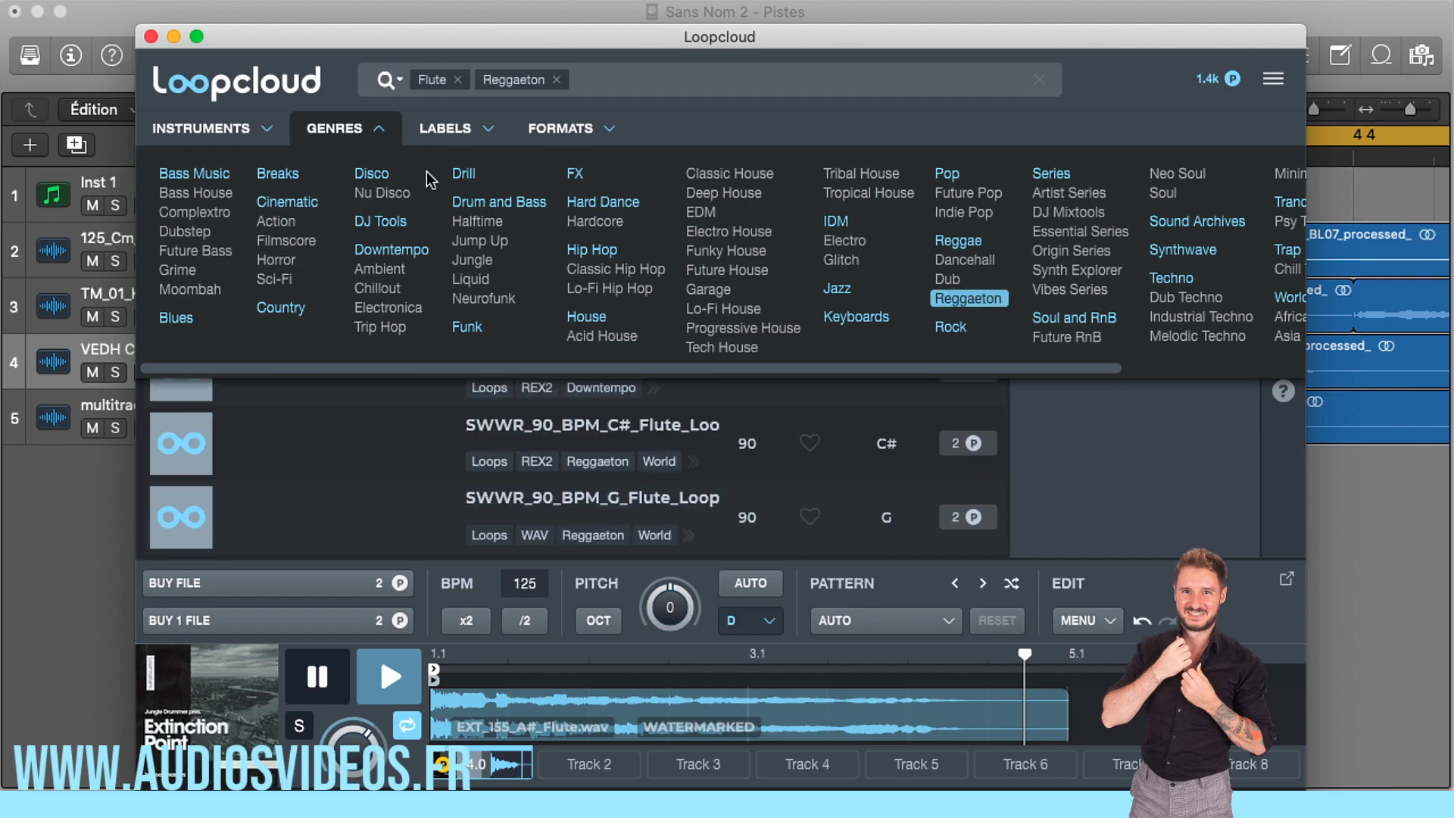
click(381, 130)
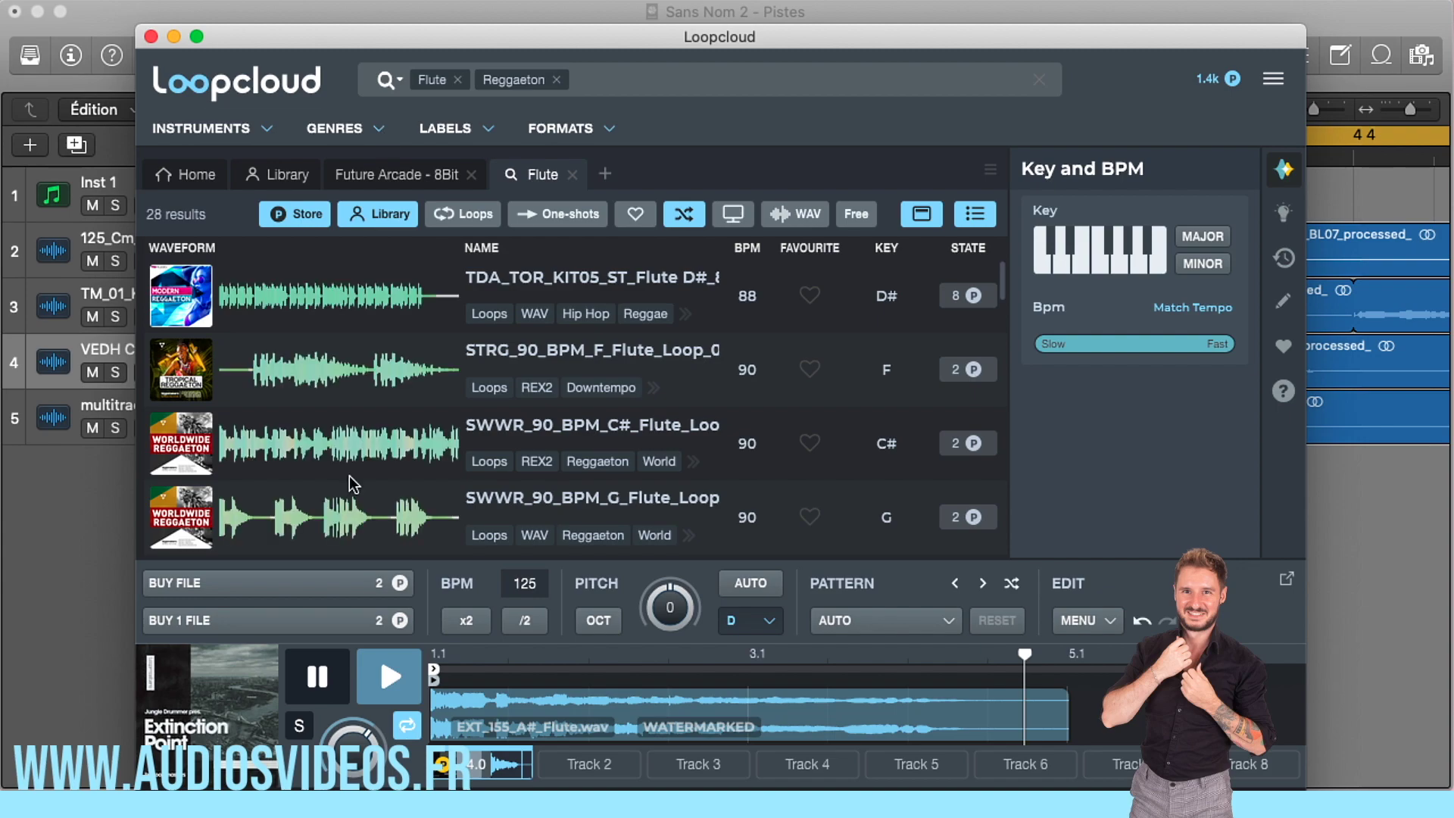
Load the STRG_90_BPM_F#_Flute_Loop_01 sample from the results and open its source pack, Tropical Reggaeton
scroll(353, 483, down, 5)
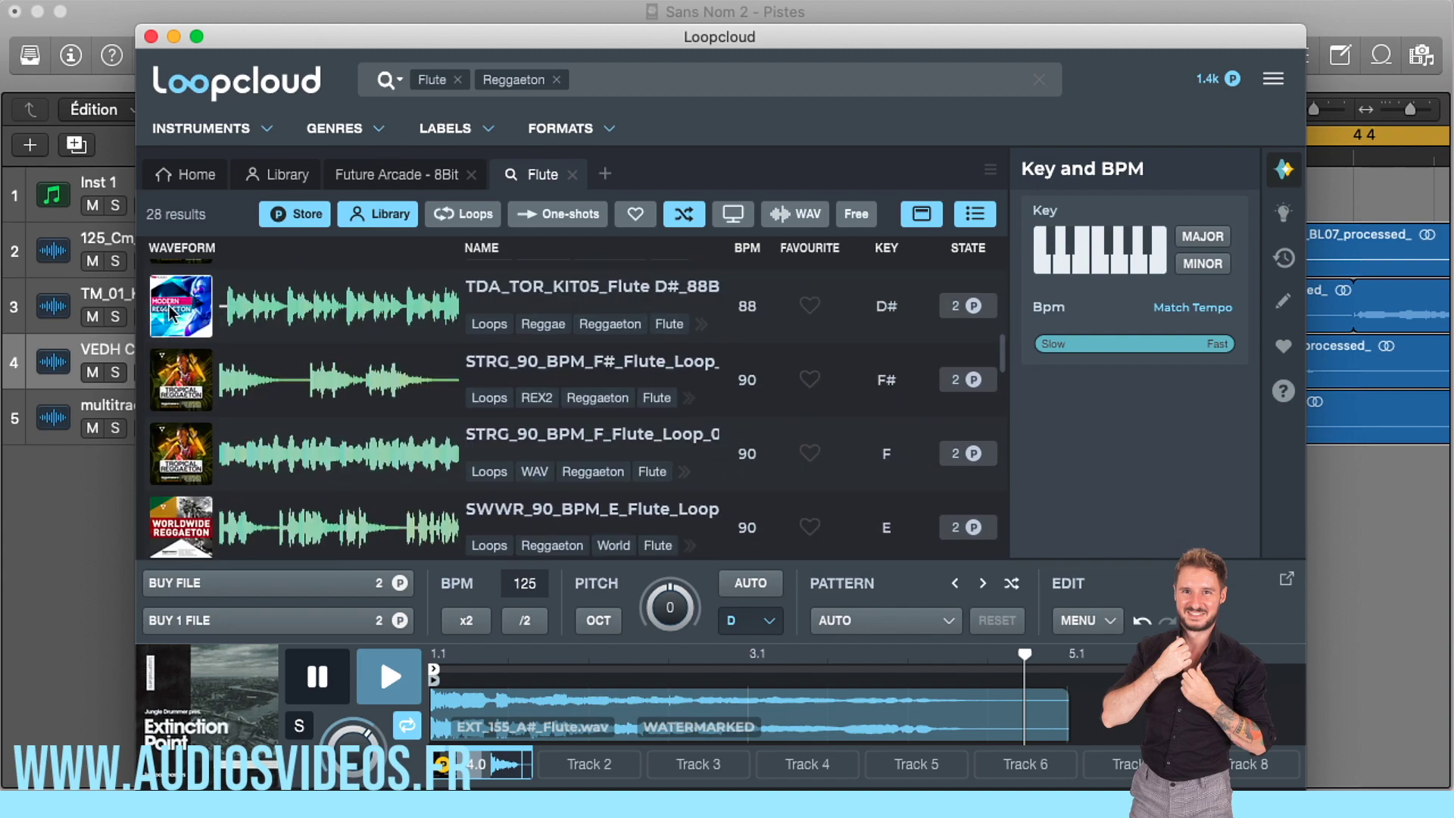
click(173, 373)
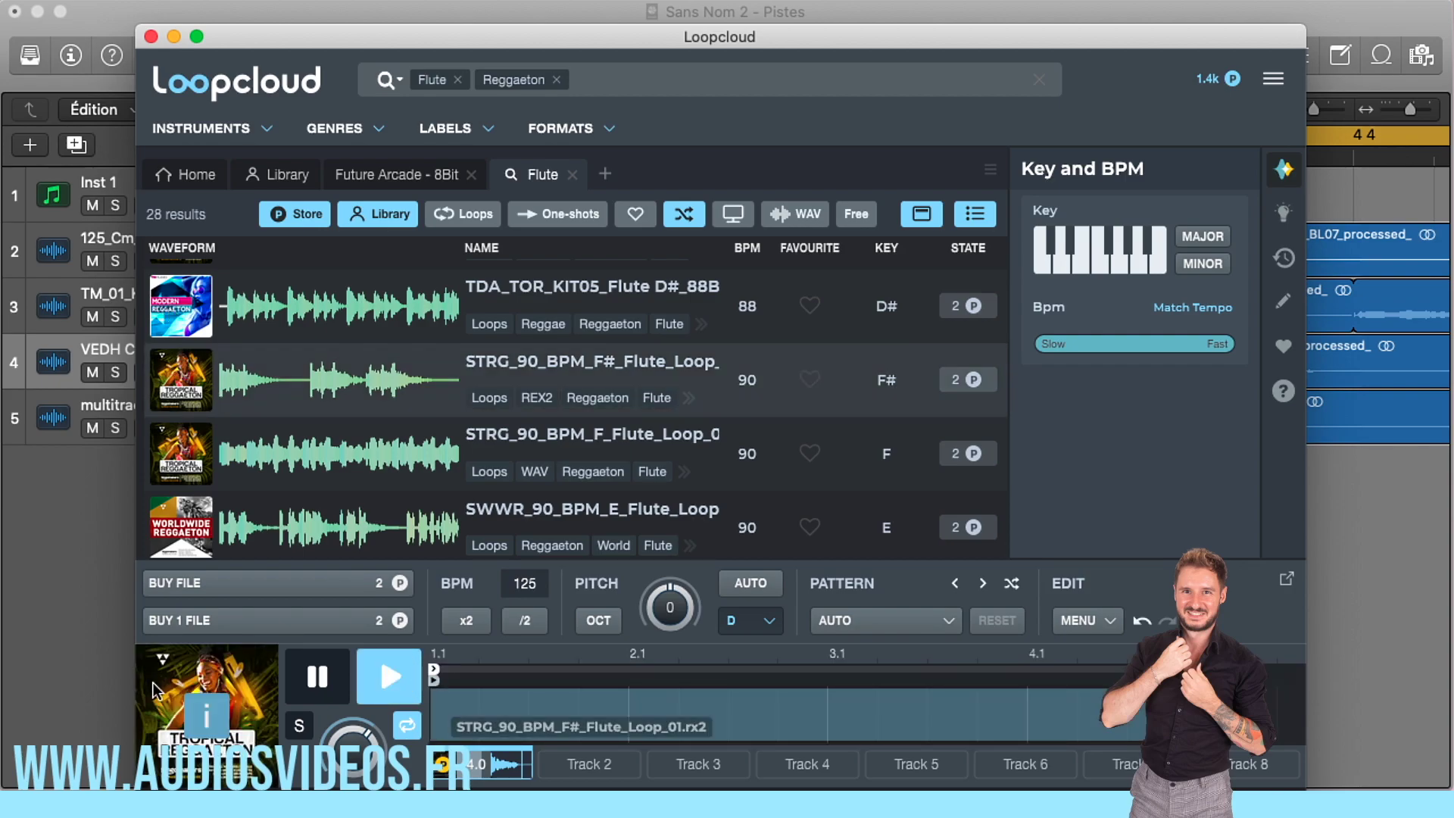
click(206, 718)
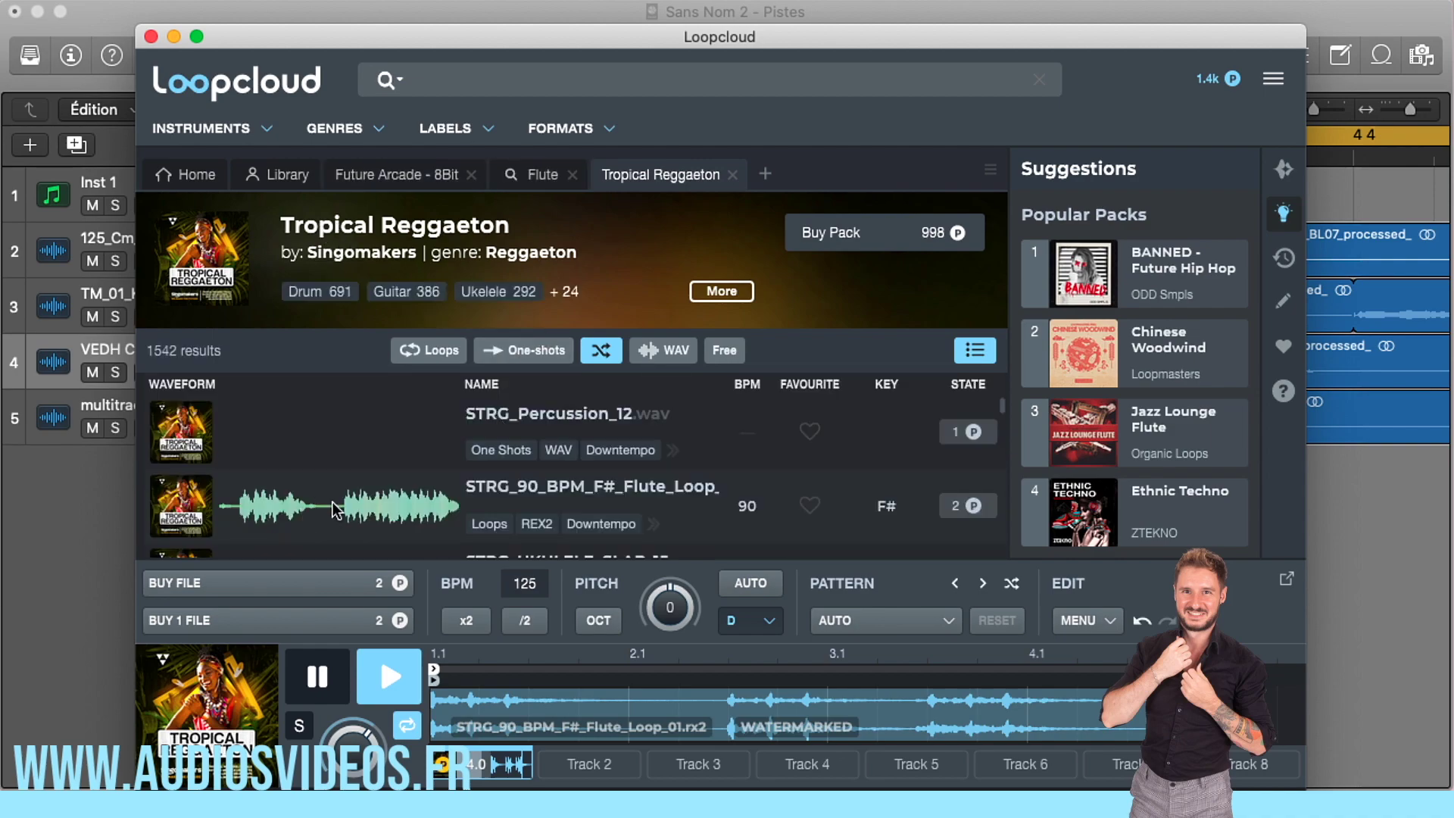
Expand the Tropical Reggaeton pack's full tag list and show the list of available sample labels
click(730, 290)
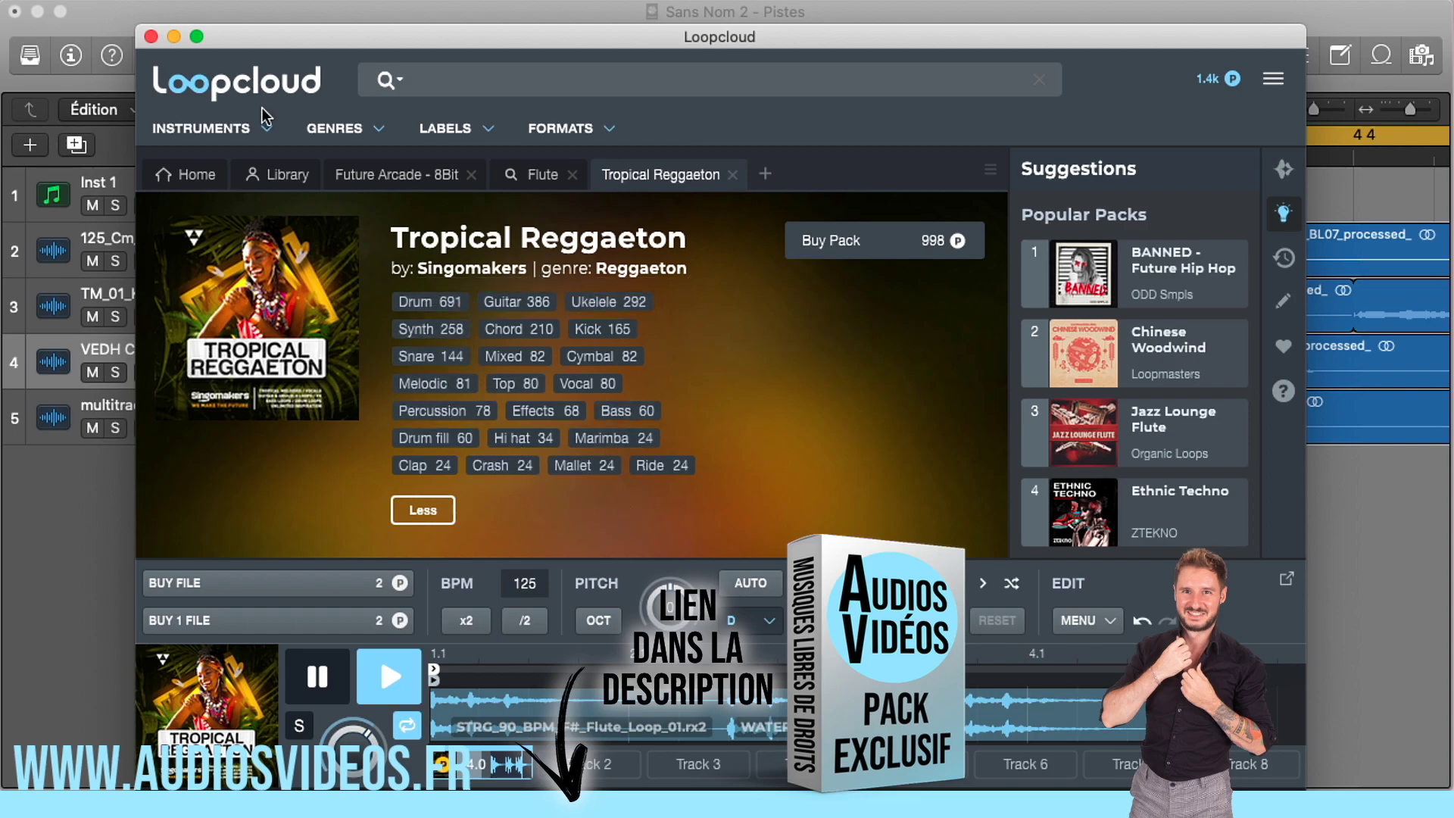
click(445, 128)
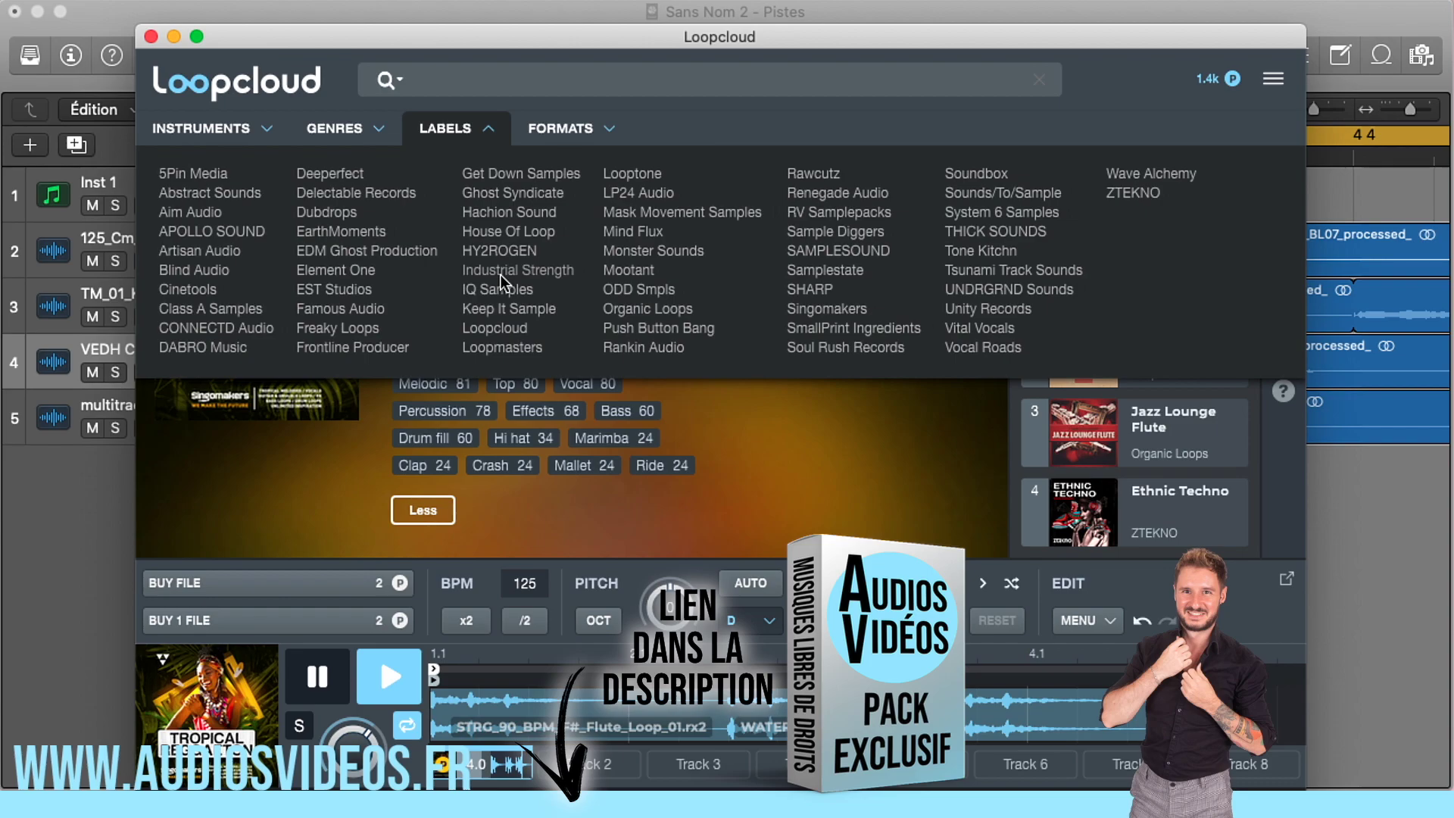